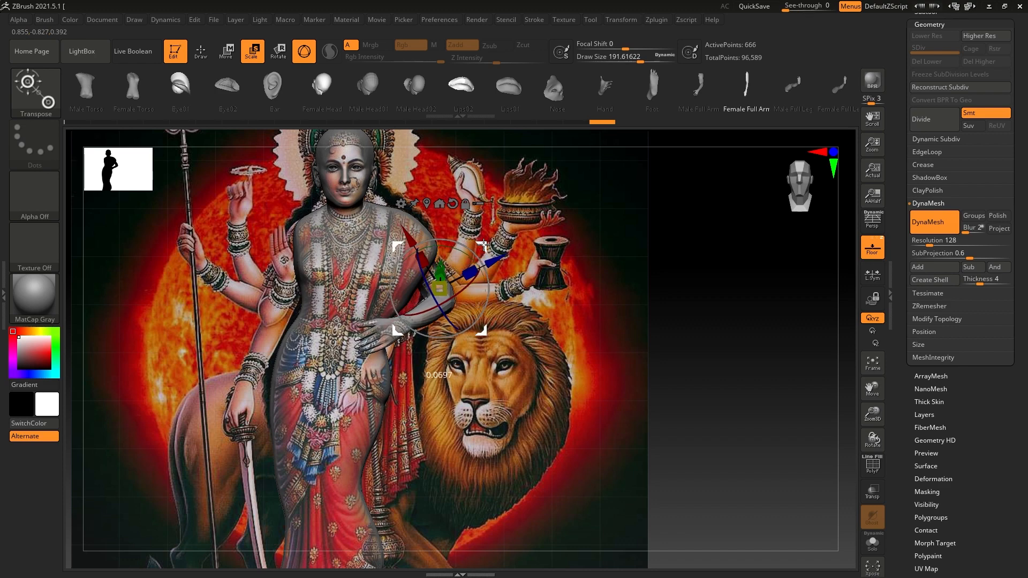
Step: Mask the upper arm and elbow of the bent arm, leaving its forearm and hand editable
ctrl+right_drag(483, 245, 256, 100)
click(201, 51)
alt+right_drag(375, 225, 387, 225)
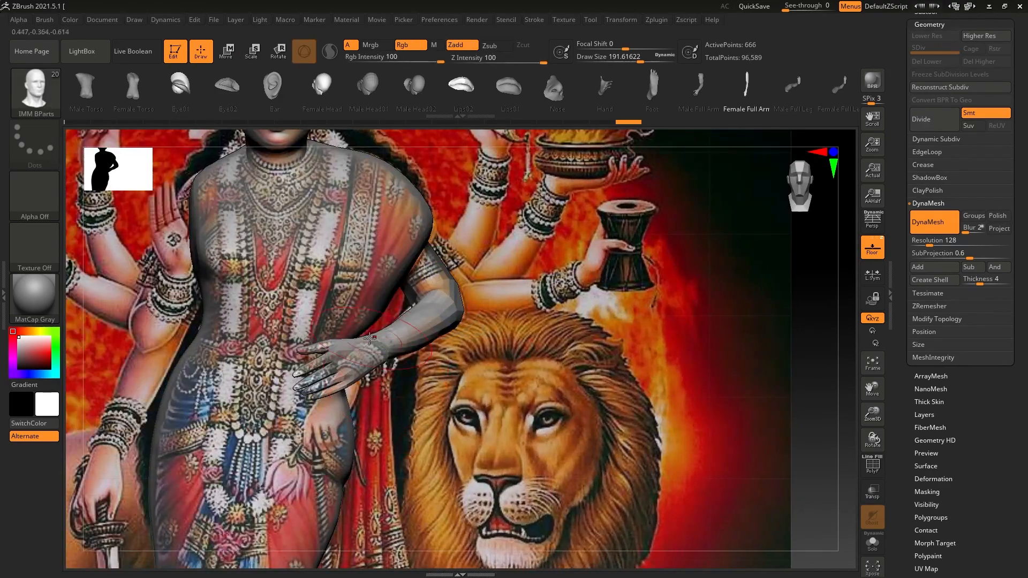
mouse_move(290, 322)
ctrl+mouse_down()
mouse_move(235, 386)
mouse_move(279, 428)
ctrl+mouse_up()
ctrl+drag(375, 334, 400, 397)
ctrl+click(399, 397)
ctrl+right_drag(400, 397, 407, 369)
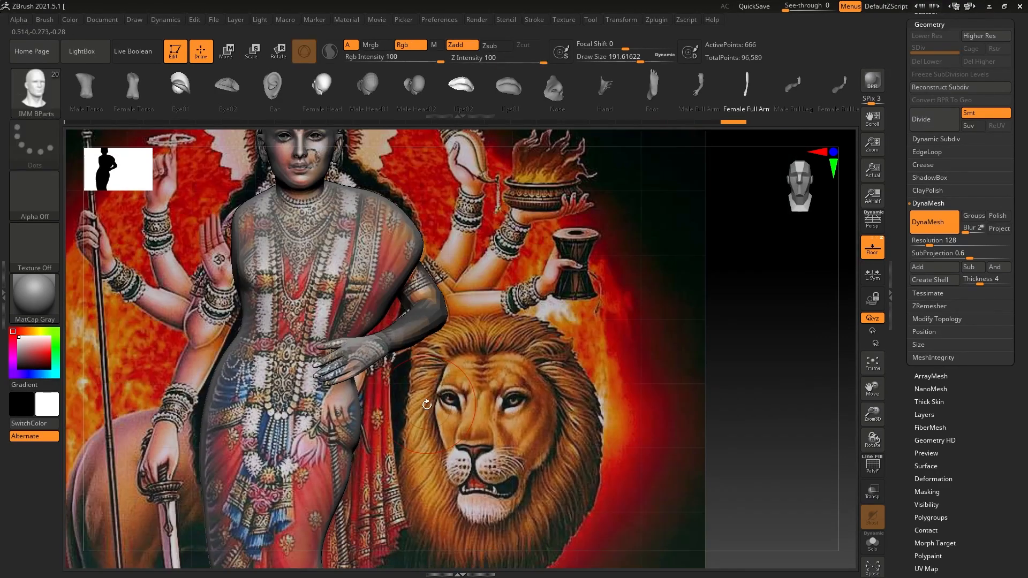
Step: Rotate the unmasked forearm and hand about 20° and reposition them to match the reference painting
key(e)
click(403, 216)
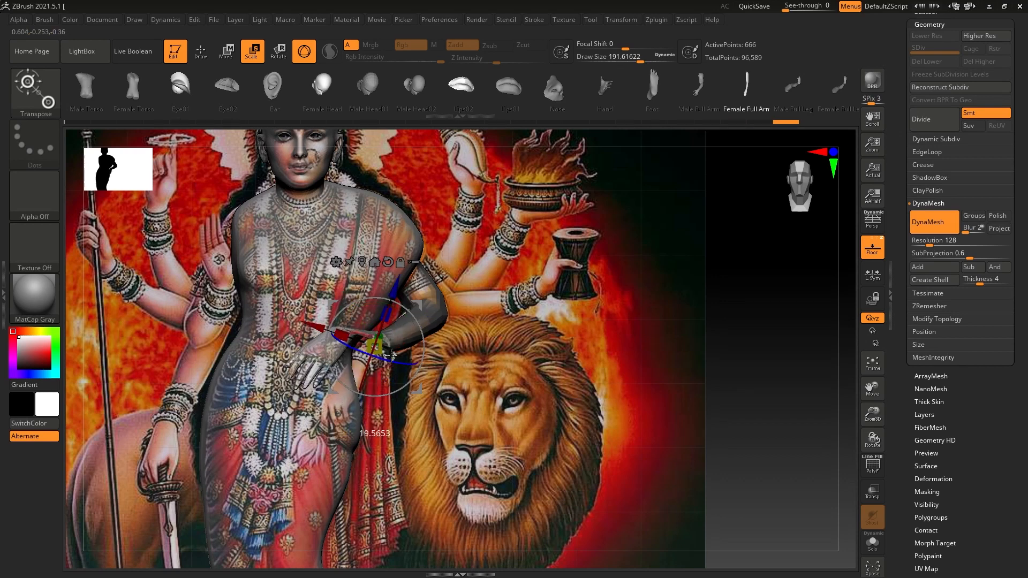
mouse_move(417, 305)
mouse_down()
mouse_move(443, 319)
mouse_move(433, 344)
mouse_move(439, 362)
mouse_move(439, 338)
mouse_up()
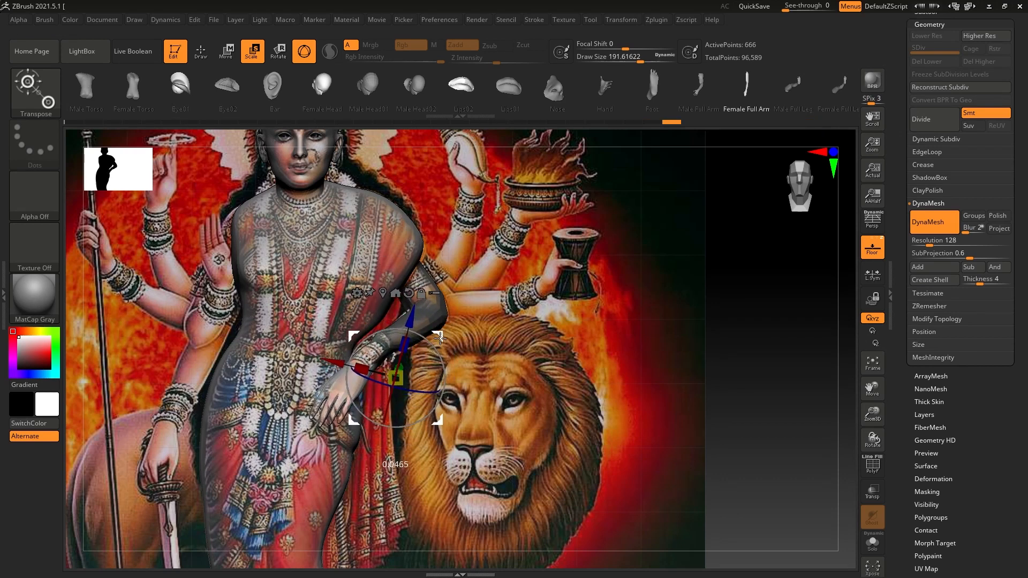
key(q)
ctrl+right_drag(372, 349, 364, 391)
click(391, 349)
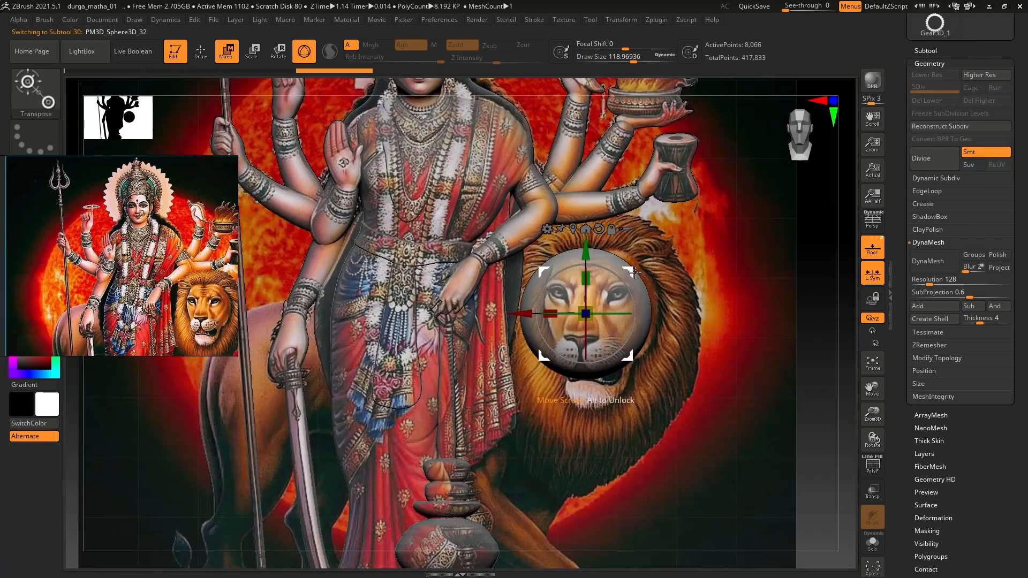
Step: Position the sphere over the lion's face and stretch it vertically to cover the area from forehead to chin
drag(640, 271, 643, 278)
drag(598, 318, 605, 313)
key(q)
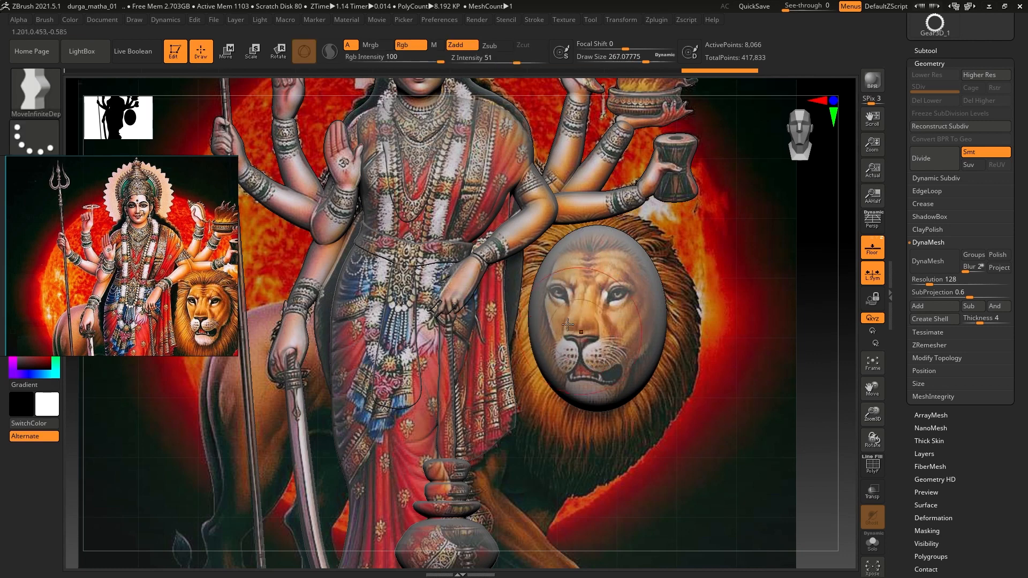
Step: Reshape the sphere's cheeks, jaw and forehead with the MoveInfiniteDepth brush to follow the lion's face
drag(537, 338, 551, 343)
mouse_move(546, 369)
mouse_down()
mouse_move(557, 367)
mouse_move(576, 398)
mouse_up()
key(bracketleft)
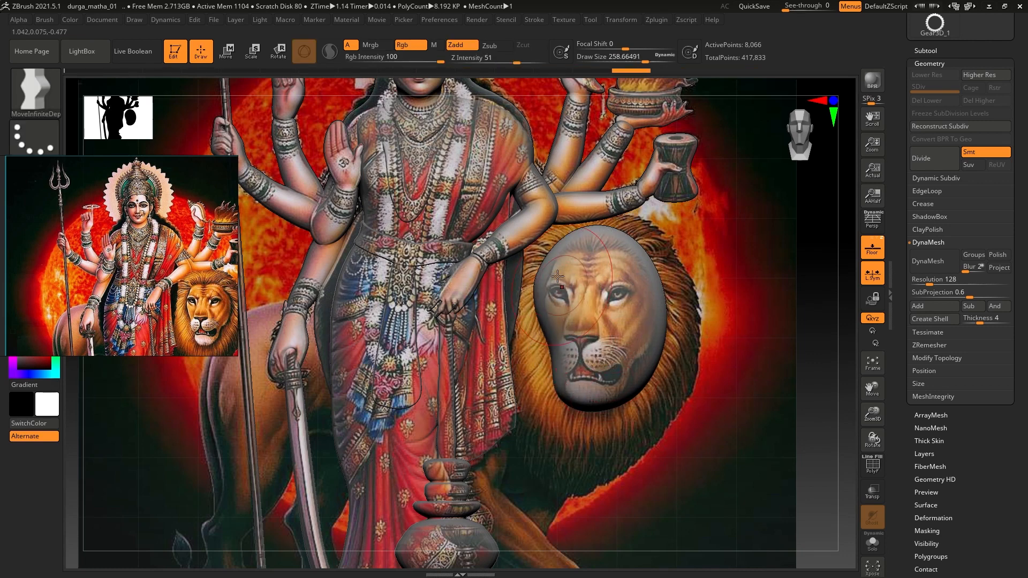
key(bracketright)
drag(569, 255, 602, 252)
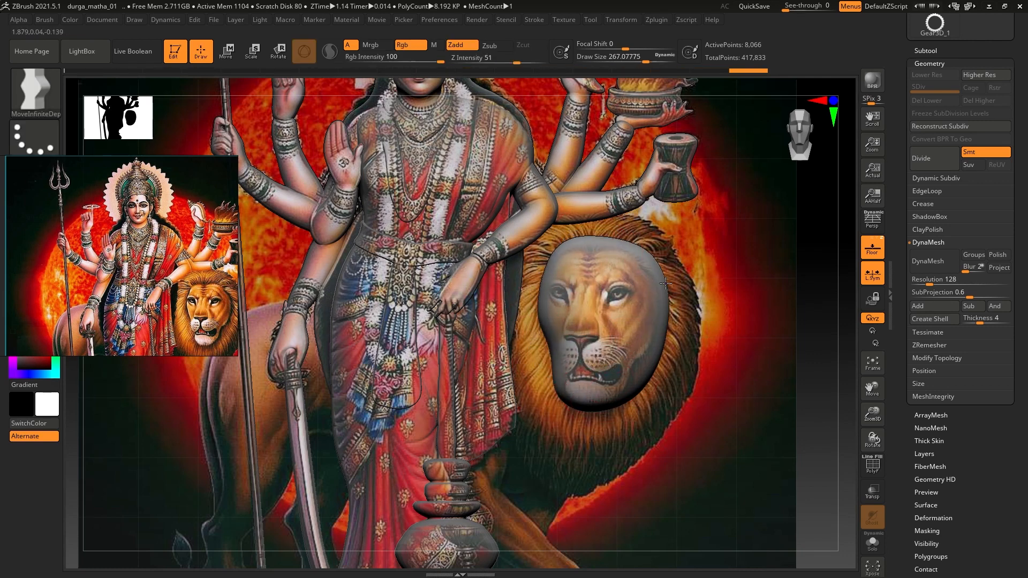
Step: Convert the lion face to DynaMesh at resolution 128 and carve the eyes, nose and mouth lines with DamStandard
click(935, 261)
key(b)
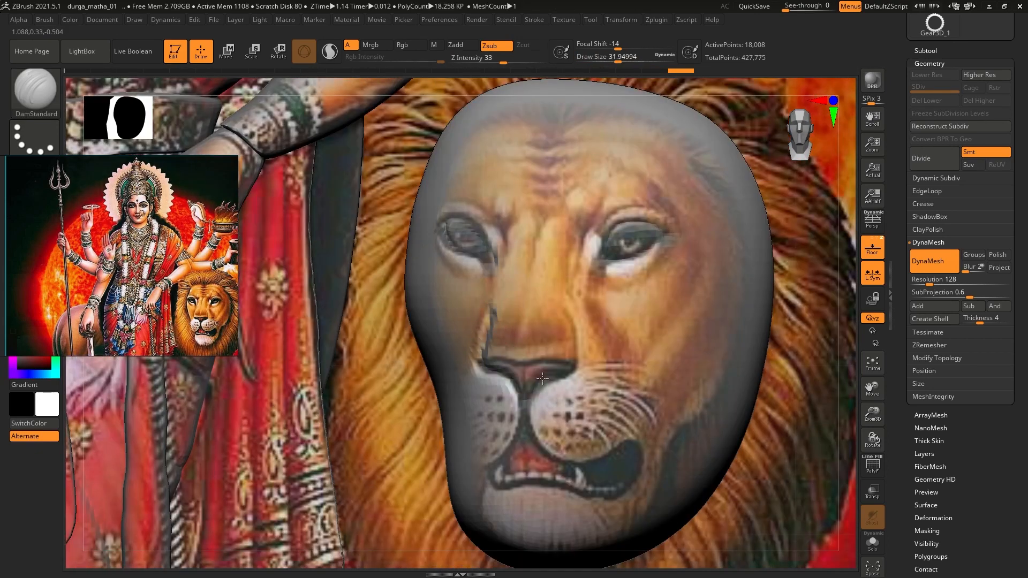
alt+right_drag(543, 378, 526, 290)
alt+right_drag(480, 385, 456, 354)
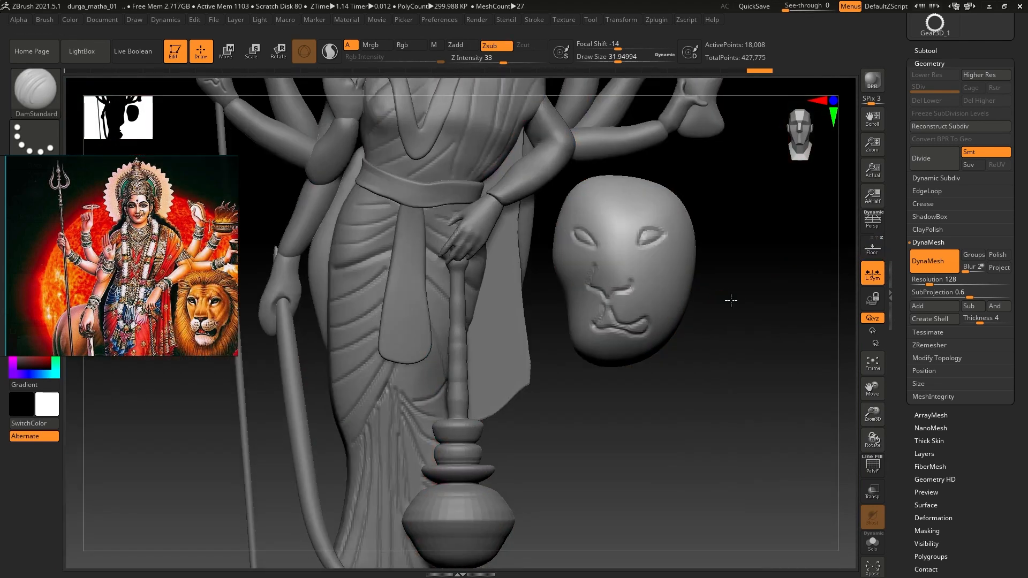
Step: Place a second, larger sphere behind the lion's face as the base of the mane
drag(730, 298, 692, 288)
click(692, 288)
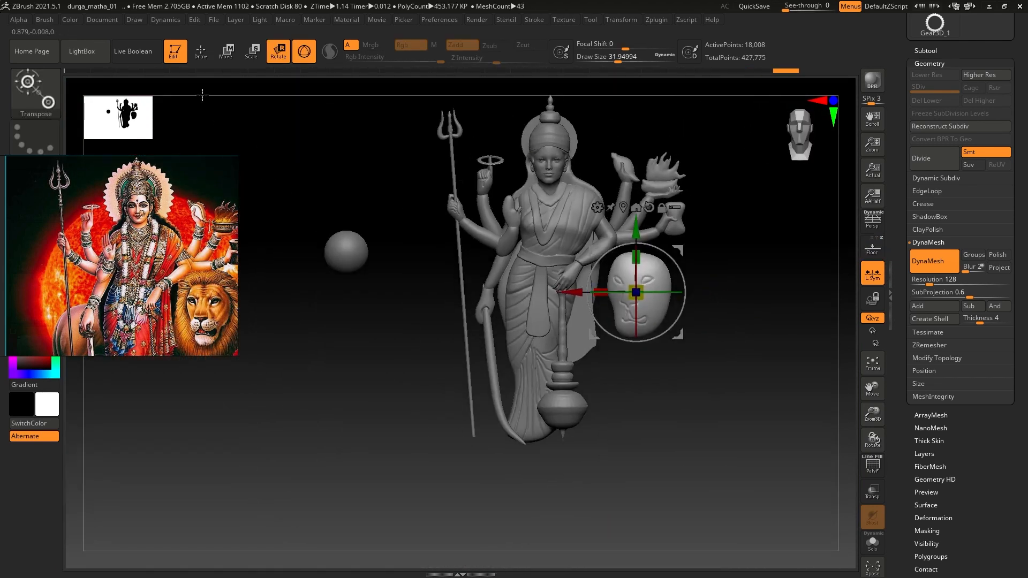
click(363, 246)
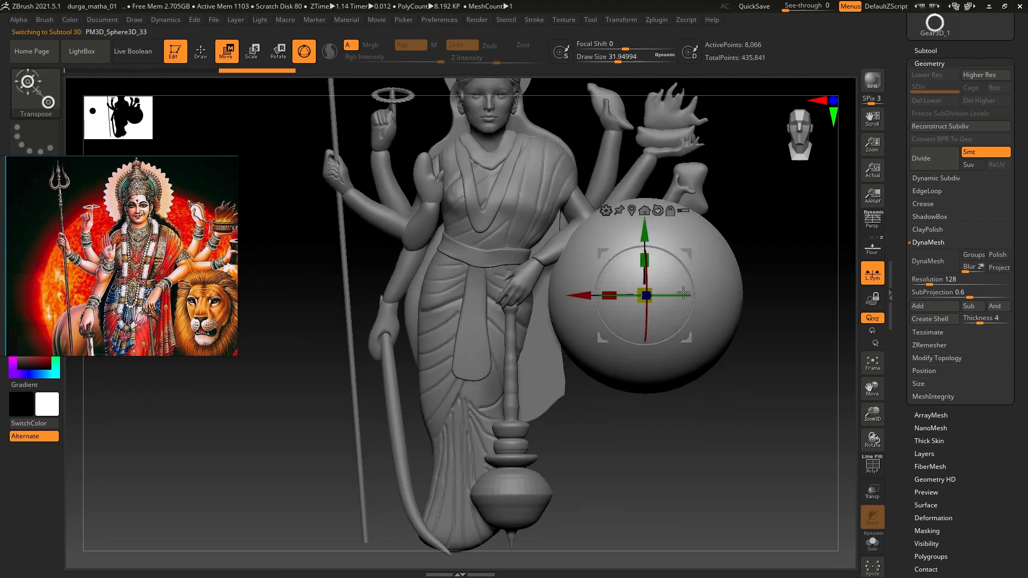
drag(536, 252, 550, 264)
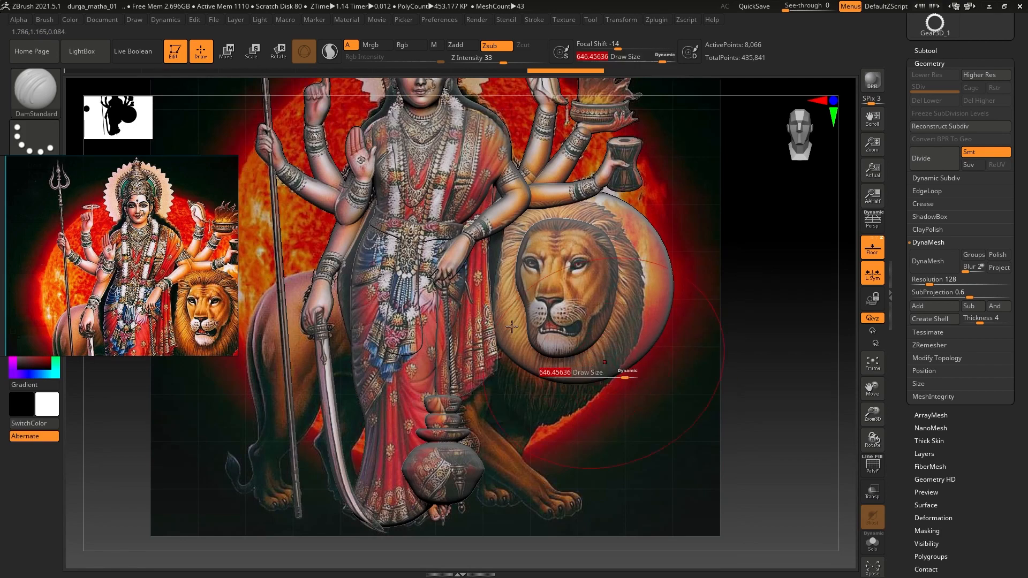
Step: Pull the mane sphere's lower edge down with MoveInfiniteDepth to follow the mane's outline in the reference
key(b)
key(s)
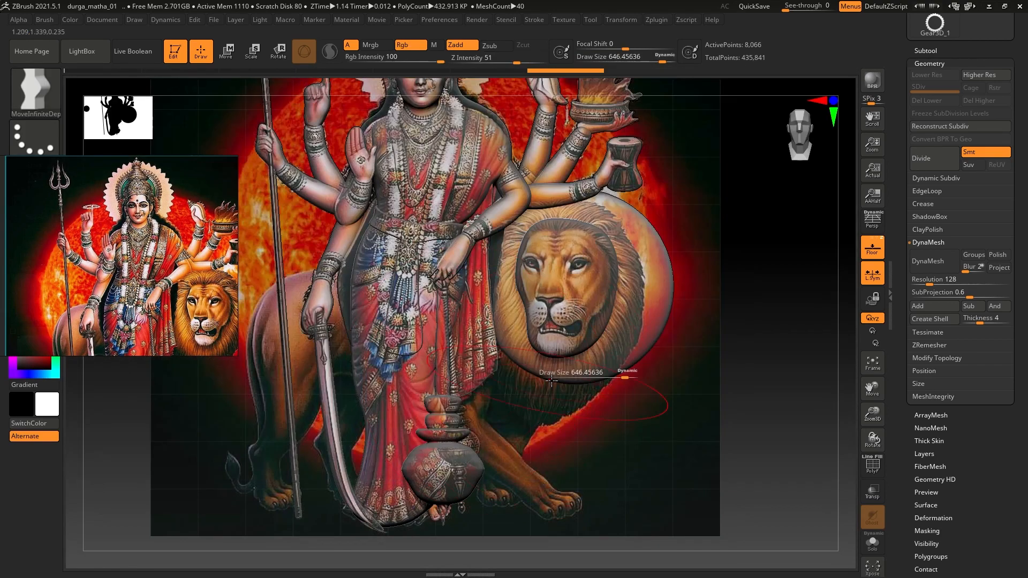
drag(552, 381, 533, 428)
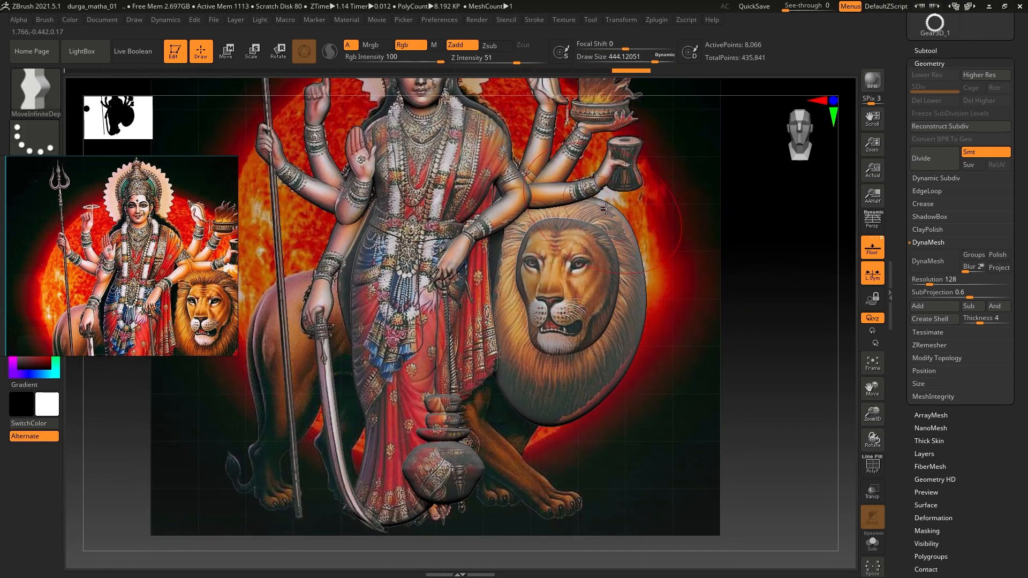
Step: Refine the lion face's forehead outline with the MoveInfiniteDepth brush against the reference
key(ctrl+shift+z)
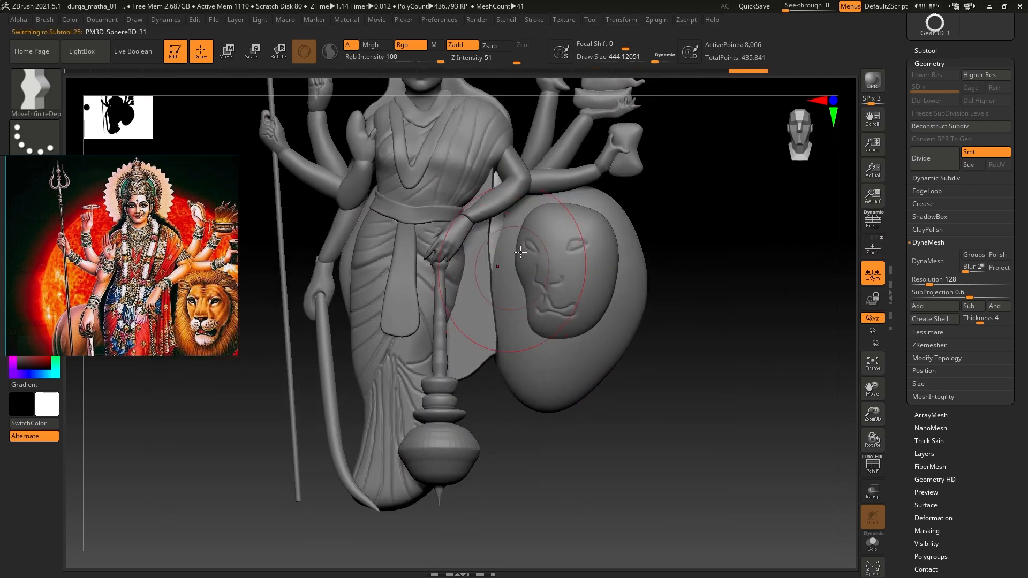
key(w)
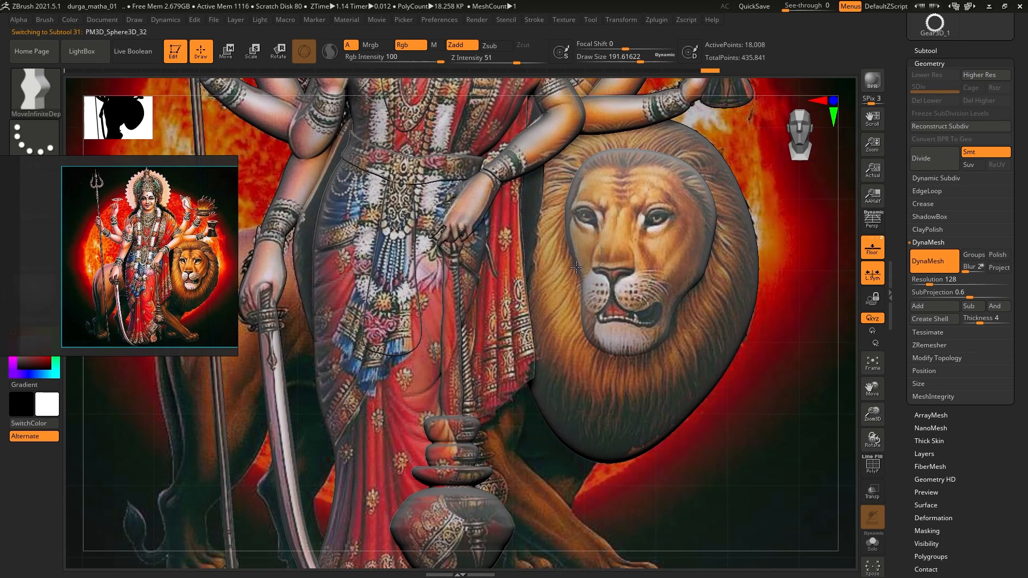
drag(606, 176, 644, 168)
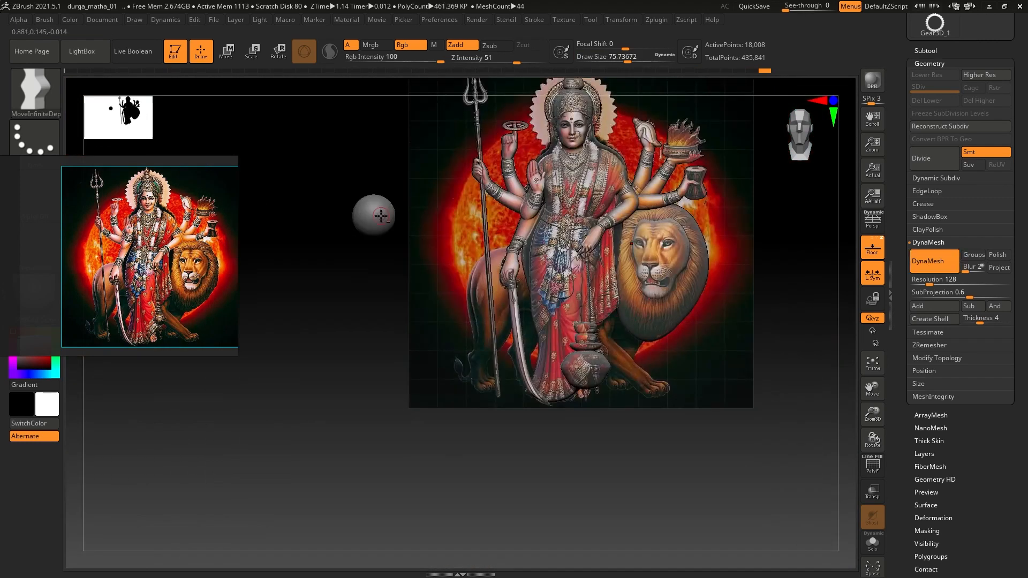
Step: Place a sphere at the lion's front paw and shape it into the paw and foreleg with MoveInfiniteDepth
key(w)
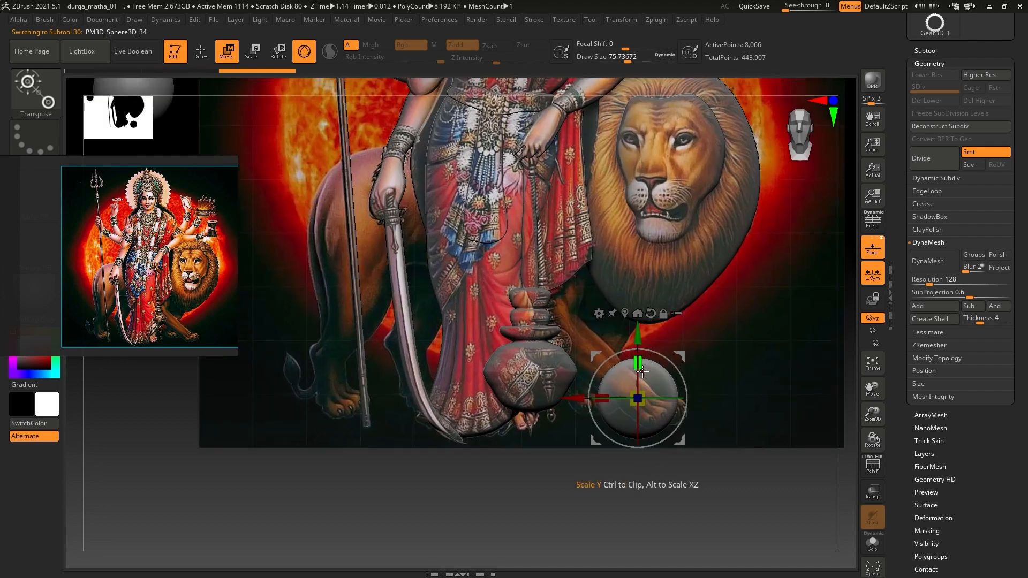
mouse_move(643, 342)
mouse_down()
mouse_move(645, 305)
mouse_move(675, 375)
mouse_move(652, 361)
mouse_move(581, 369)
mouse_move(552, 399)
mouse_up()
key(b)
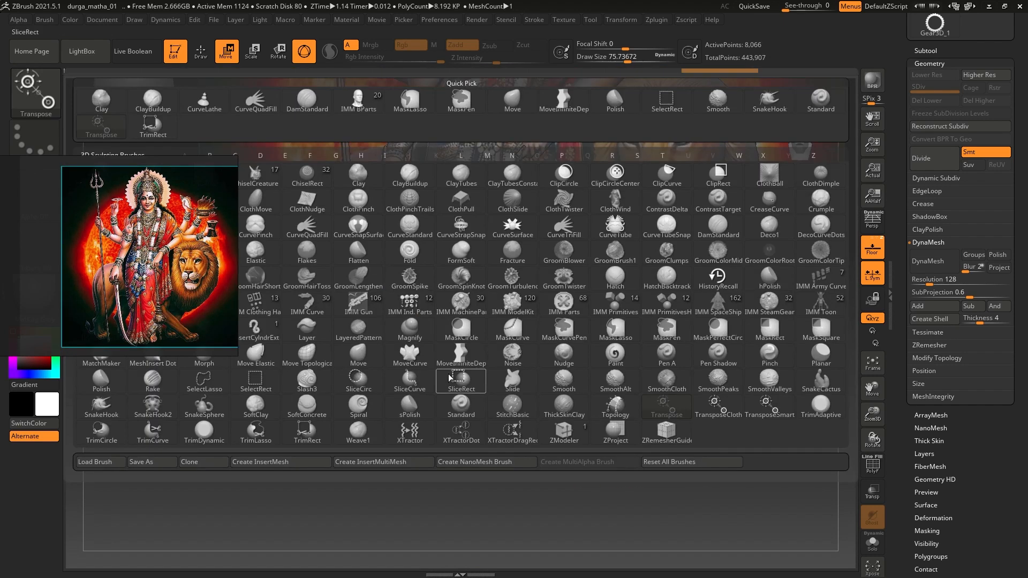
click(458, 356)
drag(647, 420, 677, 406)
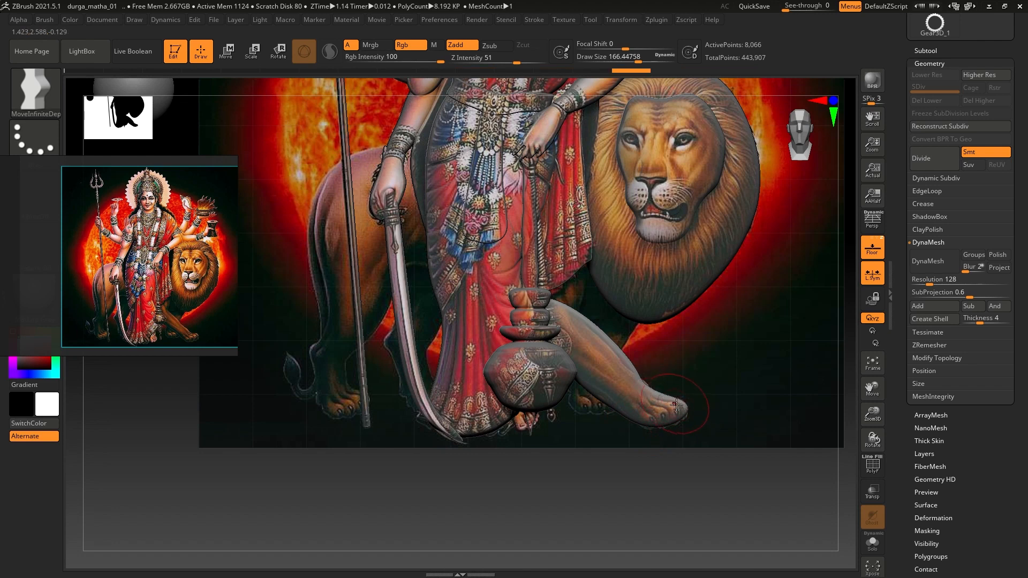
drag(588, 319, 556, 273)
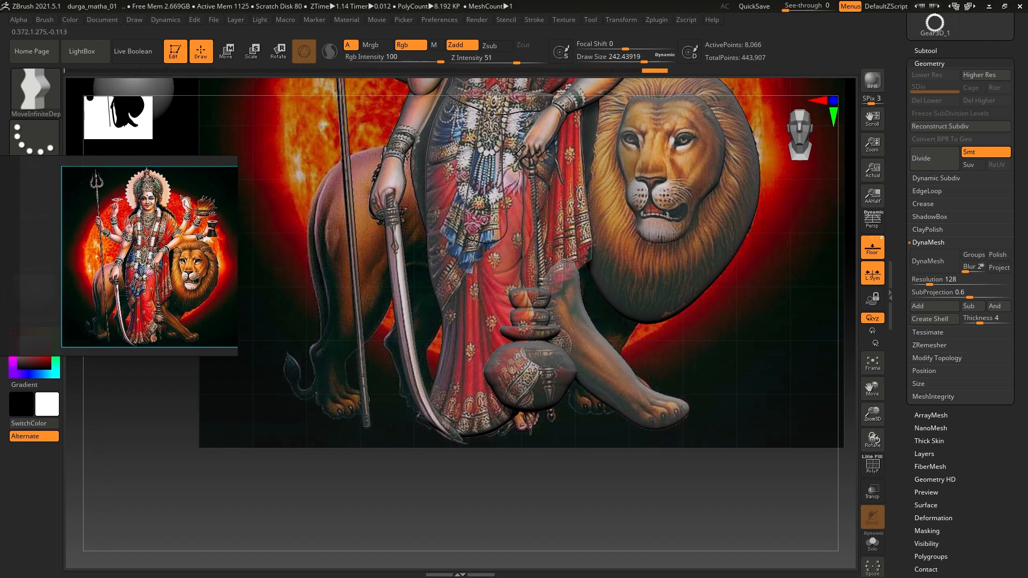
Step: Move the lion's foreleg back in depth by about 0.22 so it sits behind the mace
right_drag(567, 261, 570, 270)
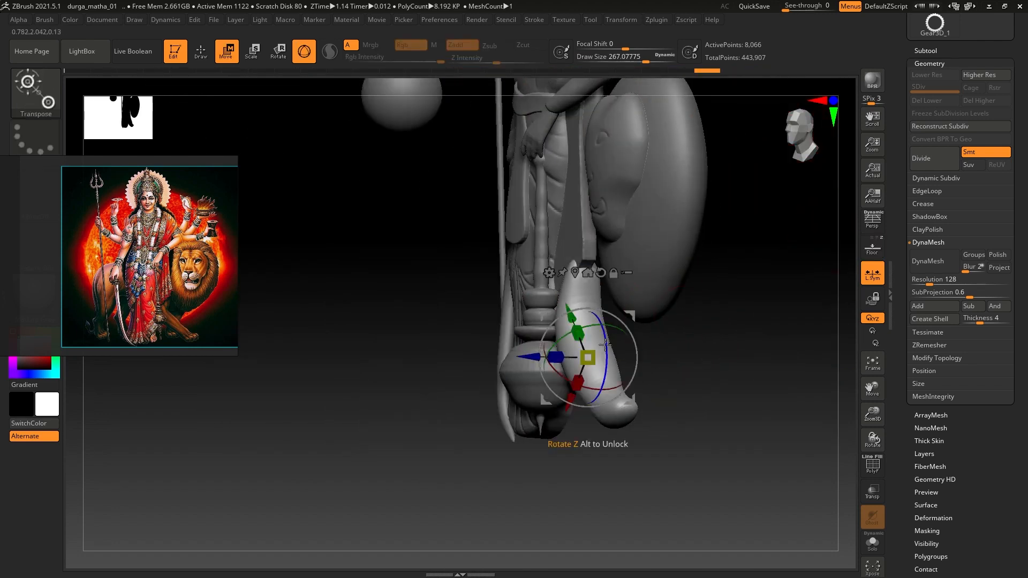
drag(574, 356, 592, 367)
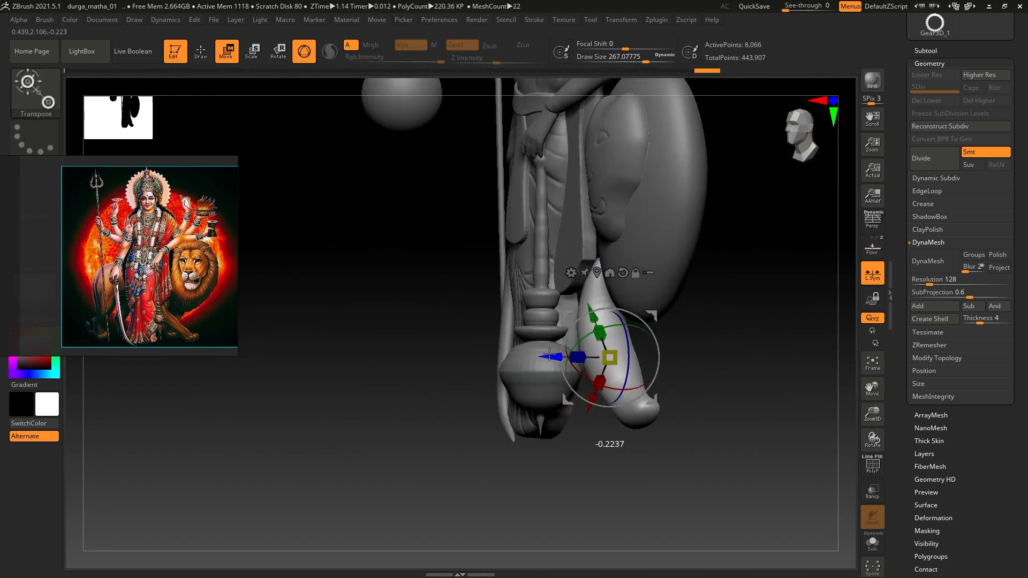
right_drag(592, 367, 552, 342)
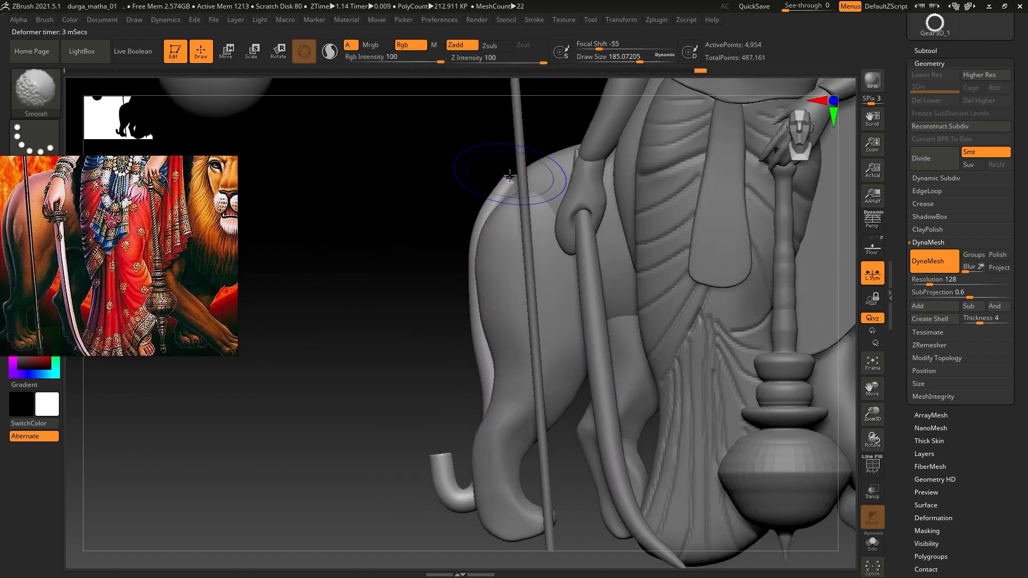
Step: Select the lion's tail and reshape its curve with the MoveInfiniteDepth brush
mouse_move(414, 485)
alt+right_down()
mouse_move(402, 395)
mouse_move(402, 426)
alt+right_up()
alt+click(398, 428)
key(s)
drag(403, 422, 394, 422)
drag(378, 375, 360, 426)
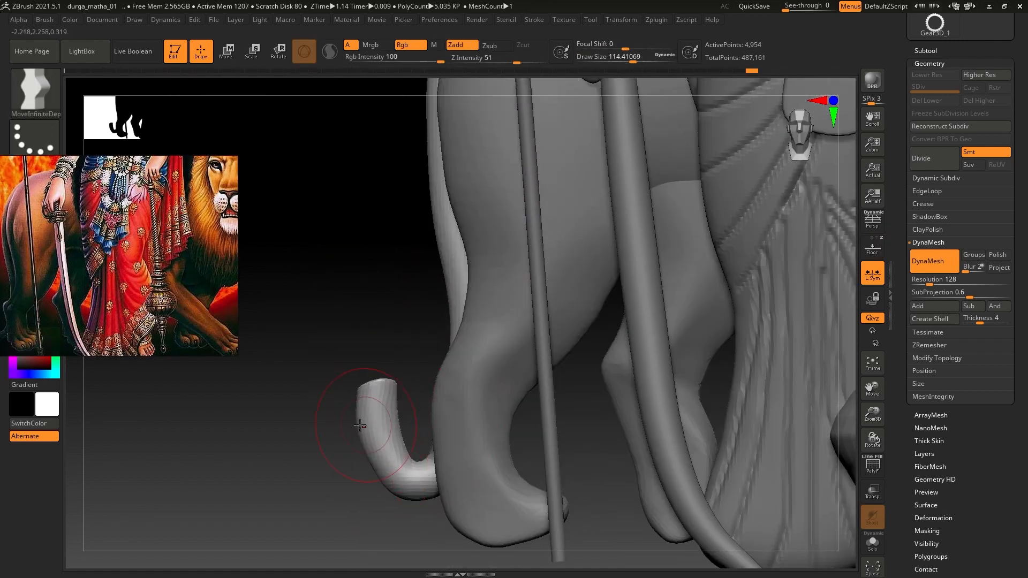
Step: Smooth the lion's tail and the back edge of its hind leg
ctrl+drag(309, 386, 332, 407)
mouse_move(375, 380)
shift+mouse_down()
mouse_move(372, 411)
mouse_move(431, 474)
shift+mouse_up()
key(s)
shift+drag(456, 292, 447, 220)
ctrl+right_drag(479, 425, 478, 362)
key(f)
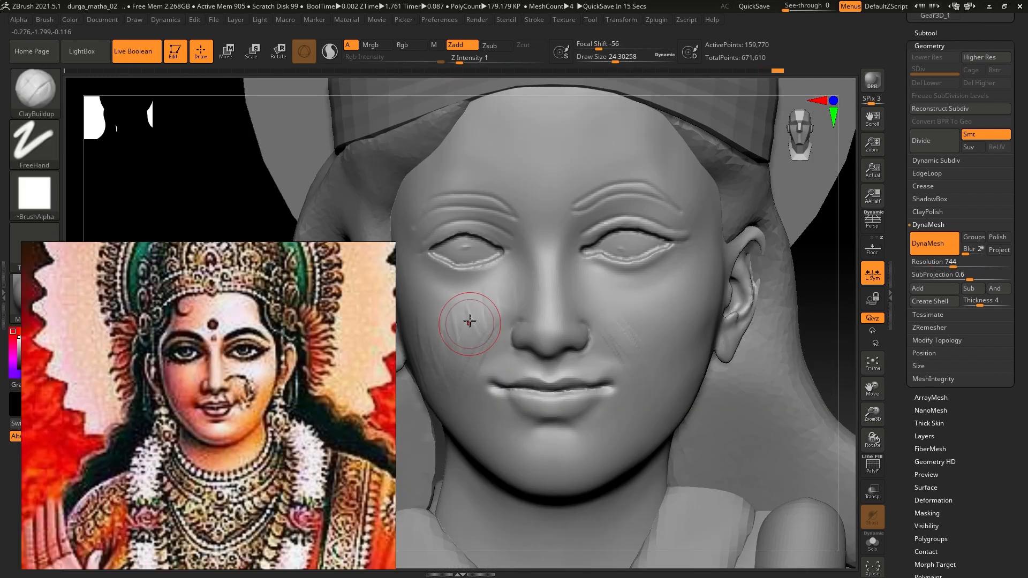
Step: Smooth the sculpted strokes on the goddess's cheeks, jaw and chin
mouse_move(497, 299)
shift+mouse_down()
mouse_move(456, 354)
mouse_move(461, 346)
shift+mouse_up()
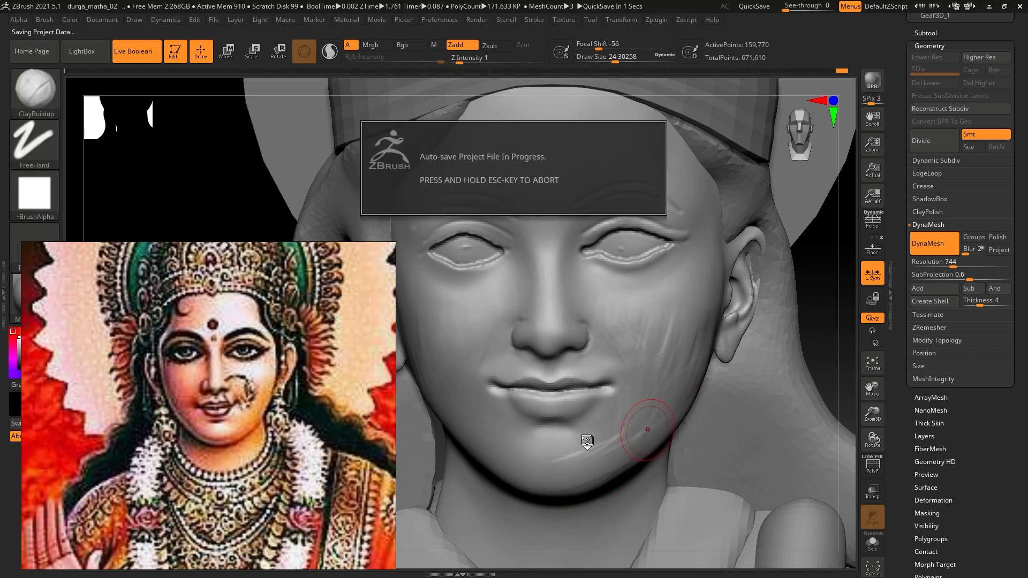
key(shift)
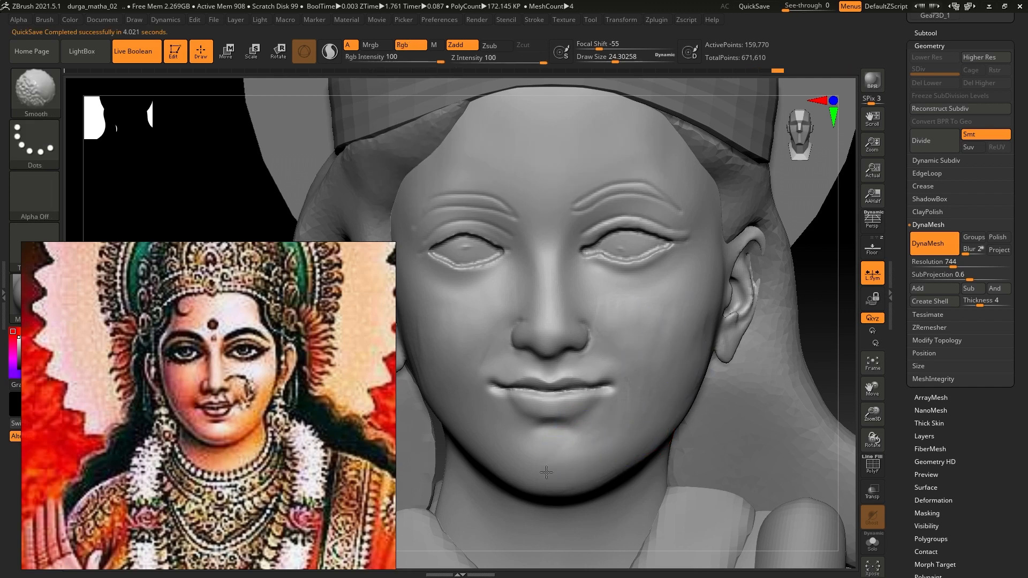
mouse_move(544, 177)
alt+right_down()
mouse_move(547, 274)
mouse_move(548, 200)
mouse_move(634, 388)
alt+right_up()
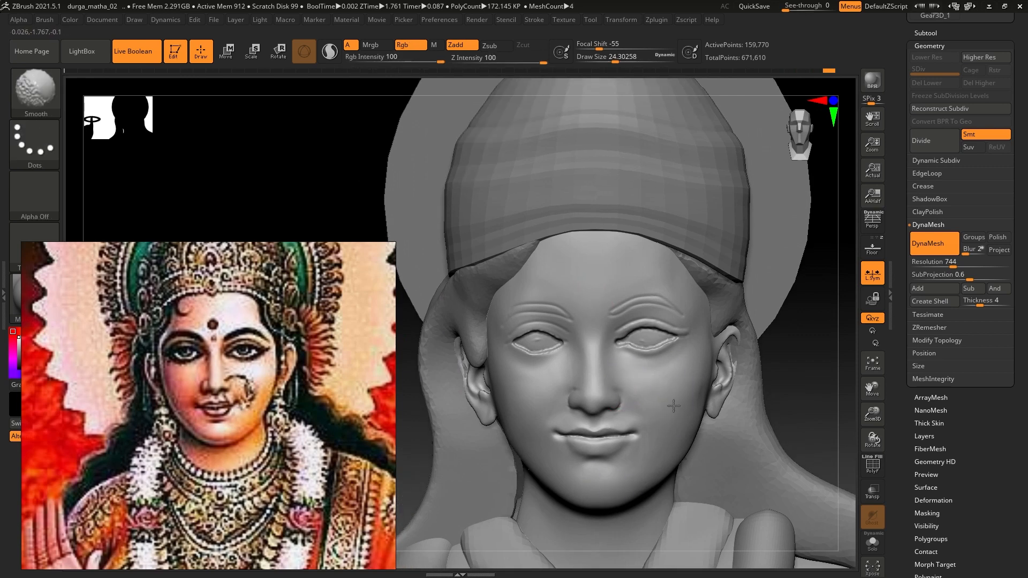
ctrl+right_drag(652, 338, 696, 444)
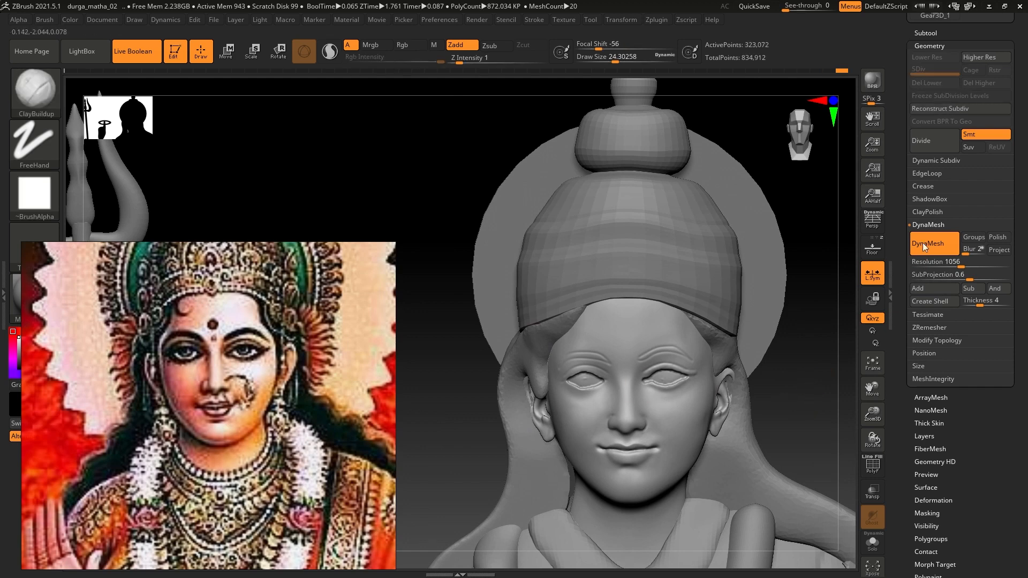
Step: Show the hidden spheres PM3D_Sphere3D_40 and PM3D_Sphere3D_41, and delete the one over the figure's right eye
drag(904, 59, 911, 303)
click(926, 214)
click(1006, 314)
click(1006, 340)
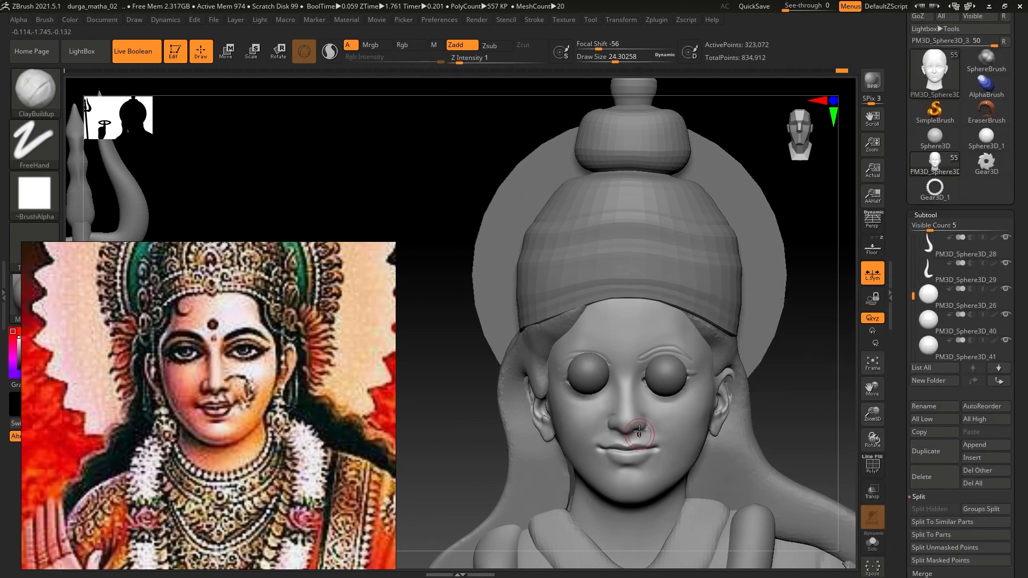
alt+click(600, 381)
click(928, 477)
click(838, 503)
Step: Move the remaining eyeball sphere into the socket of the figure's left eye
key(w)
right_drag(701, 390, 632, 428)
drag(649, 375, 673, 374)
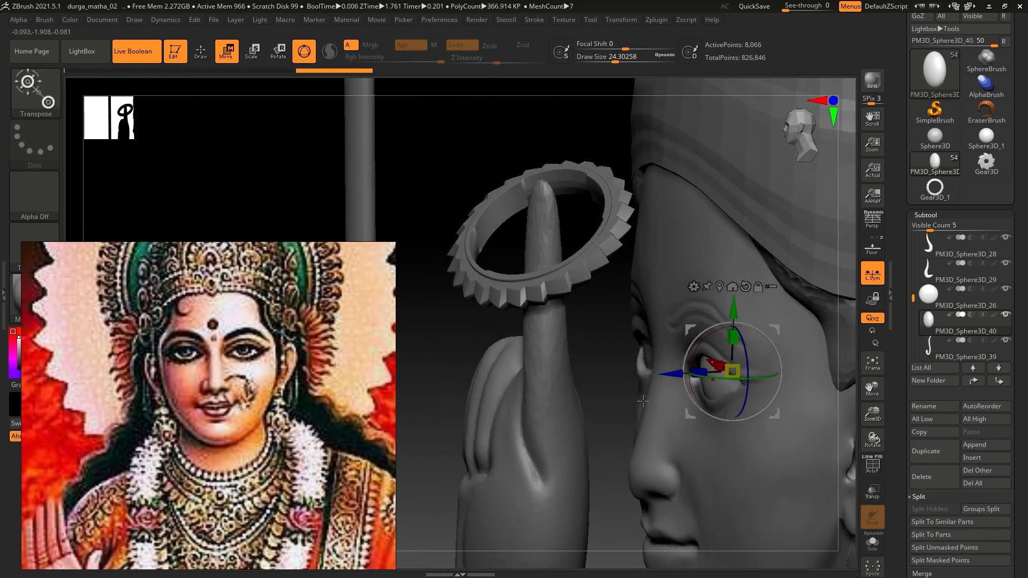
right_drag(644, 401, 747, 316)
alt+right_drag(747, 317, 607, 375)
drag(599, 368, 602, 373)
Step: Fine-tune the eyeball's position and depth behind the eyelids, checking it from several angles
right_drag(601, 374, 527, 353)
drag(606, 395, 601, 396)
right_drag(601, 395, 697, 375)
drag(621, 369, 656, 366)
right_drag(541, 375, 620, 379)
drag(620, 379, 611, 375)
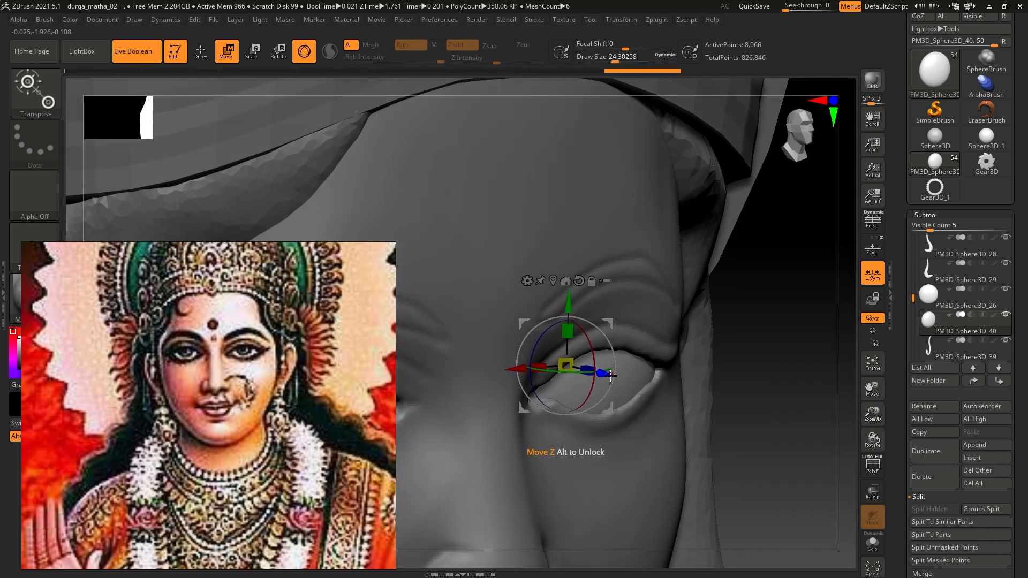
Step: Leave the eyeball and make the head mesh active for sculpting, with a ClayBuildup draw size of about 6.8
mouse_move(723, 407)
right_down()
mouse_move(652, 410)
mouse_move(298, 159)
right_up()
alt+right_drag(584, 360, 654, 356)
key(q)
key(s)
drag(548, 395, 531, 395)
alt+click(647, 388)
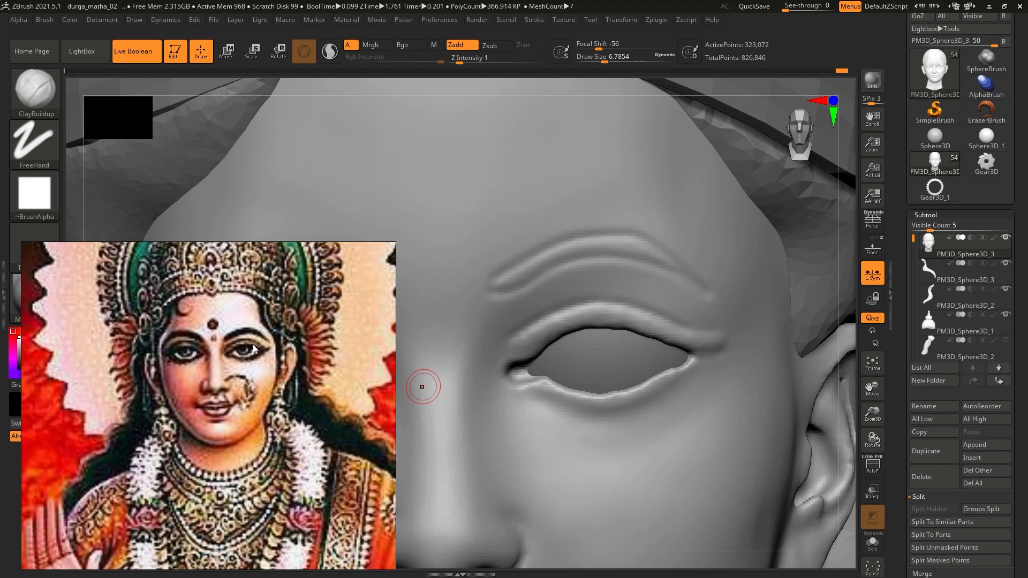
Step: Frame the reference painting on the goddess's left eye and smooth the rim of her left lower eyelid to match
scroll(253, 345, down, 5)
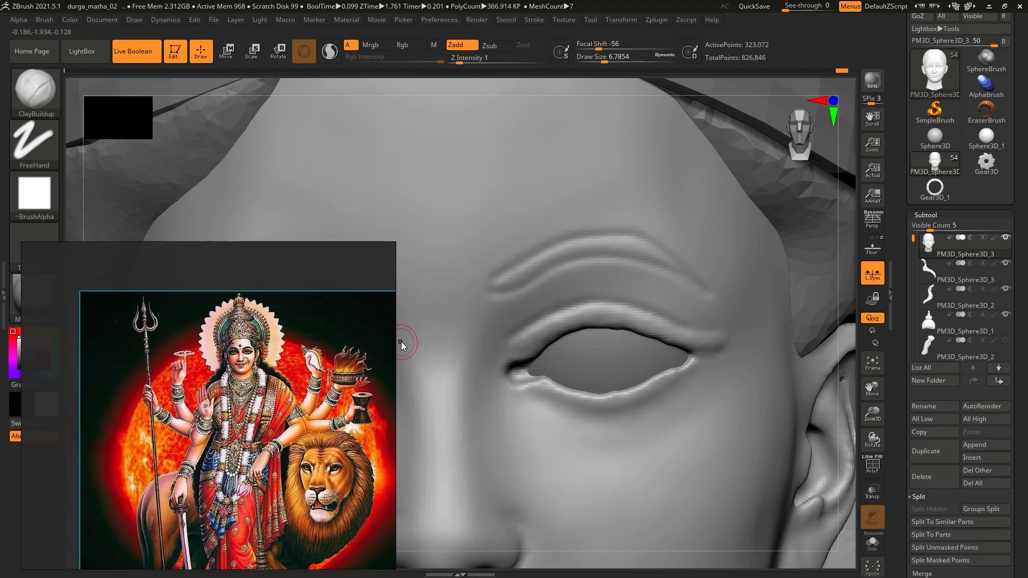
mouse_move(548, 414)
ctrl+right_down()
mouse_move(548, 348)
mouse_move(548, 397)
ctrl+right_up()
drag(214, 337, 211, 334)
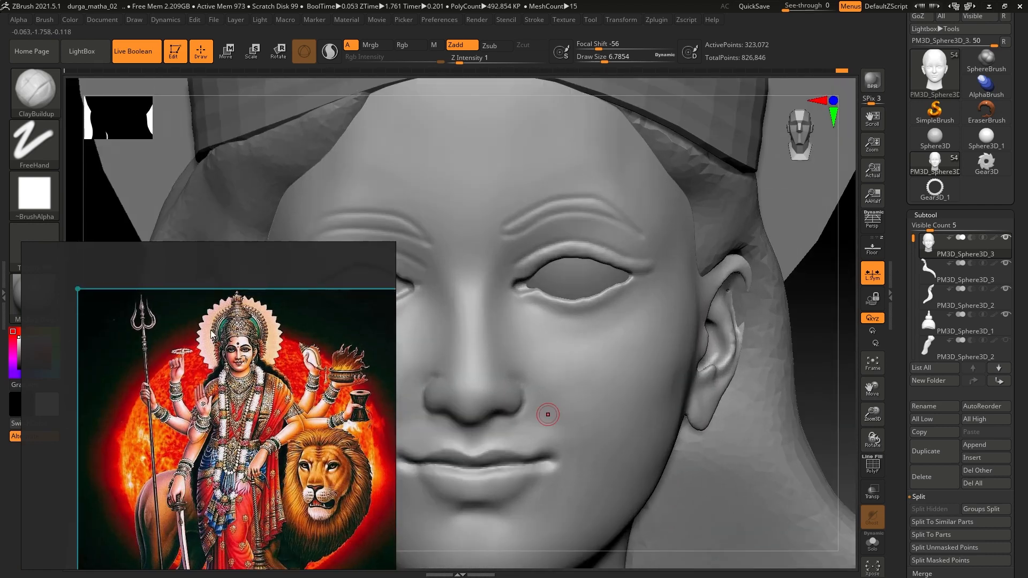
scroll(211, 334, up, 6)
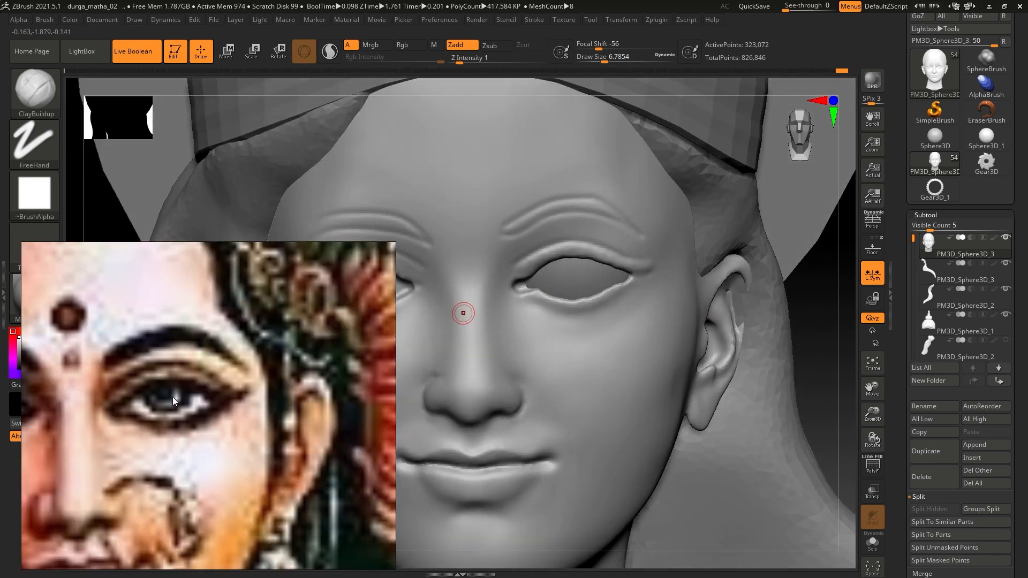
scroll(173, 402, down, 2)
mouse_move(509, 331)
right_down()
mouse_move(510, 342)
mouse_move(541, 332)
mouse_move(557, 308)
right_up()
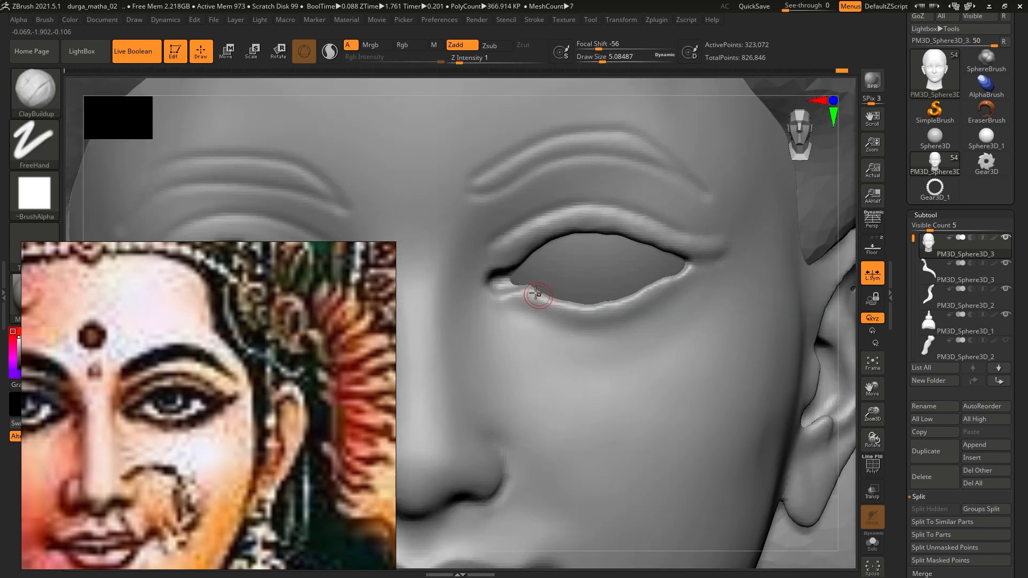
key(shift)
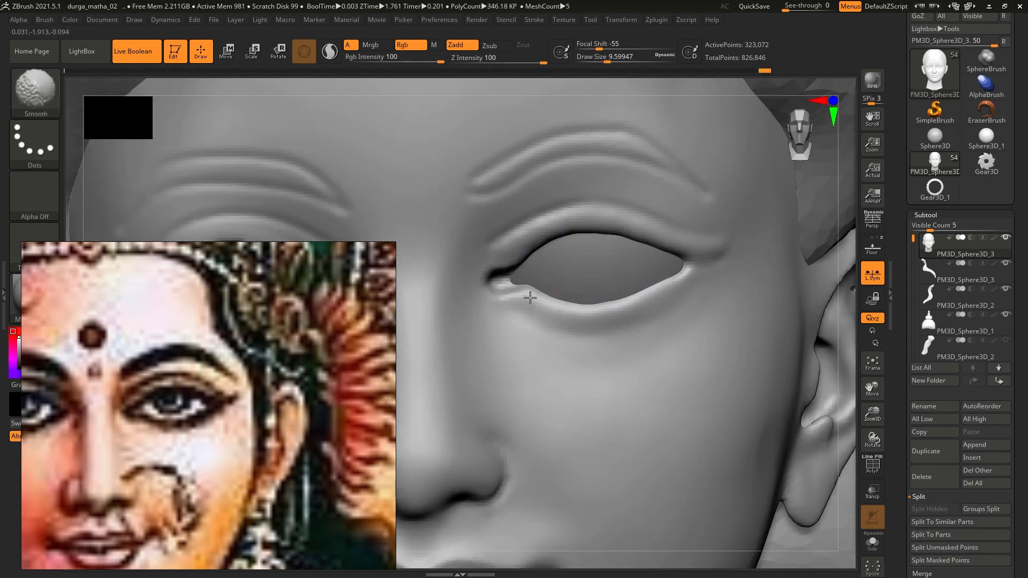
right_drag(530, 298, 506, 286)
Step: Reshape the left eye's outline and inner corner with the MoveInfiniteDepth brush, matching the reference image overlaid on the face
key(b)
click(509, 448)
key(s)
drag(490, 294, 493, 294)
mouse_move(514, 297)
right_down()
mouse_move(483, 293)
mouse_move(497, 304)
mouse_move(489, 310)
mouse_move(496, 294)
mouse_move(496, 324)
right_up()
key(shift)
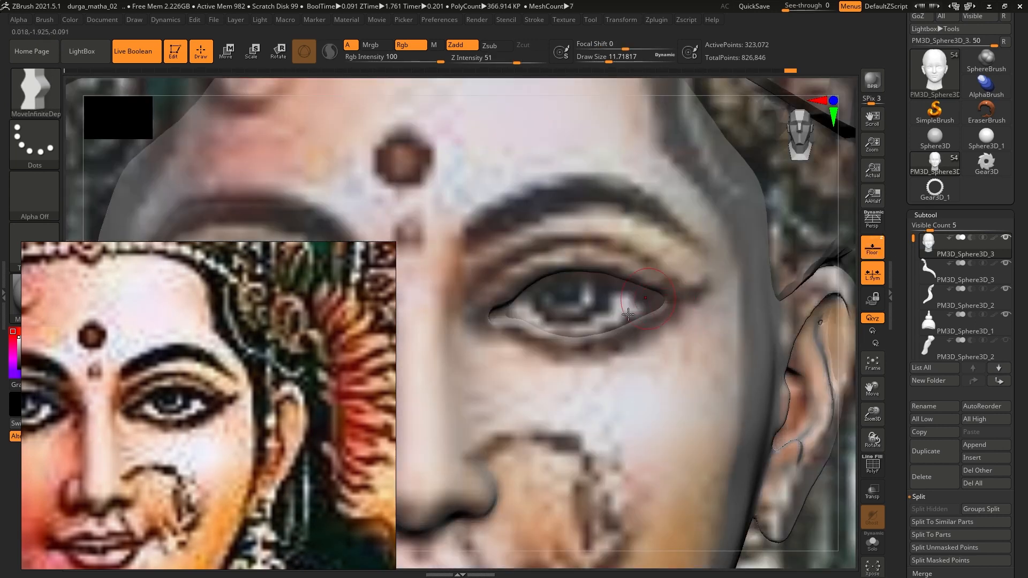
key(b)
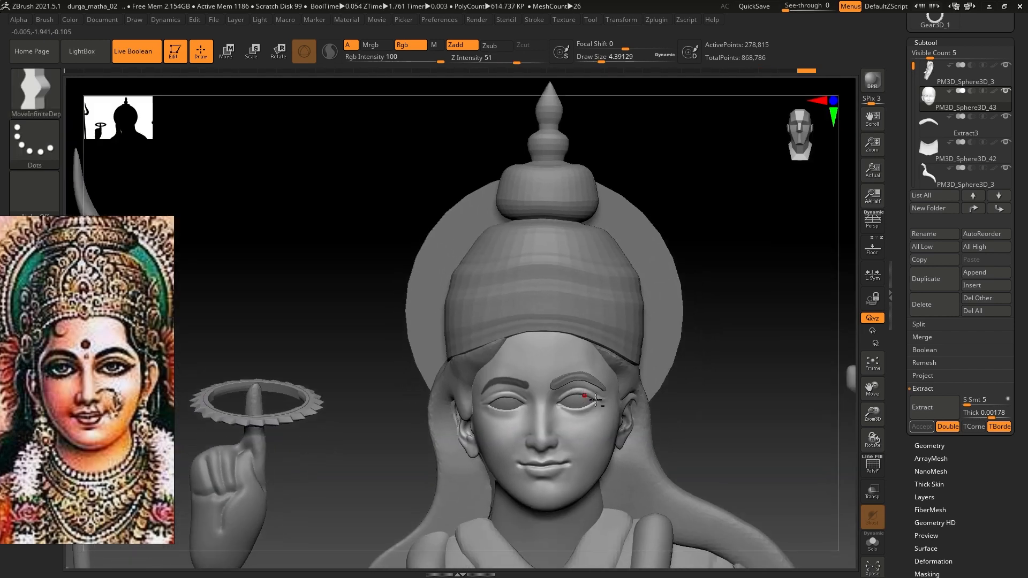
Step: Extract the second eyebrow from the head as a separate piece and merge it down with the other eyebrow
click(937, 405)
click(922, 427)
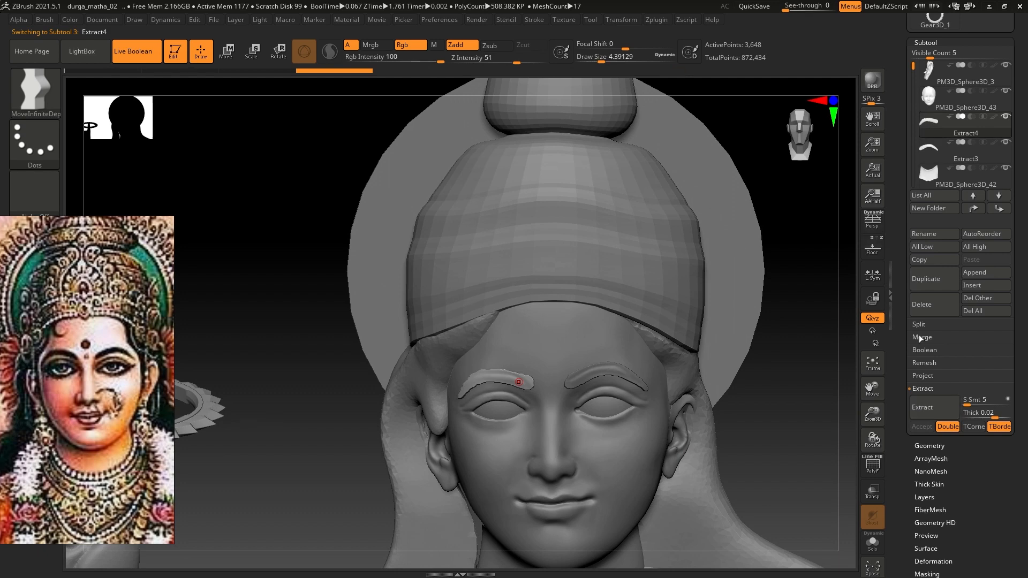
click(921, 339)
click(930, 349)
click(831, 370)
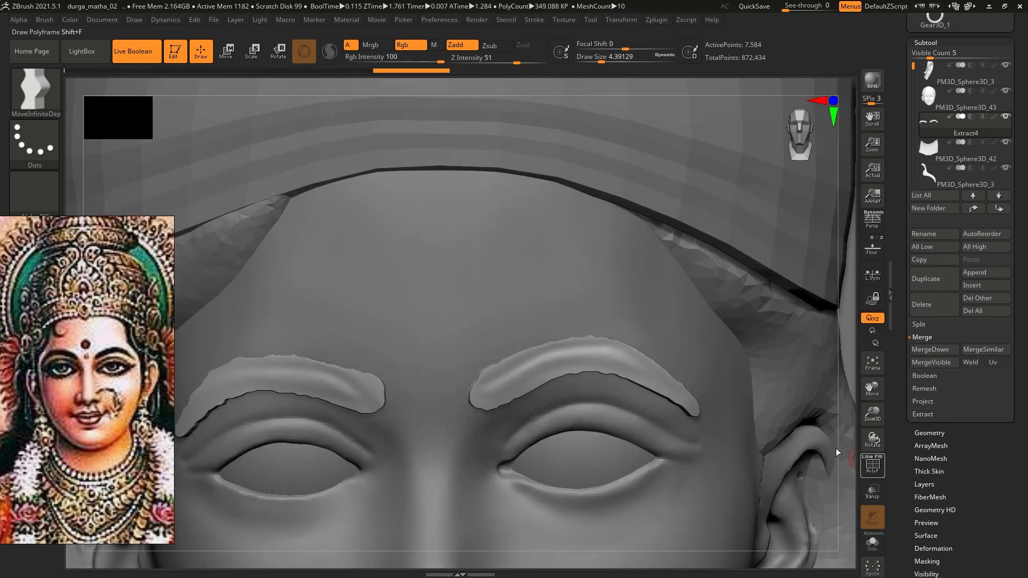
key(shift+f)
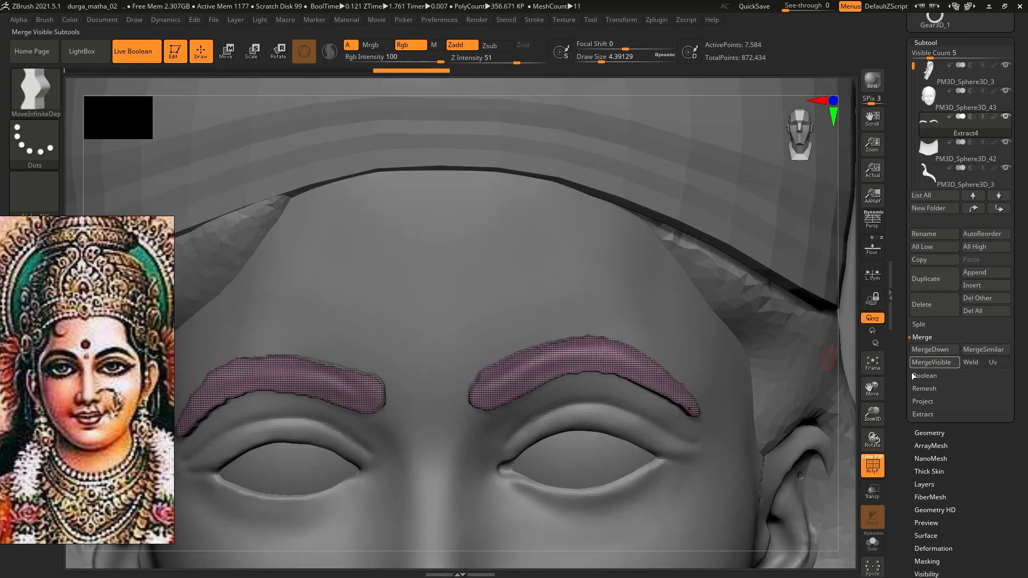
click(929, 433)
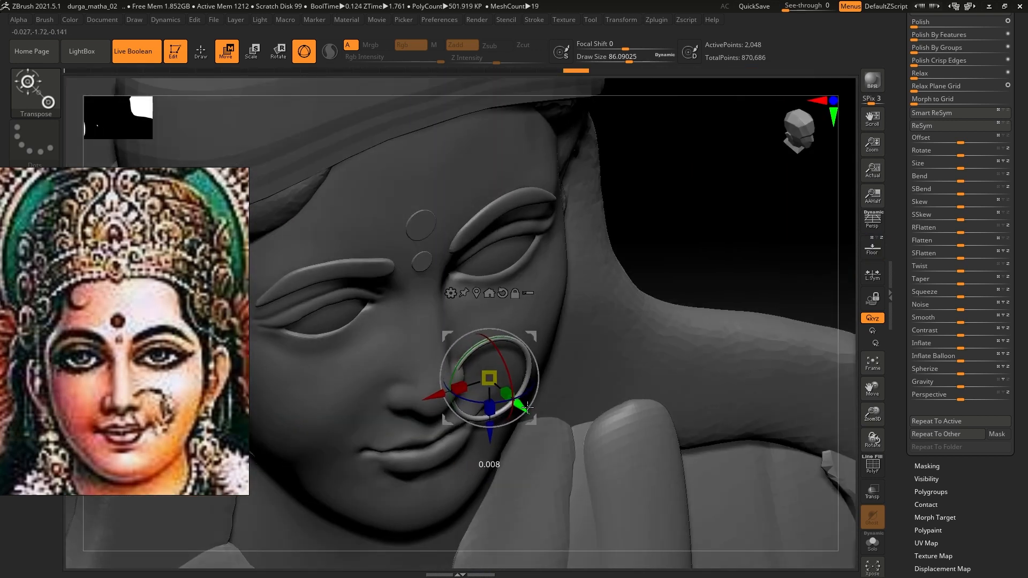
Step: Move and rotate the nose ring so it sits at the goddess's left nostril and follows the cheek
drag(523, 413, 525, 402)
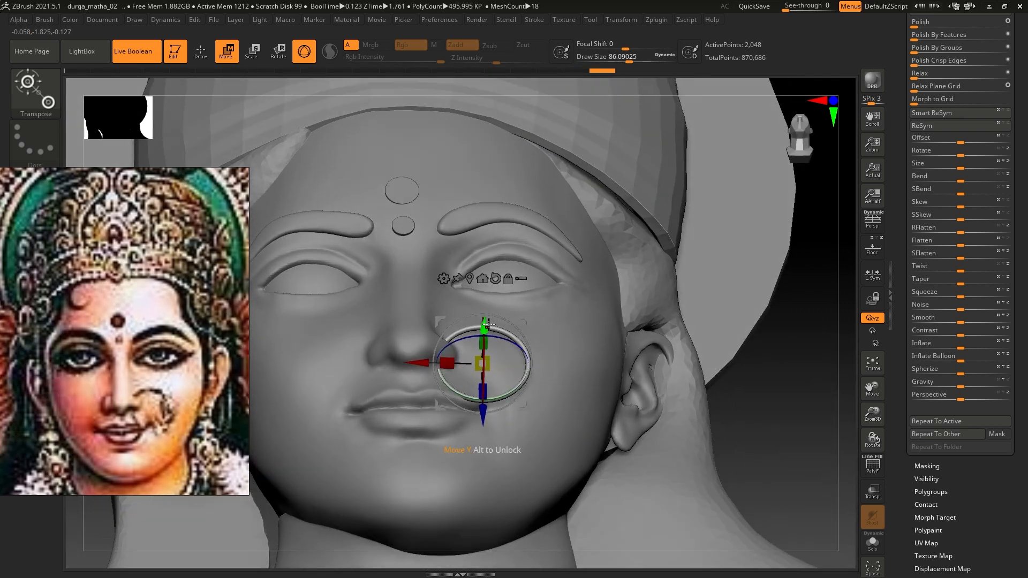
drag(509, 348, 511, 341)
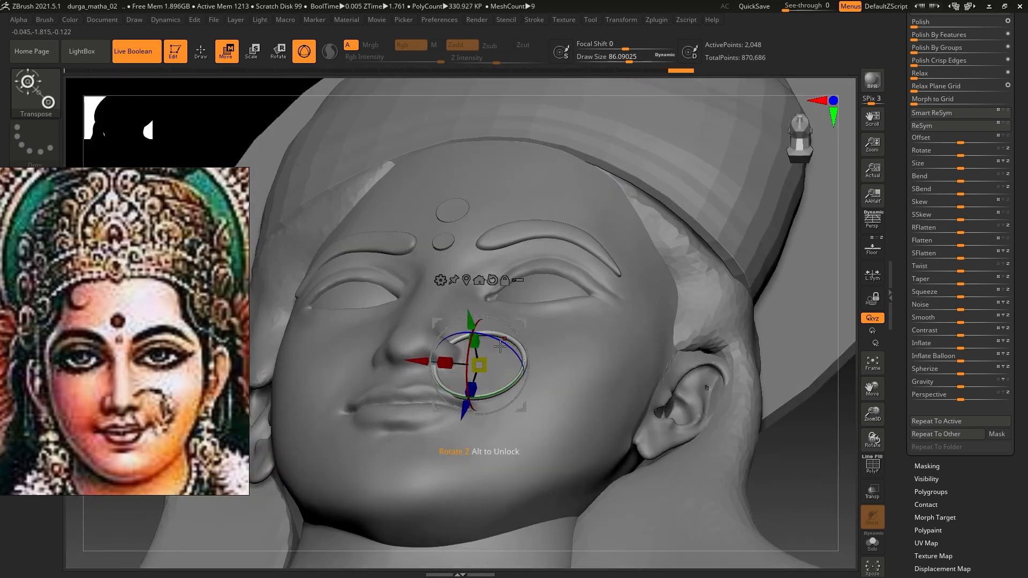
drag(513, 349, 516, 345)
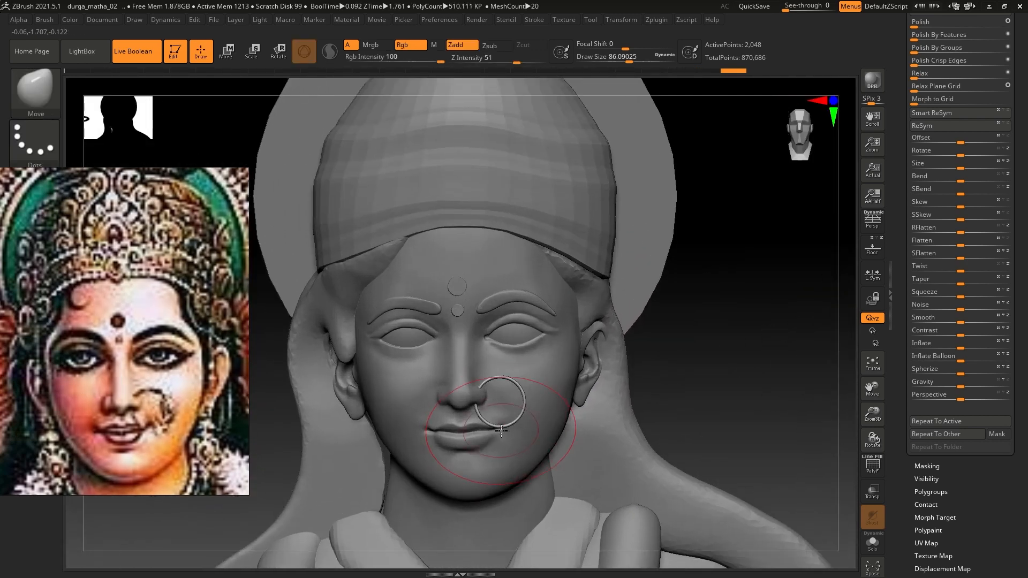
Step: Make the head active and adjust the left corner of the mouth with the Move brush at a draw size of about 30
key(s)
drag(501, 431, 492, 431)
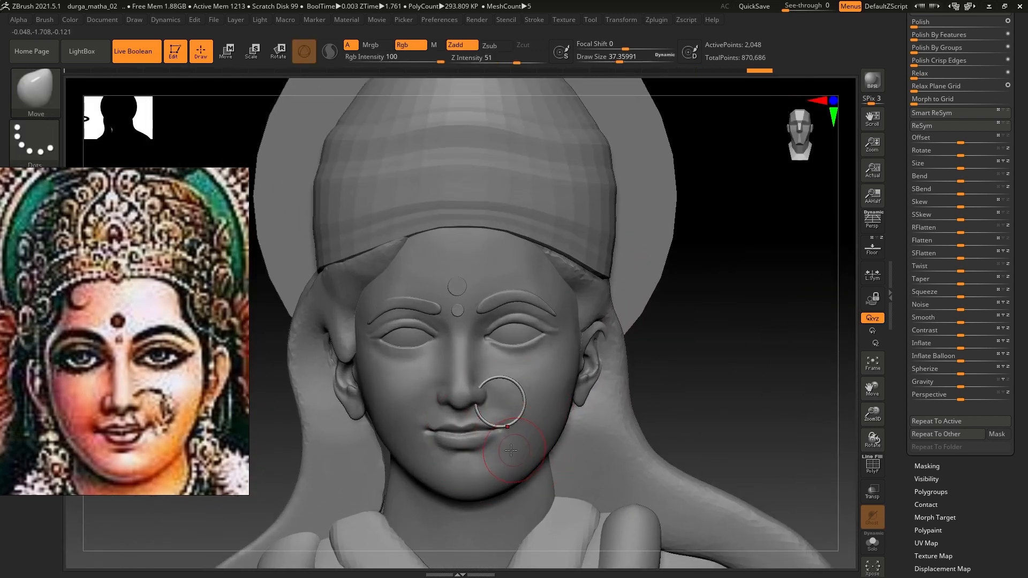
alt+click(506, 430)
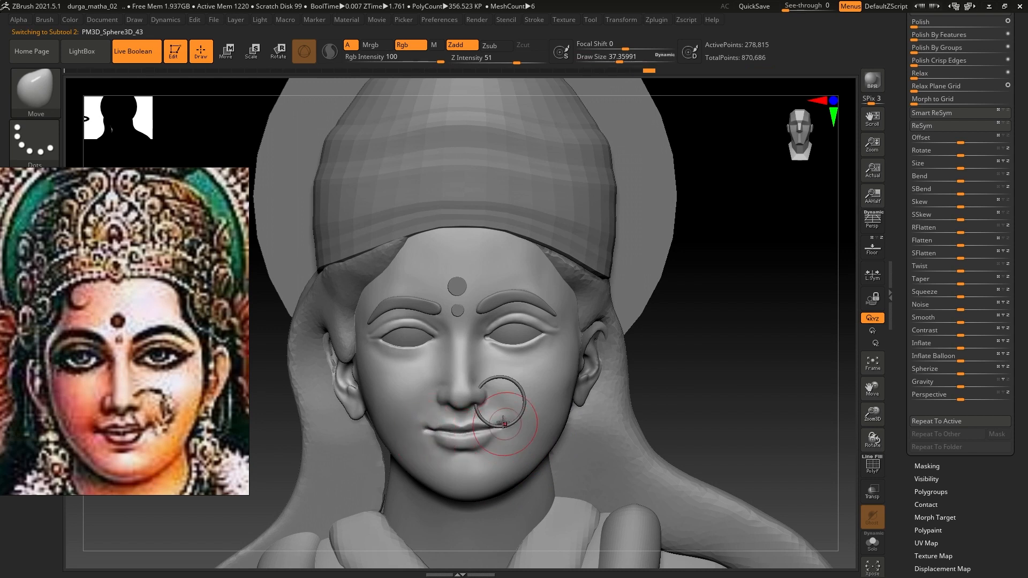
key(s)
drag(503, 423, 501, 423)
key(s)
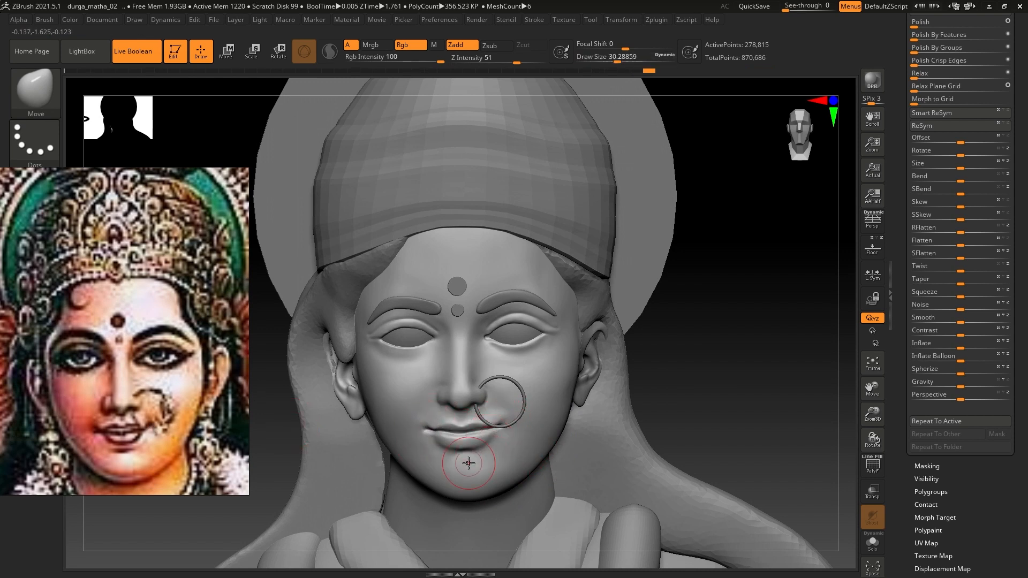
Step: Refine the cheek and jaw contours on both sides with a larger Move brush, smoothing the jaw near the chin
key(s)
key(s)
click(537, 462)
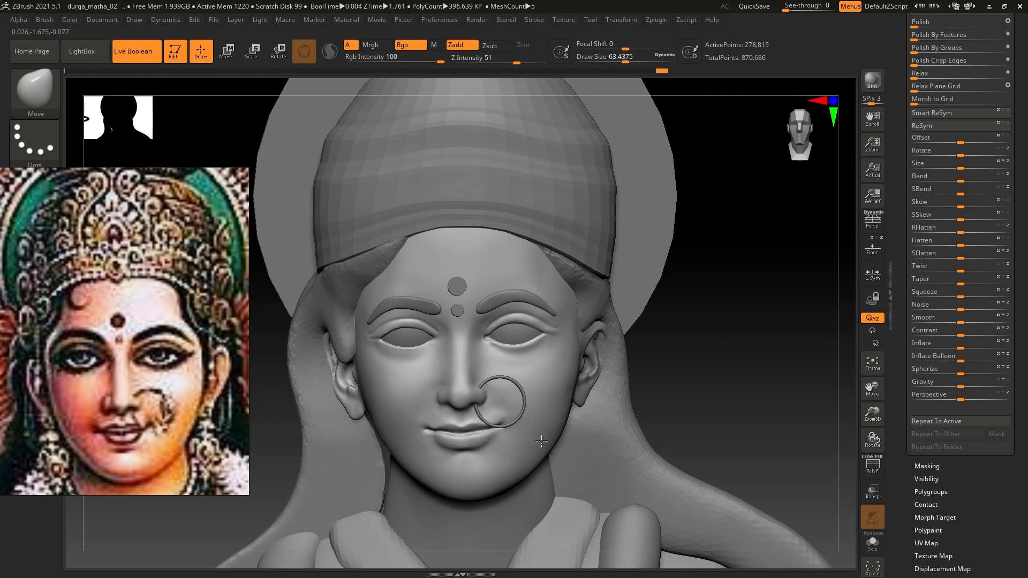
key(shift)
shift+drag(528, 470, 522, 474)
key(s)
click(377, 432)
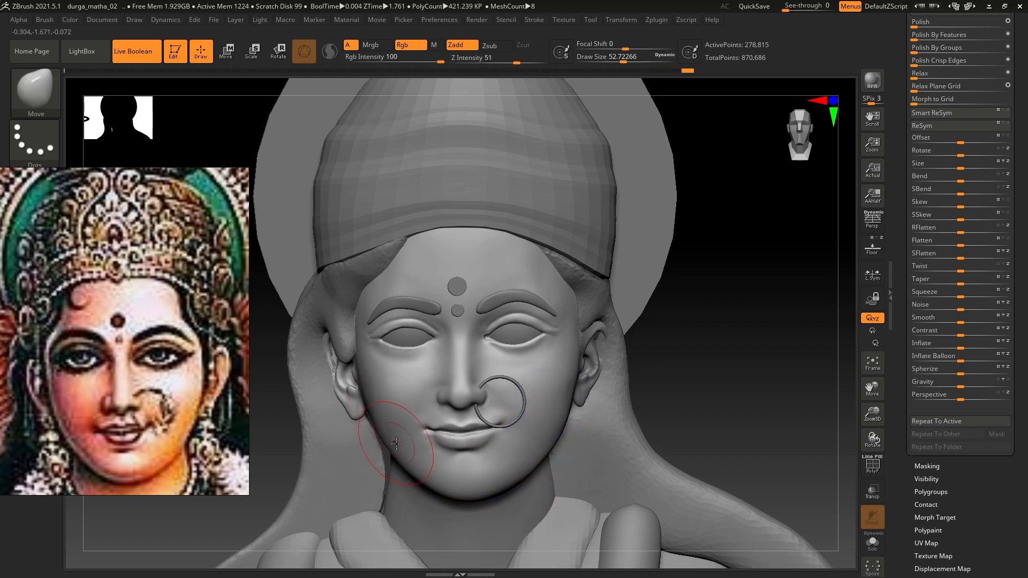
key(s)
click(379, 395)
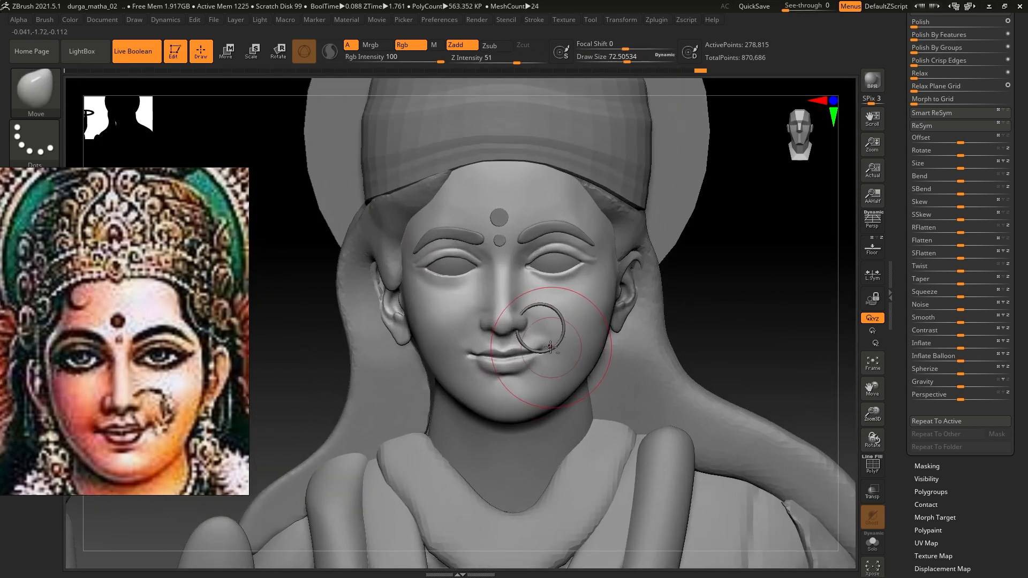
Step: Enlarge the reference around the nose ring and move the new sphere from the left eye down to the ring
click(168, 409)
scroll(167, 421, up, 5)
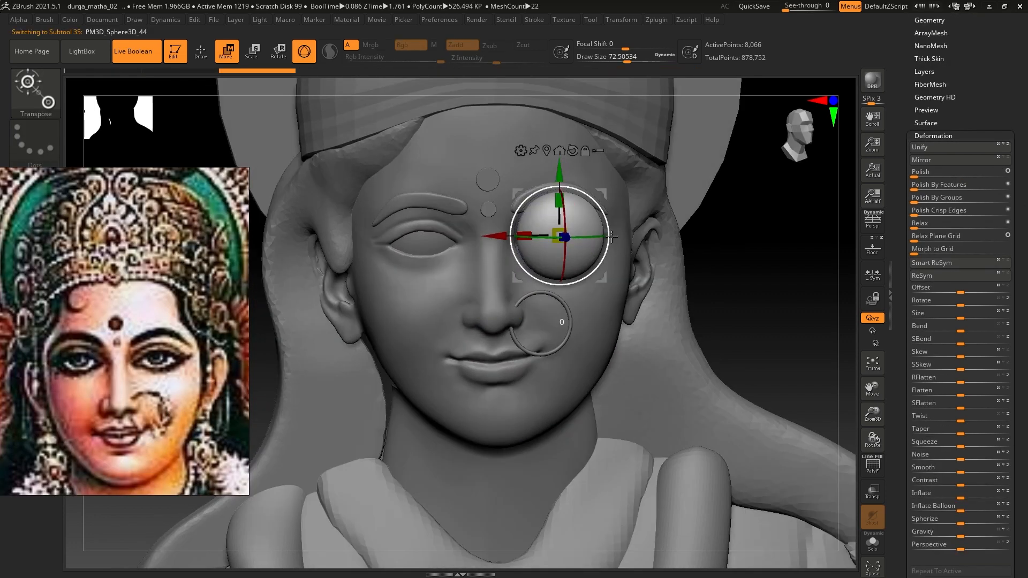
drag(551, 230, 557, 332)
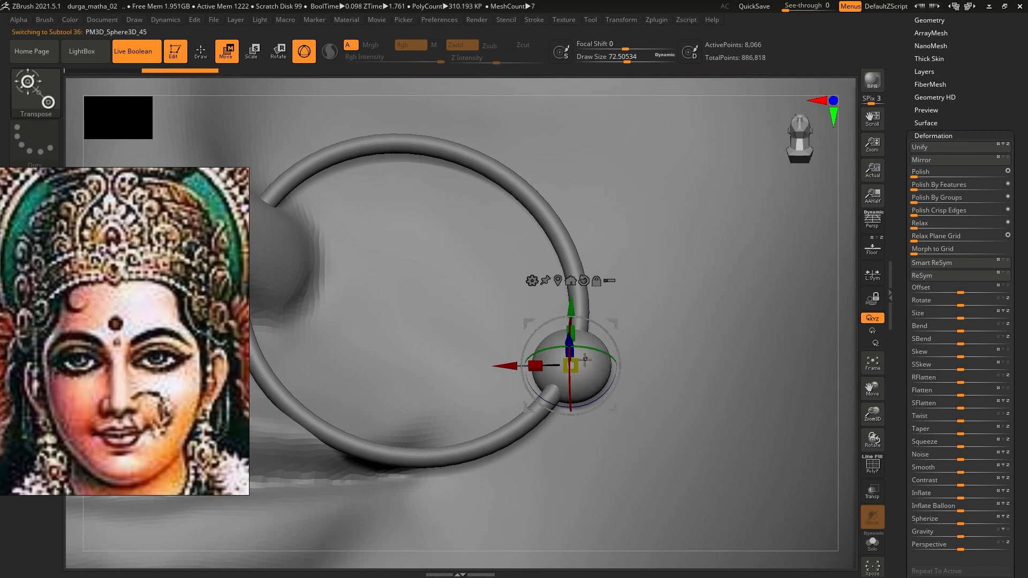
Step: Duplicate the bead on the nose ring and place smaller copies along the ring beside the large one
ctrl+drag(619, 317, 595, 356)
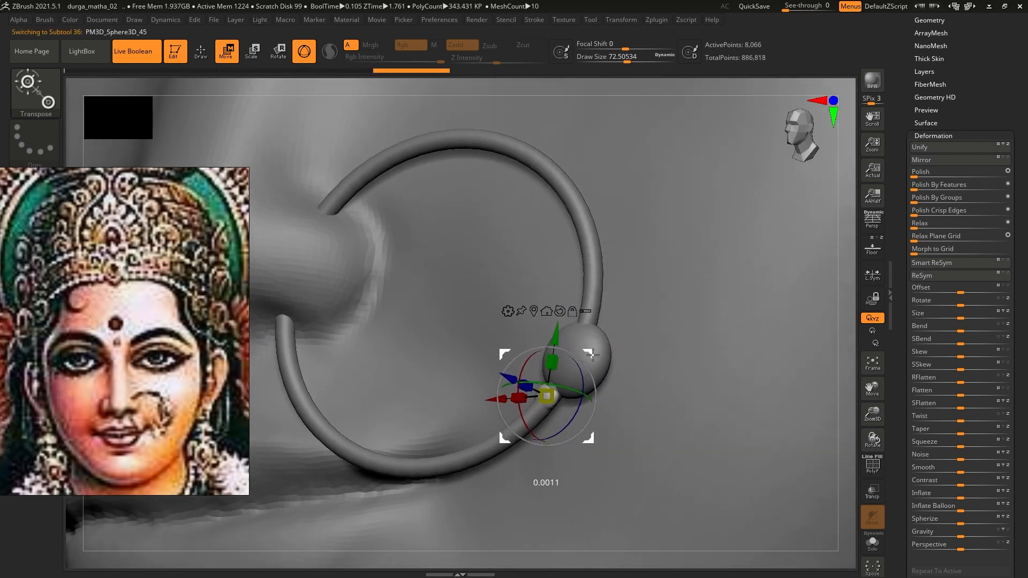
ctrl+drag(575, 395, 578, 396)
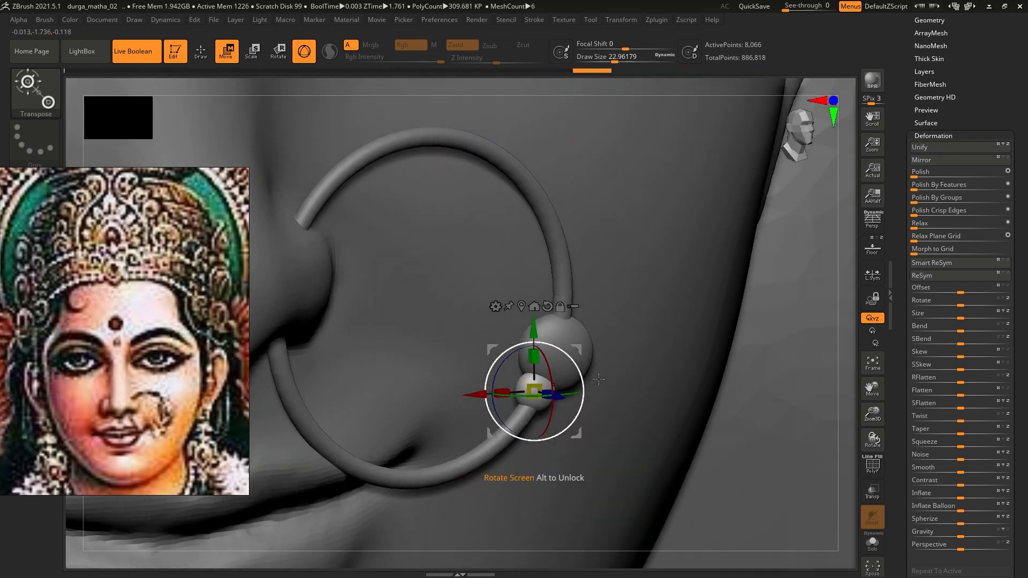
click(577, 349)
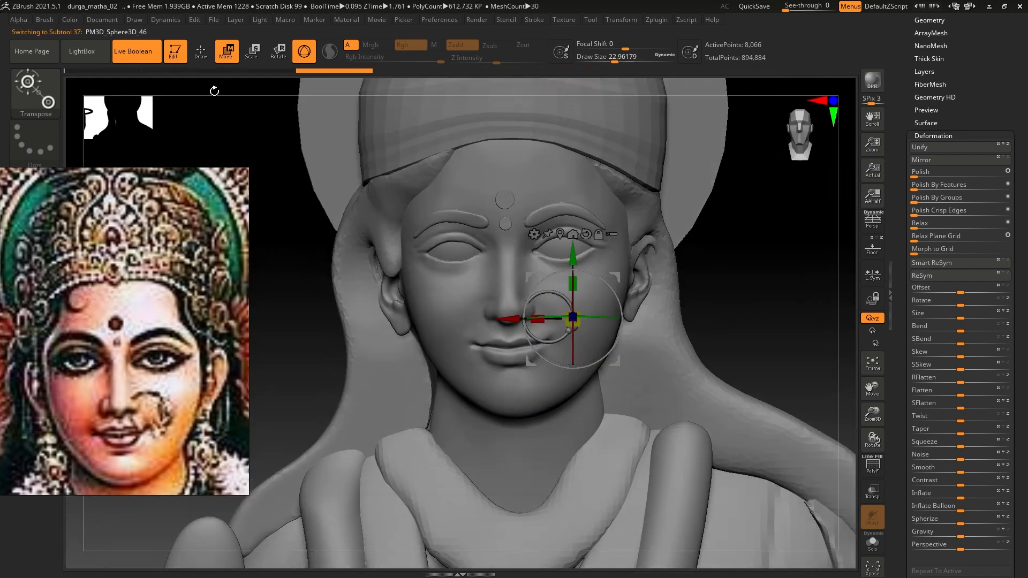
key(q)
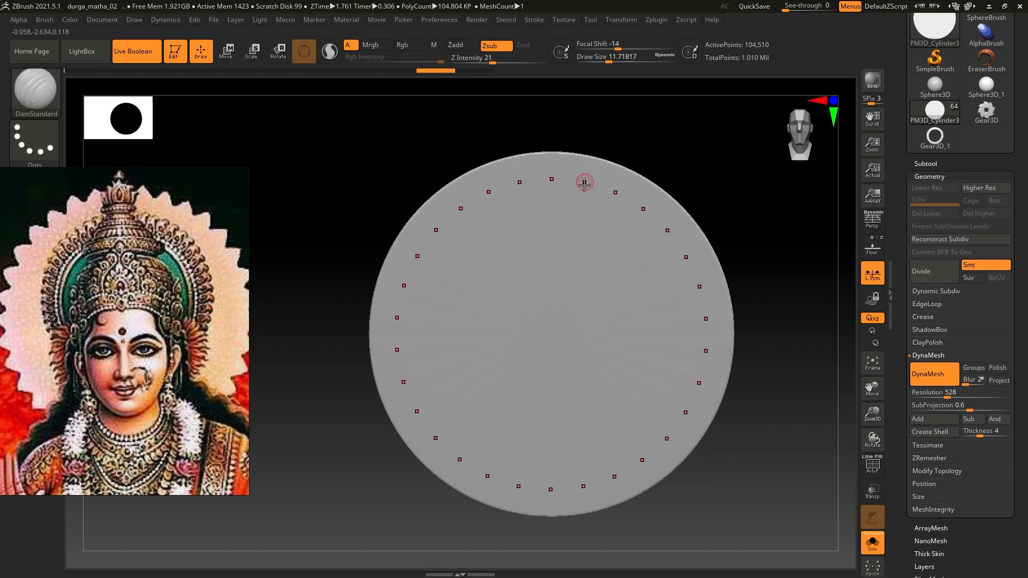
Step: Carve a radial border of curved leaves and circular grooves inside it on the halo disc with the DamStandard brush
mouse_move(584, 185)
mouse_down()
mouse_move(619, 169)
mouse_move(618, 193)
mouse_up()
drag(474, 209, 517, 195)
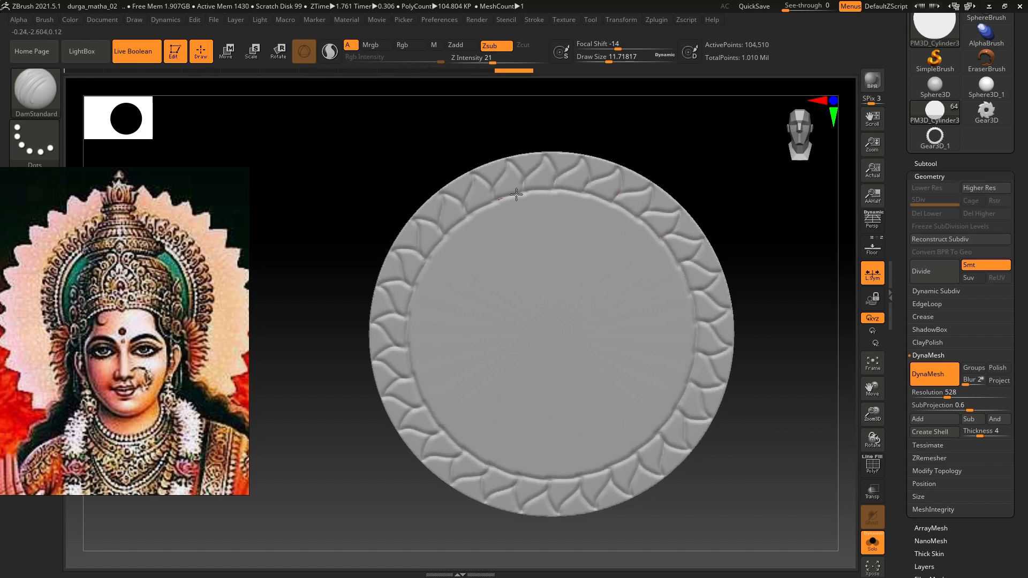
drag(482, 228, 525, 209)
Step: Compare the halo with the overlaid reference, isolate the disc again and carve a continuous circular groove inside the leaf border
click(868, 535)
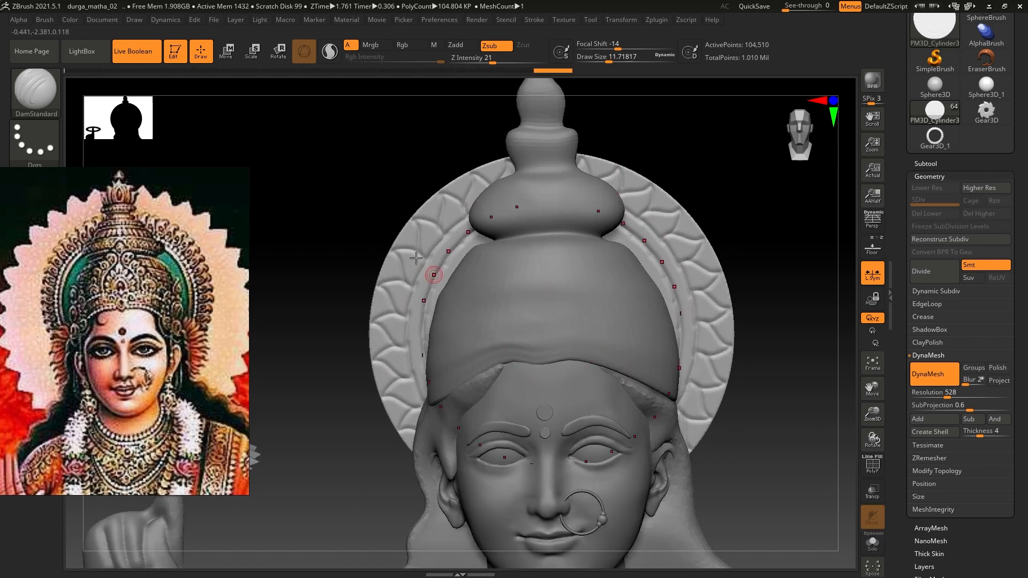
click(873, 251)
ctrl+right_drag(591, 332, 635, 361)
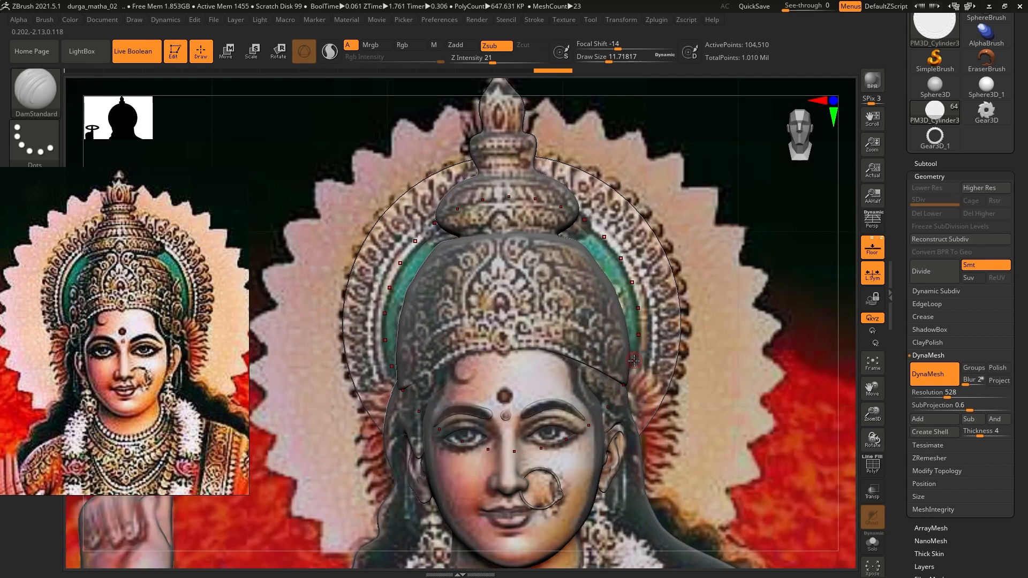
click(869, 246)
ctrl+right_drag(634, 335, 643, 349)
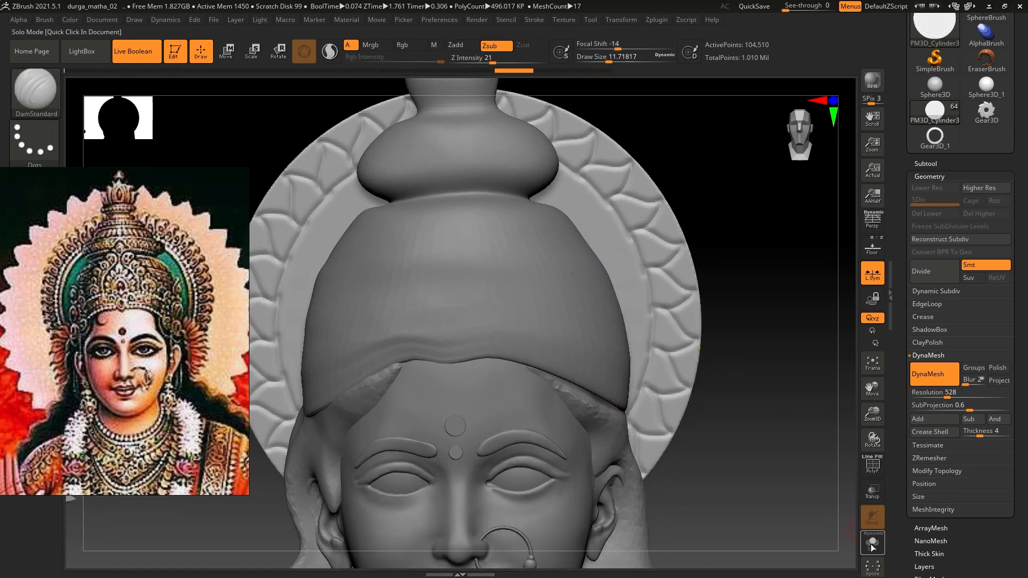
click(873, 544)
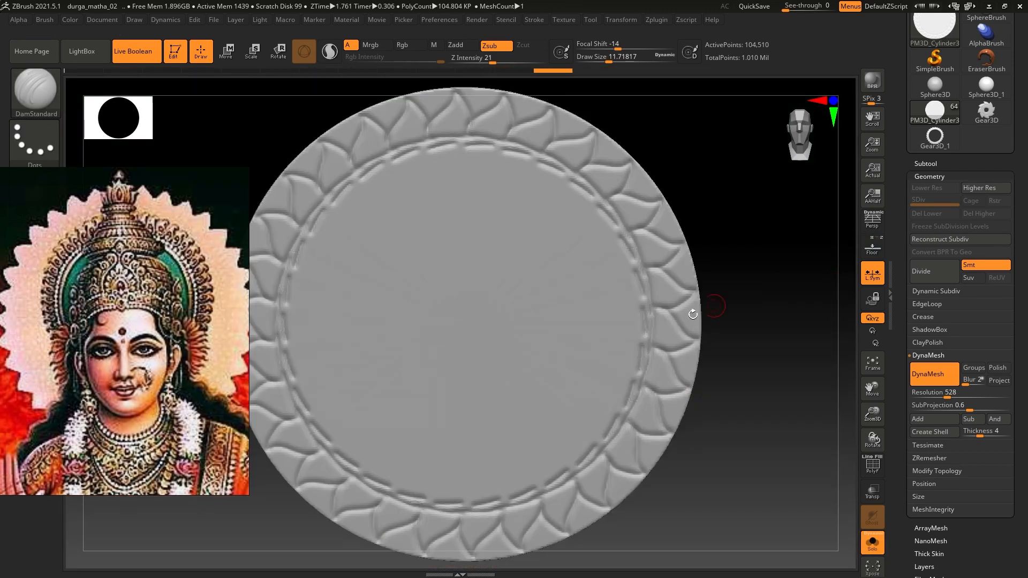
key(ctrl)
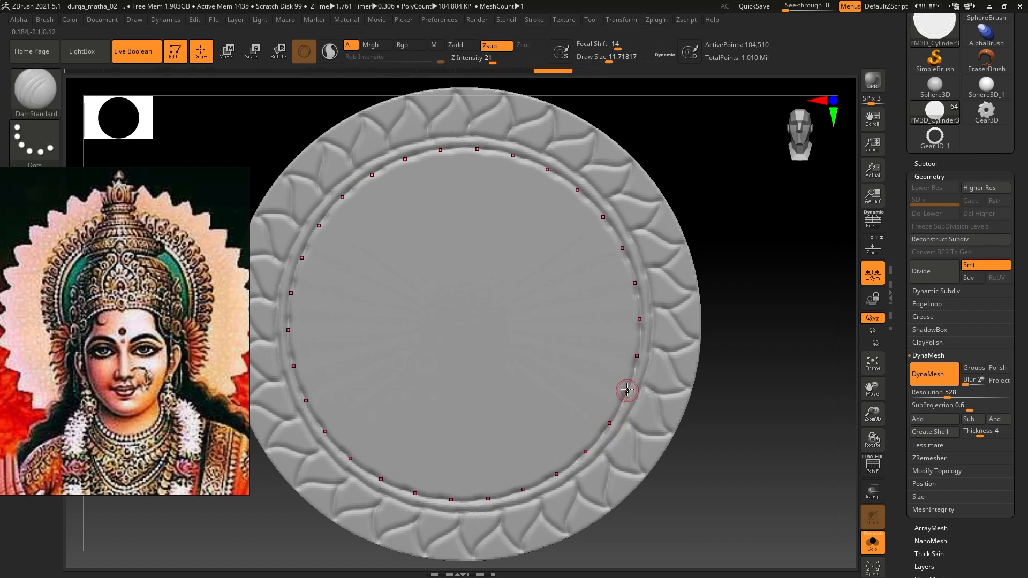
drag(627, 391, 617, 396)
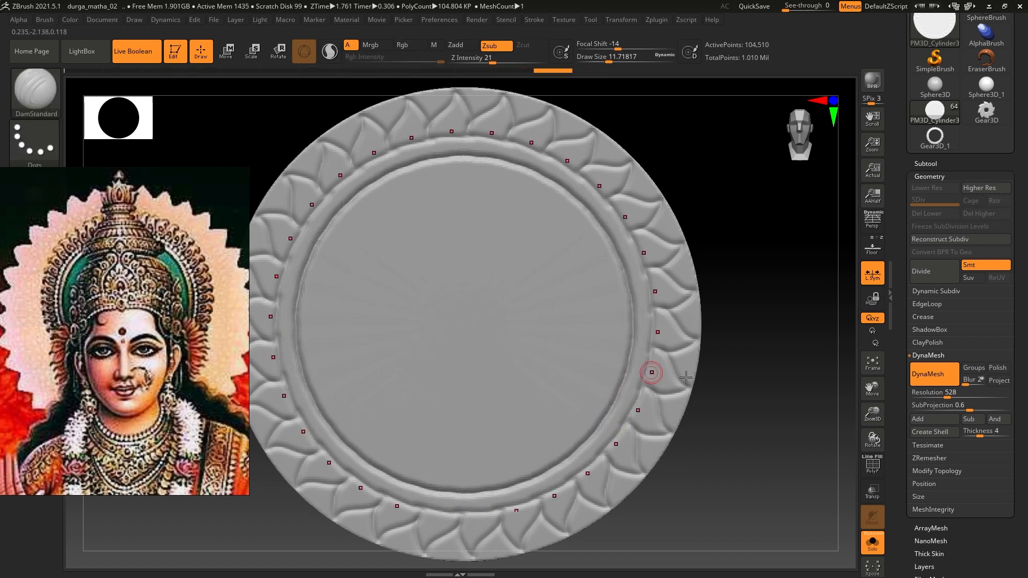
Step: Bring back the whole figure and pull the halo disc's outer edge into curved, pointed leaf tips with the Move brush
ctrl+right_drag(738, 390, 675, 355)
click(872, 543)
ctrl+right_drag(739, 257, 681, 306)
drag(682, 306, 722, 300)
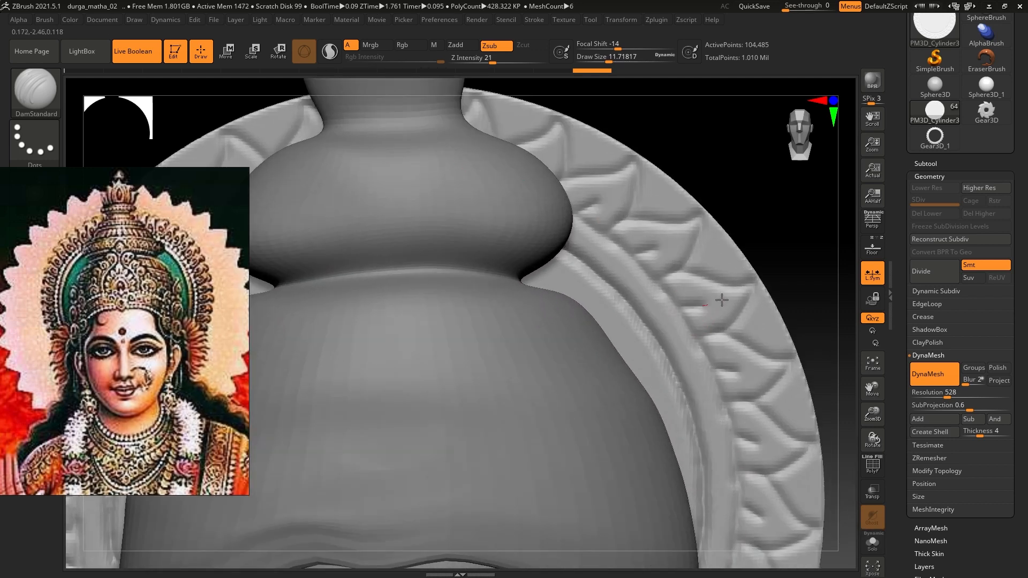
key(b)
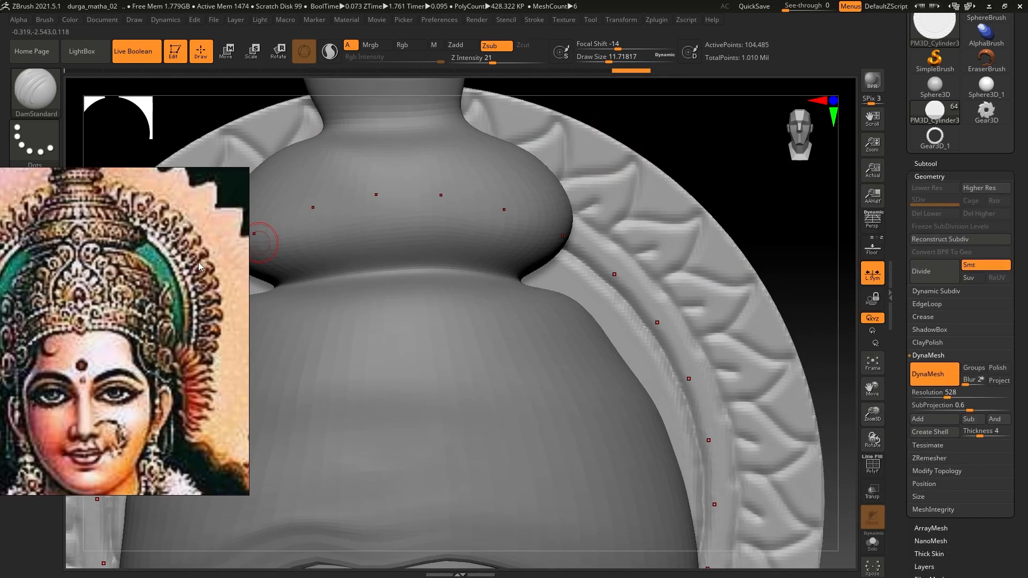
key(b)
click(527, 444)
key(s)
drag(700, 213, 704, 213)
drag(696, 225, 717, 199)
Step: Undo the last edge changes on the halo, reshape the notches between its leaf tips and update its DynaMesh
key(ctrl+z)
key(ctrl+z)
key(ctrl+z)
key(ctrl+z)
key(ctrl+z)
key(ctrl+z)
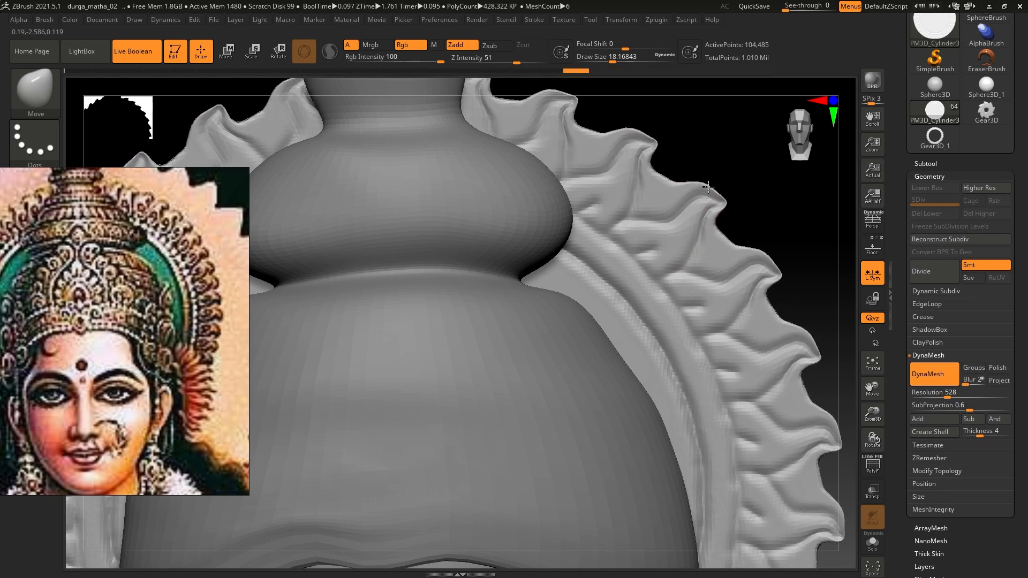
drag(696, 239, 712, 267)
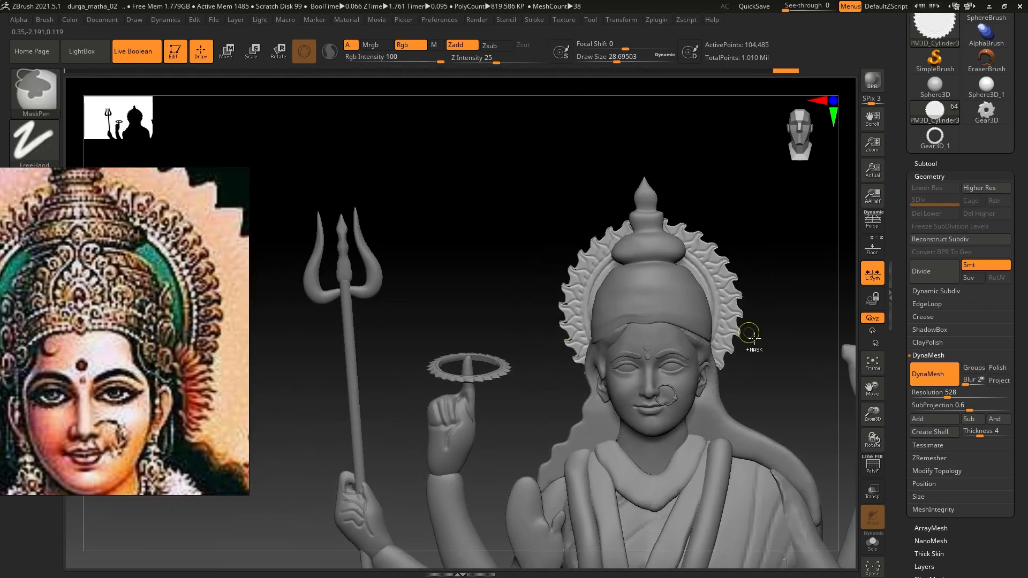
ctrl+drag(782, 333, 841, 412)
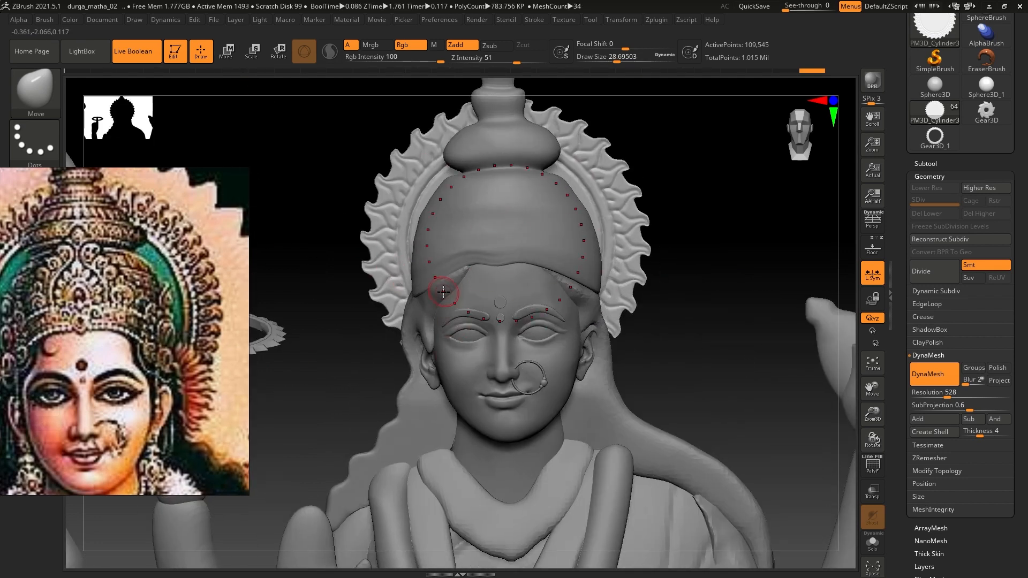
Step: Turn off radial symmetry for the halo disc and select the wavy hair piece beside the blessing hand
alt+click(422, 273)
key(w)
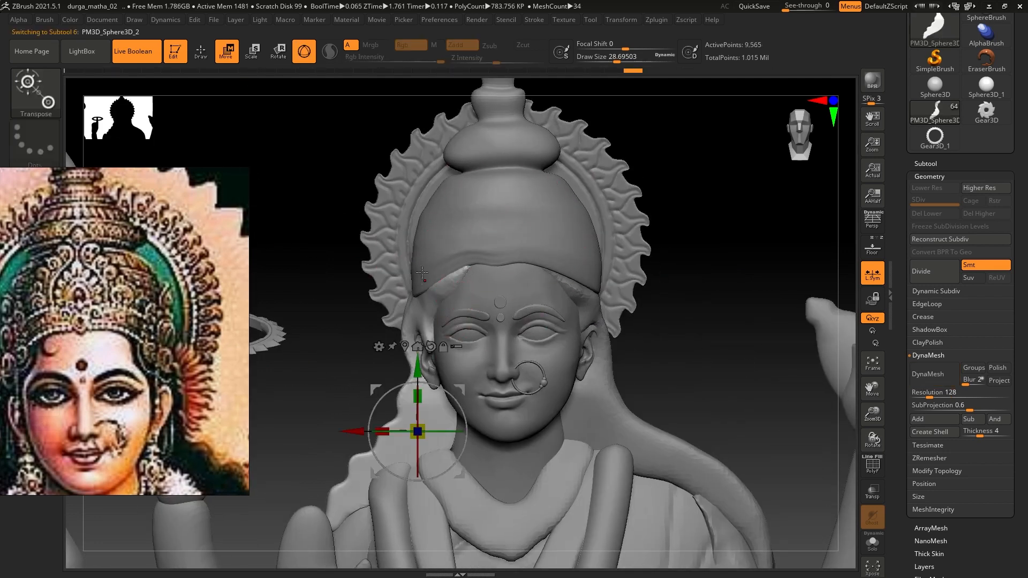
click(627, 20)
click(622, 21)
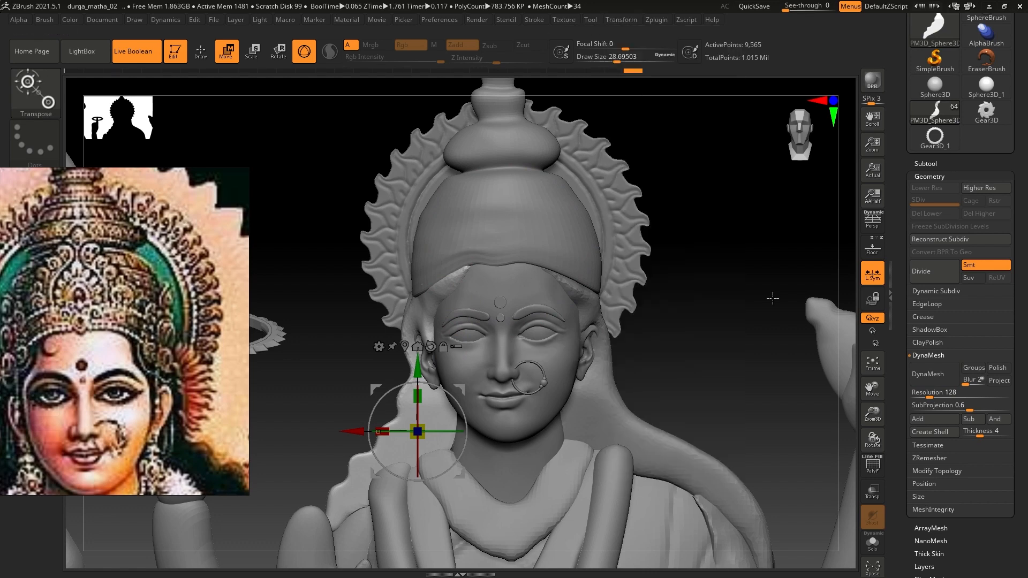
alt+click(569, 220)
click(621, 20)
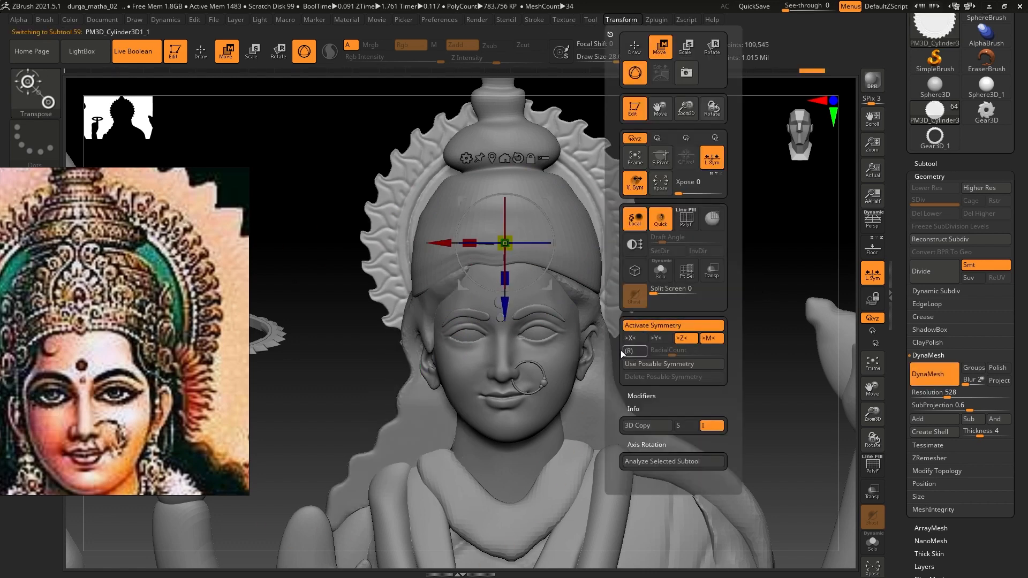
click(201, 52)
alt+drag(321, 375, 353, 325)
alt+click(428, 358)
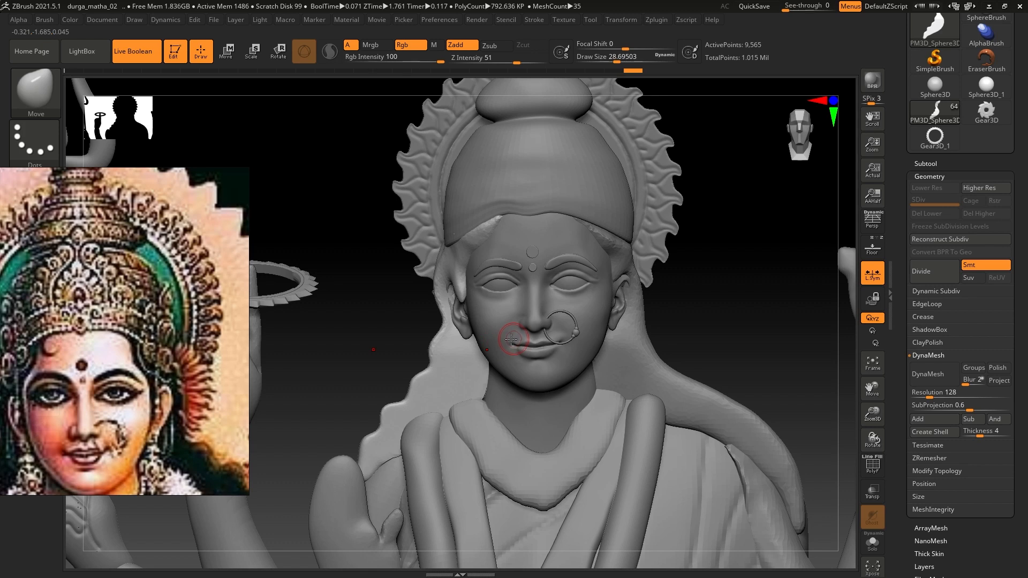
Step: Check the wavy hair piece against the overlaid reference painting and hide the overlay again
alt+right_drag(444, 367, 459, 362)
ctrl+right_drag(503, 428, 471, 320)
right_drag(445, 352, 510, 327)
key(w)
drag(509, 328, 504, 328)
right_drag(503, 328, 436, 324)
click(33, 92)
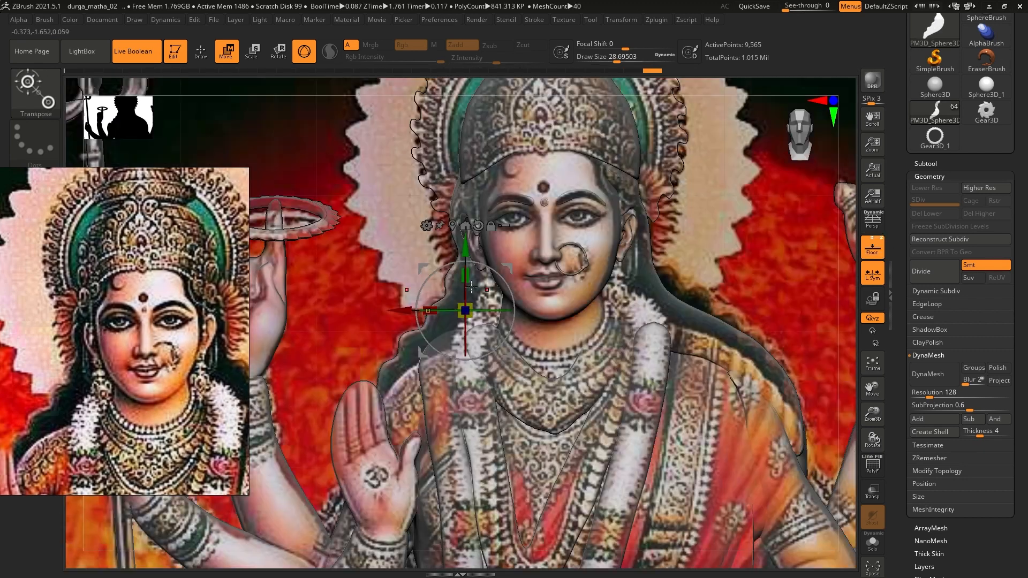
click(201, 51)
key(shift+p)
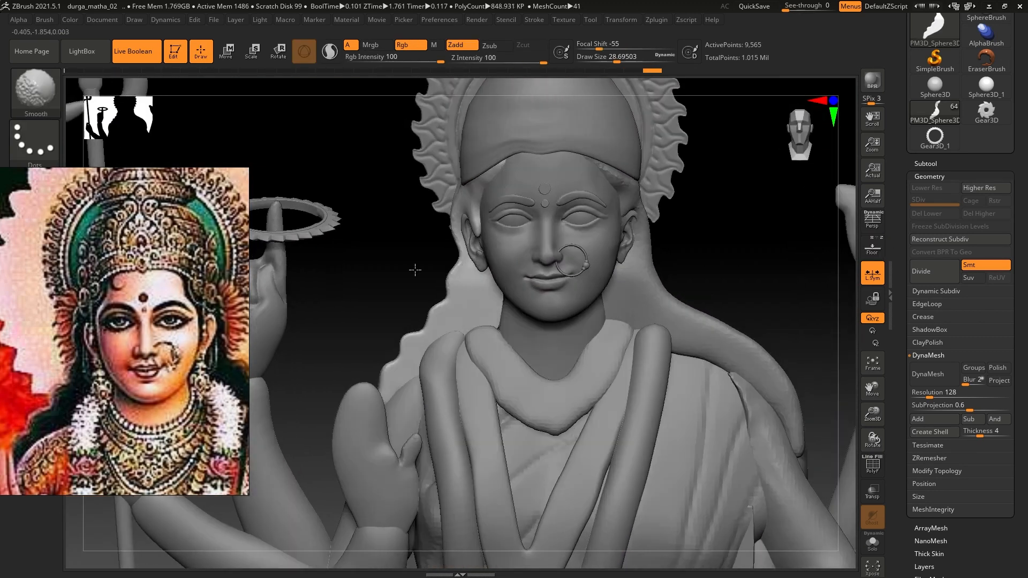
Step: Isolate the head, lasso-mask the ear and split the unmasked points so the ear becomes a separate subtool
ctrl+right_drag(497, 228, 489, 280)
alt+click(489, 280)
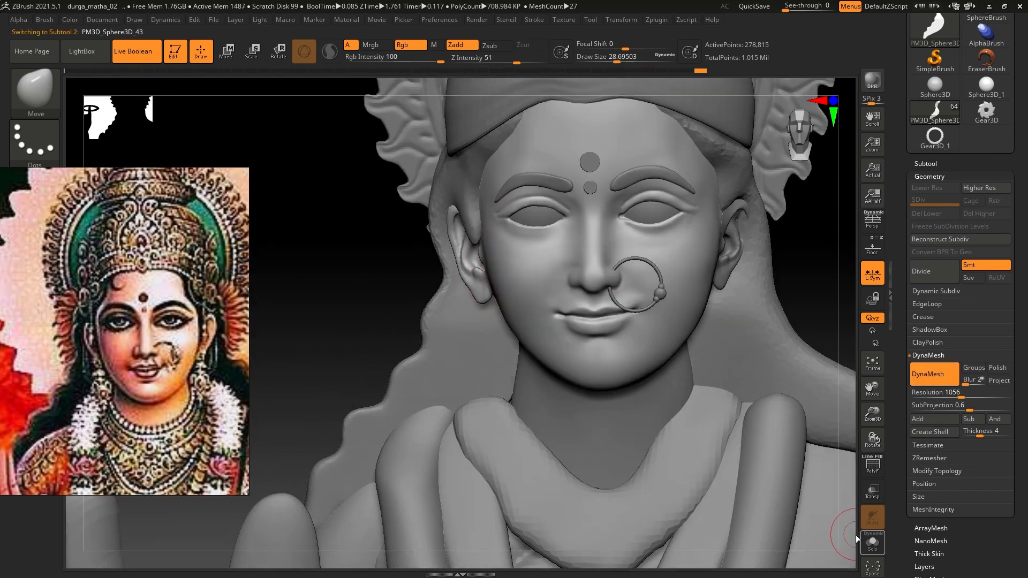
click(872, 542)
ctrl+right_drag(451, 161, 452, 215)
key(b)
key(m)
key(l)
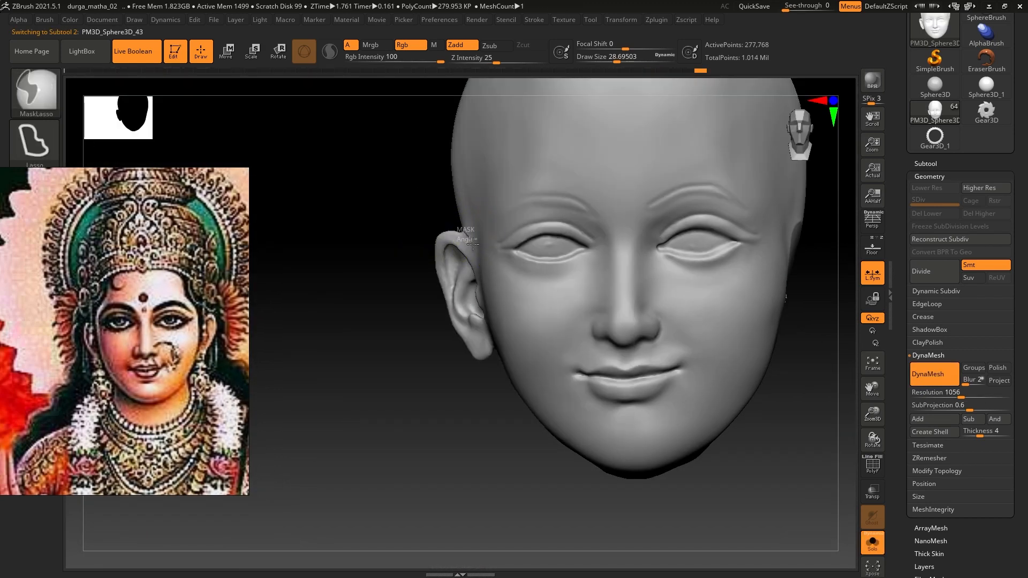
mouse_move(482, 302)
ctrl+mouse_down()
mouse_move(384, 270)
mouse_move(407, 228)
ctrl+mouse_up()
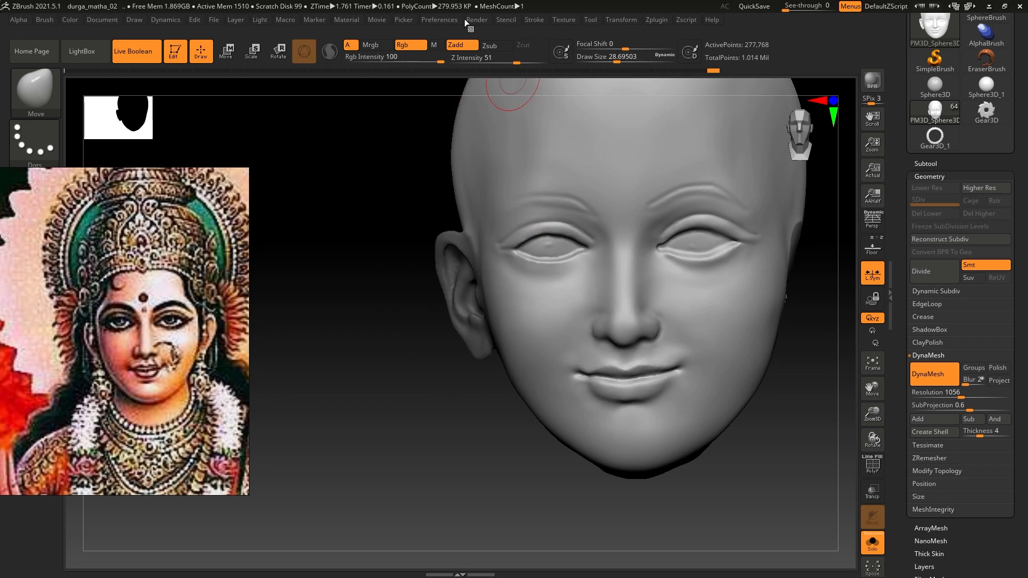
click(926, 163)
click(919, 334)
click(944, 384)
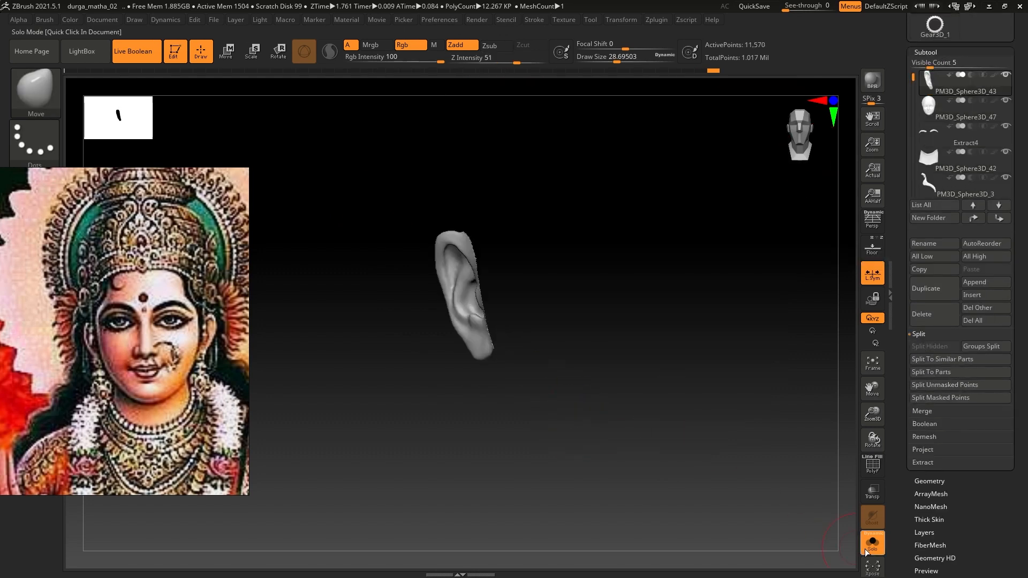
Step: Isolate the earless head, smooth the side where the ear was attached and bring the other subtools back
click(865, 553)
alt+click(718, 407)
click(866, 547)
drag(456, 386, 498, 359)
key(s)
shift+drag(494, 314, 478, 294)
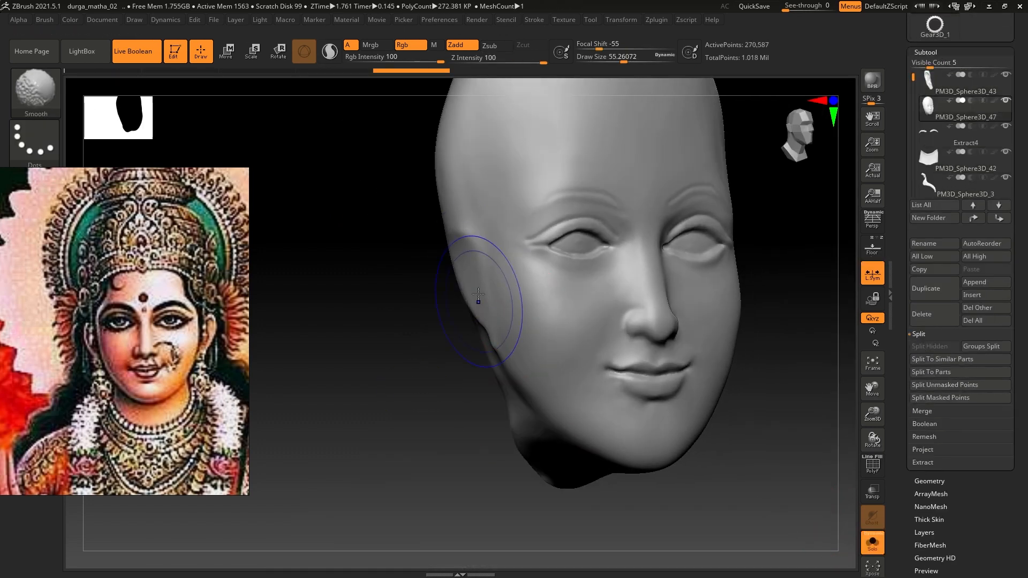
drag(707, 471, 724, 346)
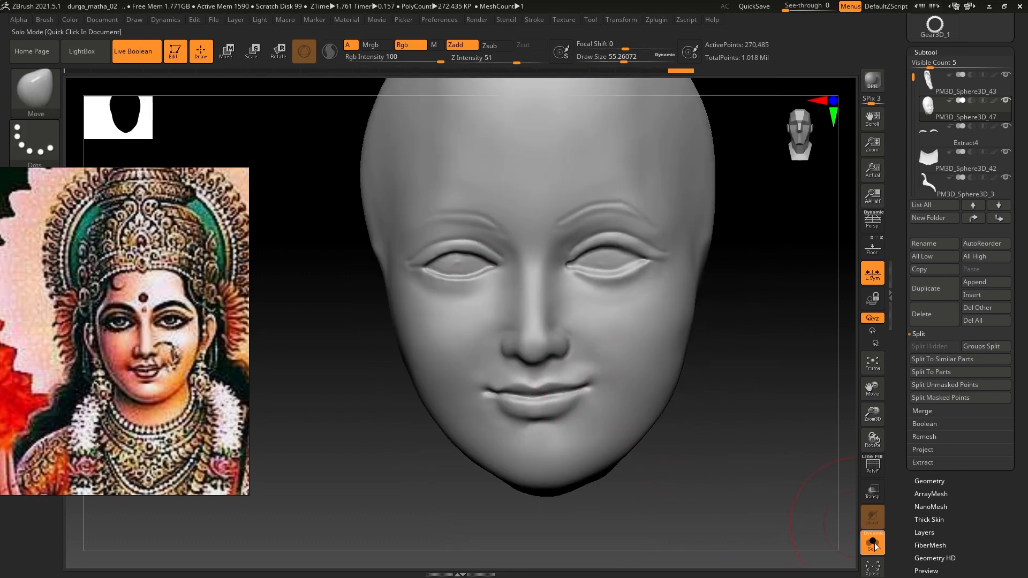
click(873, 545)
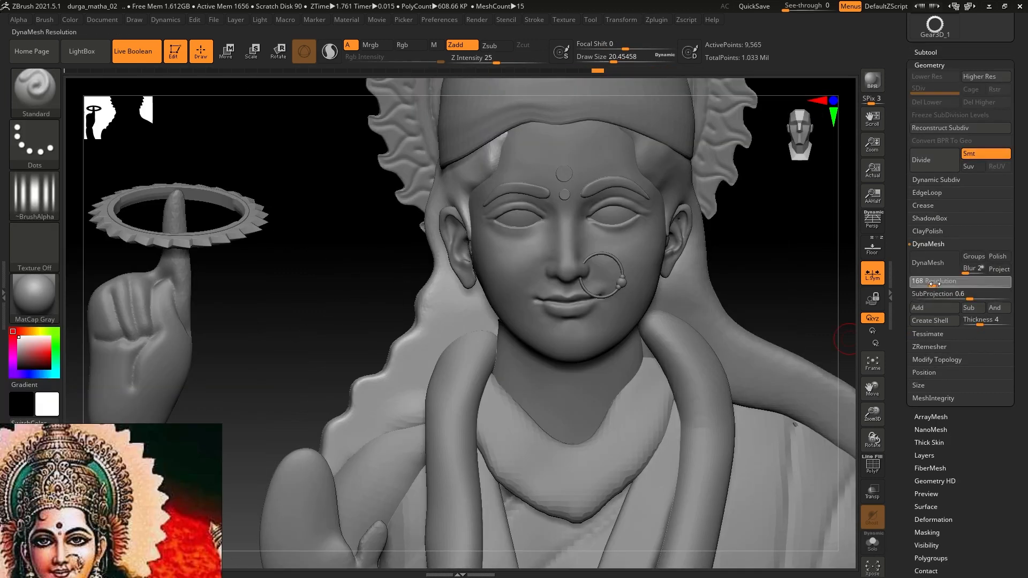
Step: Carve long flowing strands down the isolated wavy hair piece with the Standard brush and update its DynaMesh
key(ctrl+z)
shift+drag(653, 298, 676, 308)
alt+click(697, 319)
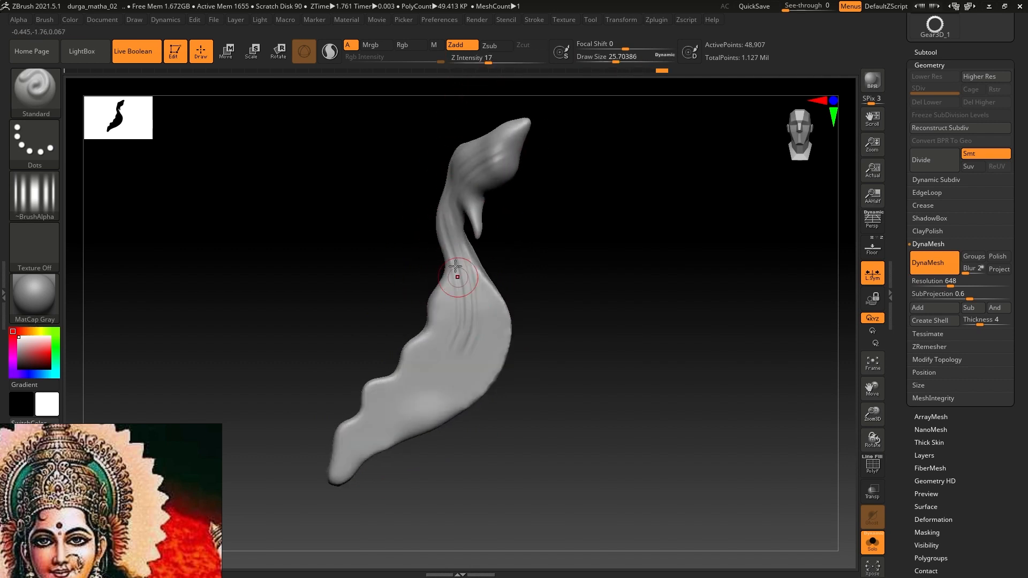
mouse_move(454, 231)
mouse_down()
mouse_move(461, 306)
mouse_move(423, 407)
mouse_up()
drag(456, 268, 407, 386)
drag(439, 305, 375, 429)
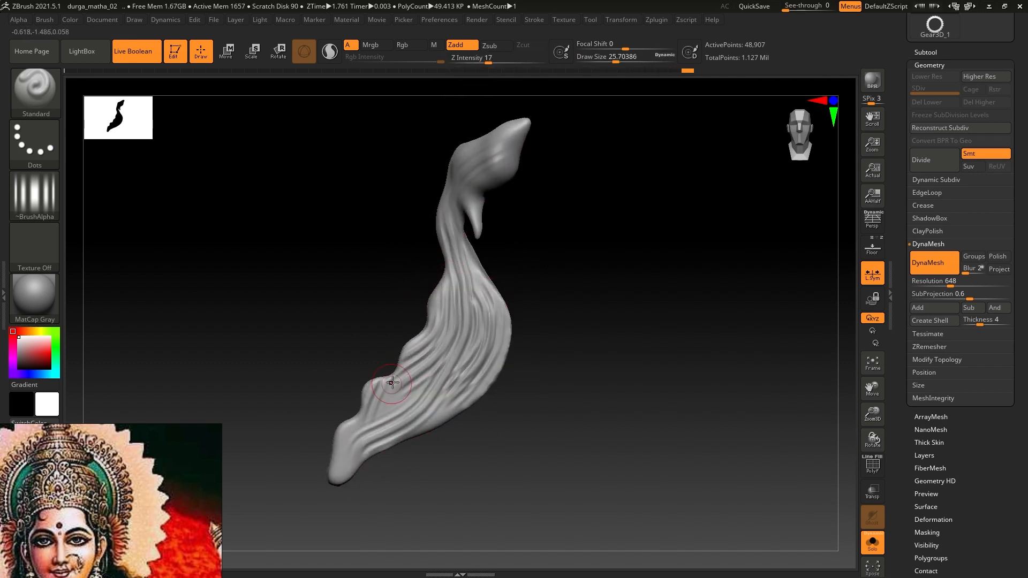
drag(390, 385, 356, 435)
drag(431, 355, 392, 410)
ctrl+drag(553, 421, 552, 484)
Step: Show the whole figure and carve strands into the temple hair of the wavy piece beneath the crown
click(873, 543)
mouse_move(495, 382)
ctrl+right_down()
mouse_move(514, 322)
mouse_move(523, 375)
mouse_move(557, 375)
ctrl+right_up()
drag(482, 284, 423, 316)
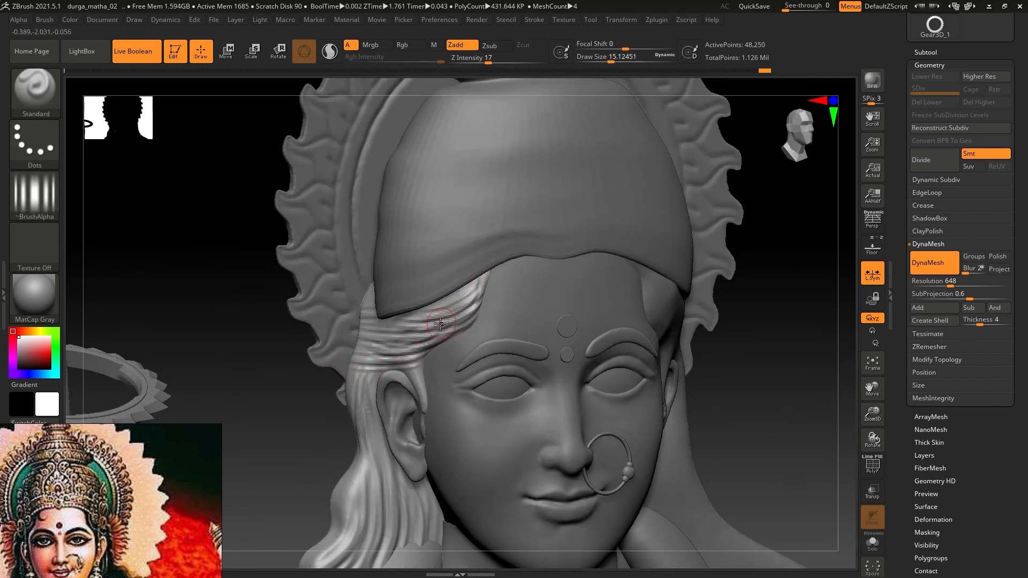
Step: Adjust the hair's edge at the temple and in front of the ear with the MoveInfiniteDepth brush
right_drag(440, 323, 482, 287)
key(b)
key(m)
key(i)
key(s)
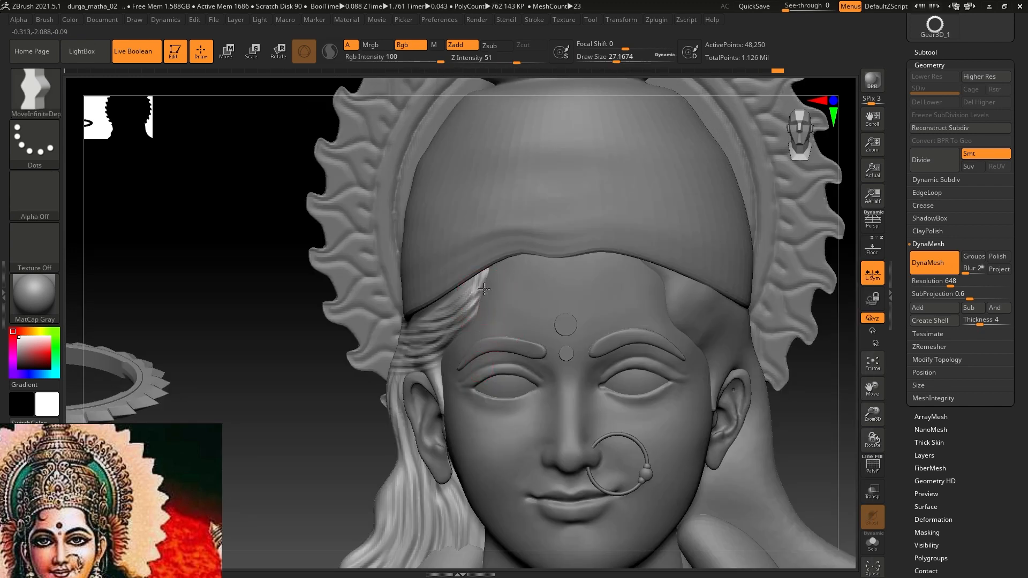
drag(490, 273, 491, 270)
key(s)
drag(472, 326, 470, 326)
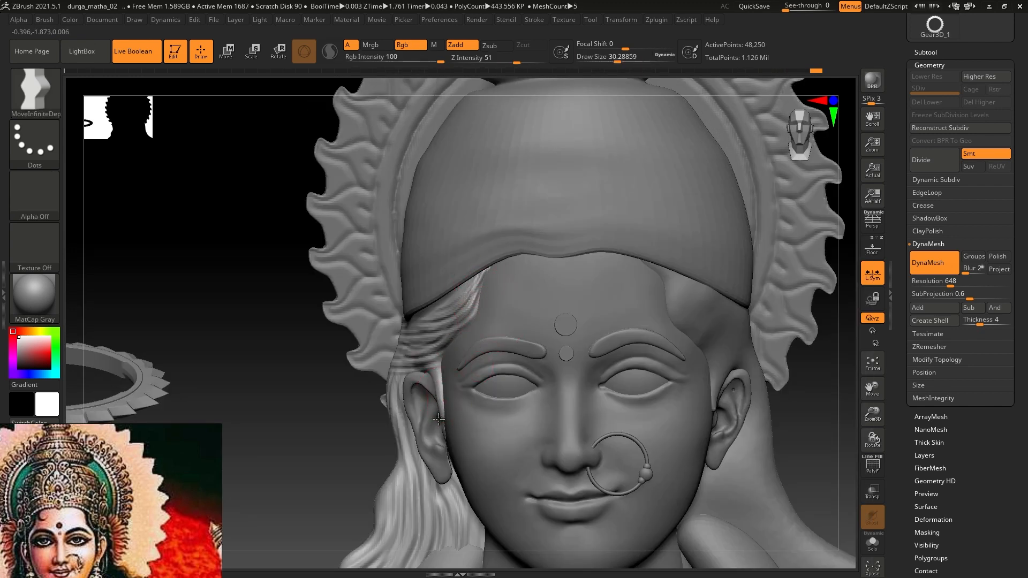
right_drag(438, 418, 448, 361)
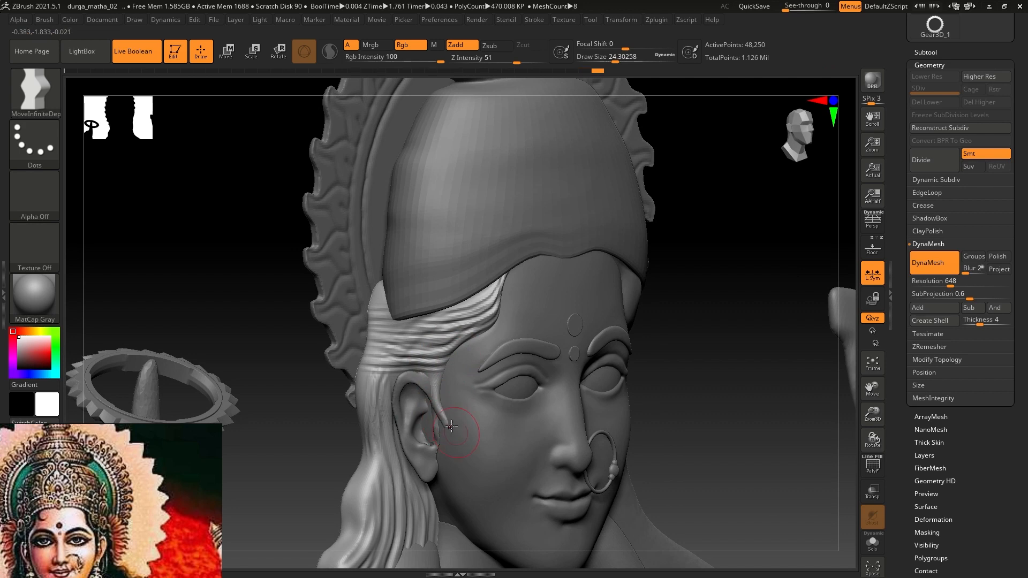
right_drag(452, 426, 506, 308)
Step: Select the hair piece on the other side and build up strands at its temple and behind the ear with ClayBuildup
alt+click(575, 349)
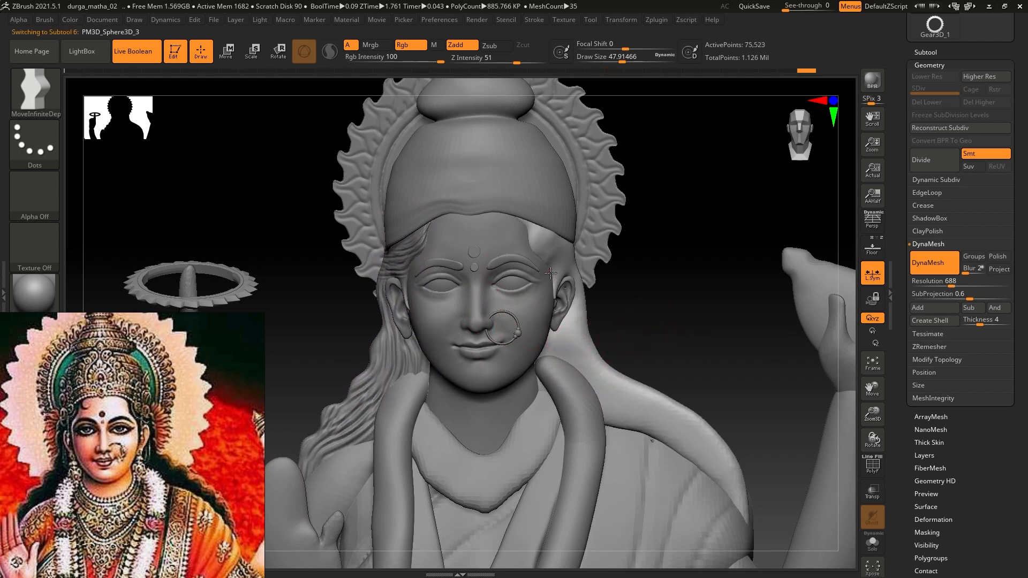
ctrl+right_drag(551, 272, 552, 241)
key(s)
key(b)
key(c)
key(b)
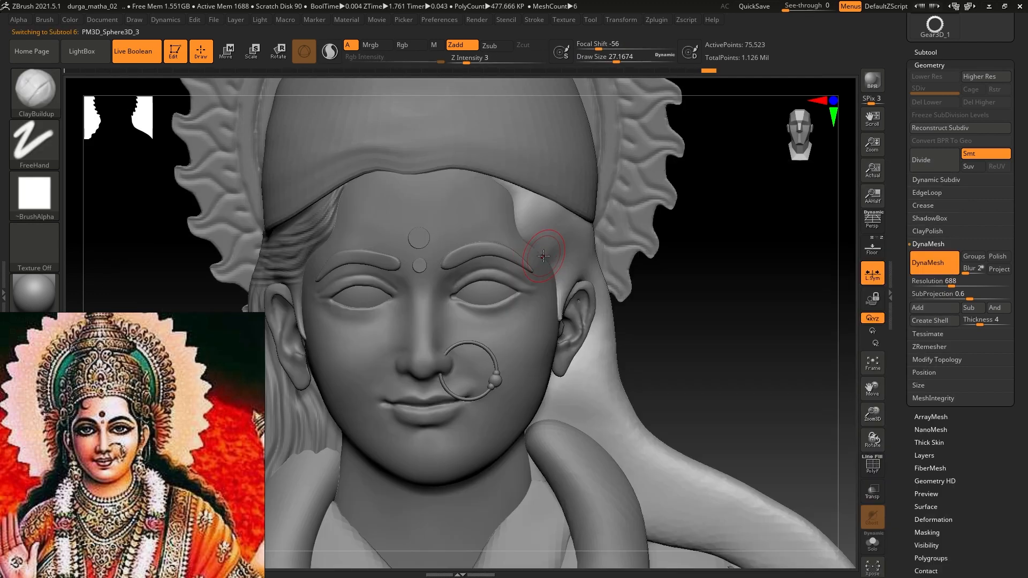
key(s)
mouse_move(536, 208)
mouse_down()
mouse_move(519, 211)
mouse_move(574, 245)
mouse_up()
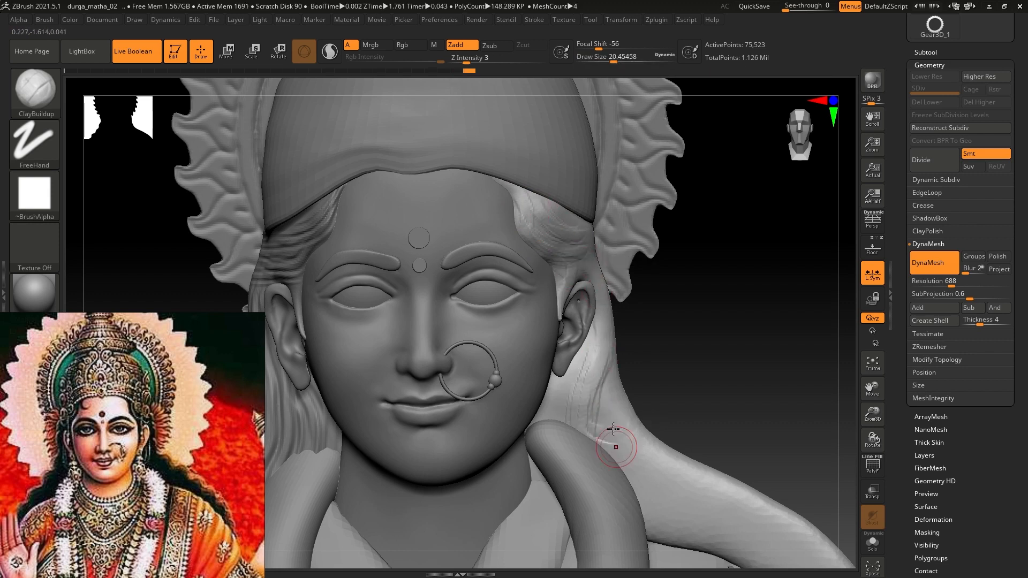
Step: Isolate this hair piece and smooth its surface behind the ear and along the shoulder lock
click(872, 543)
alt+right_drag(677, 459, 638, 402)
mouse_move(578, 386)
shift+mouse_down()
mouse_move(519, 395)
mouse_move(532, 399)
shift+mouse_up()
alt+right_drag(745, 479, 628, 375)
shift+drag(573, 300, 528, 333)
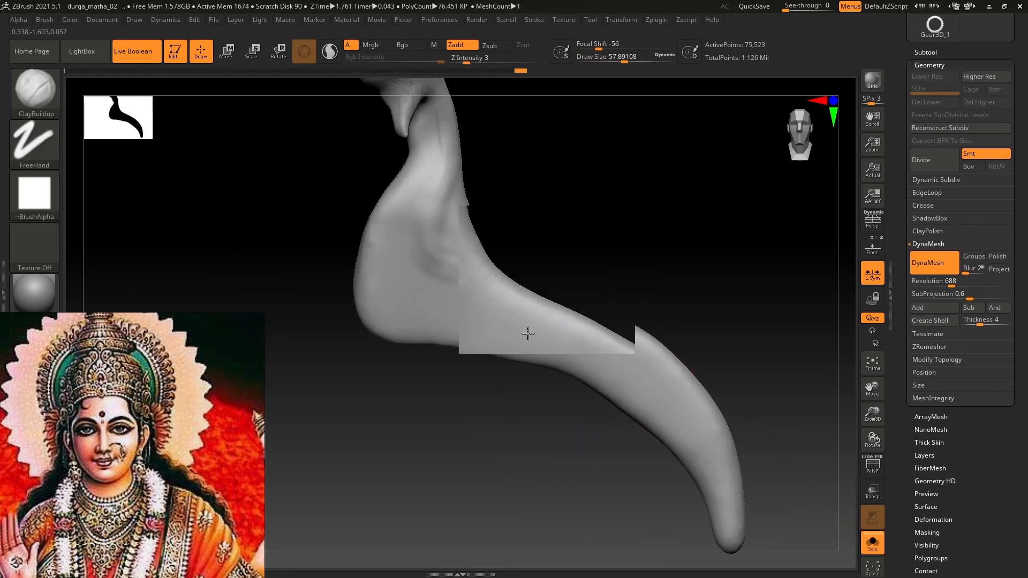
alt+right_drag(528, 334, 566, 489)
key(b)
key(d)
key(s)
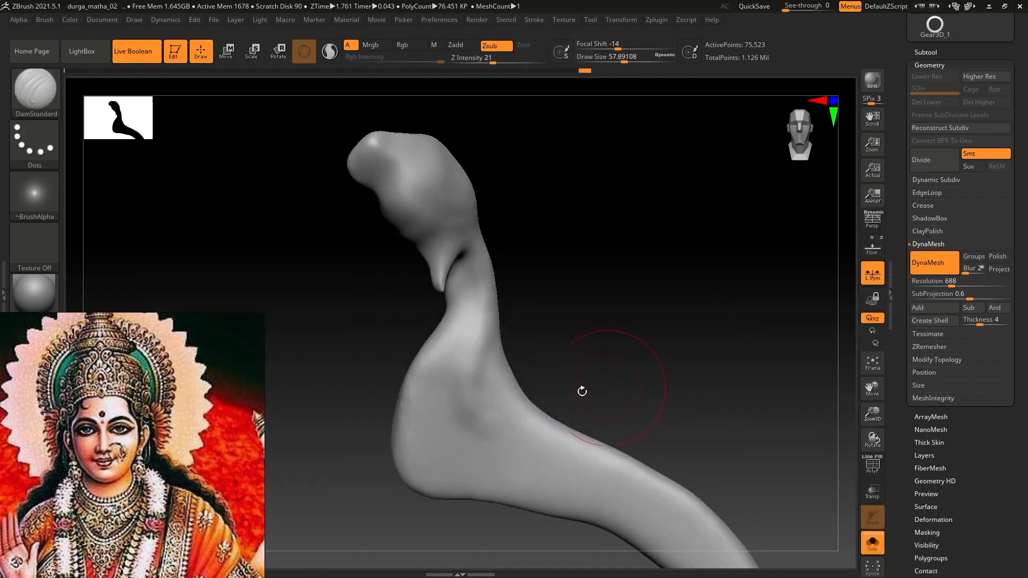
click(612, 60)
click(478, 61)
mouse_move(450, 219)
right_down()
mouse_move(418, 221)
mouse_move(436, 254)
mouse_move(408, 238)
right_up()
key(s)
click(434, 256)
Step: Draw fine curved strands across the top of the isolated hair piece with the Standard brush at intensity 10
key(b)
click(494, 498)
drag(394, 217, 503, 236)
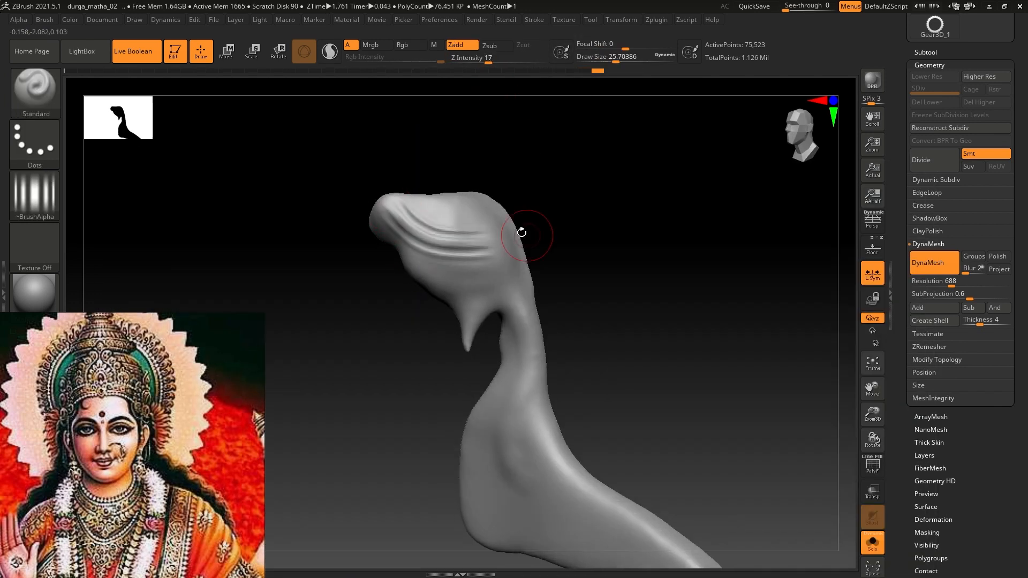
key(ctrl+z)
click(479, 60)
drag(391, 214, 490, 253)
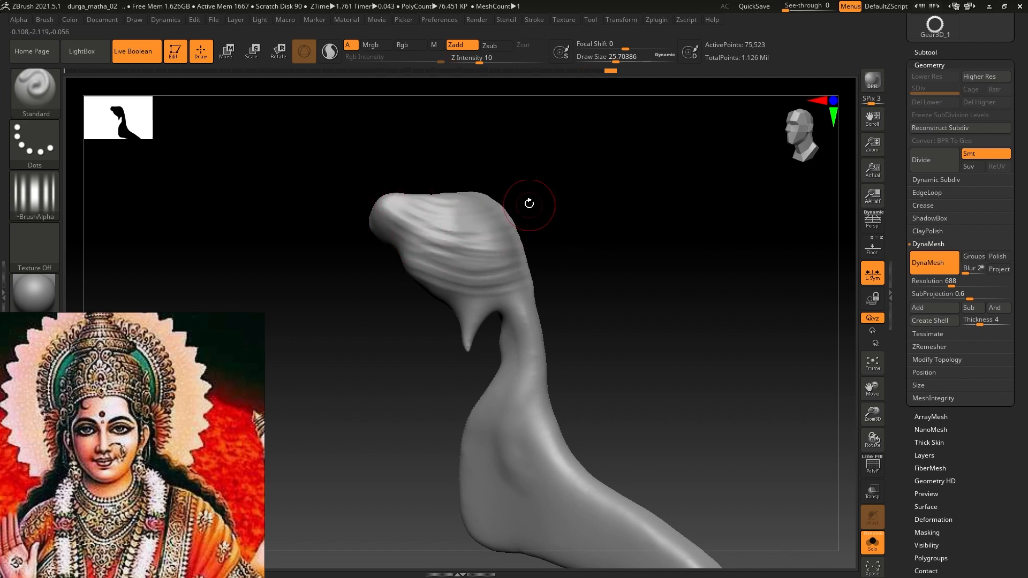
Step: Draw long strands down the narrow section behind the ear and along the sweeping shoulder lock
alt+right_drag(509, 306, 484, 238)
drag(496, 279, 514, 370)
alt+right_drag(496, 331, 472, 202)
drag(473, 202, 701, 439)
right_drag(562, 390, 605, 391)
drag(450, 220, 683, 399)
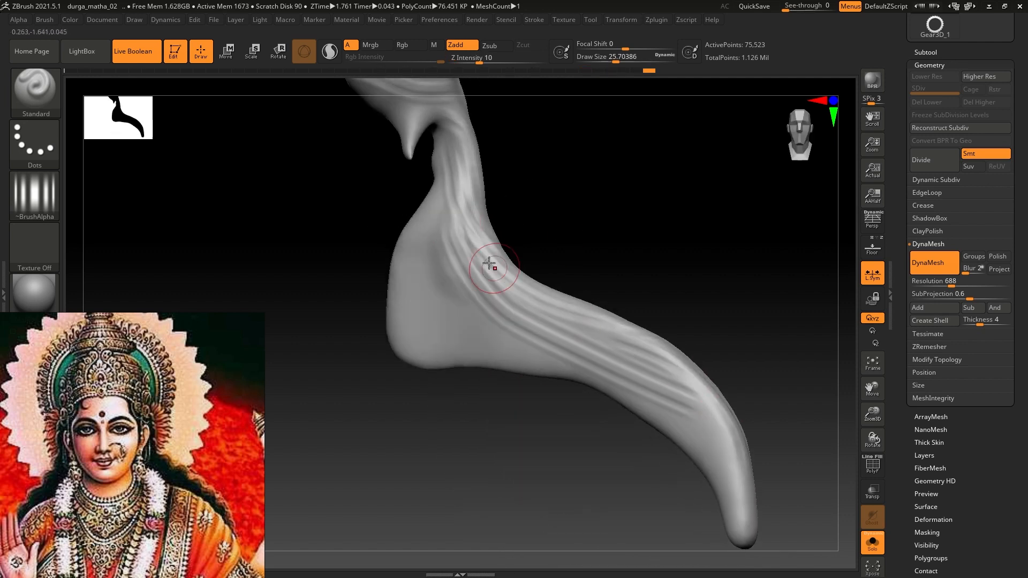
Step: Fill the rest of the shoulder lock and its inner bulge with strands, update the DynaMesh and show the whole figure
drag(445, 240, 710, 447)
drag(406, 259, 536, 356)
drag(451, 192, 707, 432)
ctrl+drag(760, 367, 790, 413)
key(shift+alt+s)
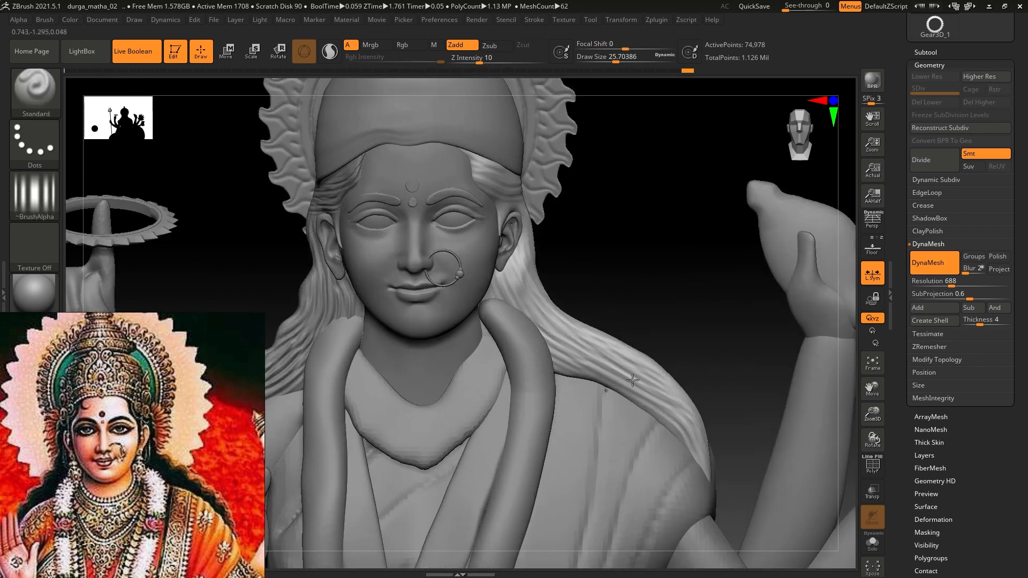
Step: Switch to the MoveInfiniteDepth brush and set its draw size to about 27
scroll(60, 387, up, 3)
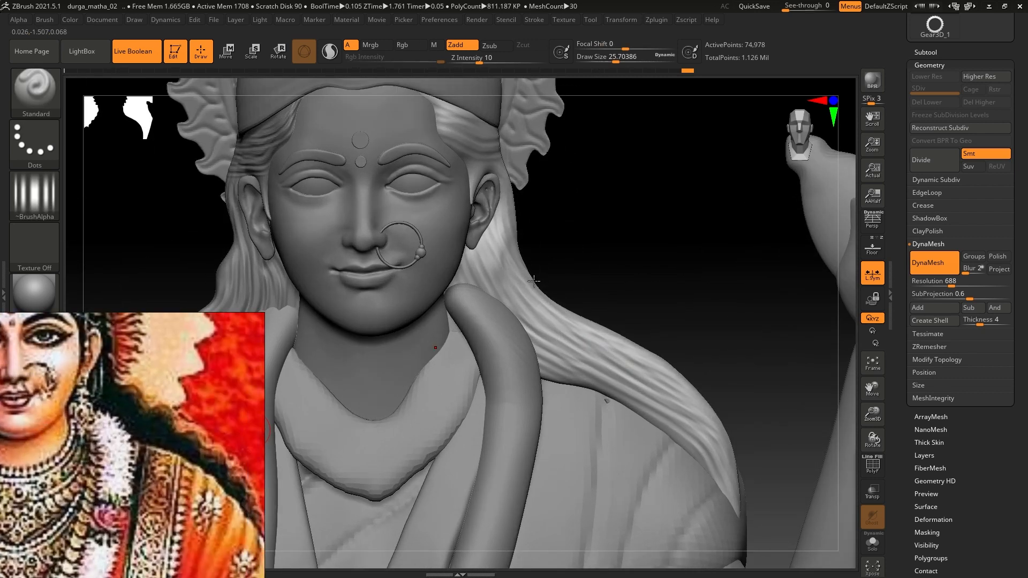
key(b)
key(m)
key(v)
key(s)
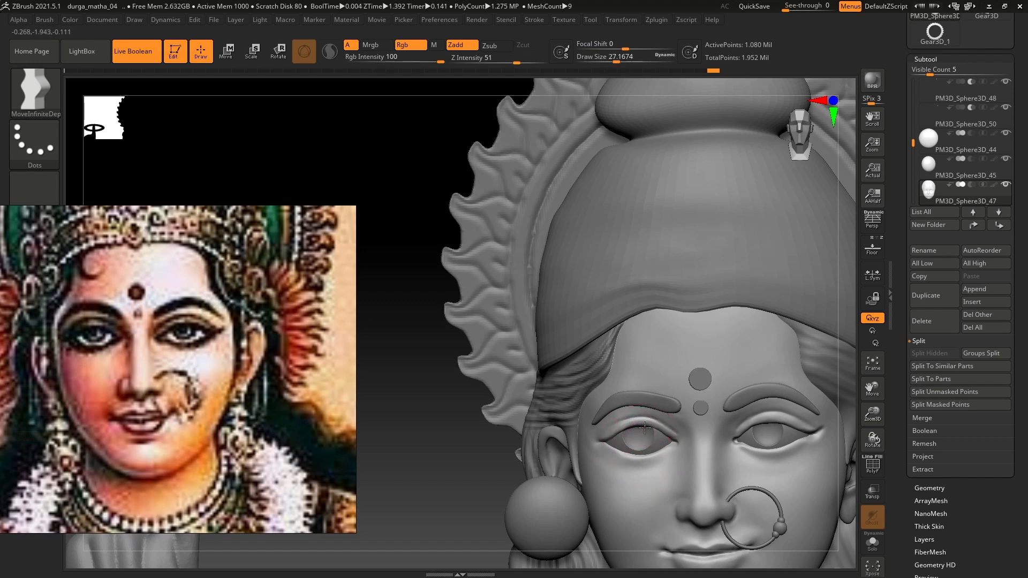
Step: Duplicate the iris sphere, scale the copy down to a small pupil and adjust its depth in the eye
ctrl+right_drag(661, 427, 629, 443)
key(w)
alt+click(695, 456)
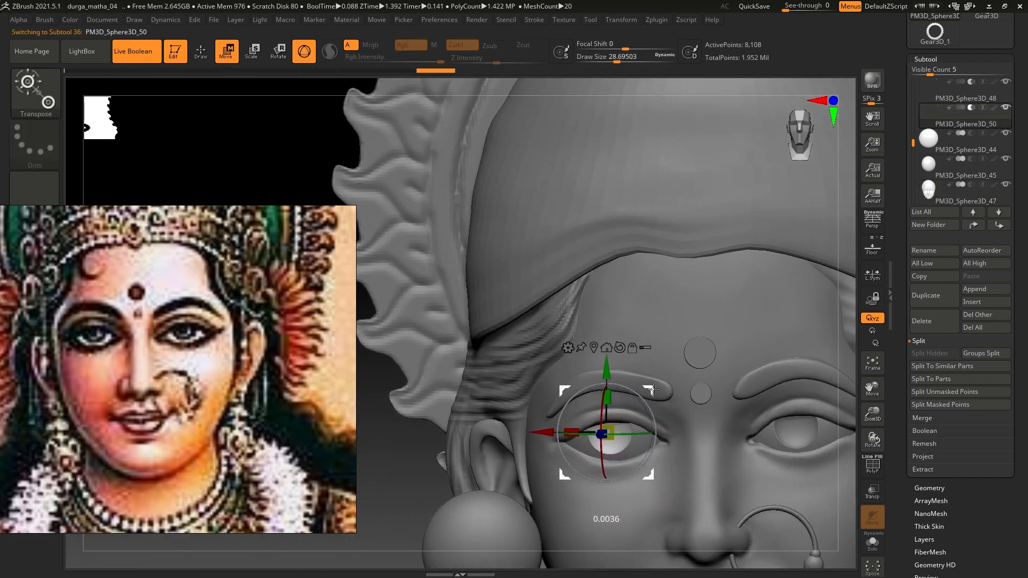
alt+right_drag(653, 390, 641, 372)
key(ctrl+shift+d)
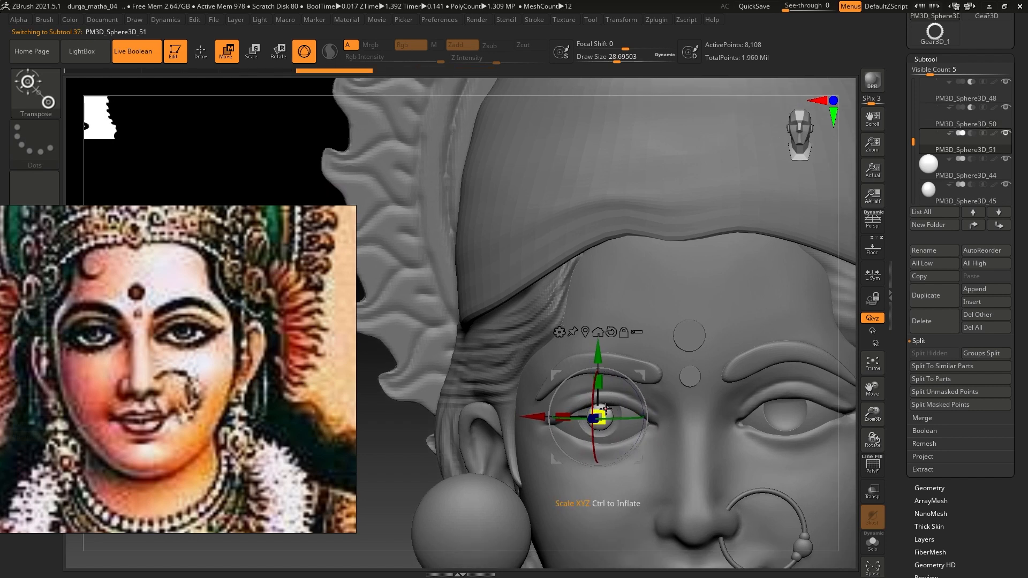
right_drag(605, 408, 622, 418)
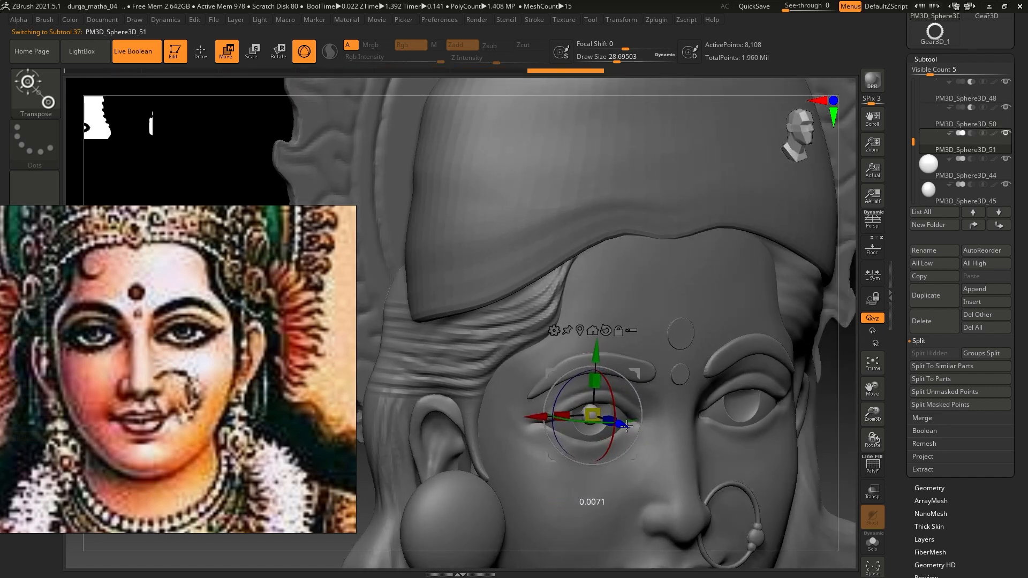
drag(626, 426, 620, 425)
shift+right_drag(620, 424, 590, 375)
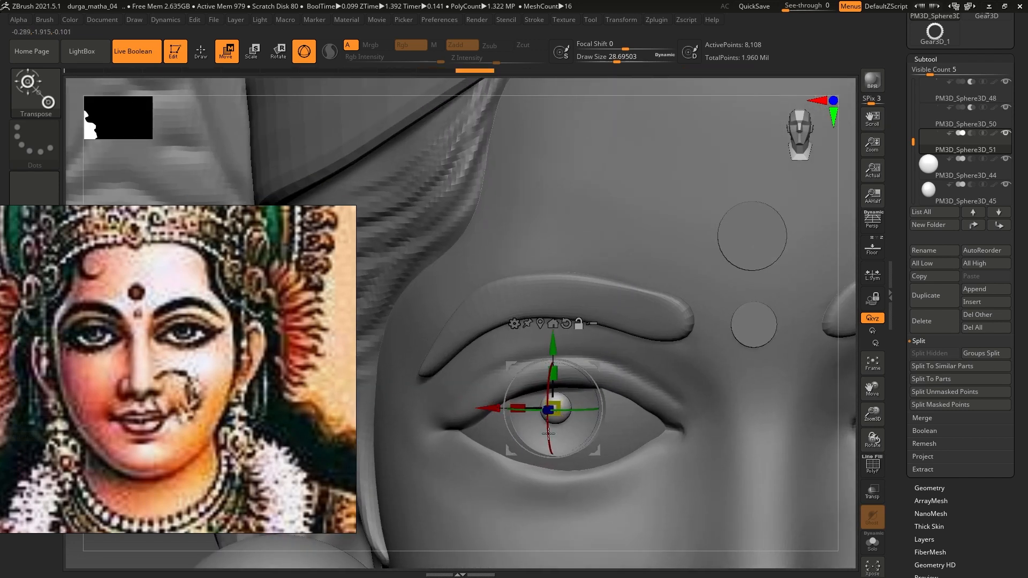
Step: Duplicate the pupil, place the copy in the other eye and adjust its depth
alt+right_drag(549, 433, 485, 407)
key(ctrl+shift+d)
drag(537, 288, 664, 280)
ctrl+right_drag(656, 343, 643, 292)
drag(643, 294, 634, 294)
right_drag(594, 343, 605, 344)
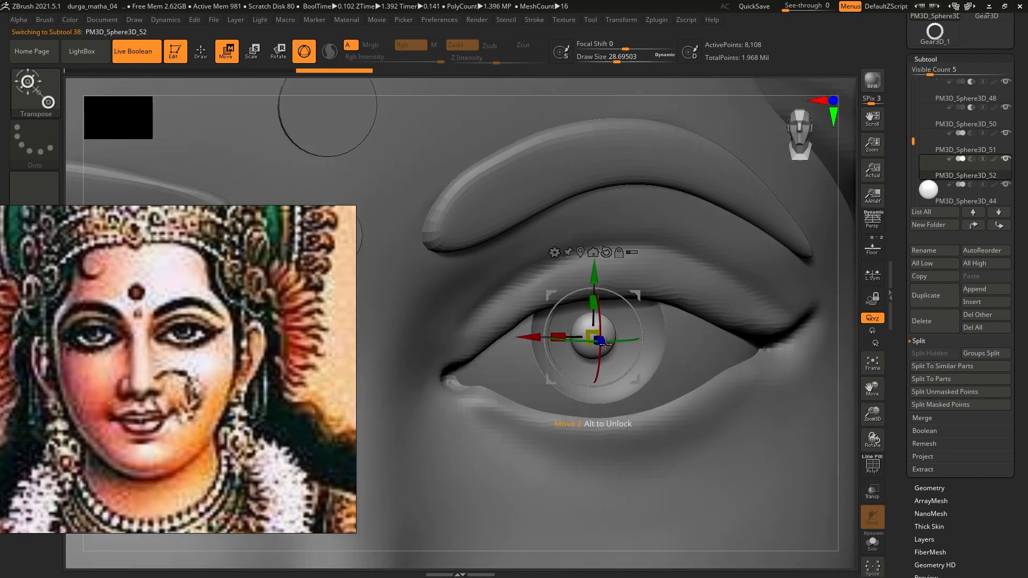
mouse_move(605, 345)
mouse_down()
mouse_move(596, 340)
mouse_move(604, 346)
mouse_up()
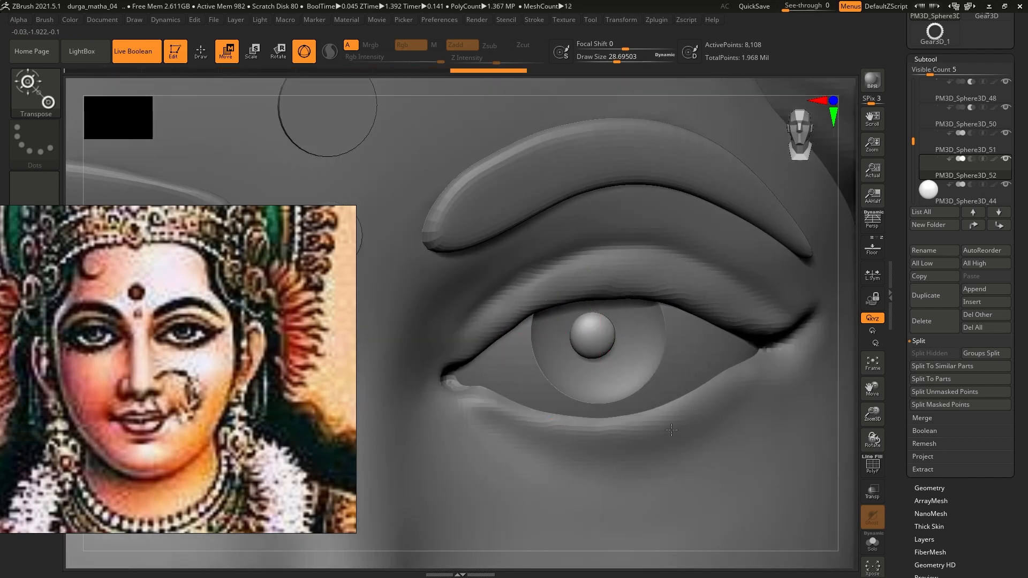
Step: Make the crown the active subtool and smooth the front of its dome
mouse_move(672, 430)
ctrl+right_down()
mouse_move(592, 417)
mouse_move(585, 375)
mouse_move(557, 370)
ctrl+right_up()
click(204, 61)
scroll(256, 380, down, 3)
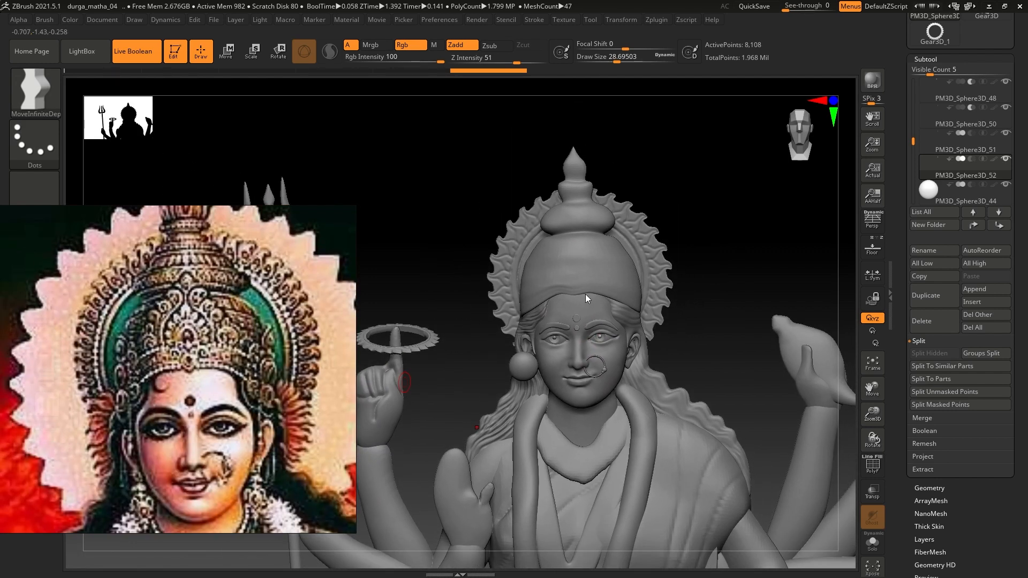
alt+click(560, 280)
ctrl+right_drag(560, 280, 586, 268)
shift+drag(551, 282, 535, 238)
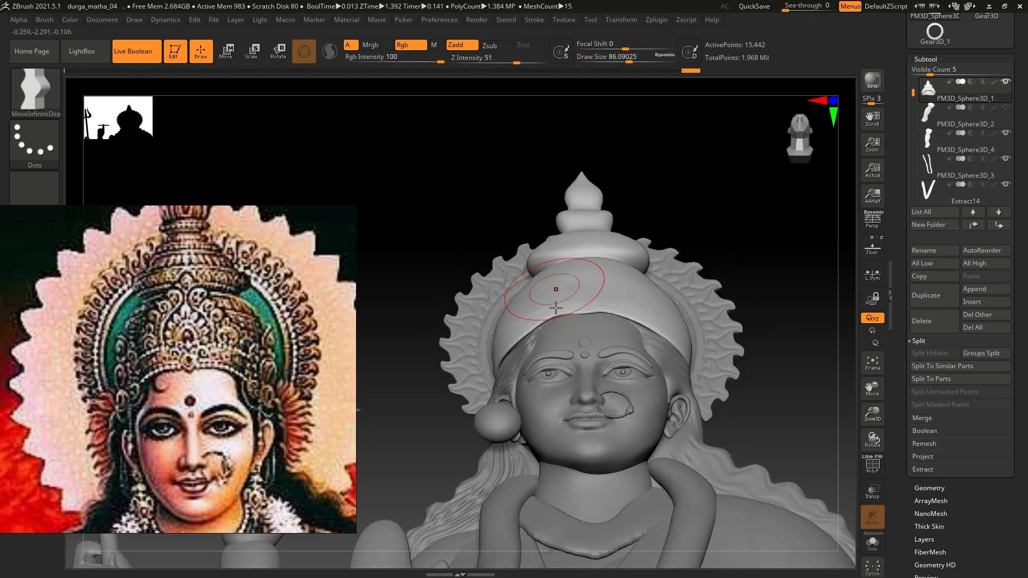
Step: Reshape the sides of the crown's dome with the MoveInfiniteDepth brush and smooth the changed areas
right_drag(556, 308, 502, 365)
key(s)
drag(508, 368, 545, 326)
drag(666, 340, 662, 344)
mouse_move(662, 344)
right_down()
mouse_move(632, 326)
mouse_move(565, 330)
right_up()
mouse_move(564, 331)
shift+mouse_down()
mouse_move(623, 309)
mouse_move(643, 334)
shift+mouse_up()
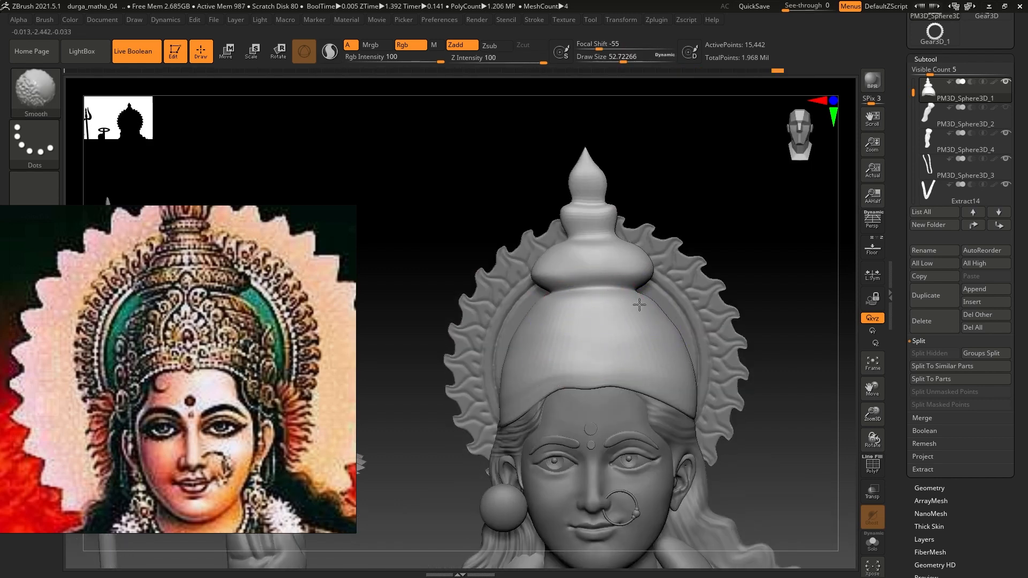
Step: Smooth the remaining uneven areas of the crown's dome and subdivide the crown once
shift+drag(529, 314, 551, 311)
mouse_move(552, 311)
right_down()
mouse_move(578, 328)
mouse_move(590, 304)
right_up()
mouse_move(589, 304)
shift+mouse_down()
mouse_move(611, 273)
mouse_move(605, 342)
shift+mouse_up()
ctrl+right_drag(691, 381, 565, 343)
key([)
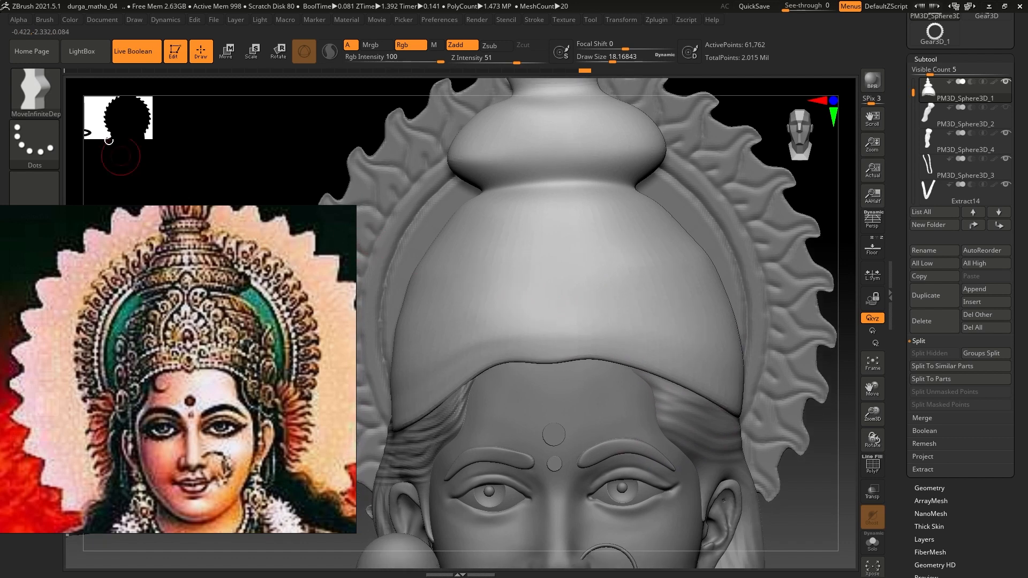
Step: Carve a groove parallel to the crown's lower edge with the DamStandard brush at draw size about 10, forming a headband
key(b)
key(d)
key(s)
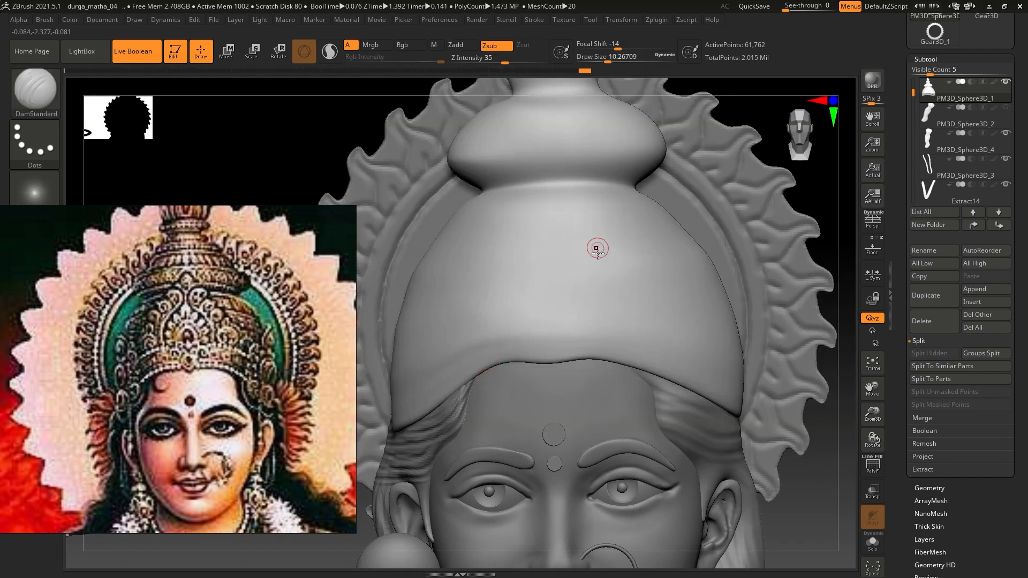
alt+right_drag(561, 200, 568, 228)
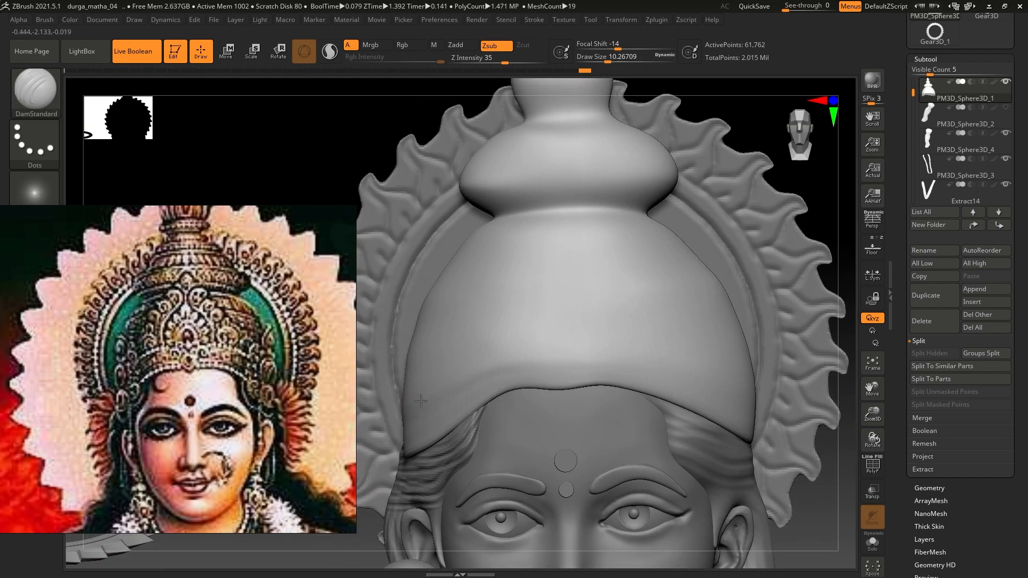
key(ctrl+z)
click(534, 19)
click(555, 248)
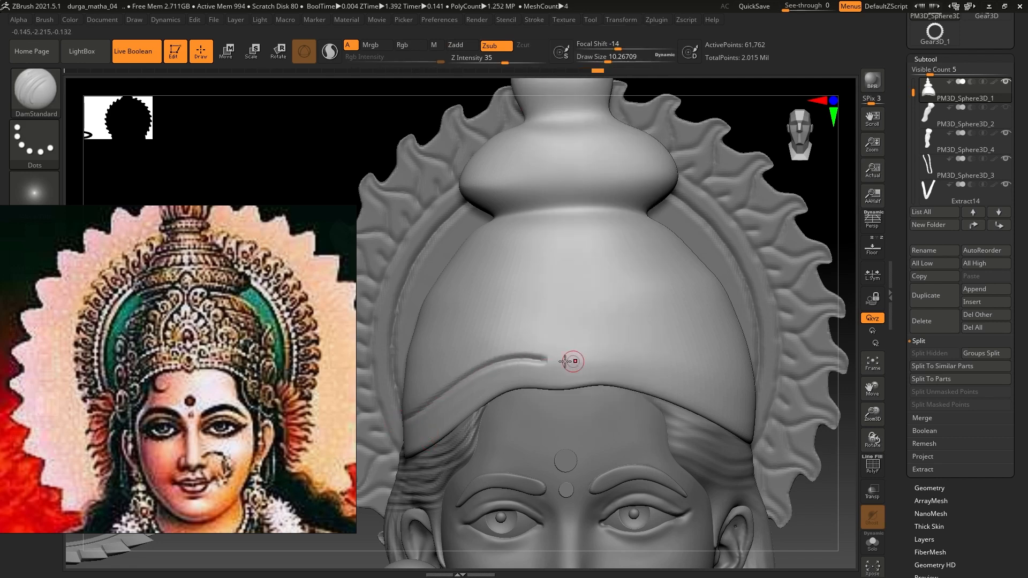
drag(745, 404, 756, 411)
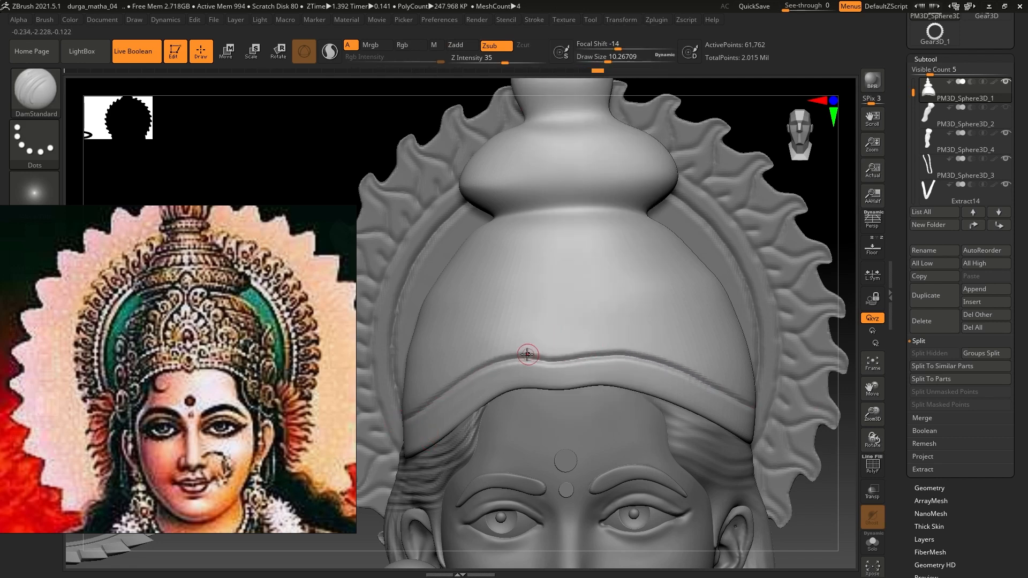
Step: Subdivide the crown again and carve a pointed arch on the dome's front, flanked by curled scrolls on both sides
key(ctrl+z)
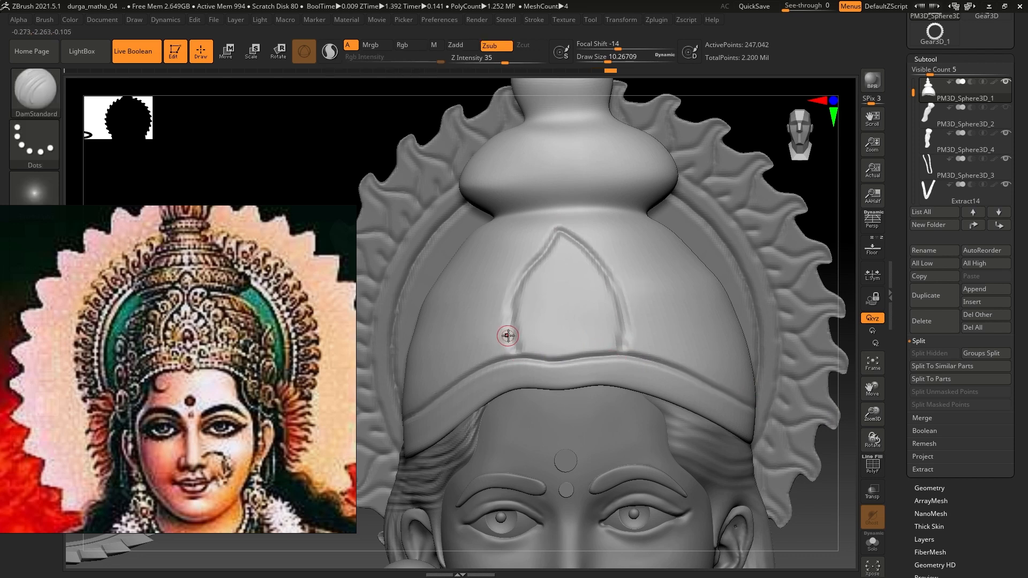
key(ctrl+d)
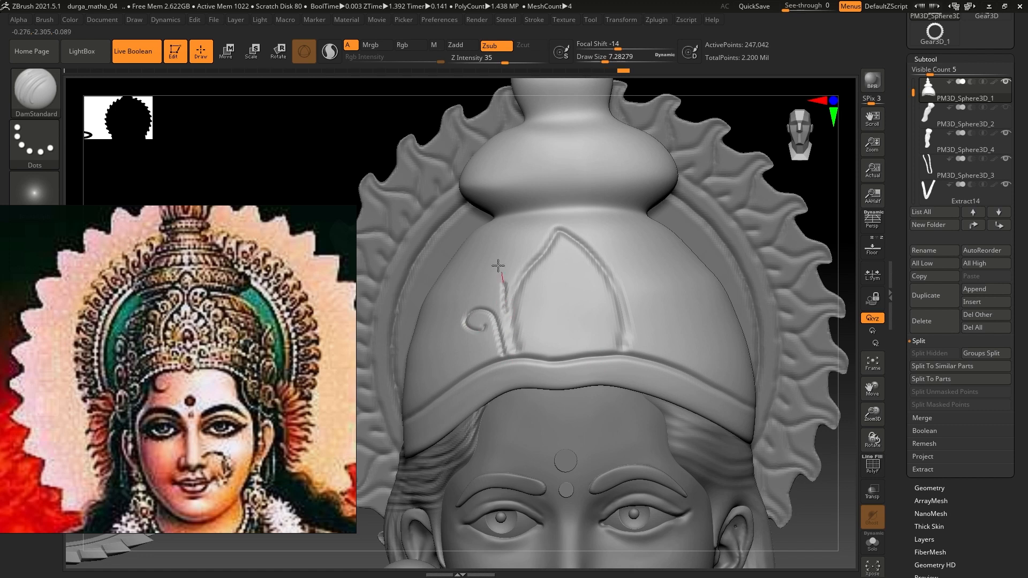
mouse_move(610, 264)
mouse_down()
mouse_move(627, 235)
mouse_move(633, 249)
mouse_move(545, 229)
mouse_up()
key(bracketright)
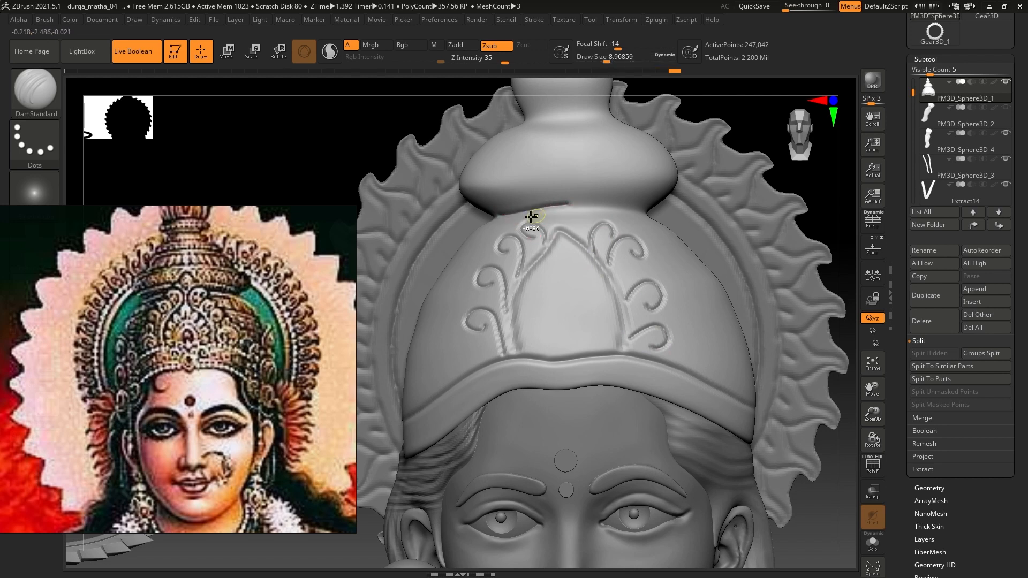
Step: Carve a crease along the dome's upper seam and a small teardrop inside the pointed arch
drag(565, 209, 695, 221)
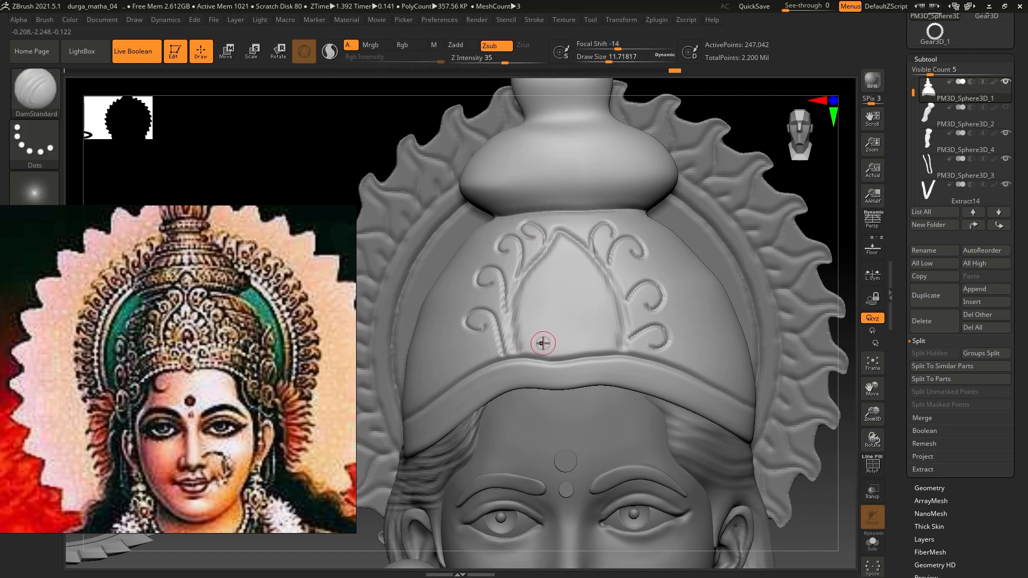
drag(577, 289, 579, 359)
alt+right_drag(448, 408, 469, 417)
Step: Set the draw size to about 8.4 and carve curled motifs at both lower corners of the dome
key(s)
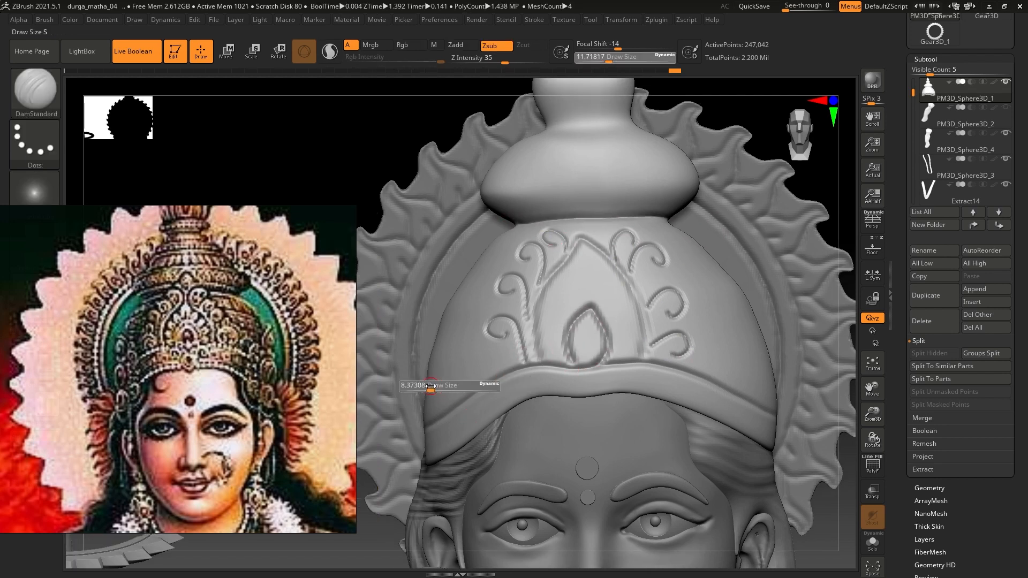
drag(432, 390, 429, 390)
drag(446, 407, 460, 353)
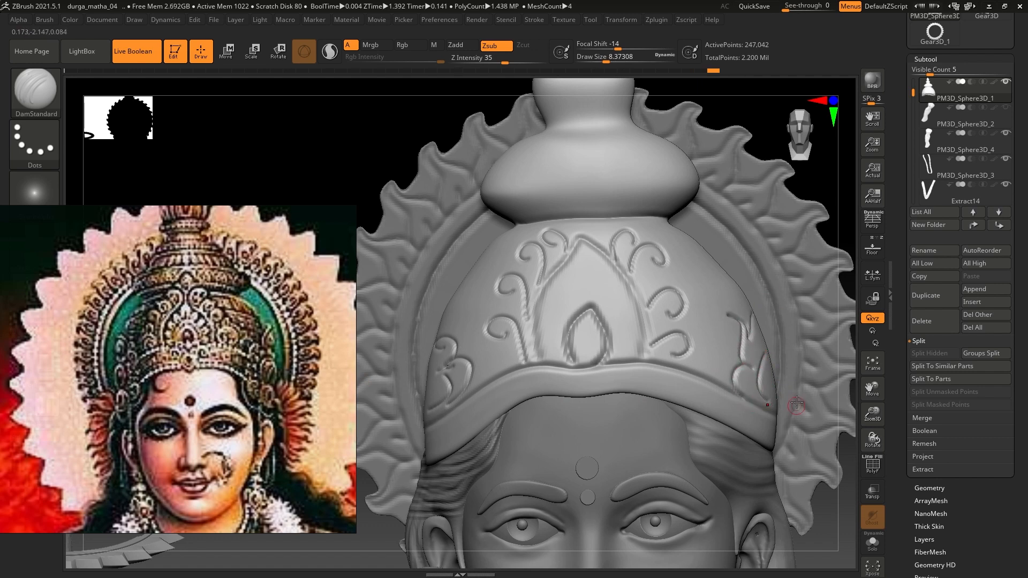
Step: Carve short ornamental lines along the top of the dome, just below the crown's wide bulge
alt+right_drag(797, 402, 799, 430)
drag(702, 276, 670, 281)
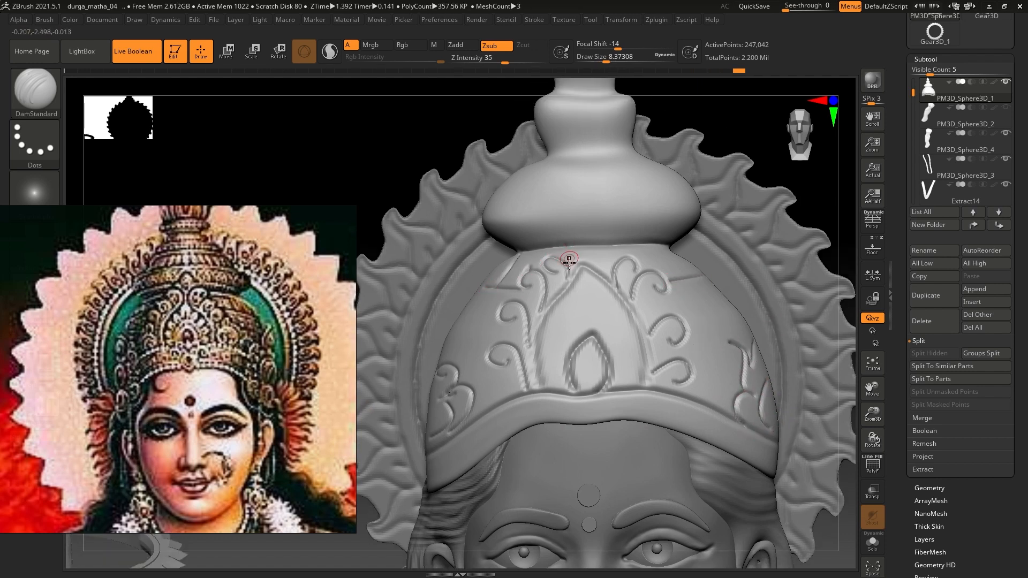
drag(594, 248, 591, 256)
drag(604, 248, 607, 257)
drag(624, 246, 628, 259)
drag(651, 245, 674, 276)
Step: Carve a groove around the crown's wide bulge and short vertical ribs beneath it
drag(483, 217, 699, 228)
key(ctrl+z)
drag(489, 227, 729, 216)
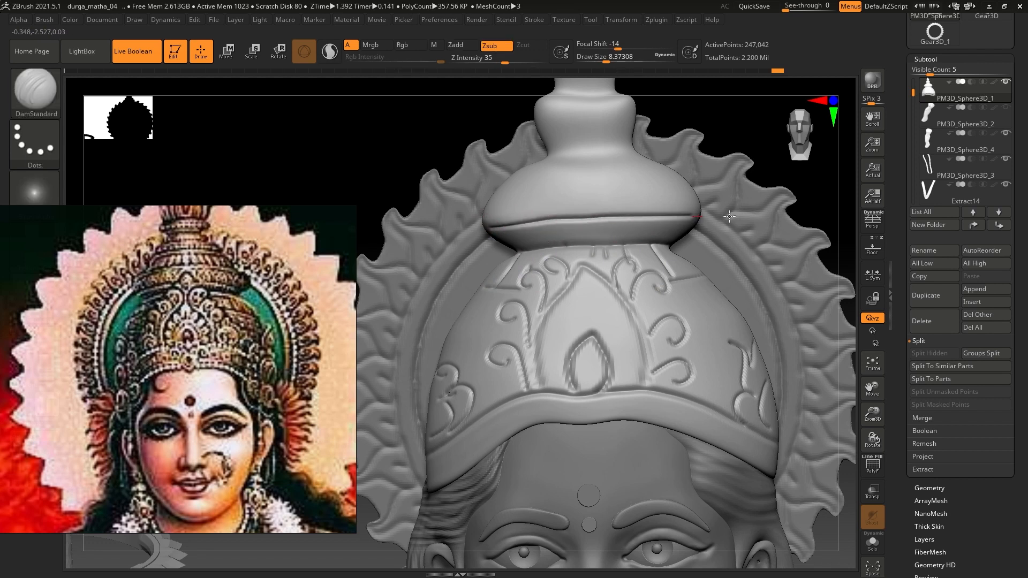
drag(648, 221, 638, 244)
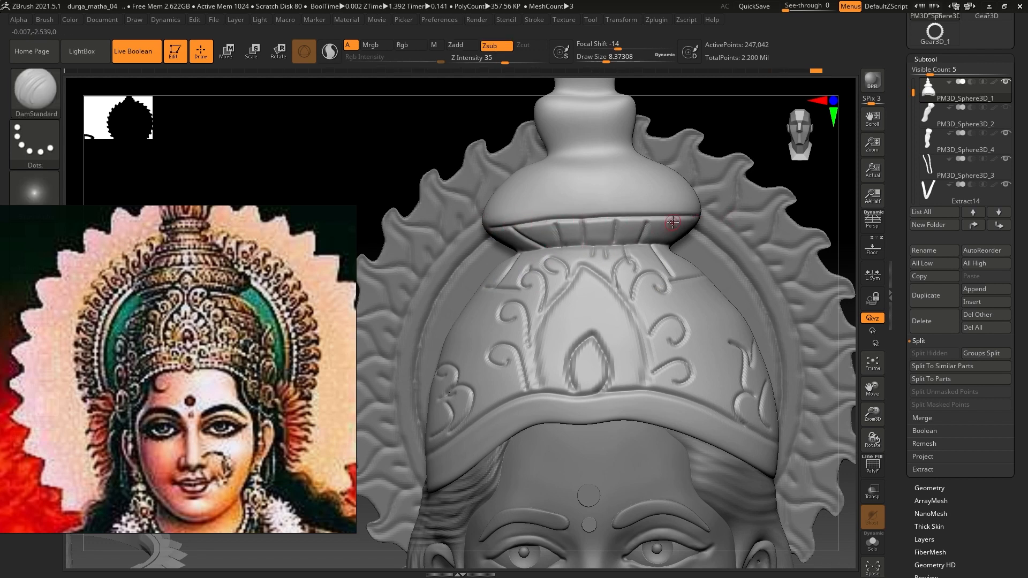
Step: Carve a second groove across the upper part of the wide bulge and ribs fanning out above it
drag(599, 184, 697, 186)
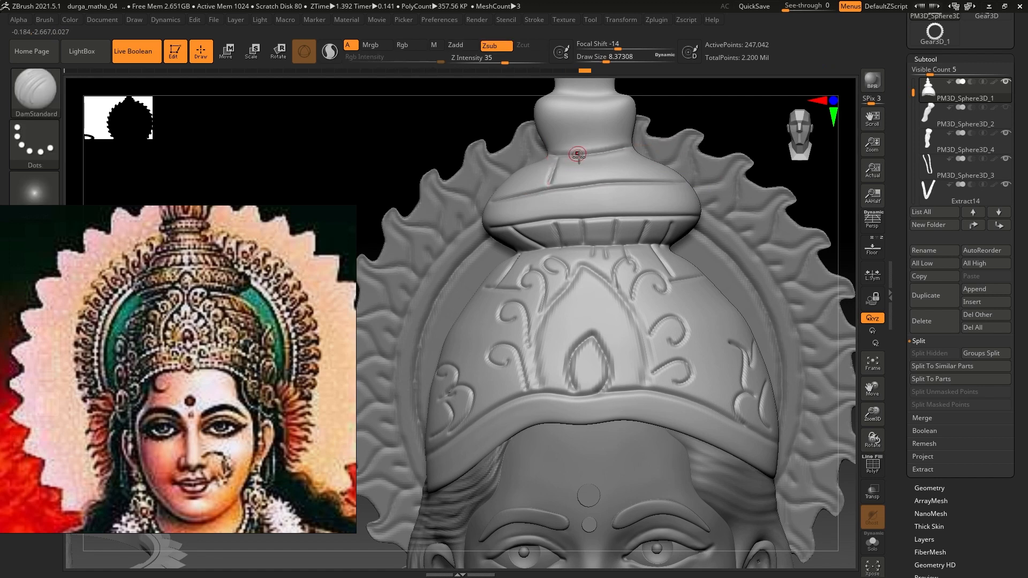
drag(578, 156, 579, 185)
drag(643, 163, 668, 188)
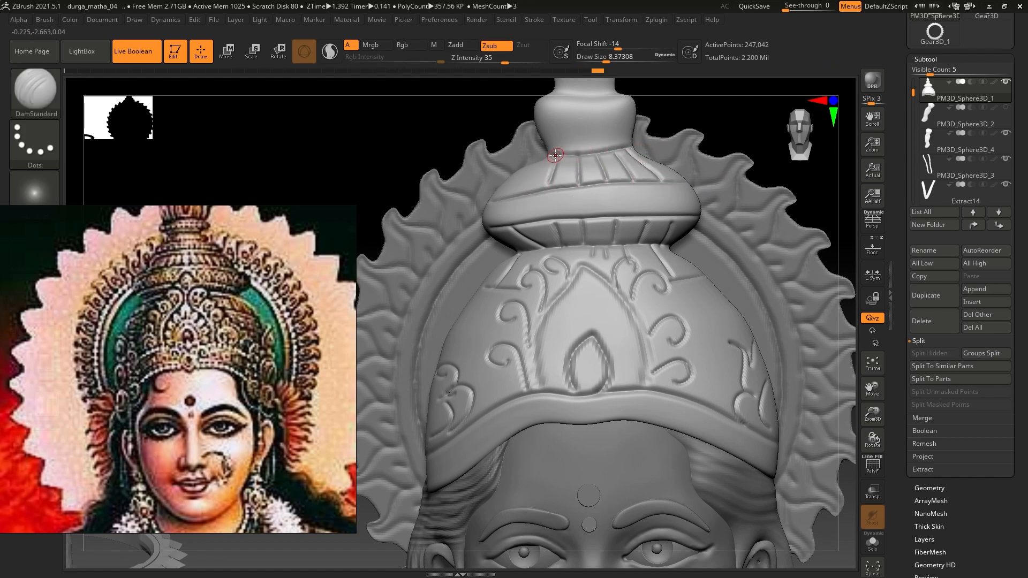
drag(554, 156, 519, 201)
Step: Carve a groove around the crown's narrow neck and vertical flutes running up to the finial's tip
alt+right_drag(567, 219, 556, 317)
drag(531, 210, 622, 209)
alt+right_drag(567, 192, 560, 229)
drag(556, 222, 555, 166)
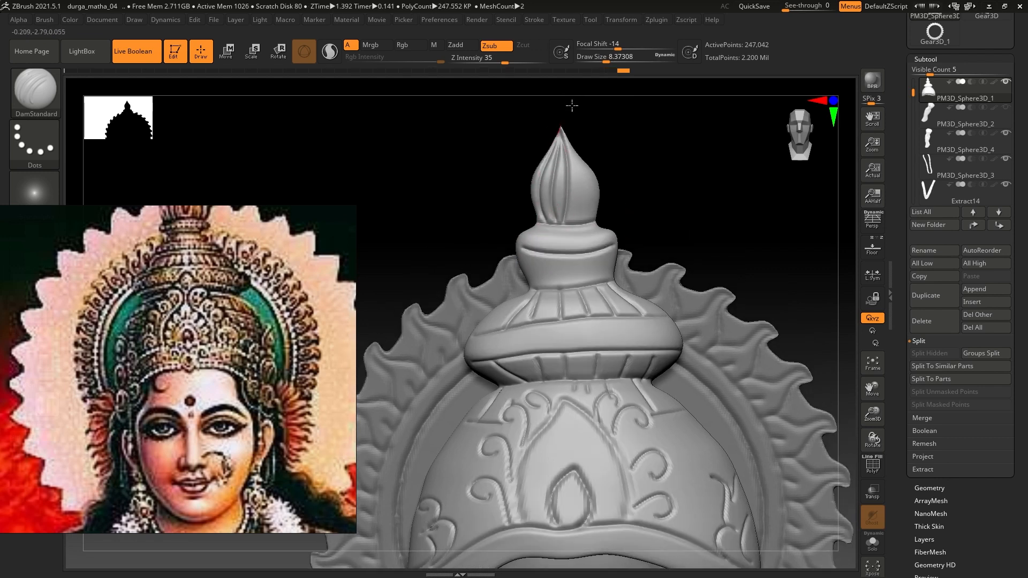
mouse_move(577, 222)
mouse_down()
mouse_move(579, 174)
mouse_move(559, 126)
mouse_up()
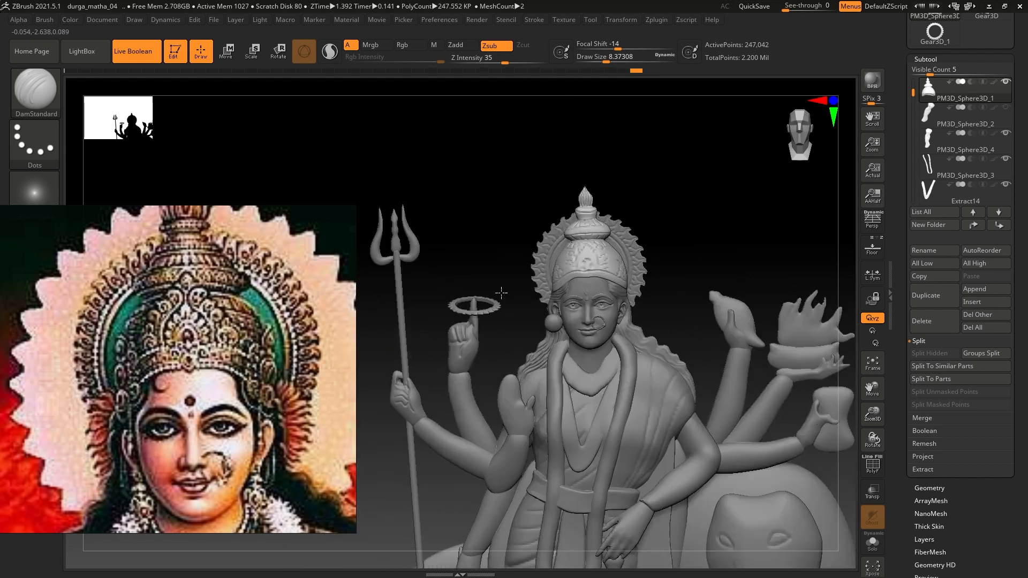
Step: Make the earring sphere the active subtool and move it clear of the figure, beside the trident-holding hand
alt+click(553, 316)
key(w)
ctrl+right_drag(575, 302, 616, 243)
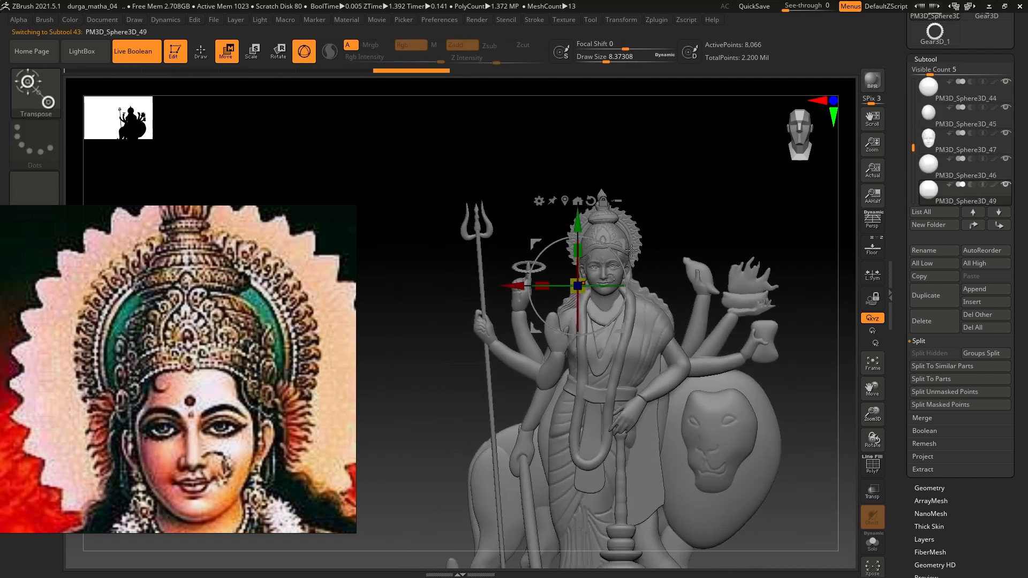
drag(616, 243, 464, 315)
ctrl+right_drag(464, 315, 209, 224)
Step: Draw a bell-shaped earring profile below the sphere with the CurveLathe brush, undoing the first stroke
key(b)
drag(209, 229, 106, 365)
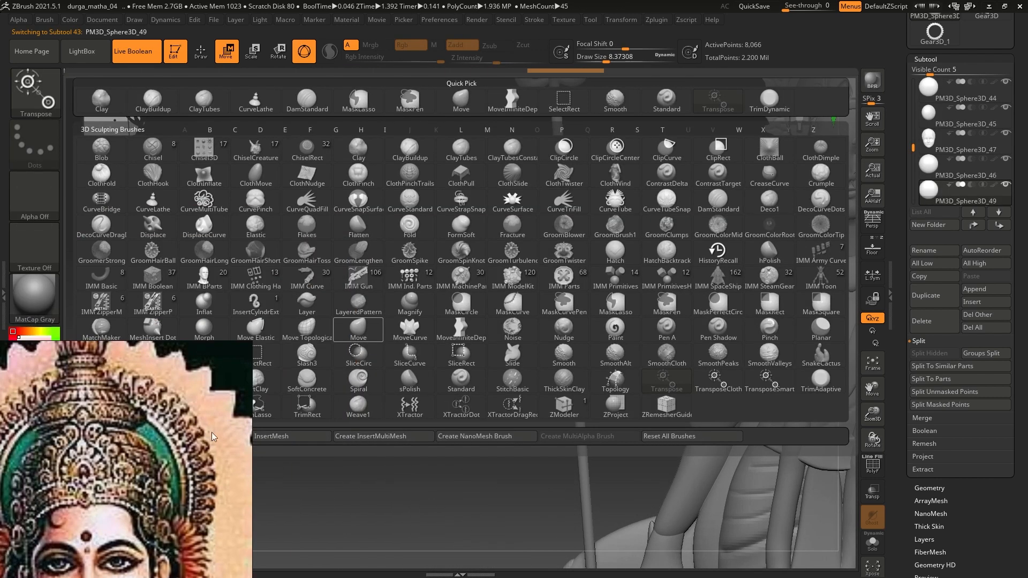
key(c)
key(l)
ctrl+right_drag(461, 352, 461, 418)
drag(434, 394, 436, 395)
key(ctrl+z)
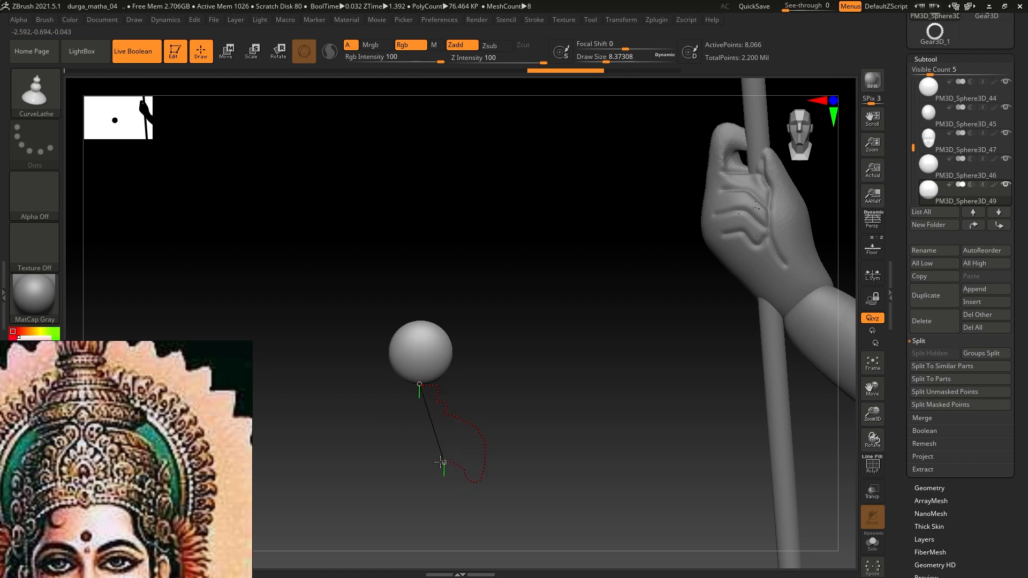
drag(440, 461, 423, 467)
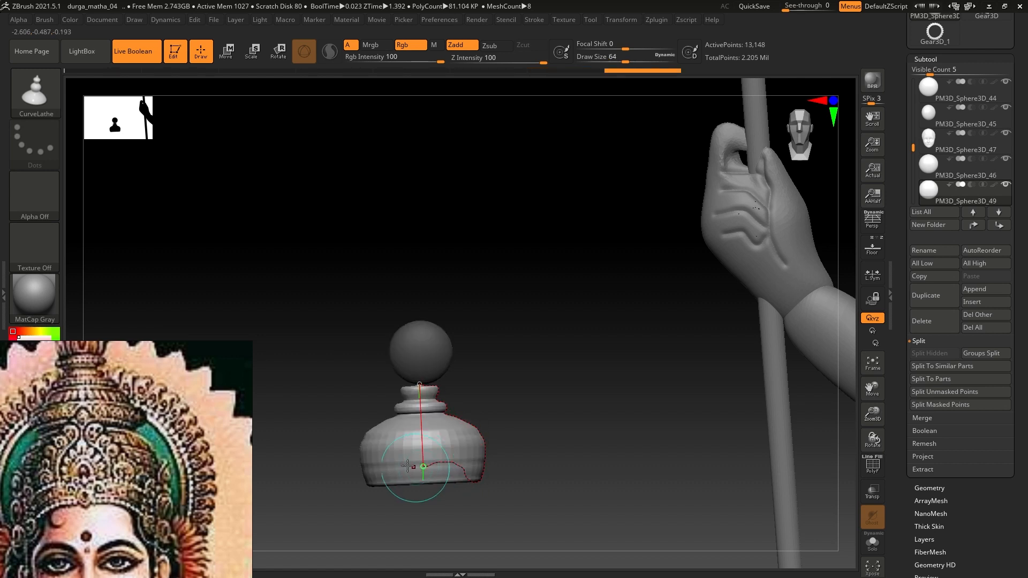
Step: Split the lathed bell from the sphere and position it hanging beneath the earlobe
click(936, 369)
key(w)
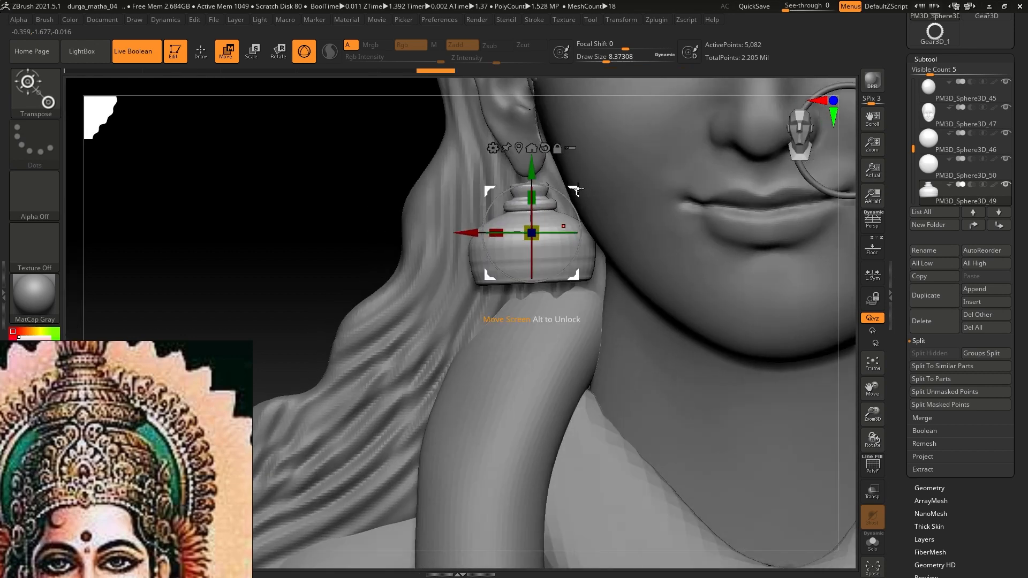
drag(575, 189, 582, 211)
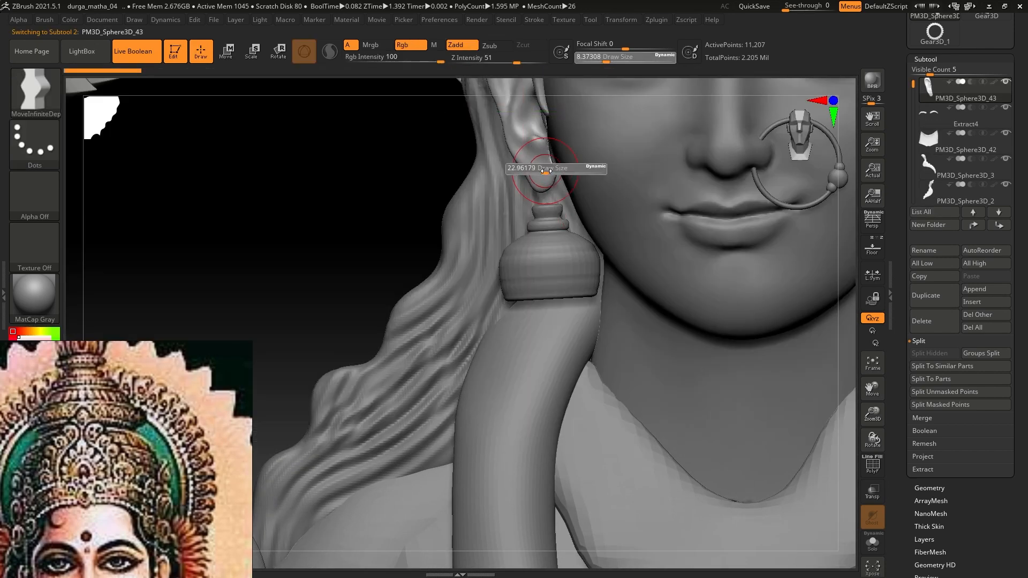
Step: Select the face and refine the jawline beside the bell earring with the MoveInfiniteDepth brush
drag(546, 171, 561, 171)
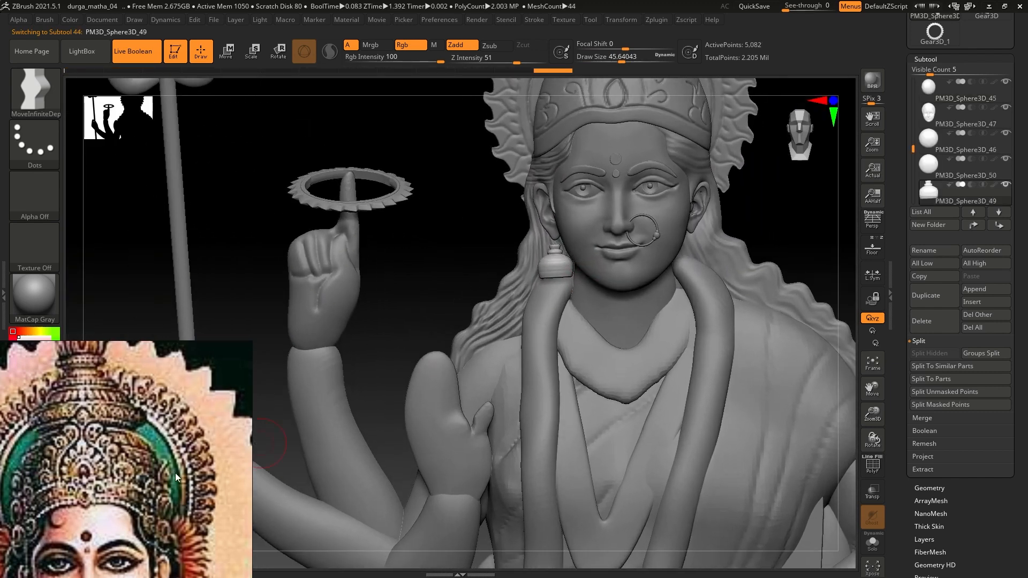
right_drag(175, 477, 203, 350)
ctrl+right_drag(556, 359, 562, 407)
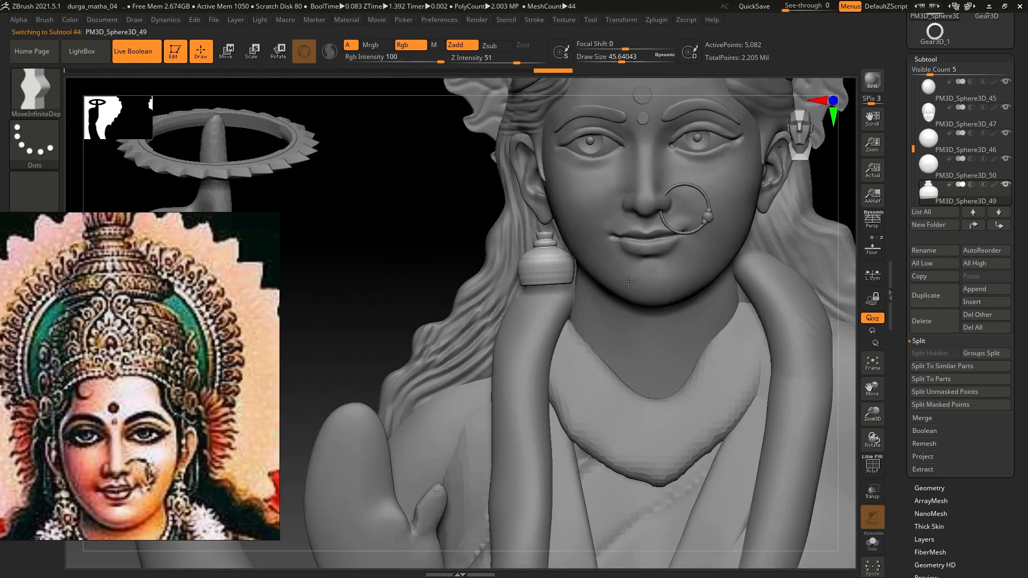
alt+click(631, 282)
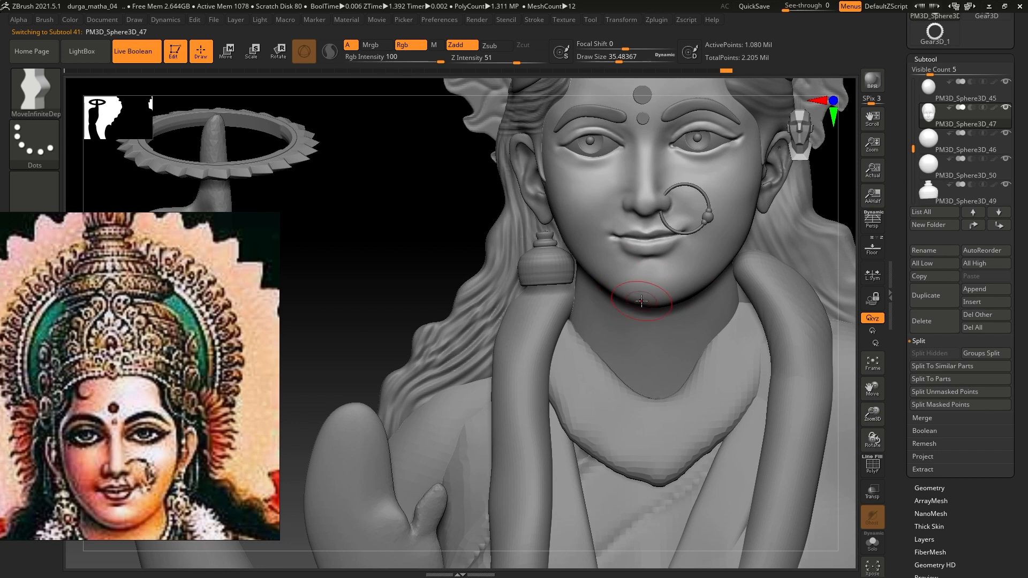
ctrl+right_drag(629, 271, 635, 284)
key(s)
drag(635, 275, 629, 274)
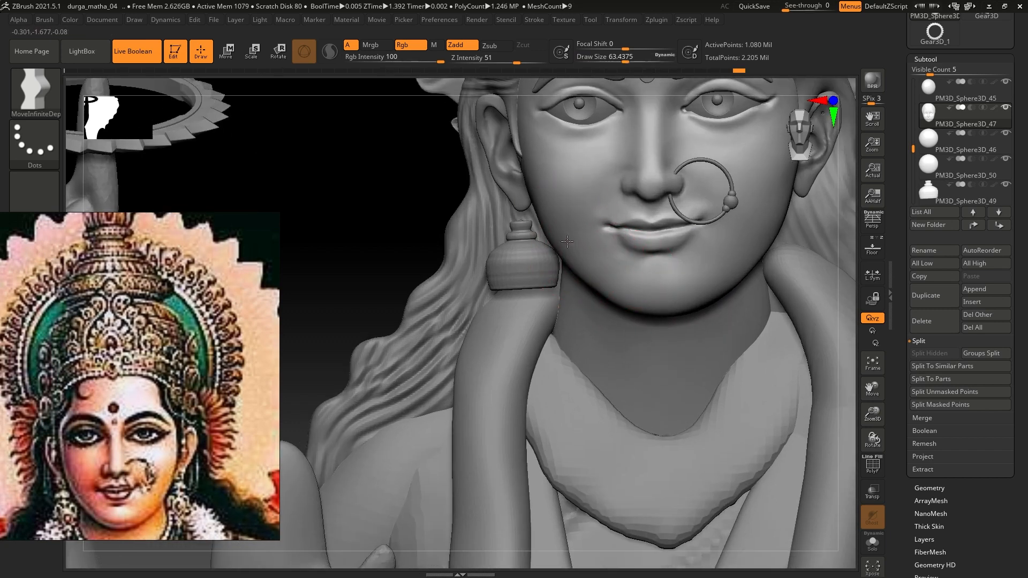
drag(575, 268, 584, 272)
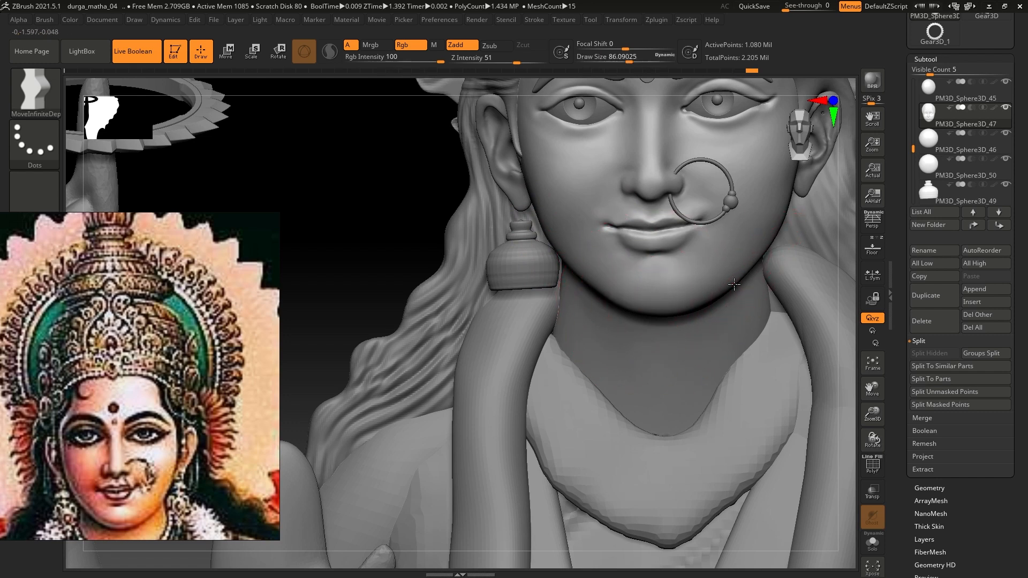
Step: Duplicate the bell earring and place the copy beneath the opposite earlobe
mouse_move(734, 284)
ctrl+right_down()
mouse_move(603, 257)
mouse_move(612, 297)
ctrl+right_up()
alt+click(628, 289)
key(w)
alt+right_drag(656, 244, 581, 244)
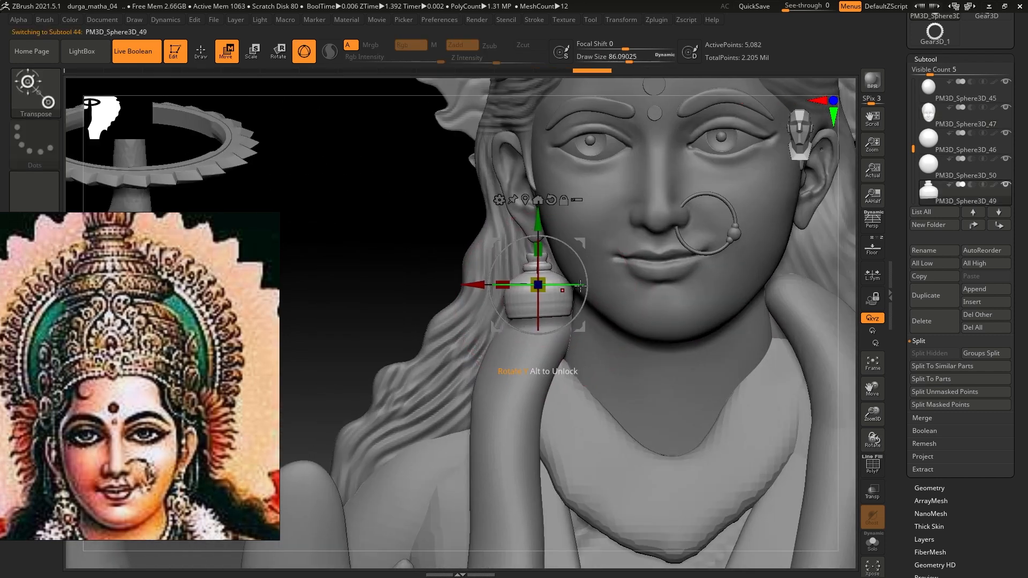
key(ctrl+shift+d)
drag(581, 244, 849, 226)
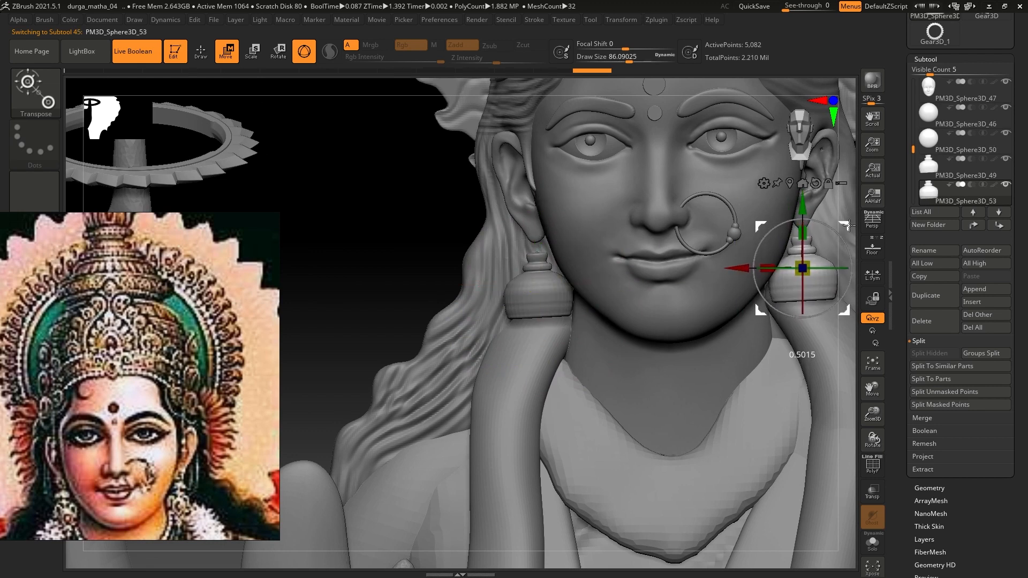
Step: Duplicate the spare sphere beside the figure and bring a reduced copy to the earlobe on the trident side
ctrl+right_drag(775, 302, 516, 292)
alt+click(428, 412)
alt+click(427, 412)
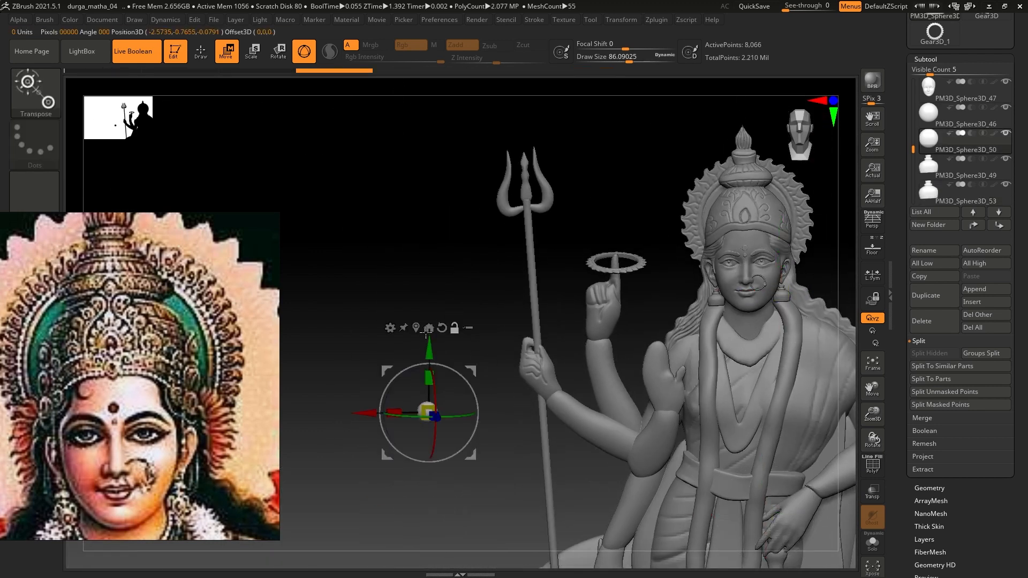
click(440, 328)
key(ctrl+shift+d)
drag(474, 366, 755, 252)
ctrl+right_drag(755, 252, 836, 445)
drag(691, 329, 672, 348)
drag(735, 284, 809, 211)
ctrl+right_drag(808, 211, 804, 295)
Step: Seat the small sphere on the earlobe as a stud and copy it below as a bead above the bell
drag(754, 281, 693, 260)
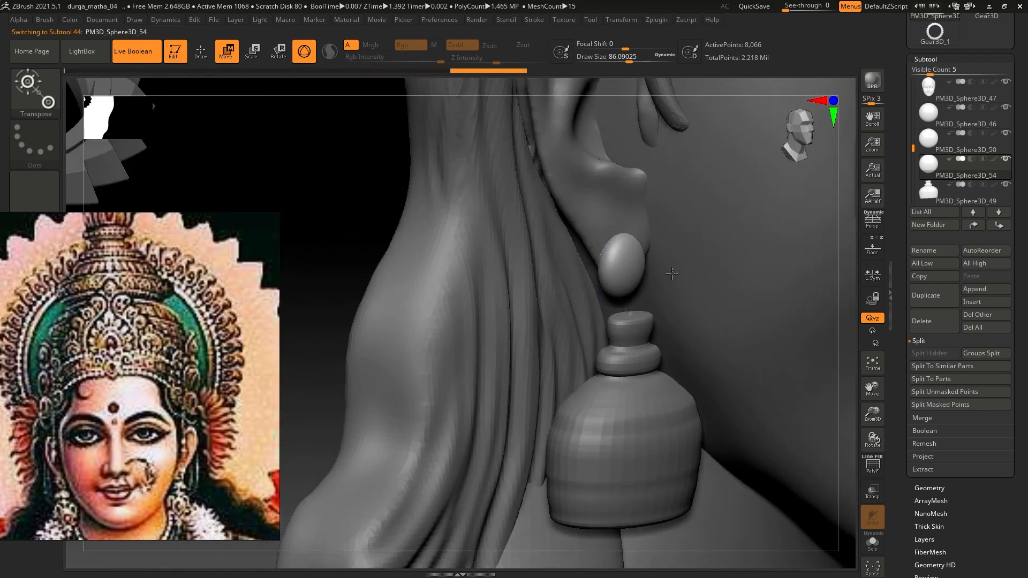
right_drag(693, 259, 654, 256)
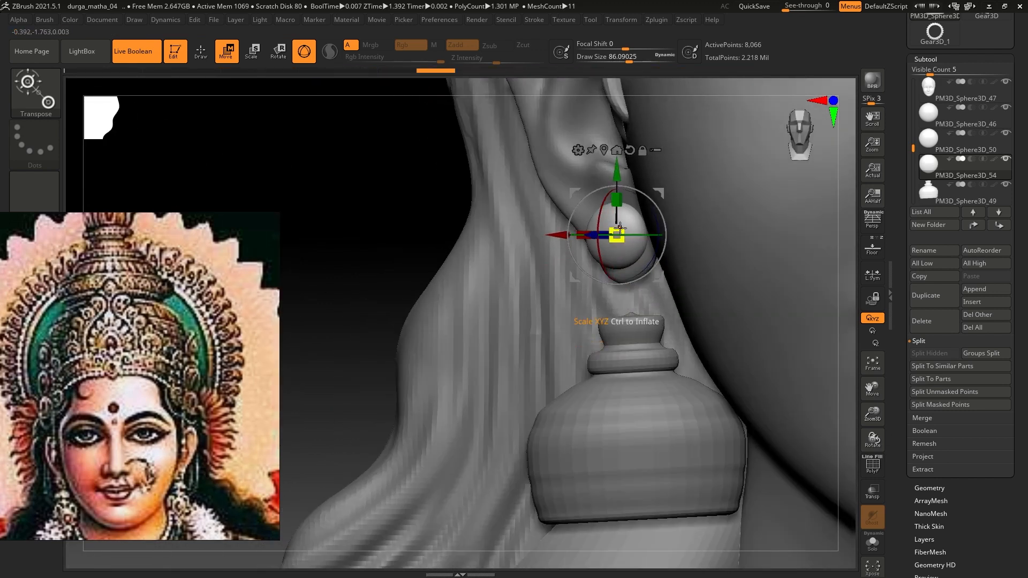
drag(621, 228, 632, 217)
right_drag(632, 217, 680, 227)
drag(647, 242, 643, 241)
right_drag(680, 225, 638, 209)
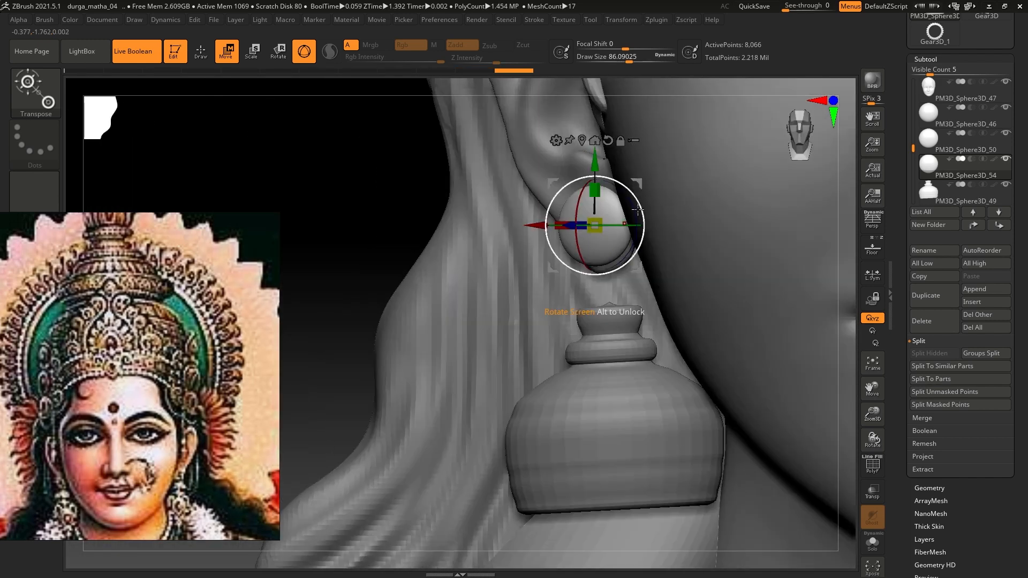
ctrl+drag(645, 194, 648, 238)
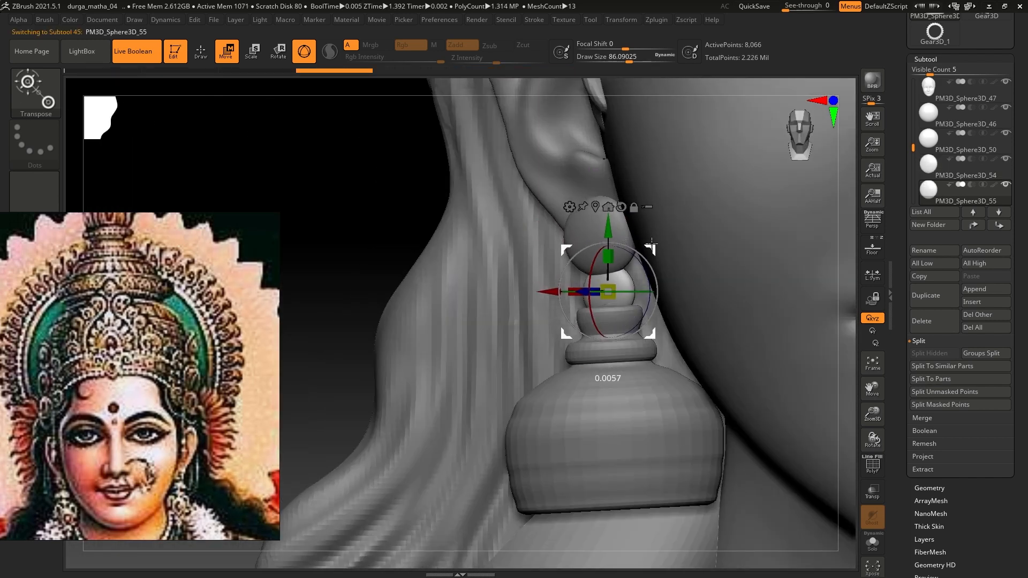
Step: Copy the stud sphere across to the other ear and seat it against that earlobe
ctrl+right_drag(541, 251, 304, 173)
alt+click(455, 249)
mouse_move(303, 173)
ctrl+right_down()
mouse_move(316, 198)
mouse_move(292, 158)
ctrl+right_up()
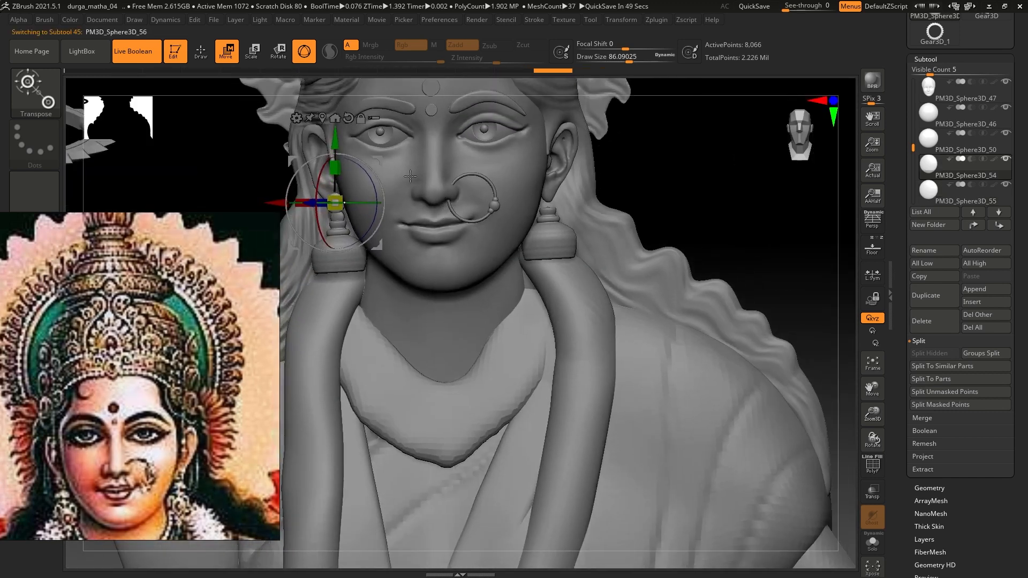
ctrl+drag(292, 158, 501, 159)
ctrl+right_drag(501, 158, 557, 219)
drag(550, 191, 579, 115)
right_drag(637, 120, 596, 115)
drag(599, 113, 631, 104)
right_drag(631, 104, 647, 104)
drag(647, 103, 669, 103)
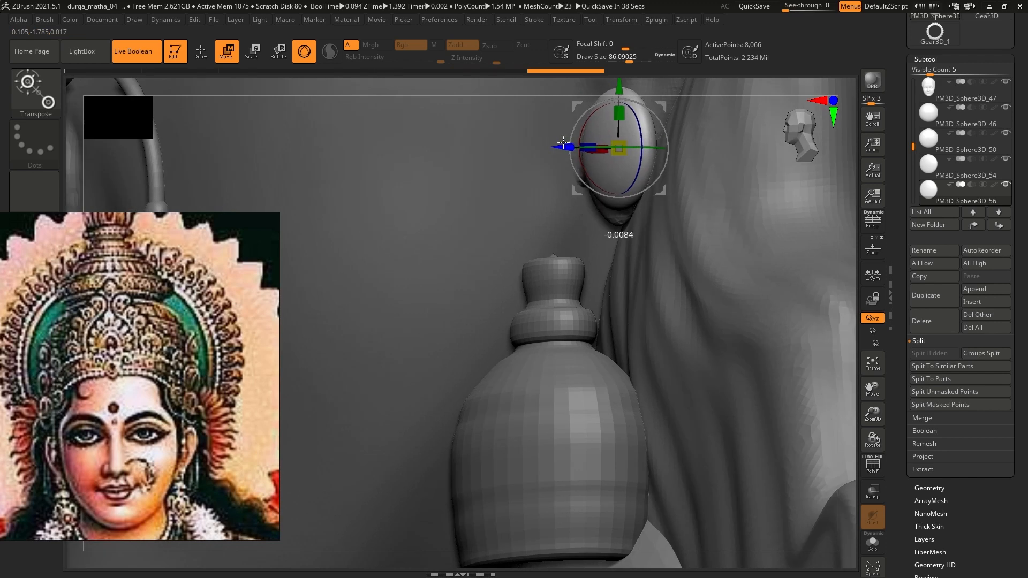
right_drag(669, 102, 651, 102)
drag(651, 103, 639, 100)
Step: Copy the second stud downward as a connecting bead and align the bell, bead and stud beneath the lobe
ctrl+drag(591, 146, 585, 225)
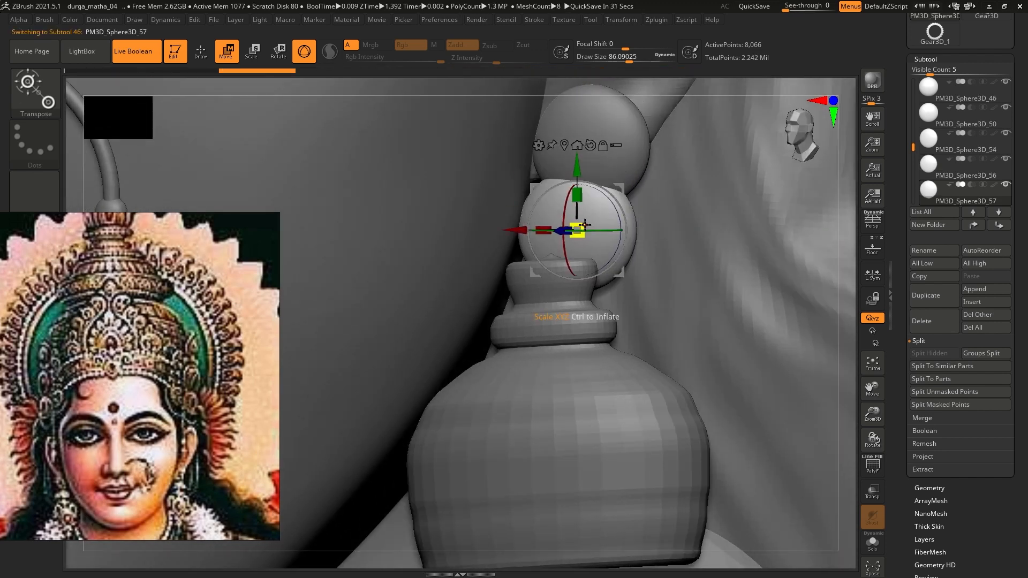
alt+click(573, 407)
right_drag(573, 407, 483, 410)
drag(439, 416, 481, 413)
ctrl+right_drag(476, 395, 476, 353)
right_drag(476, 354, 557, 353)
alt+click(550, 336)
drag(585, 293, 588, 303)
alt+click(558, 300)
drag(590, 266, 588, 273)
ctrl+right_drag(593, 301, 536, 182)
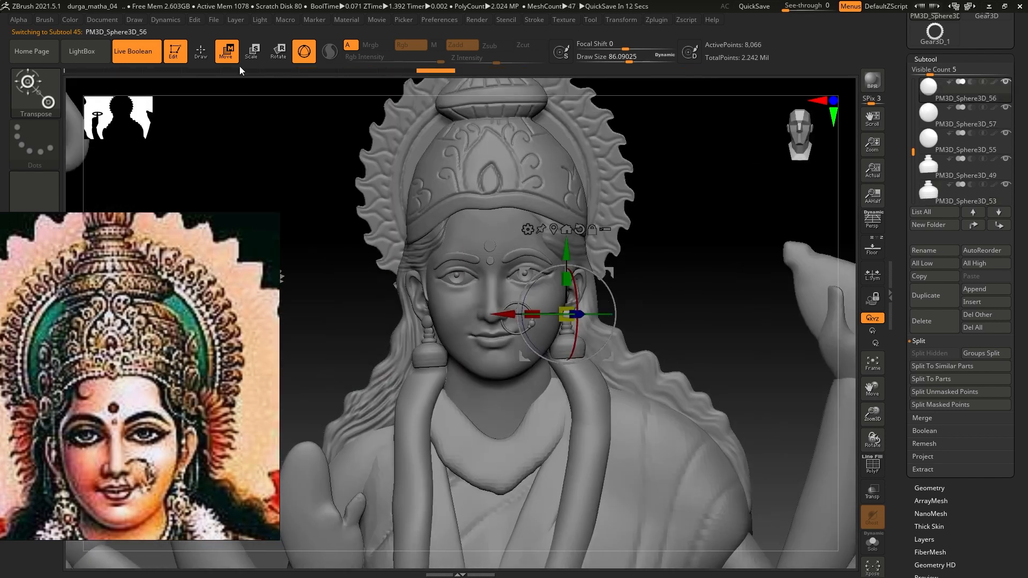
Step: Scale the connecting bead of the second earring to about 0.74 and select the first earring's bead
click(200, 51)
mouse_move(555, 348)
ctrl+right_down()
mouse_move(553, 318)
mouse_move(561, 354)
ctrl+right_up()
alt+click(563, 320)
key(r)
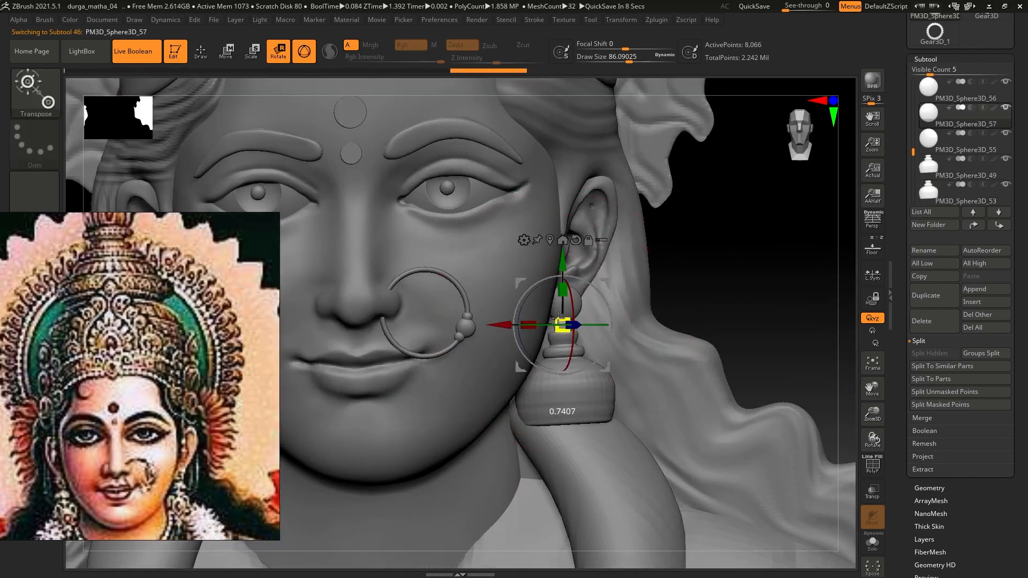
alt+right_drag(636, 350, 810, 314)
alt+click(362, 305)
ctrl+right_drag(585, 365, 557, 284)
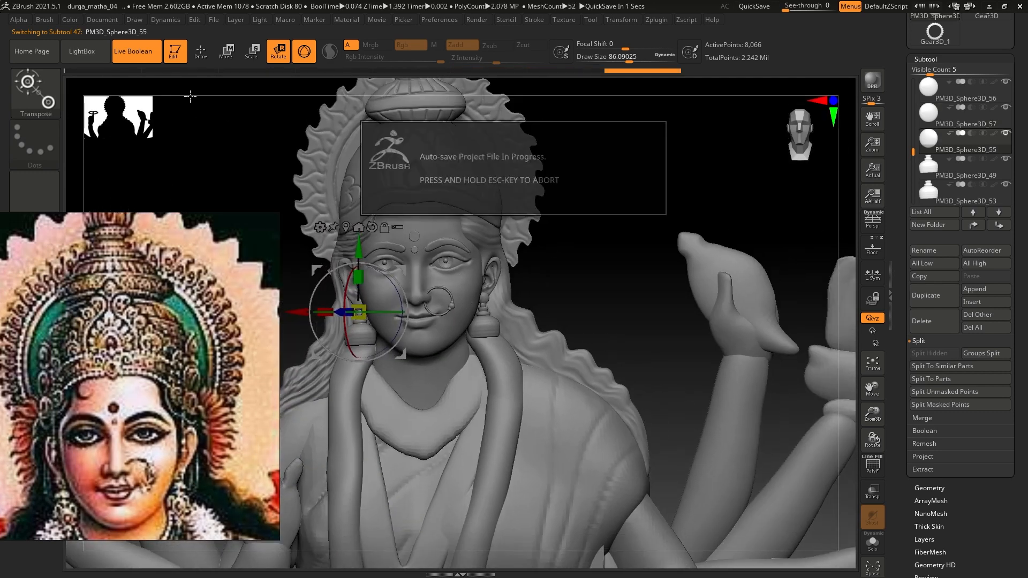
click(203, 54)
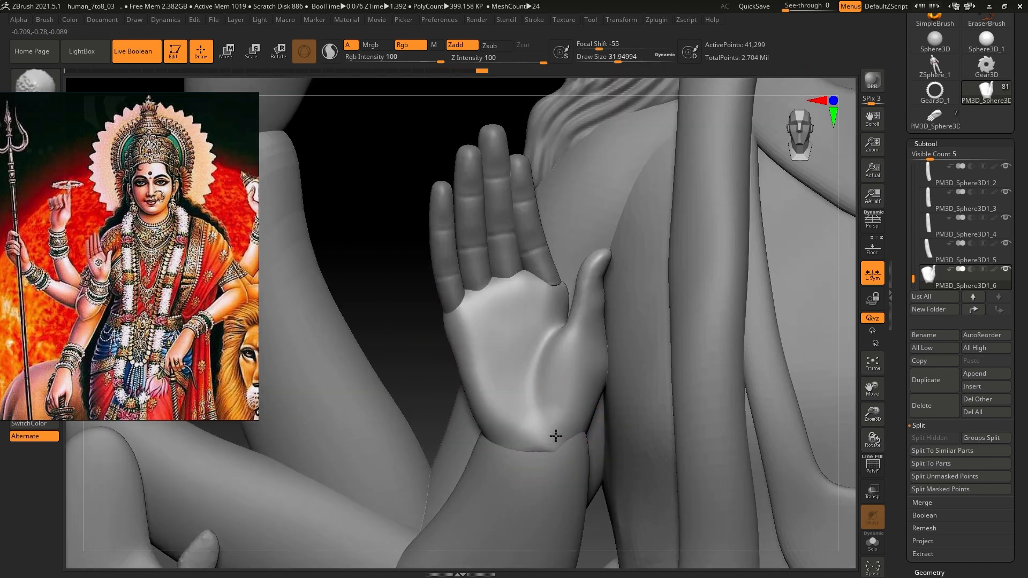
Step: Smooth the raised open palm around the finger bases, along the thumb side and at the wrist
alt+click(557, 287)
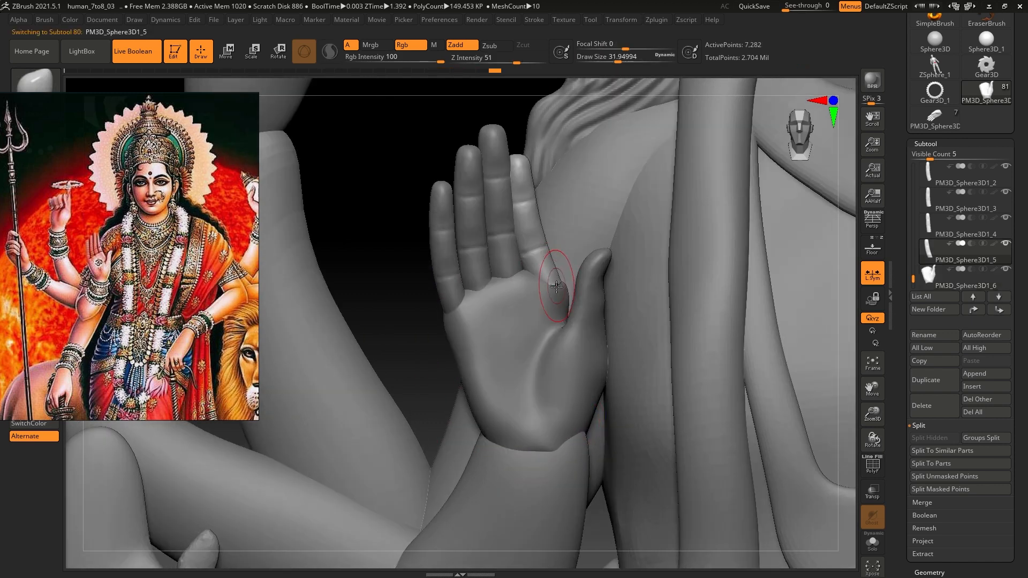
key(w)
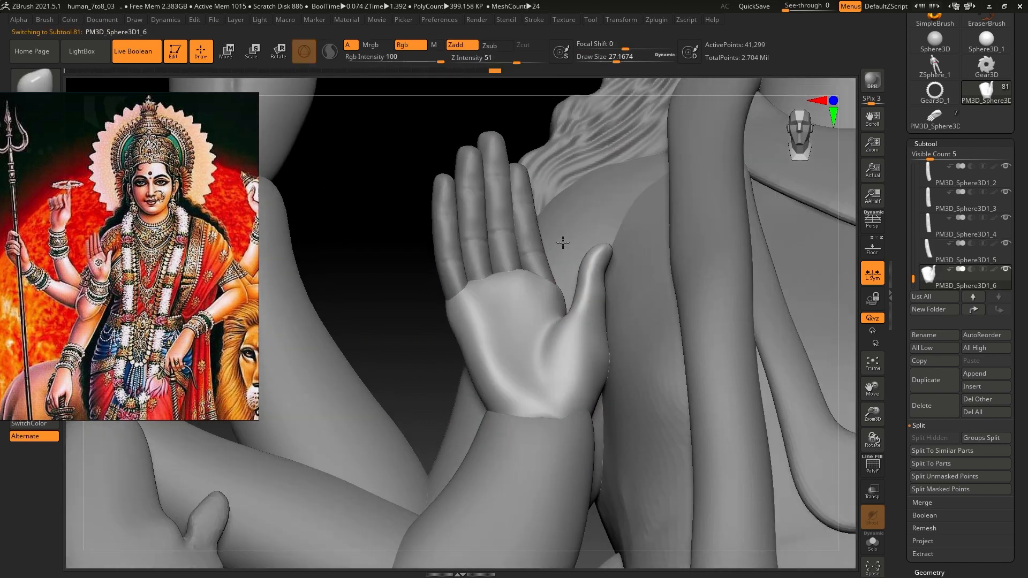
alt+click(550, 315)
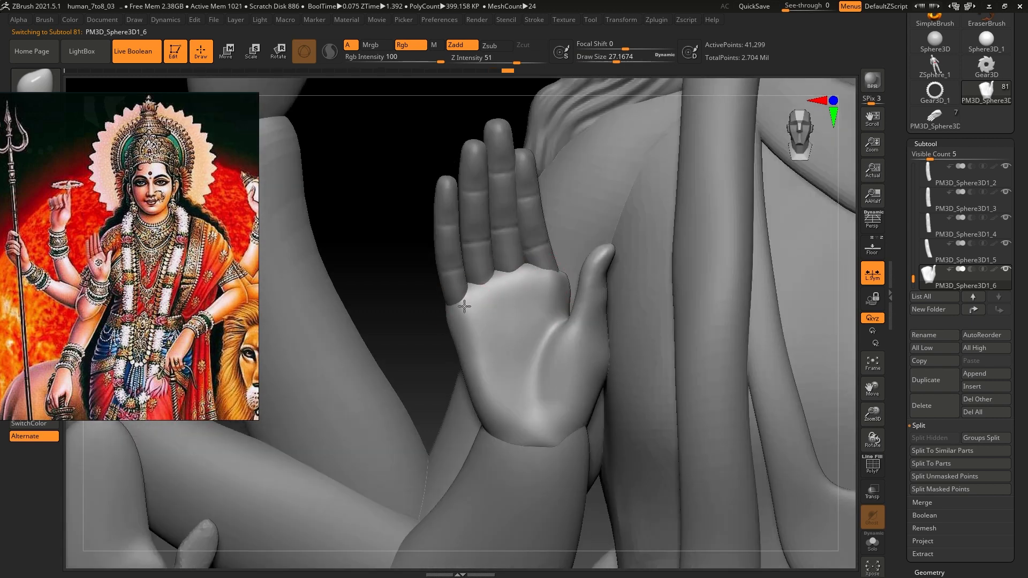
shift+drag(465, 307, 501, 343)
shift+drag(600, 377, 600, 349)
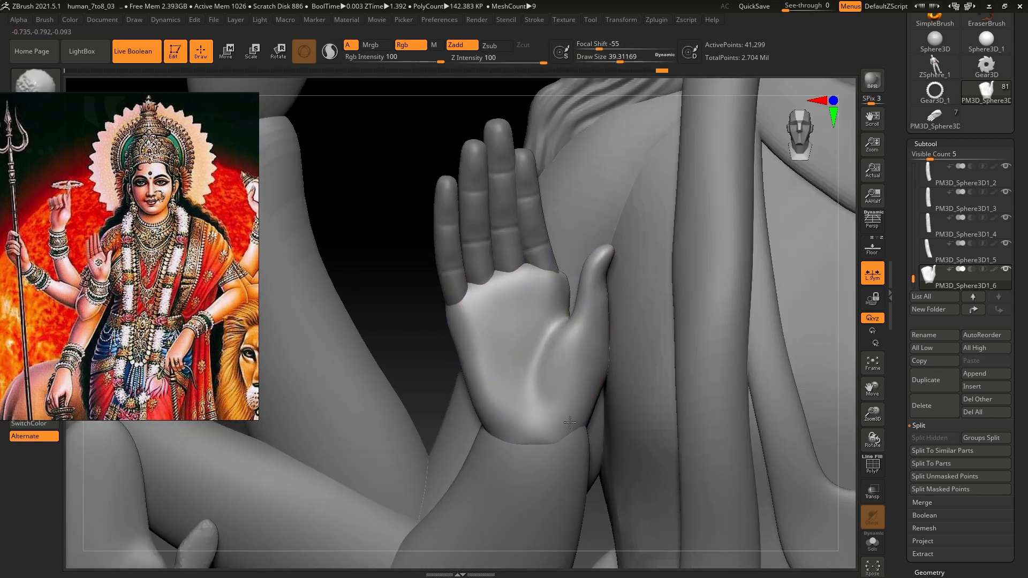
shift+drag(570, 422, 548, 439)
mouse_move(548, 439)
right_down()
mouse_move(489, 319)
mouse_move(528, 344)
right_up()
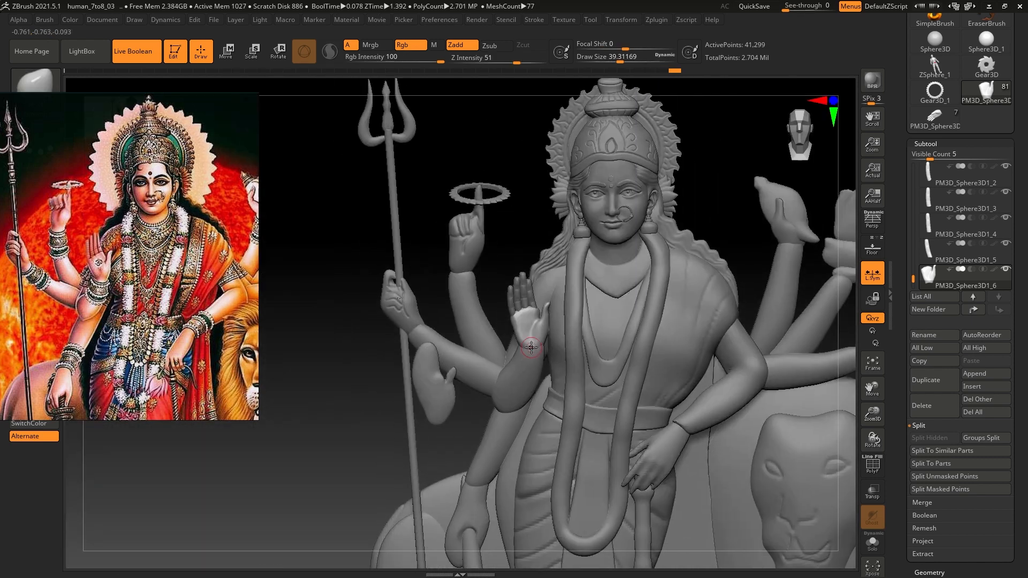
Step: Duplicate a finger of the raised hand, move the copy below the mitten-shaped hand, and select the raised arm's forearm
alt+right_drag(595, 387, 544, 285)
alt+click(506, 171)
ctrl+right_drag(506, 172, 564, 232)
key(w)
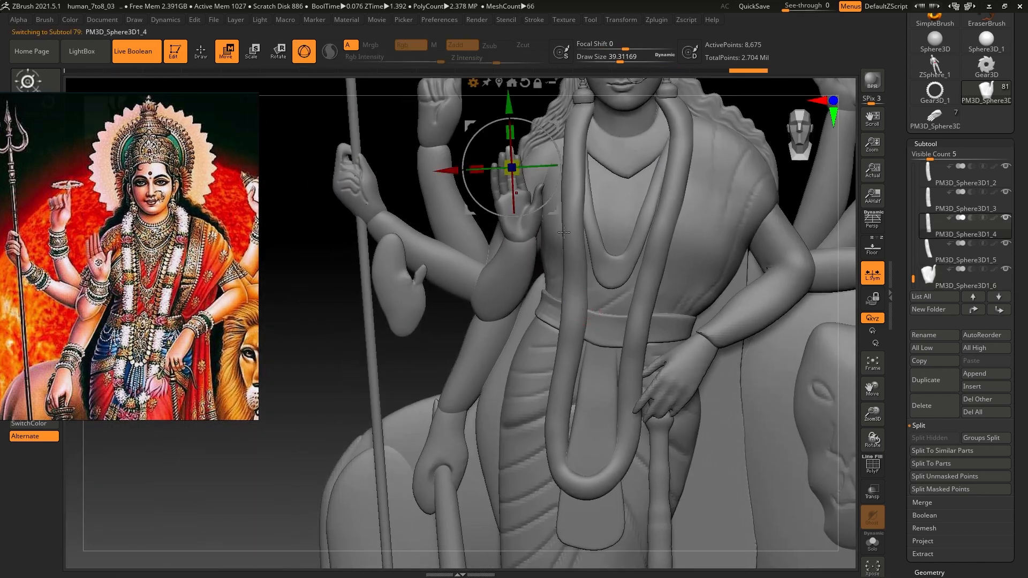
key(ctrl+shift+d)
drag(472, 127, 364, 339)
ctrl+right_drag(412, 280, 383, 241)
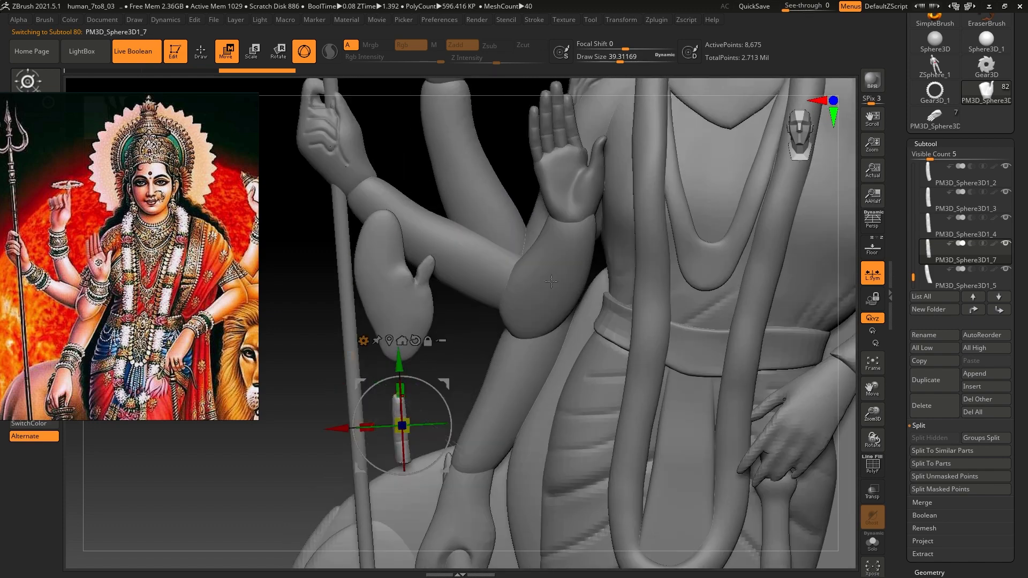
alt+click(566, 281)
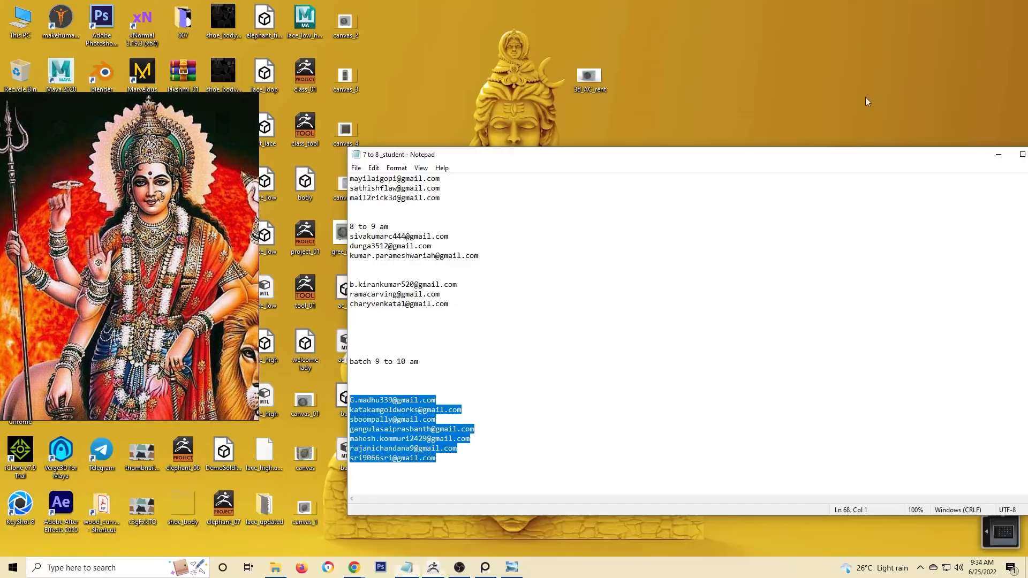
Step: Switch to the Google Meet window in Chrome and return to ZBrush
mouse_move(354, 568)
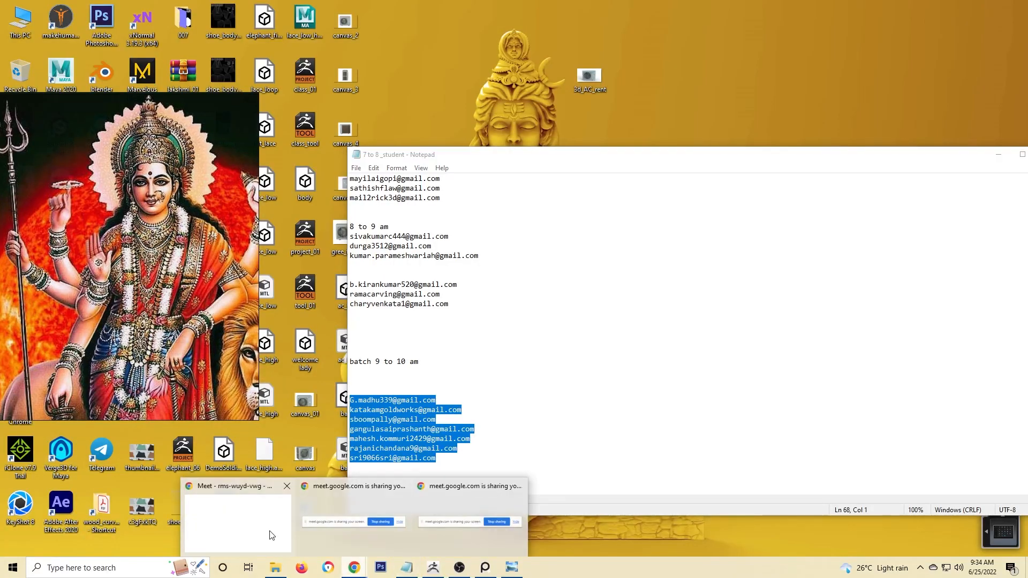
click(239, 523)
click(537, 5)
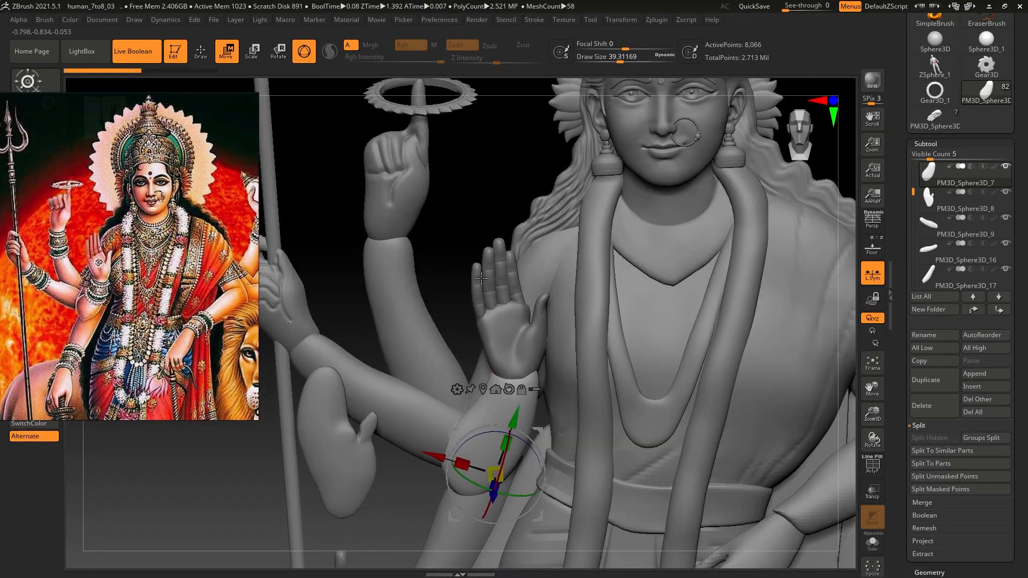
Step: Select the mitten-shaped hand near the trident and move it well clear of the figure
ctrl+right_drag(481, 278, 491, 328)
alt+click(364, 391)
alt+right_drag(421, 409, 546, 294)
drag(435, 358, 228, 492)
ctrl+right_drag(584, 241, 575, 373)
Step: Select the raised arm's forearm, show the reference painting behind the model, and isolate the forearm for sculpting
alt+click(691, 300)
alt+right_drag(691, 300, 582, 349)
scroll(90, 306, up, 4)
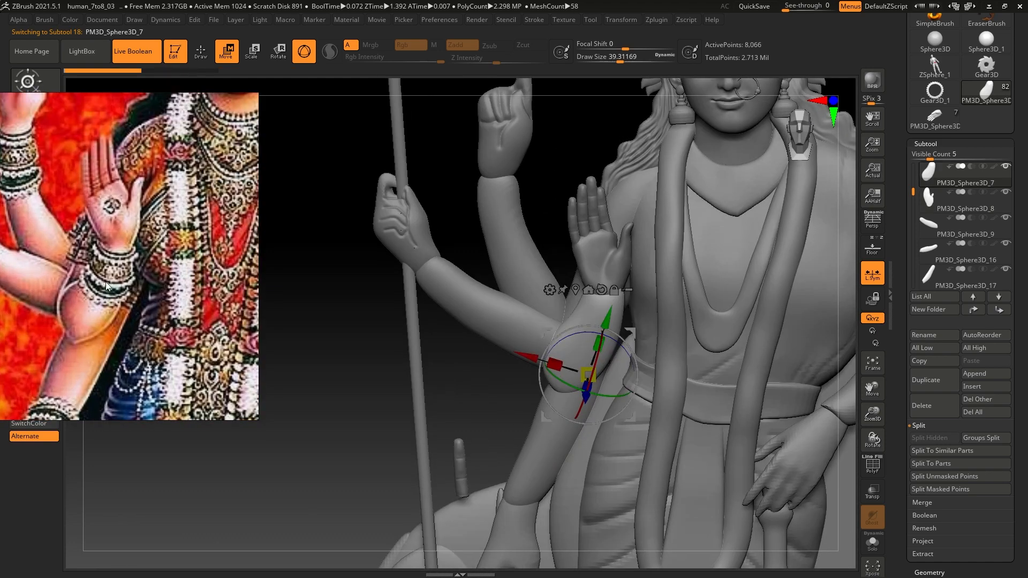
click(872, 247)
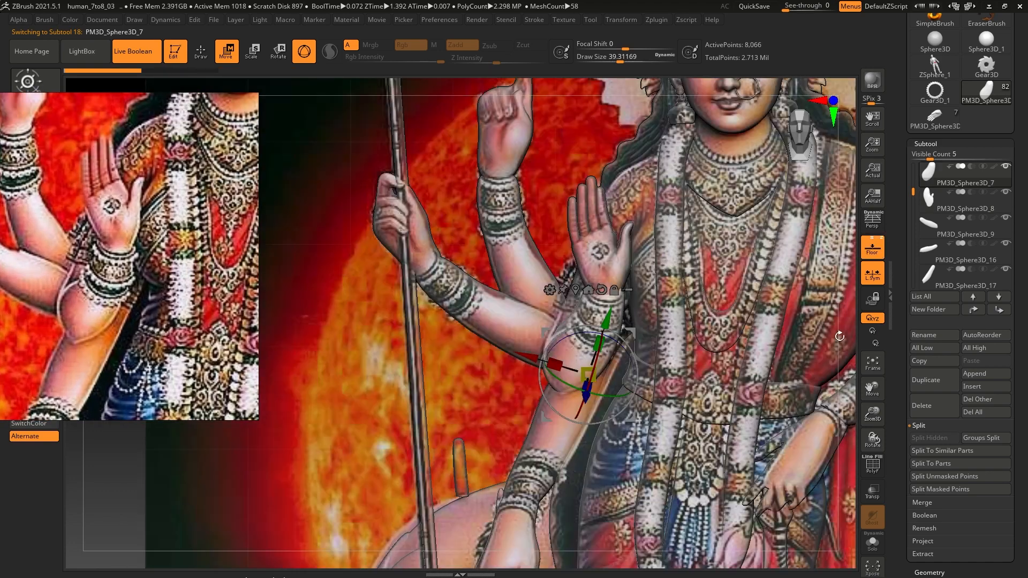
click(872, 542)
click(200, 54)
ctrl+right_drag(466, 241, 515, 365)
Step: Reshape the forearm's sides and elbow with the Move brush to match the arm in the reference painting
key(s)
mouse_move(516, 365)
mouse_down()
mouse_move(525, 365)
mouse_move(472, 371)
mouse_up()
key(b)
key(m)
key(v)
key(s)
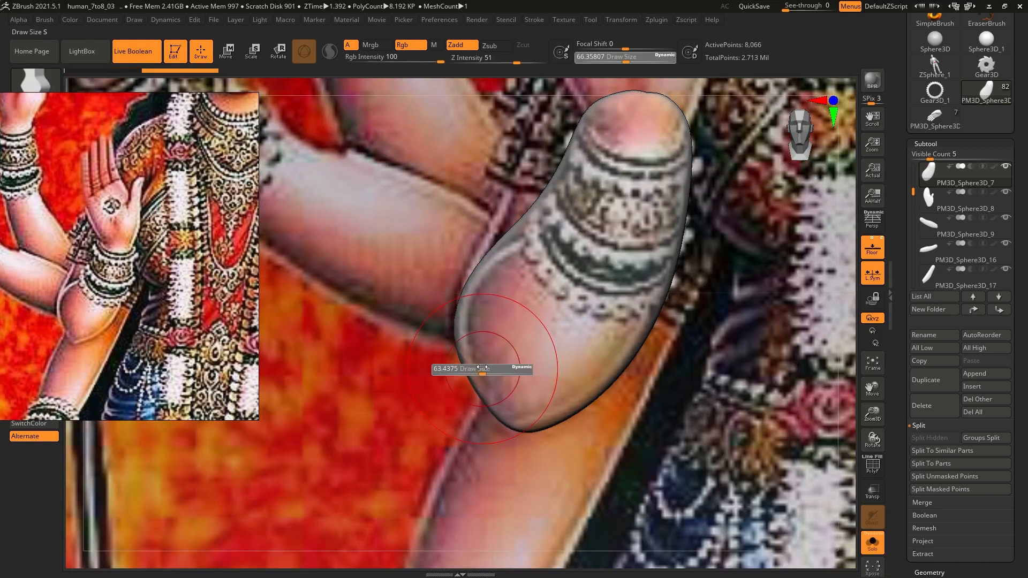
drag(515, 224, 522, 230)
drag(552, 182, 559, 185)
drag(660, 313, 653, 310)
drag(548, 428, 555, 415)
Step: Refine the forearm's outline near the wrist and bangles with a draw size of about 72.5, and smooth its surface
key(s)
drag(499, 314, 506, 315)
alt+right_drag(565, 203, 558, 261)
drag(560, 242, 565, 236)
drag(672, 301, 669, 300)
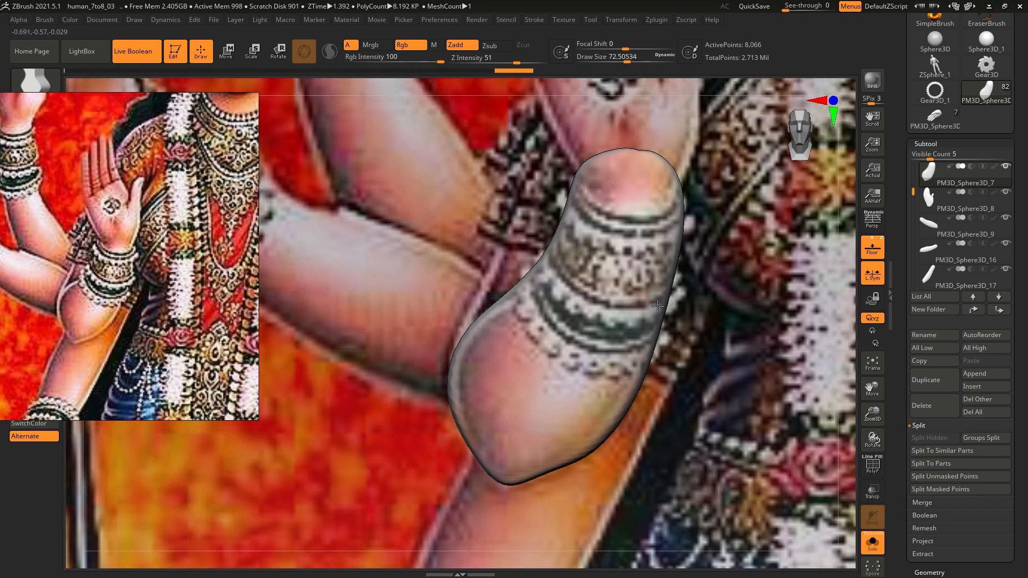
drag(676, 198, 672, 200)
mouse_move(656, 233)
shift+mouse_down()
mouse_move(642, 322)
mouse_move(551, 383)
shift+mouse_up()
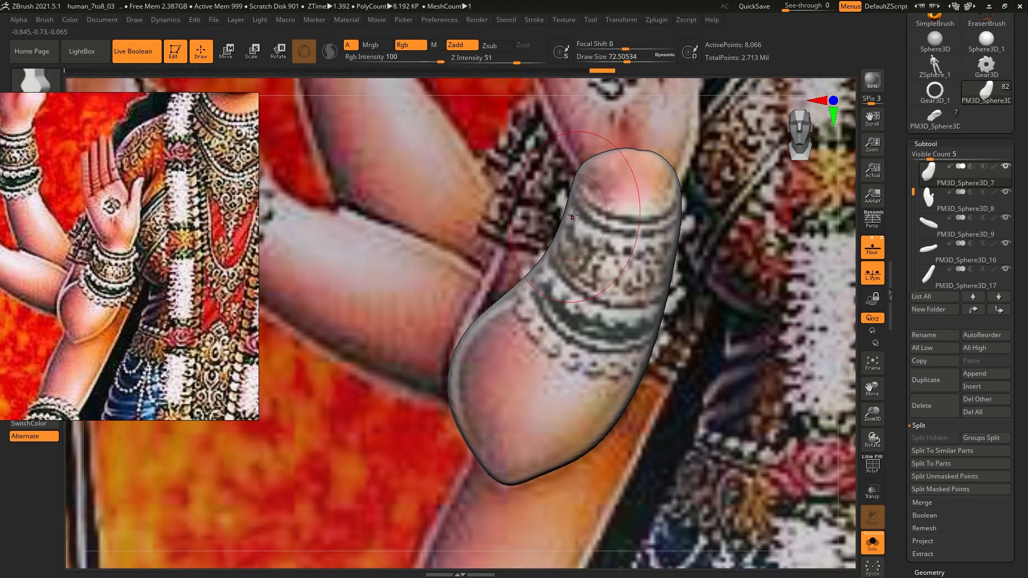
Step: Hide the reference painting behind the isolated forearm and rebuild its mesh with DynaMesh at resolution 728
click(871, 246)
ctrl+right_drag(687, 432, 684, 413)
drag(918, 496, 918, 381)
click(928, 457)
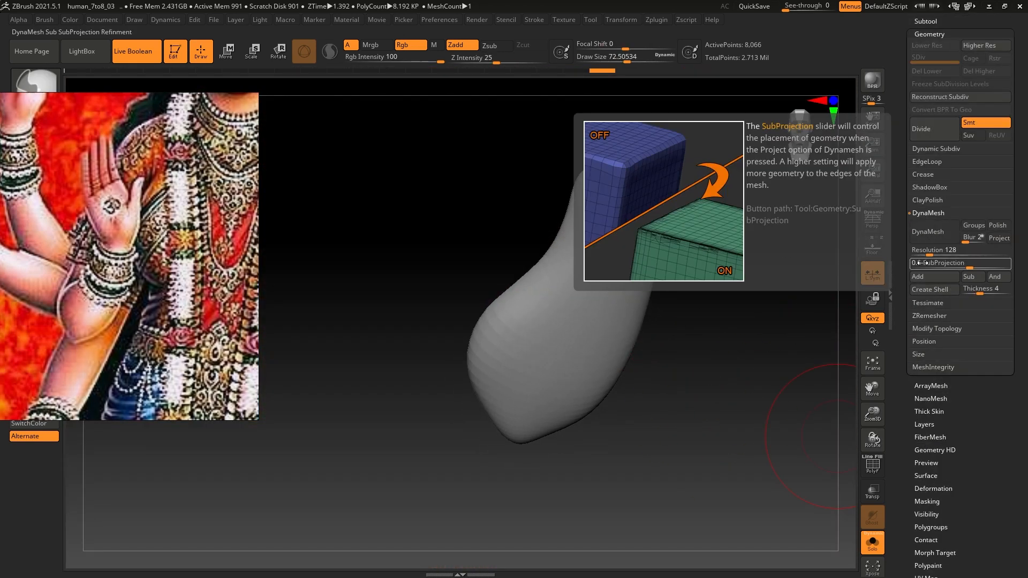
drag(930, 252, 954, 252)
click(930, 231)
click(832, 255)
ctrl+drag(801, 345, 819, 370)
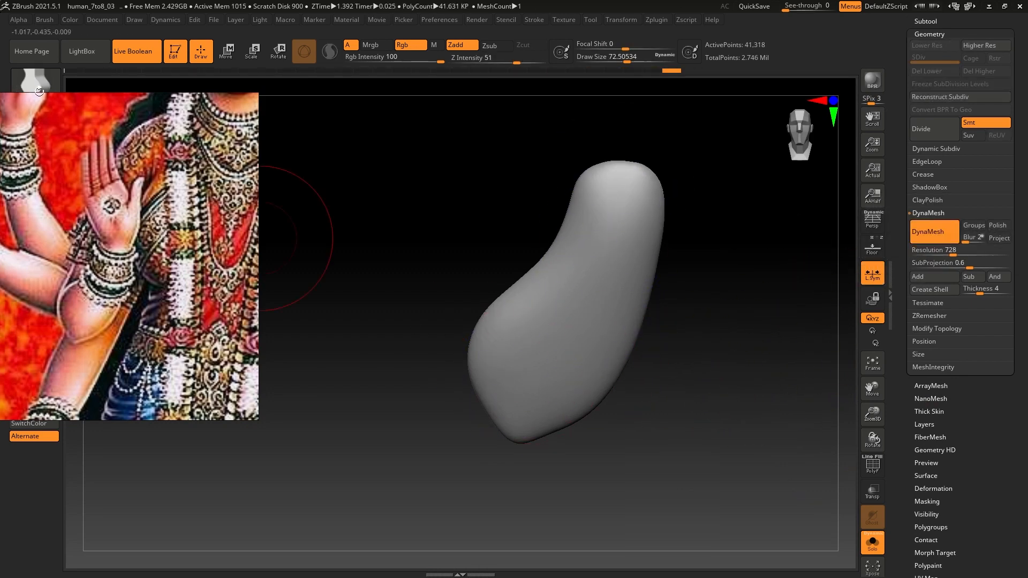
Step: Build up subtle lengthwise muscle forms along the forearm at Z intensity 1 with varying draw sizes, and smooth the strokes
key(b)
click(409, 150)
ctrl+right_drag(569, 353, 567, 334)
key(s)
mouse_move(558, 347)
mouse_down()
mouse_move(547, 347)
mouse_move(538, 370)
mouse_up()
key(s)
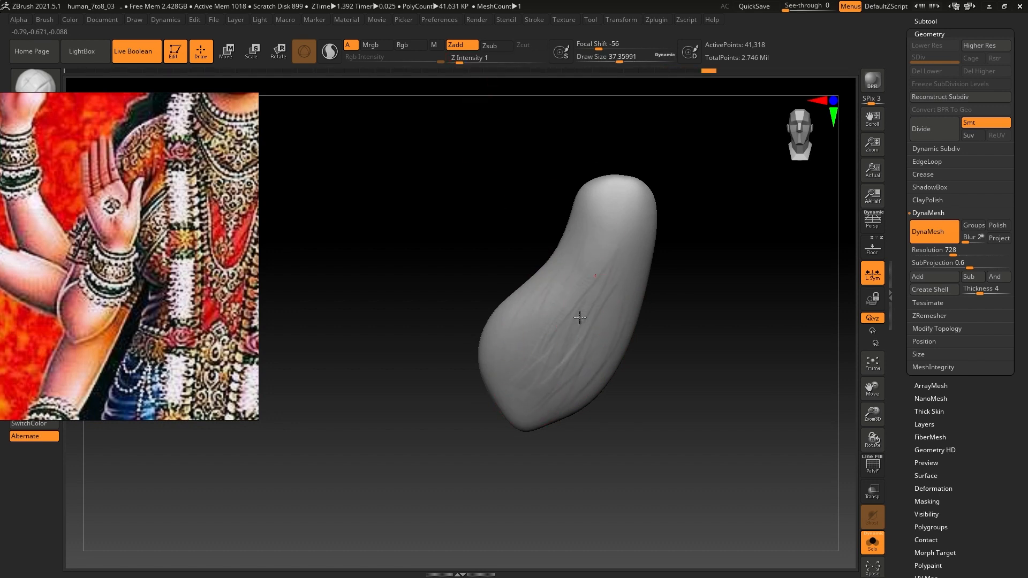
drag(523, 392, 581, 338)
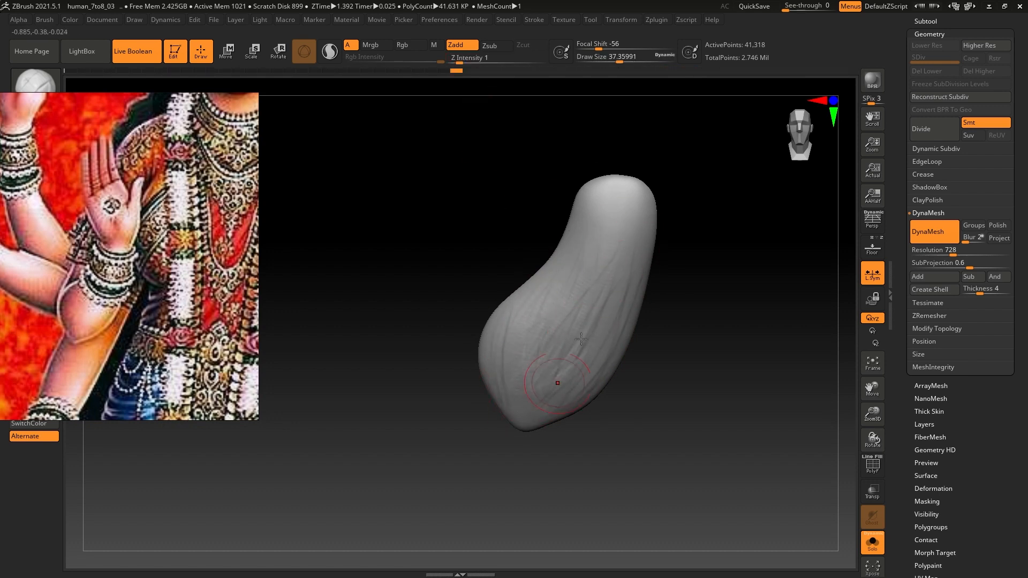
mouse_move(546, 404)
mouse_down()
mouse_move(583, 349)
mouse_move(579, 316)
mouse_up()
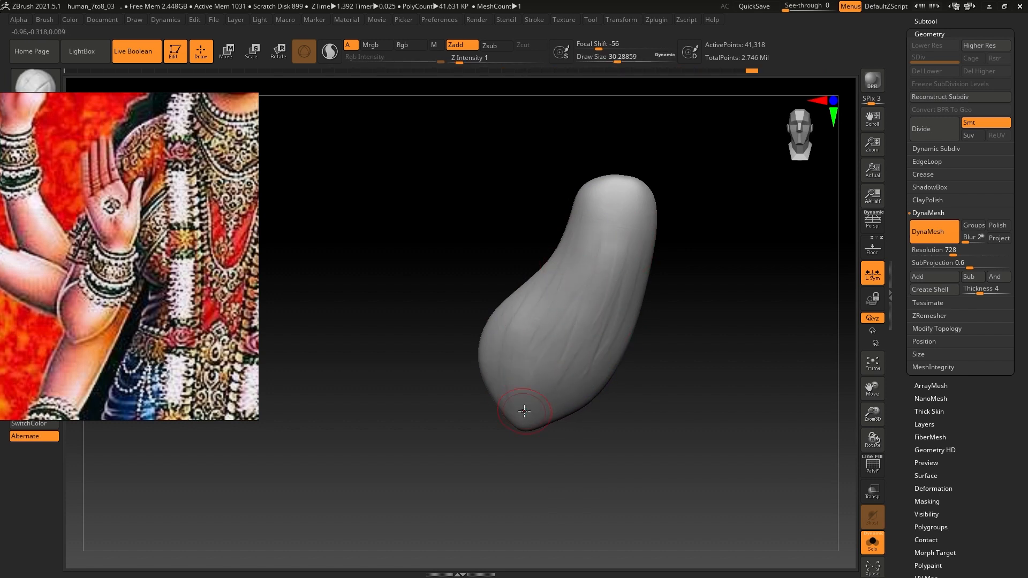
drag(603, 367, 609, 300)
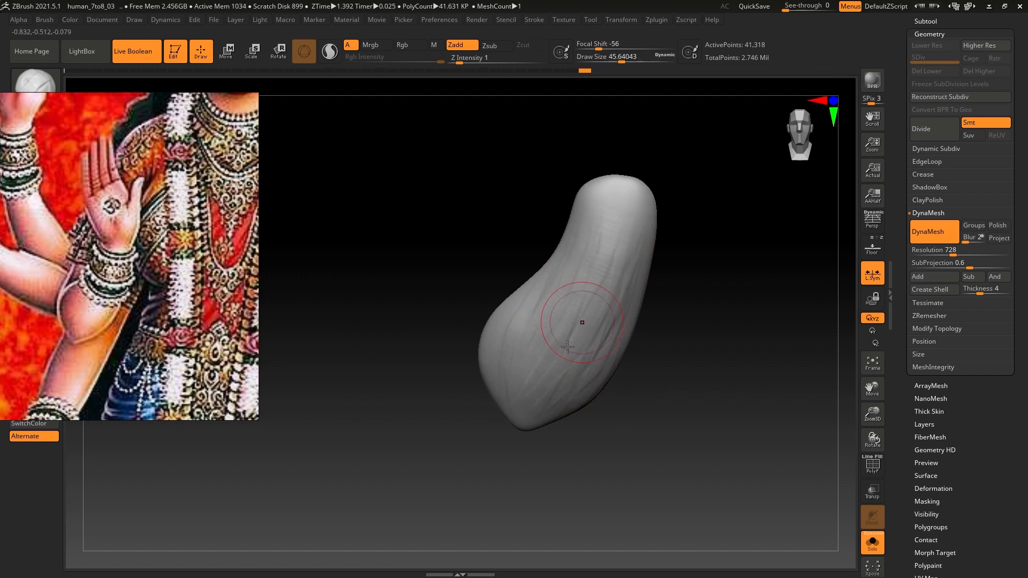
mouse_move(568, 347)
shift+mouse_down()
mouse_move(535, 372)
mouse_move(615, 240)
shift+mouse_up()
shift+drag(615, 240, 595, 314)
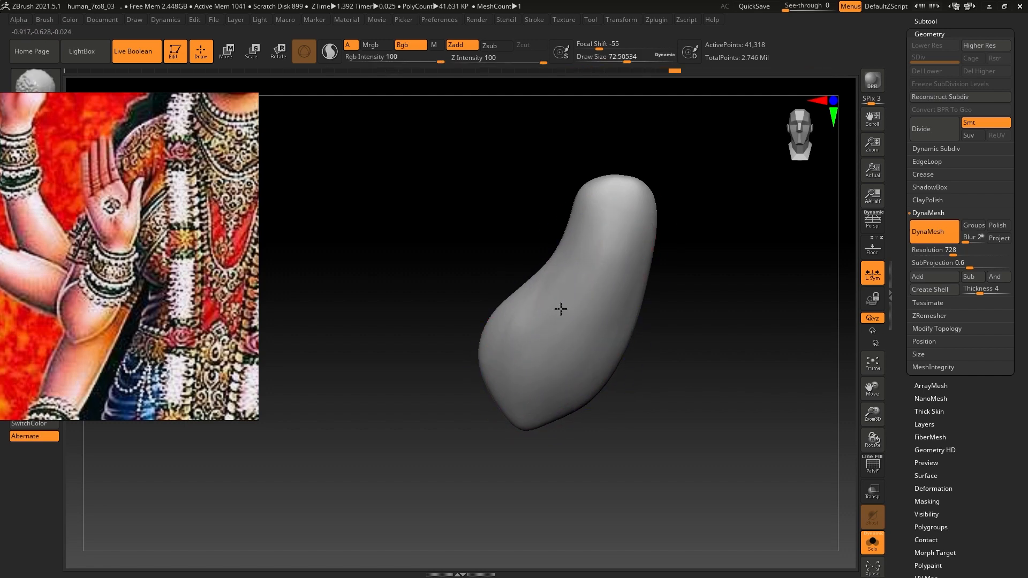
Step: Show the whole figure again, select the arm piece near the raised elbow for moving, and reframe the reference painting on that arm
click(872, 542)
ctrl+right_drag(609, 374, 643, 342)
alt+click(484, 337)
key(w)
middle_drag(76, 300, 149, 303)
scroll(184, 274, down, 3)
middle_drag(184, 274, 207, 316)
Step: Nudge the raised arm's pieces so the forearm and upper arm fit together at the elbow
right_drag(541, 343, 568, 345)
drag(537, 360, 526, 360)
right_drag(348, 339, 369, 324)
alt+click(501, 284)
drag(529, 318, 530, 318)
ctrl+right_drag(531, 319, 544, 348)
alt+click(543, 342)
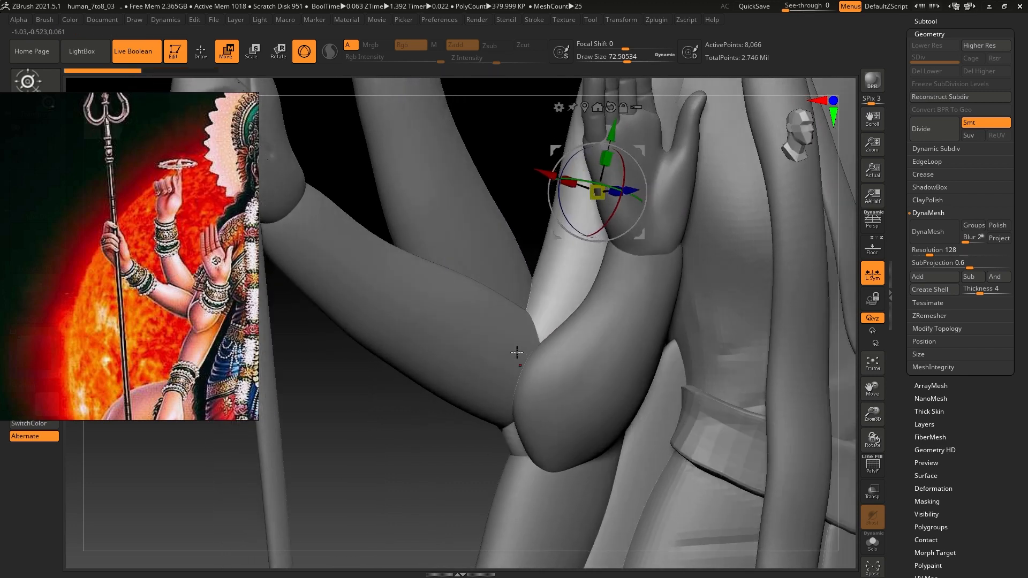
Step: Reshape the upper arm behind the raised elbow with the Move brush so it follows the forearm
key(q)
alt+click(542, 351)
drag(542, 351, 566, 375)
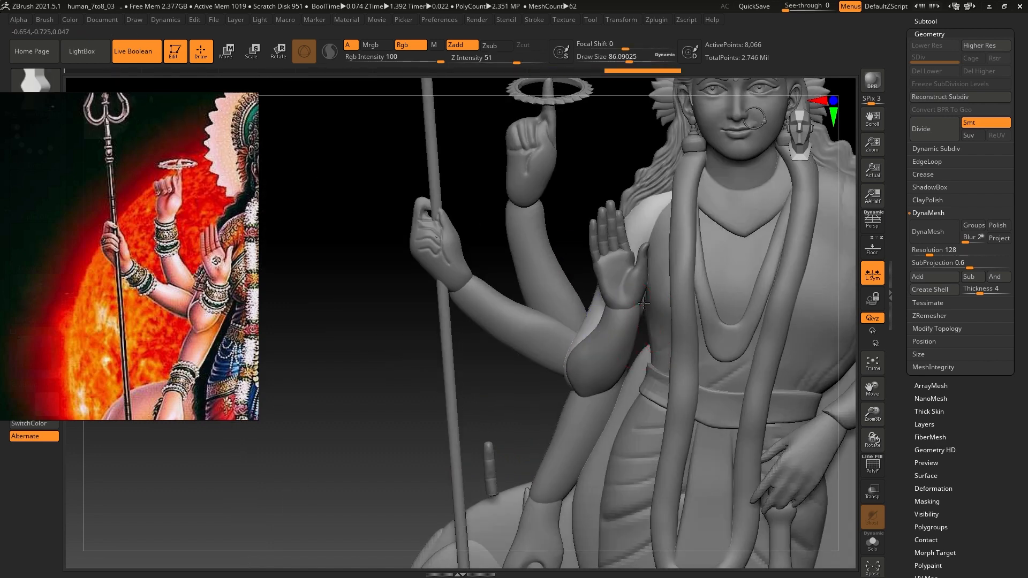
alt+click(651, 341)
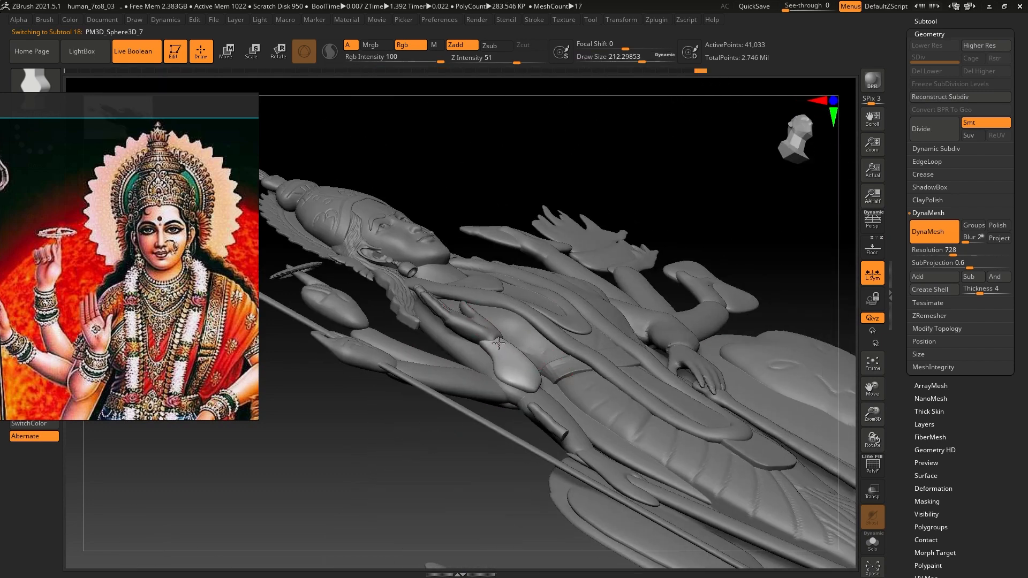
key(w)
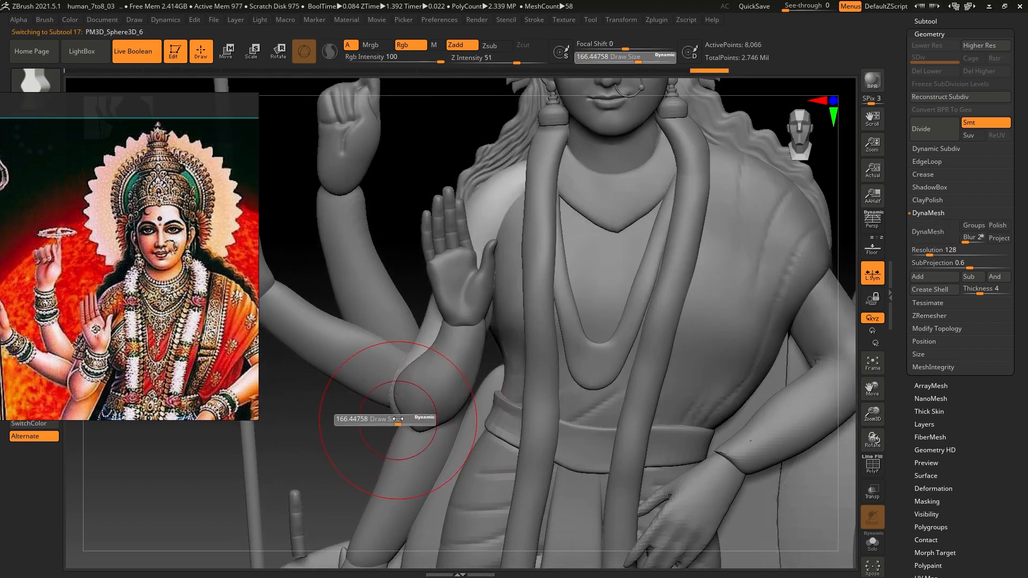
Step: Refine the joint between the raised upper arm and forearm, adjusting the upper arm and smoothing the forearm around the elbow
alt+click(404, 428)
right_drag(420, 430, 417, 379)
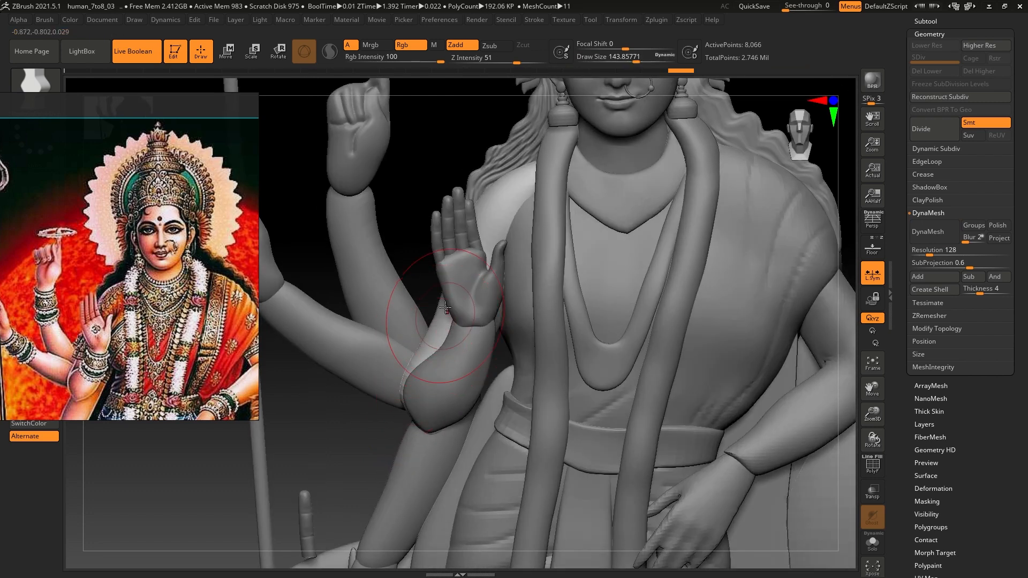
alt+click(484, 315)
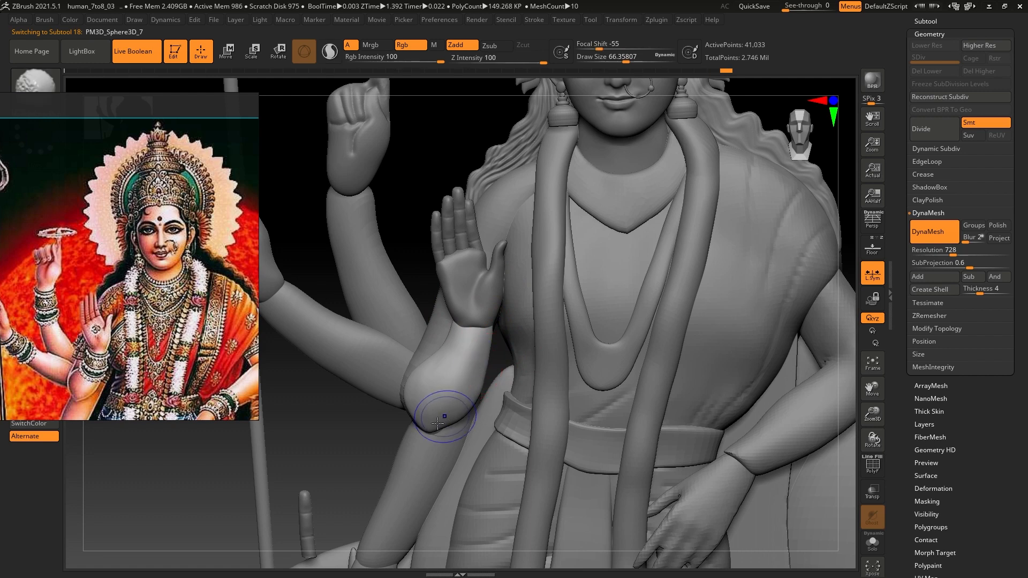
key(shift)
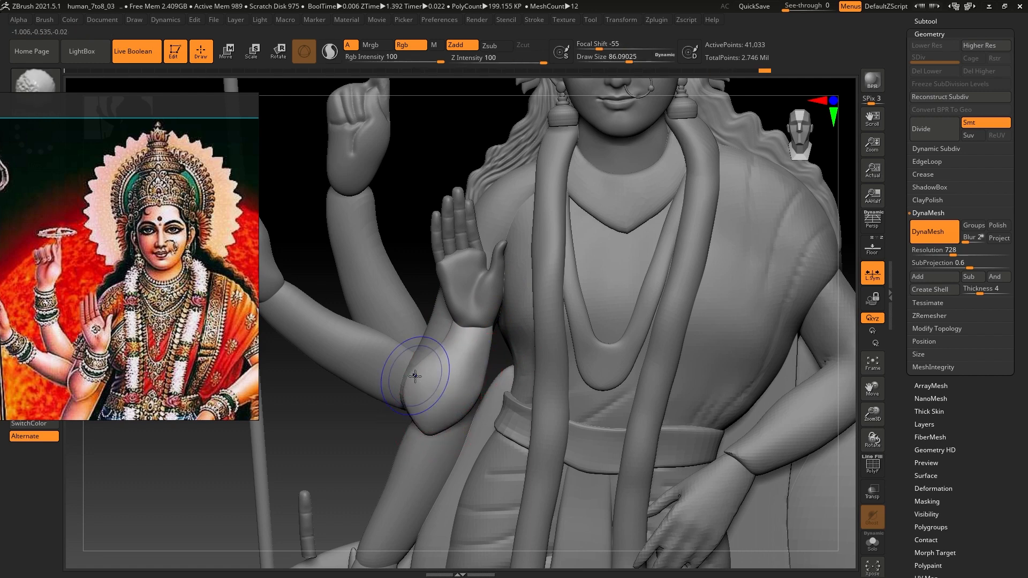
alt+click(412, 368)
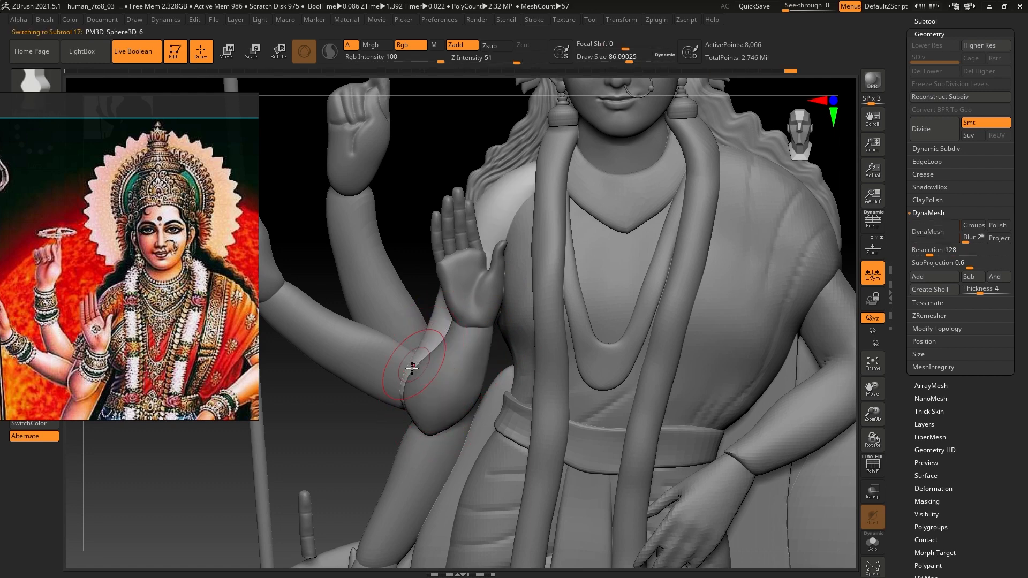
alt+right_drag(496, 206, 471, 247)
Step: Examine the raised hand in the reference painting up close and compare its palm and fingers with the sculpted hand
alt+click(493, 298)
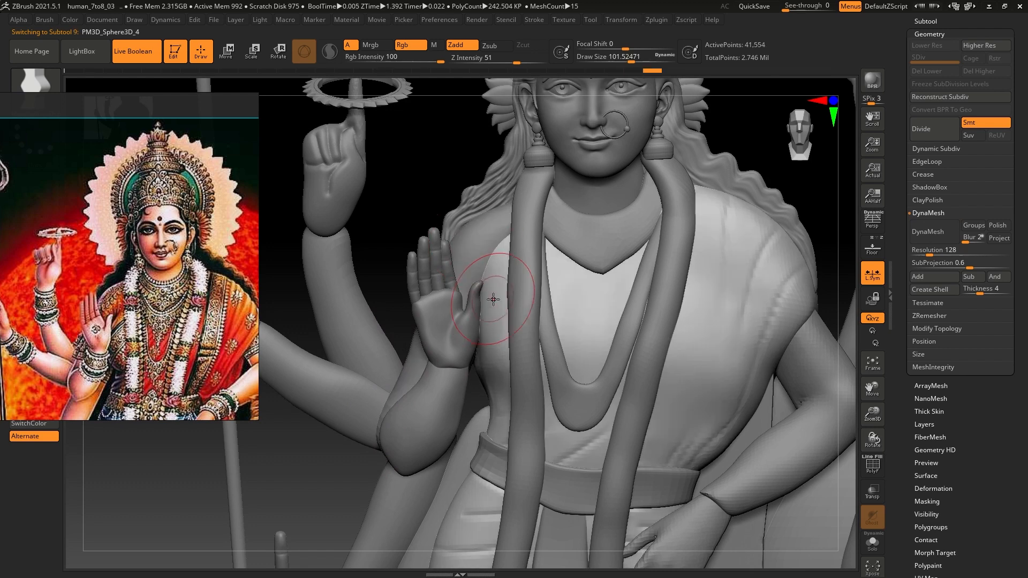
mouse_move(498, 393)
alt+right_down()
mouse_move(460, 379)
mouse_move(455, 299)
mouse_move(443, 364)
mouse_move(438, 354)
alt+right_up()
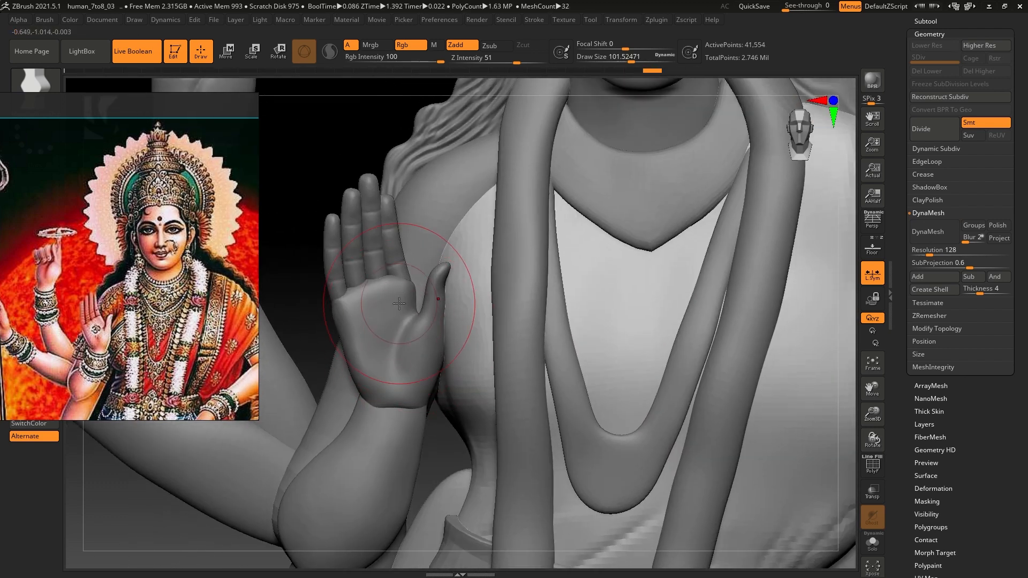
scroll(123, 323, down, 1)
scroll(94, 280, up, 2)
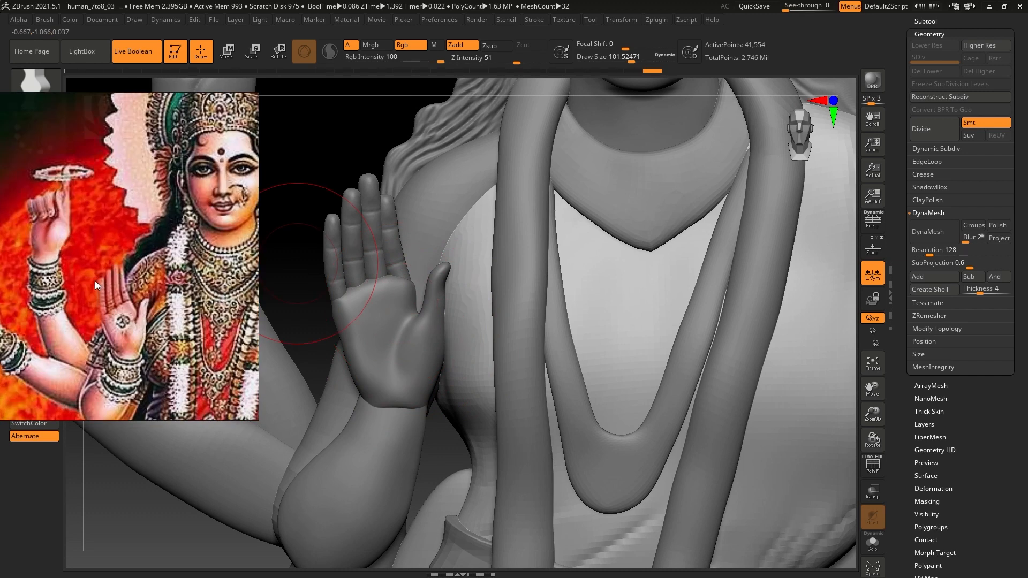
scroll(131, 262, down, 2)
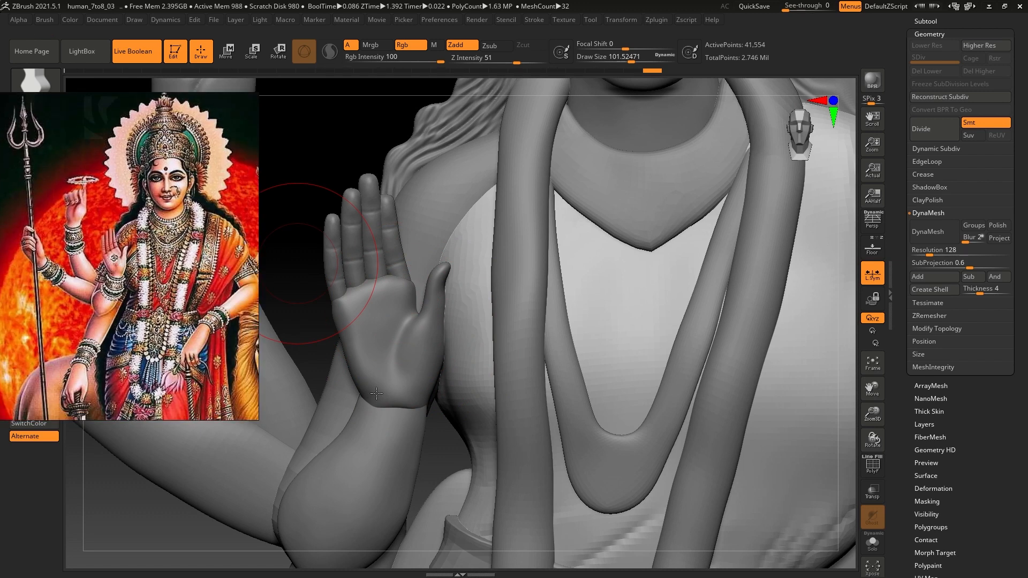
middle_drag(163, 242, 75, 290)
right_drag(161, 251, 347, 253)
scroll(141, 253, up, 3)
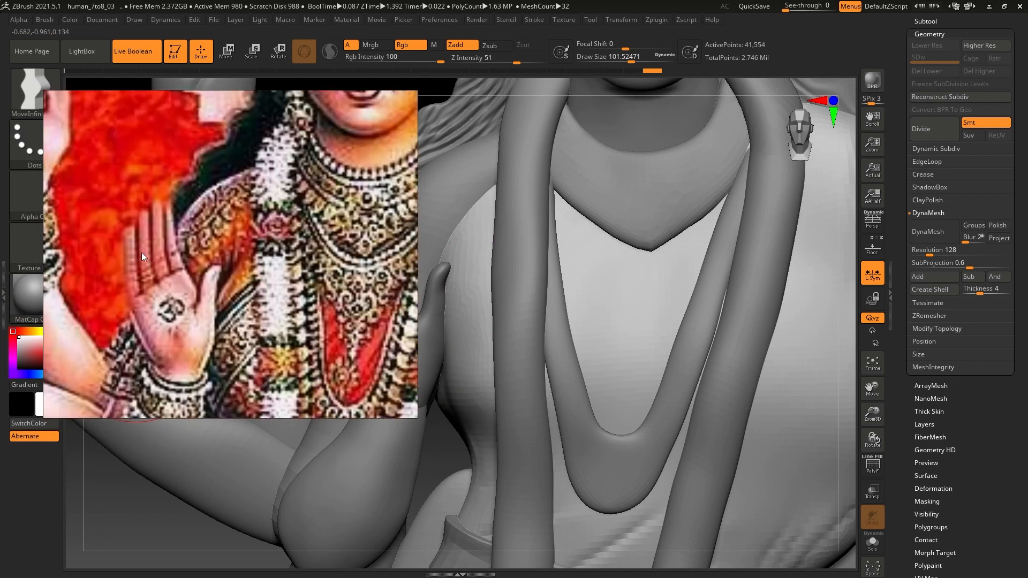
right_drag(271, 262, 248, 266)
scroll(194, 265, down, 2)
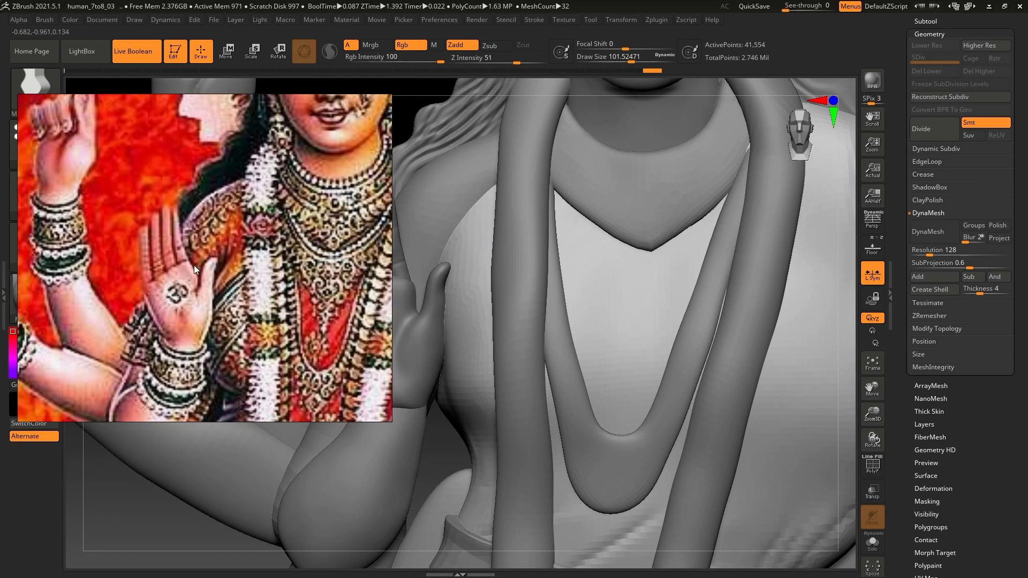
right_drag(269, 309, 181, 314)
Step: Select the raised hand's palm, isolate it, and show the reference painting behind it with a draw size of about 43.4
alt+click(402, 349)
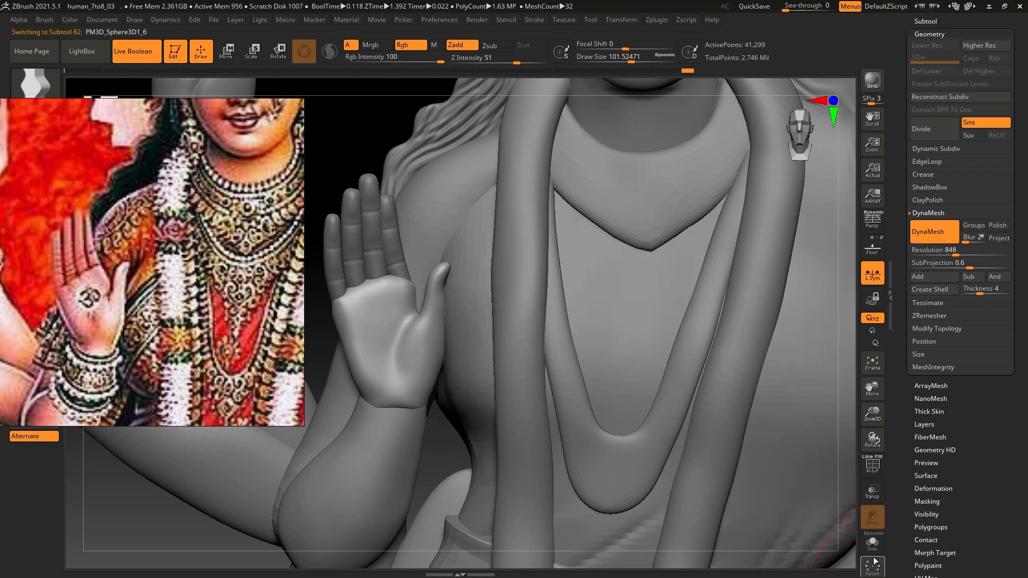
click(872, 543)
click(872, 248)
key(s)
drag(448, 268, 439, 268)
alt+right_drag(357, 324, 396, 319)
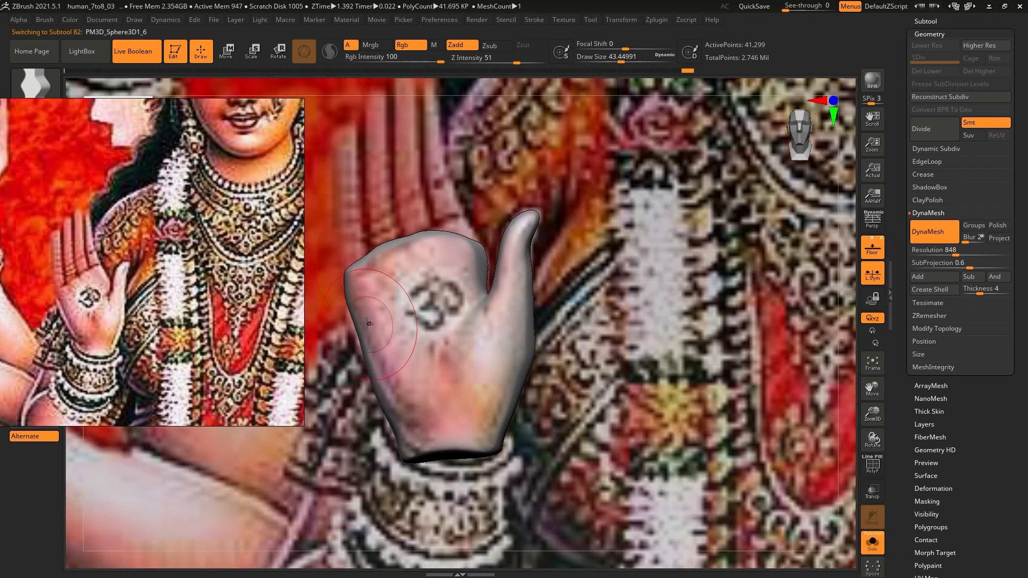
Step: Reshape the palm's upper edge, thumb and wrist with the Move brush to match the painted hand, and smooth the finger side
key(s)
drag(470, 286, 471, 241)
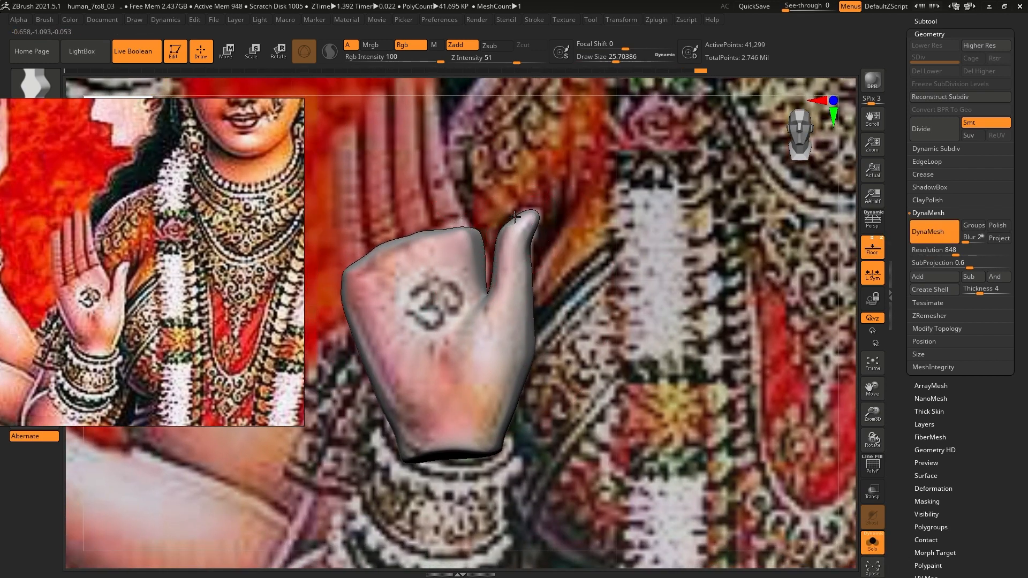
key(s)
drag(509, 348, 503, 338)
key(s)
mouse_move(400, 431)
mouse_down()
mouse_move(431, 439)
mouse_move(444, 461)
mouse_move(455, 441)
mouse_up()
alt+right_drag(380, 257, 390, 307)
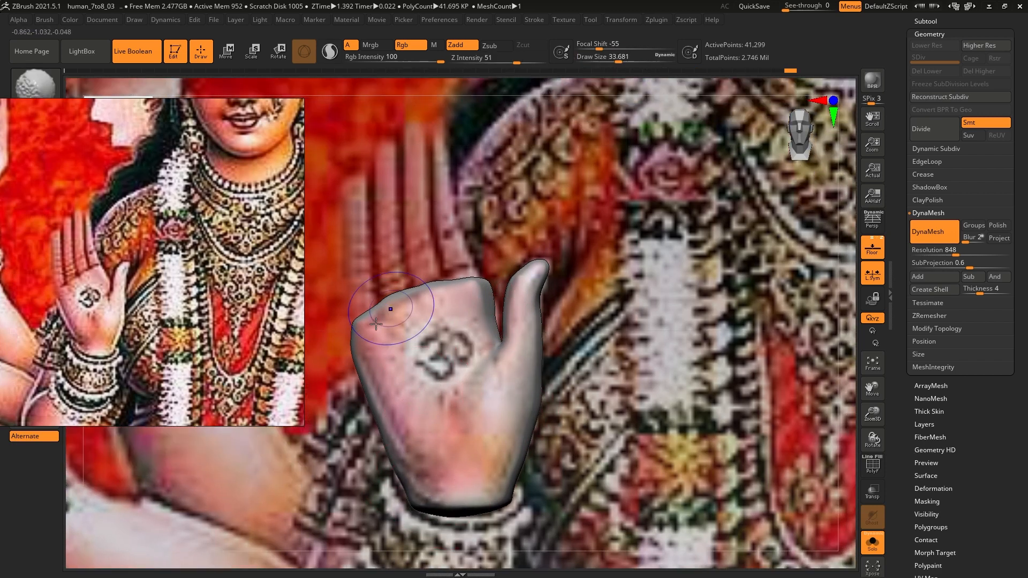
shift+drag(390, 307, 412, 295)
Step: Restore the full figure without the reference backdrop, check the palm against the body, and select the torso beside the thumb
click(871, 247)
click(872, 545)
alt+click(501, 330)
right_drag(501, 289, 399, 378)
alt+click(396, 382)
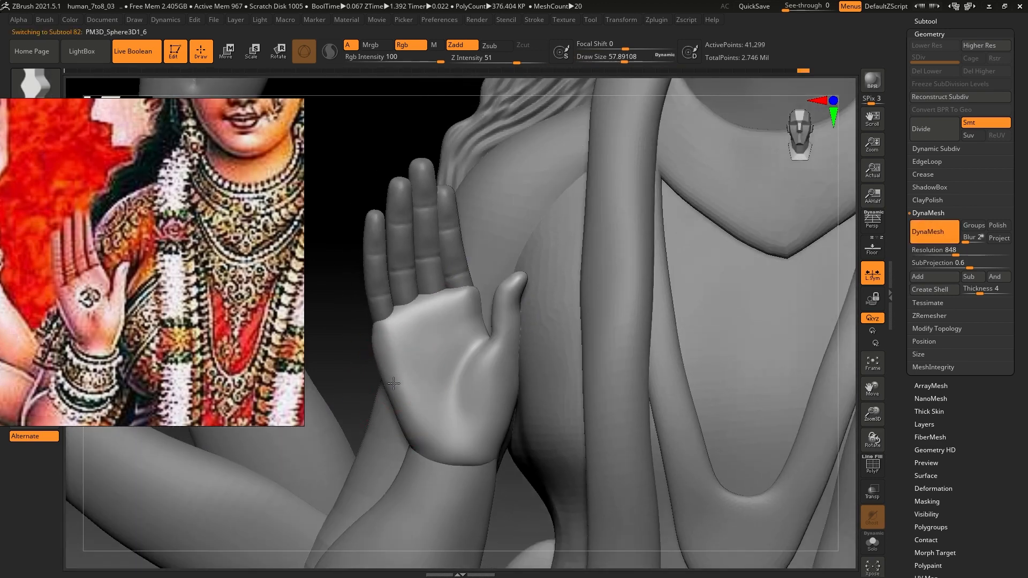
alt+click(539, 349)
key(s)
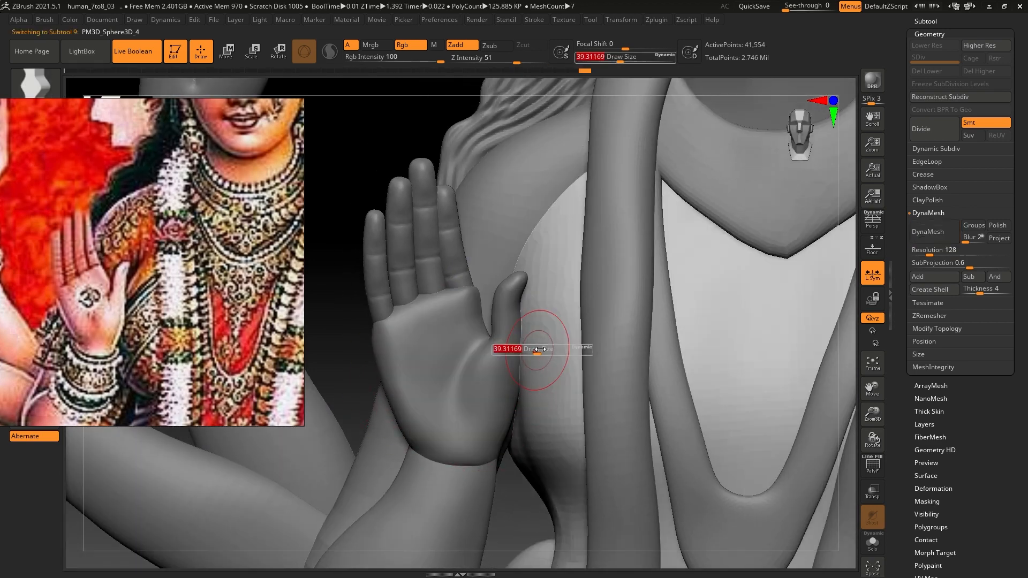
drag(542, 349, 556, 349)
Step: Check the wrist between the raised forearm and hand, and select the palm for detailing at a finer brush size
mouse_move(556, 350)
ctrl+right_down()
mouse_move(544, 326)
mouse_move(577, 377)
mouse_move(547, 436)
mouse_move(542, 252)
ctrl+right_up()
alt+click(449, 420)
mouse_move(450, 420)
right_down()
mouse_move(474, 349)
mouse_move(473, 385)
mouse_move(466, 358)
mouse_move(483, 357)
right_up()
alt+click(466, 419)
alt+click(471, 364)
key(s)
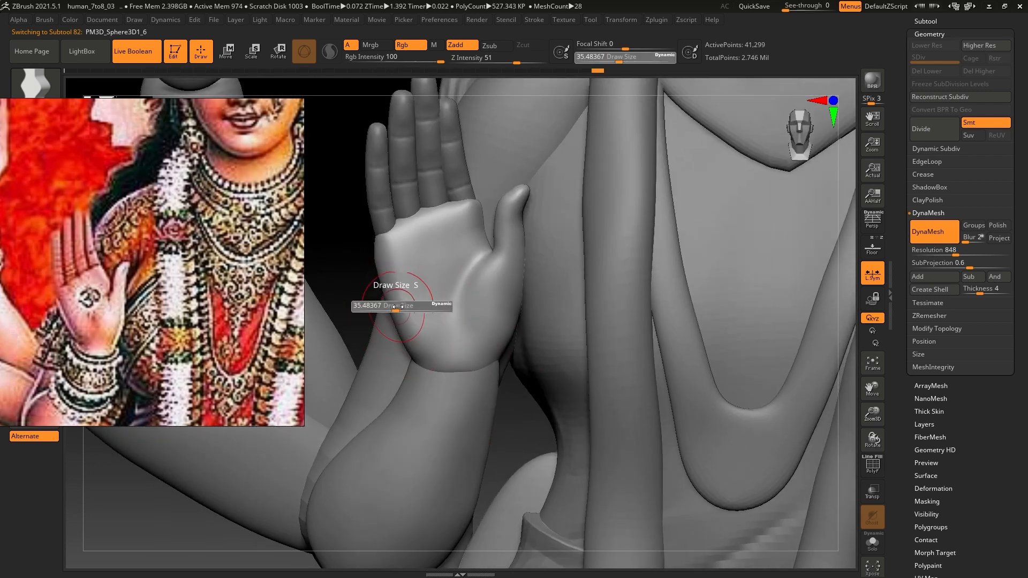
drag(397, 309, 405, 308)
ctrl+right_drag(444, 304, 494, 377)
Step: Carve a shallow crease across the base of the palm at the wrist with a subtractive brush at draw size about 20.5
click(34, 96)
click(537, 322)
key(s)
drag(444, 343, 406, 343)
key(u)
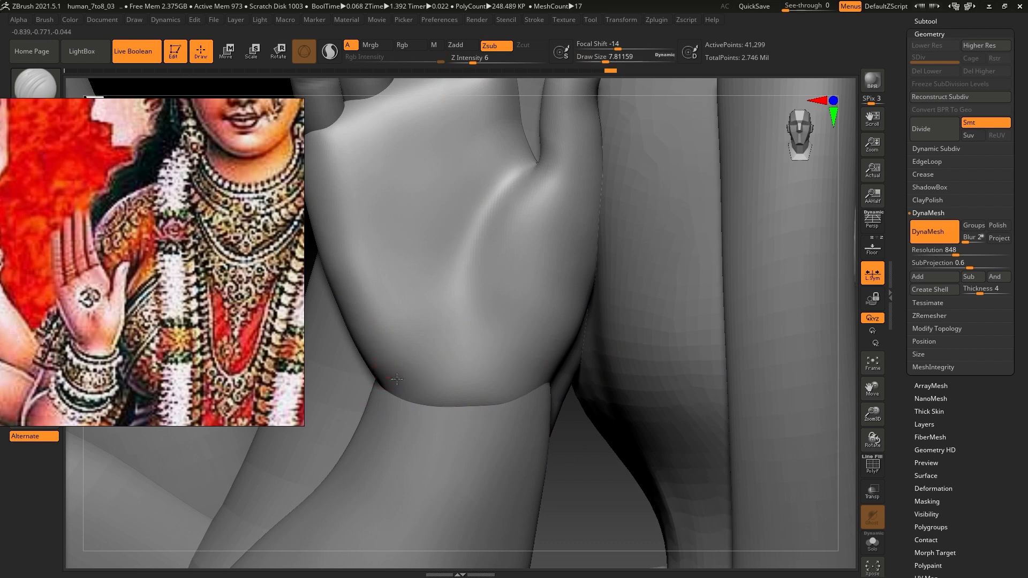
key(s)
drag(383, 381, 388, 381)
mouse_move(388, 379)
mouse_down()
mouse_move(467, 348)
mouse_move(387, 381)
mouse_up()
key(s)
mouse_move(387, 379)
mouse_down()
mouse_move(443, 373)
mouse_move(469, 351)
mouse_up()
Step: Deepen the crease across the wrist with Z intensity 15 and soften its edges
click(481, 63)
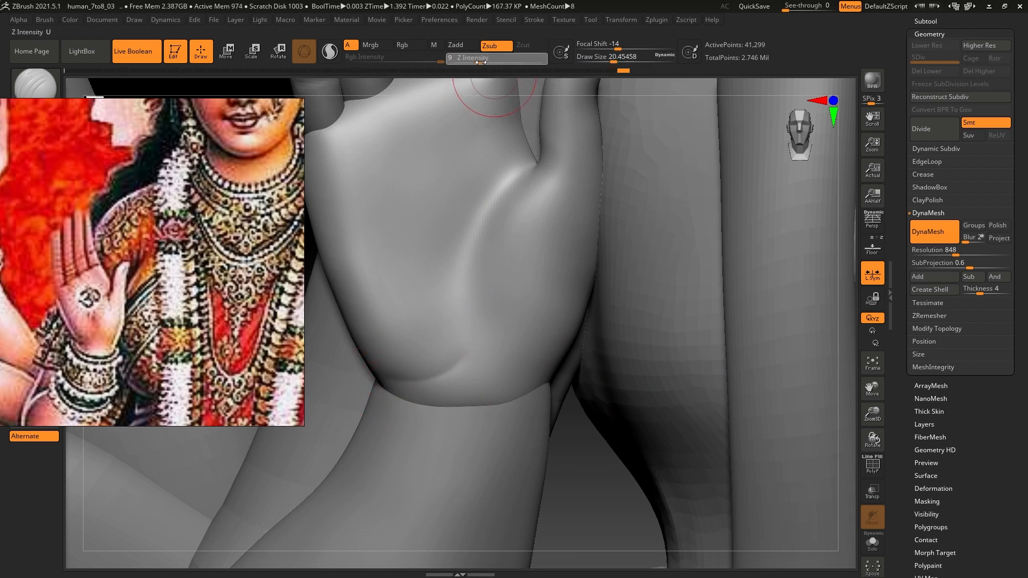
drag(481, 62, 487, 62)
drag(377, 381, 452, 367)
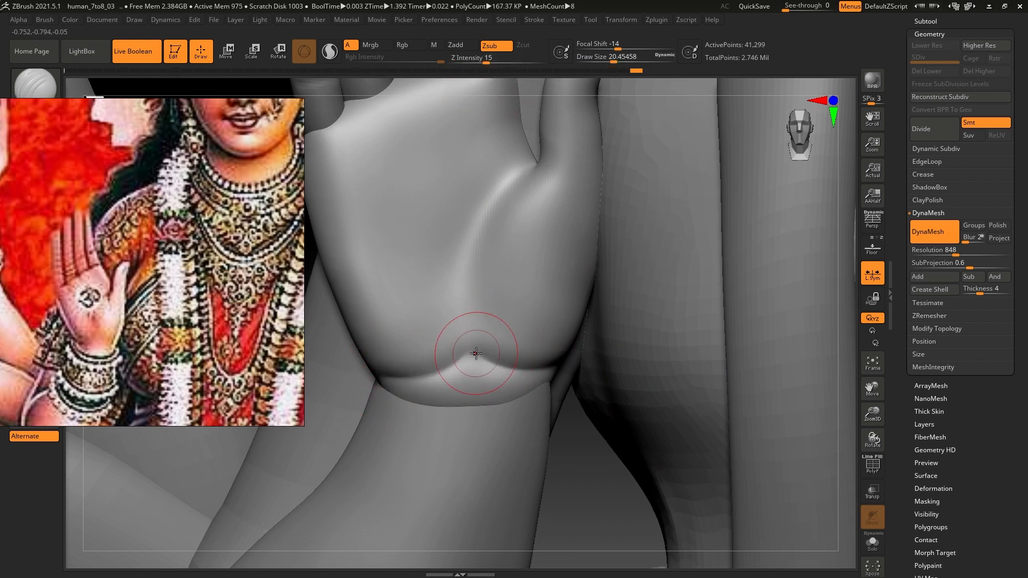
key(s)
drag(472, 329, 476, 329)
mouse_move(459, 380)
shift+mouse_down()
mouse_move(415, 390)
mouse_move(435, 368)
shift+mouse_up()
key(s)
drag(379, 380, 516, 375)
Step: Carve the palm crease around the thumb's base from the thumb web towards the wrist, and smooth it into the palm
alt+right_drag(491, 206, 481, 272)
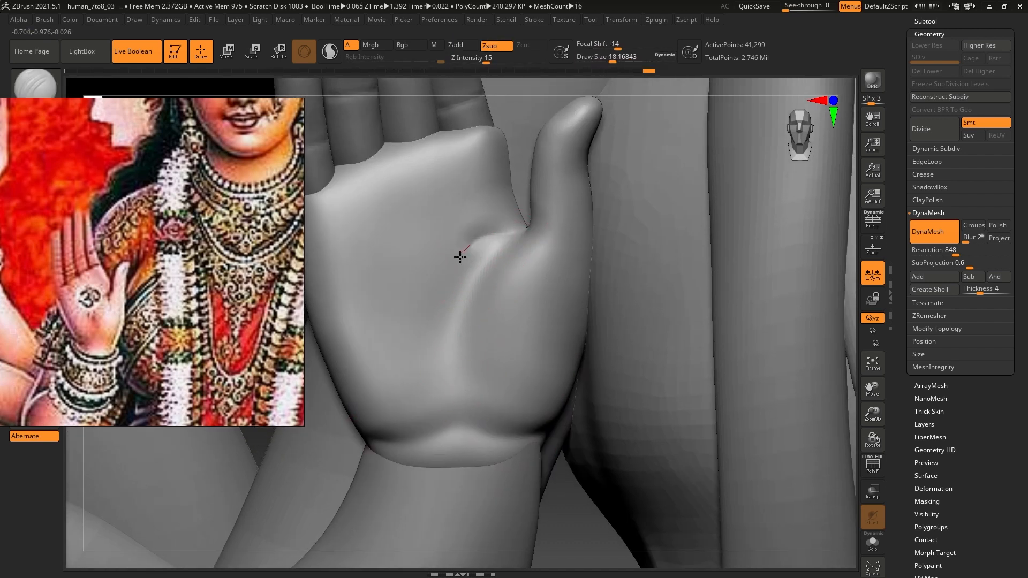
drag(484, 239, 431, 387)
alt+right_drag(423, 291, 442, 332)
key(s)
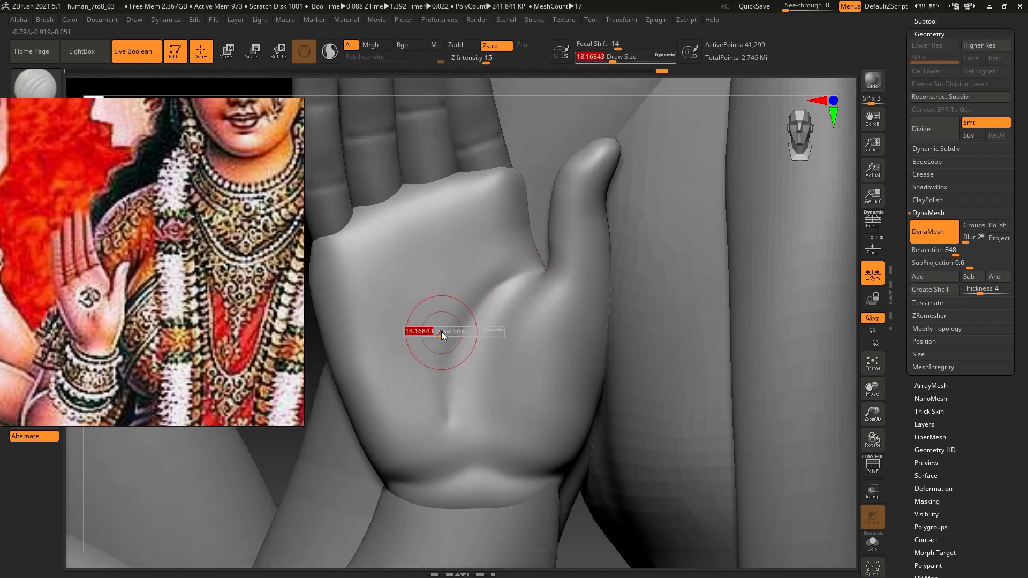
drag(442, 332, 444, 332)
shift+drag(450, 332, 435, 410)
key(b)
click(446, 267)
mouse_move(535, 284)
shift+mouse_down()
mouse_move(496, 323)
mouse_move(475, 427)
mouse_move(499, 399)
shift+mouse_up()
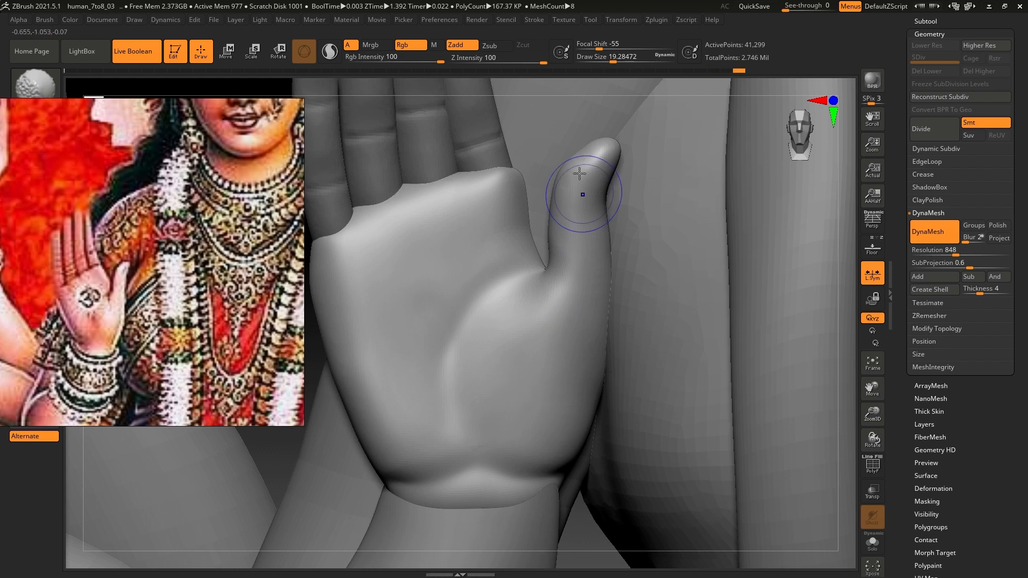
Step: Switch to another sculpting brush for the thumb and set its draw size to about 33.7
key(b)
click(499, 448)
key(s)
drag(574, 229, 581, 229)
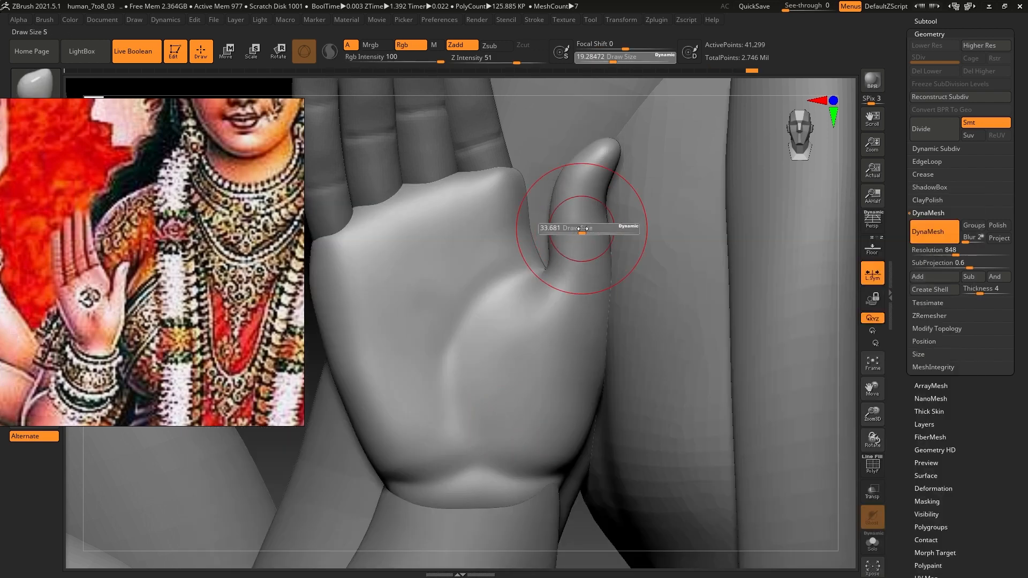
Step: Pull the raised hand's thumb inward with the Move brush and shift its little finger slightly down toward the palm
drag(610, 146, 593, 149)
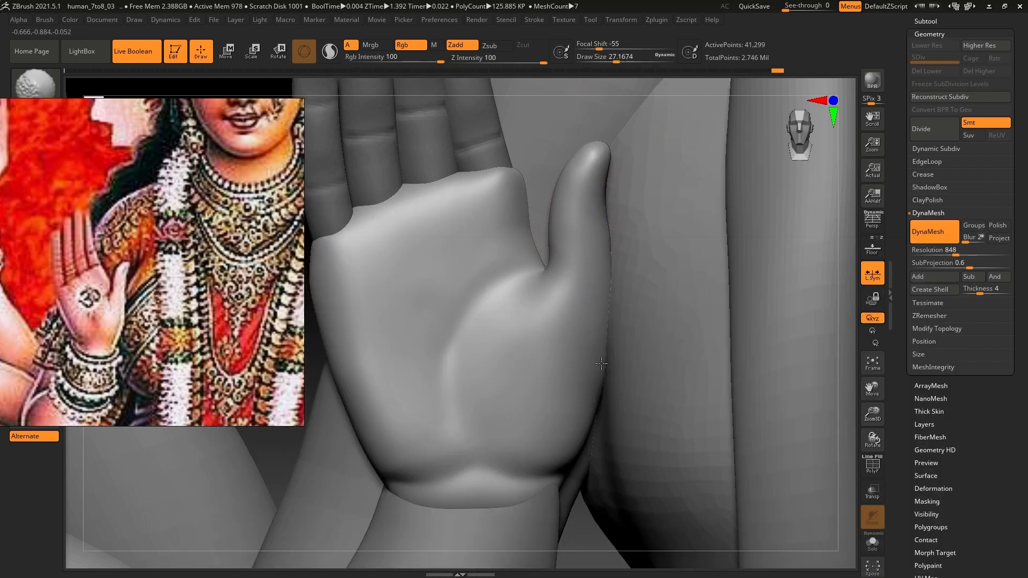
mouse_move(599, 295)
ctrl+right_down()
mouse_move(552, 321)
mouse_move(517, 297)
mouse_move(495, 194)
ctrl+right_up()
alt+click(499, 289)
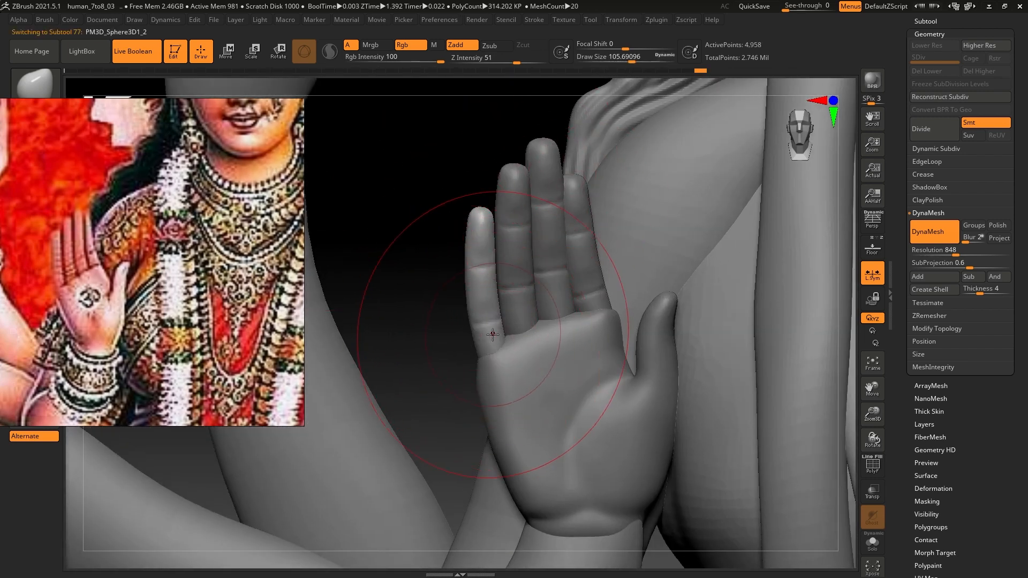
key(w)
drag(531, 250, 530, 258)
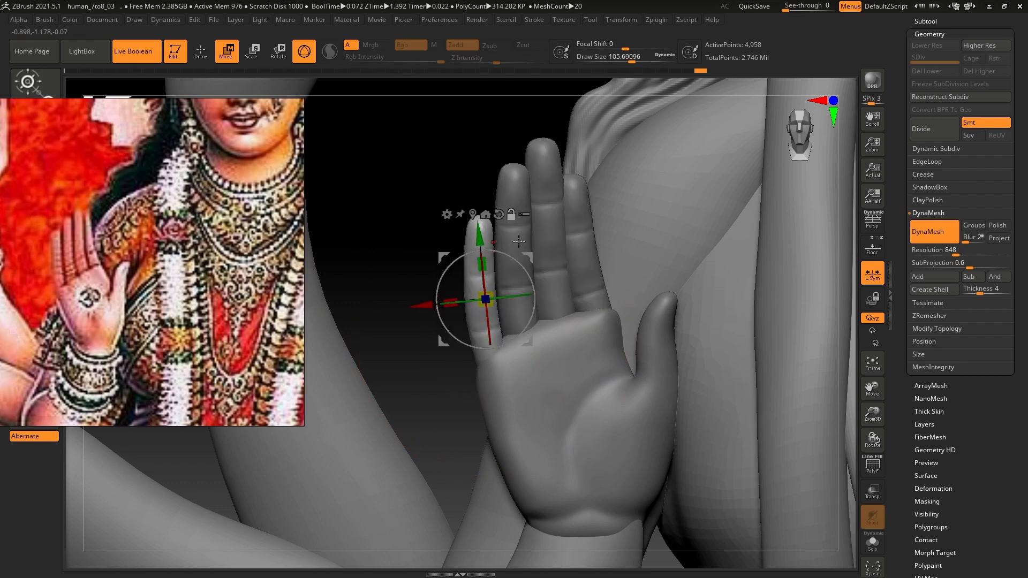
Step: Reposition the raised hand's ring finger, and select the middle and index fingers in turn
alt+click(512, 217)
drag(566, 204, 556, 236)
alt+click(559, 230)
alt+click(585, 248)
mouse_move(585, 248)
ctrl+right_down()
mouse_move(512, 303)
mouse_move(582, 379)
mouse_move(567, 348)
ctrl+right_up()
key(q)
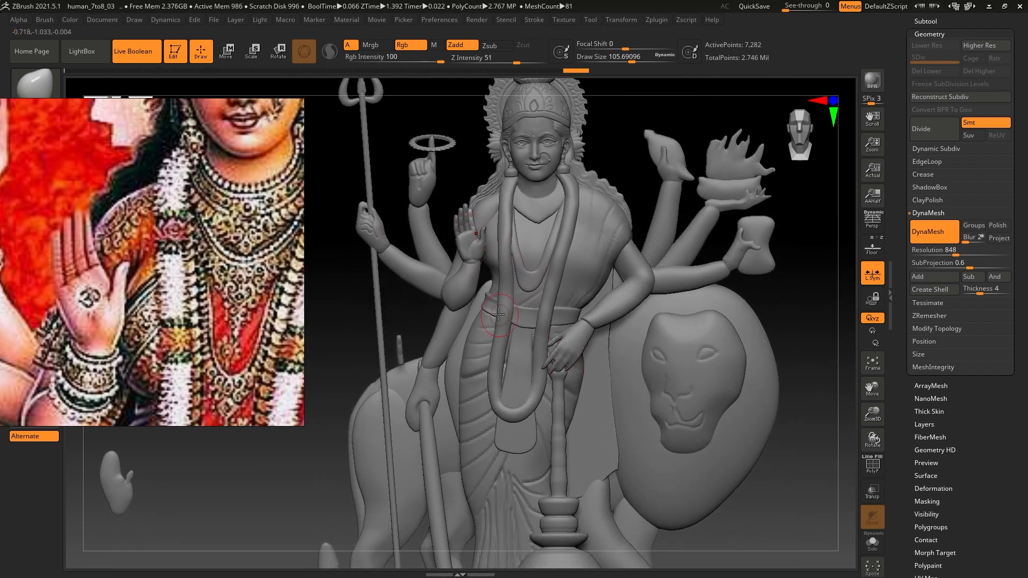
Step: Select the lowered hand resting on the mace and isolate it over the reference image
alt+right_drag(487, 309, 499, 201)
alt+right_drag(556, 265, 582, 281)
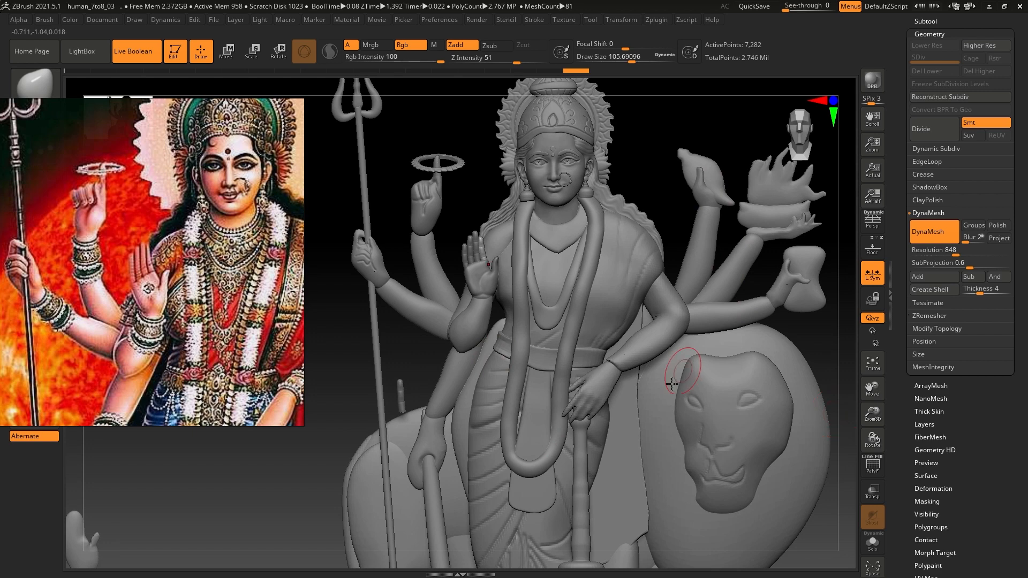
alt+click(591, 391)
mouse_move(591, 391)
ctrl+right_down()
mouse_move(589, 455)
mouse_move(541, 102)
mouse_move(554, 249)
ctrl+right_up()
alt+right_drag(551, 358, 552, 345)
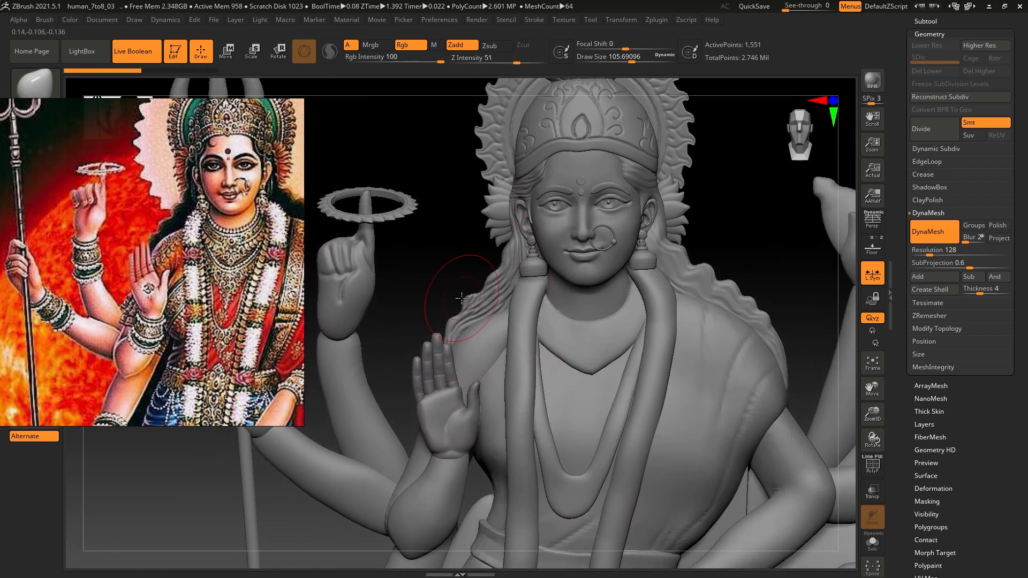
ctrl+right_drag(562, 418, 610, 321)
alt+right_drag(540, 273, 536, 257)
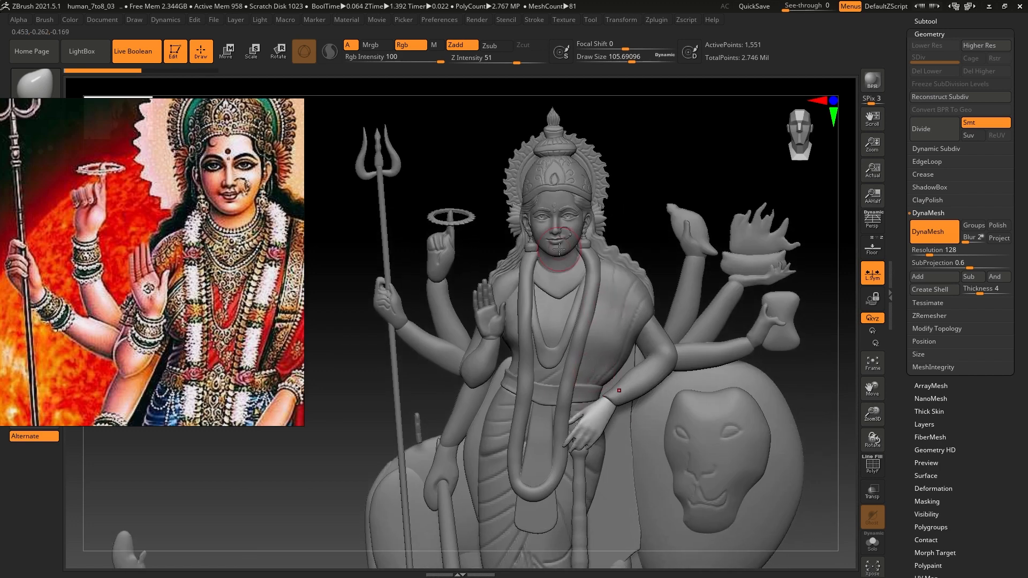
ctrl+right_drag(619, 440, 595, 514)
mouse_move(450, 86)
alt+right_down()
mouse_move(506, 197)
mouse_move(513, 175)
alt+right_up()
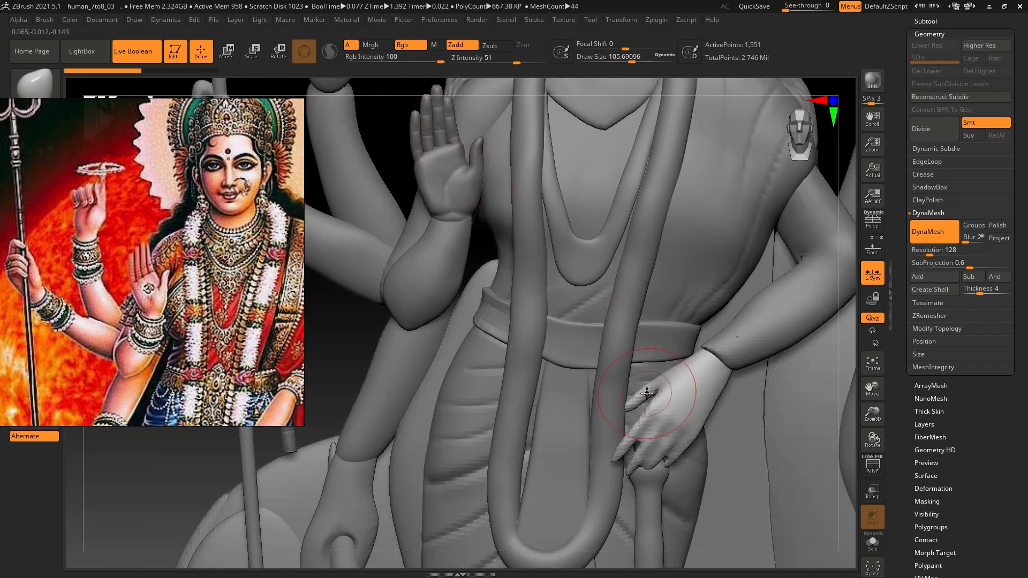
ctrl+right_drag(628, 415, 665, 375)
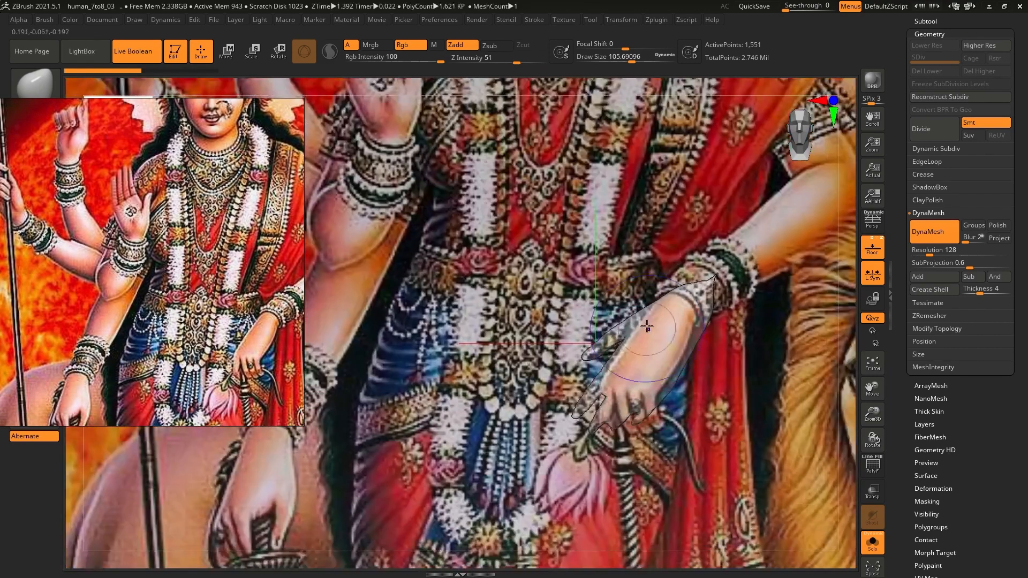
Step: Smooth away the thumb on the isolated hand, following the back of the hand in the reference
shift+drag(647, 327, 631, 356)
ctrl+right_drag(631, 356, 713, 339)
click(872, 238)
ctrl+right_drag(589, 257, 594, 311)
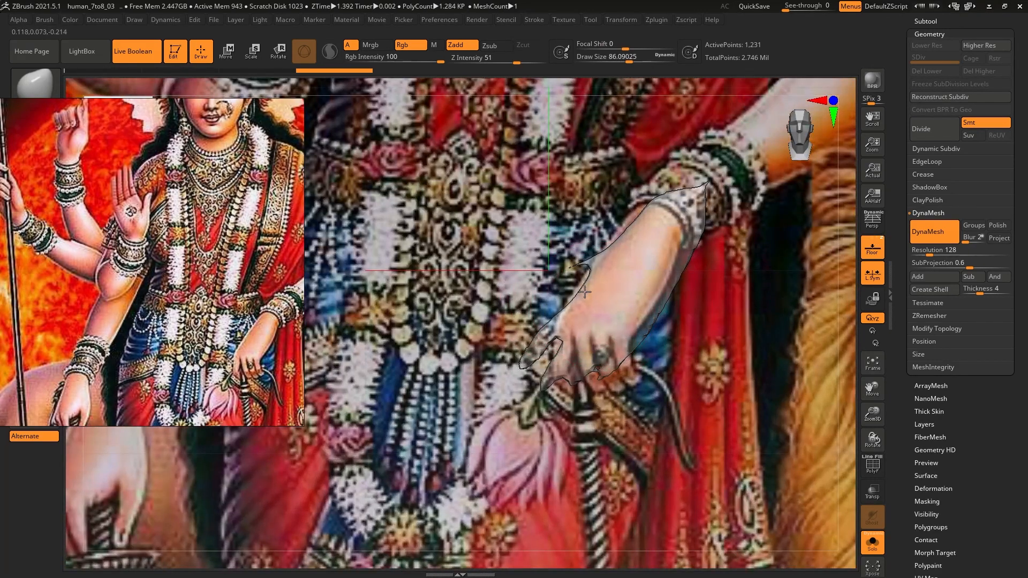
mouse_move(585, 292)
shift+mouse_down()
mouse_move(610, 272)
mouse_move(595, 266)
mouse_move(605, 281)
mouse_move(612, 274)
shift+mouse_up()
key(bracketleft)
key(s)
drag(620, 277, 627, 277)
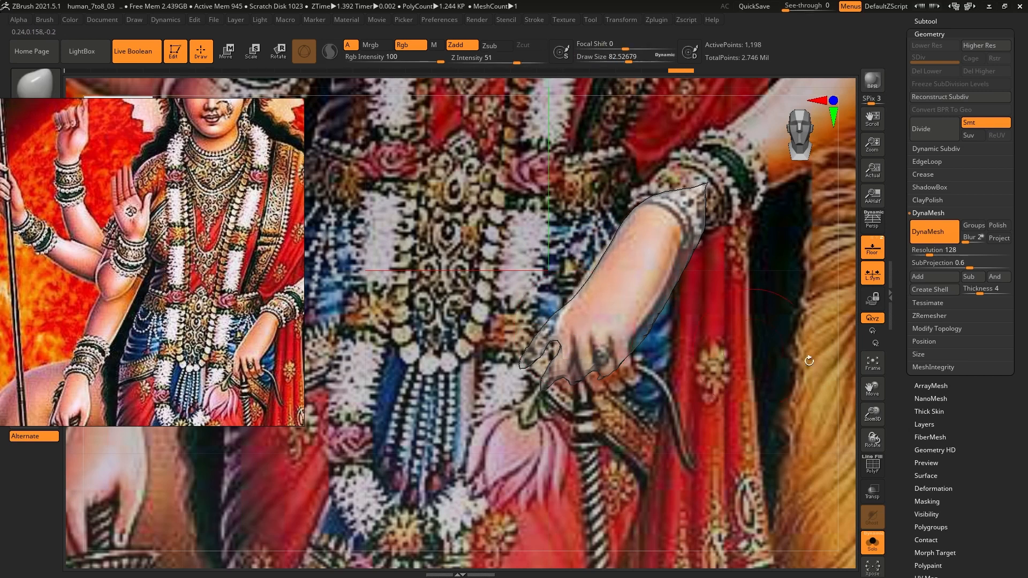
Step: Remesh the isolated hand at DynaMesh resolution 400 without the reference image and smooth down its remaining finger stubs
key(shift+p)
click(936, 252)
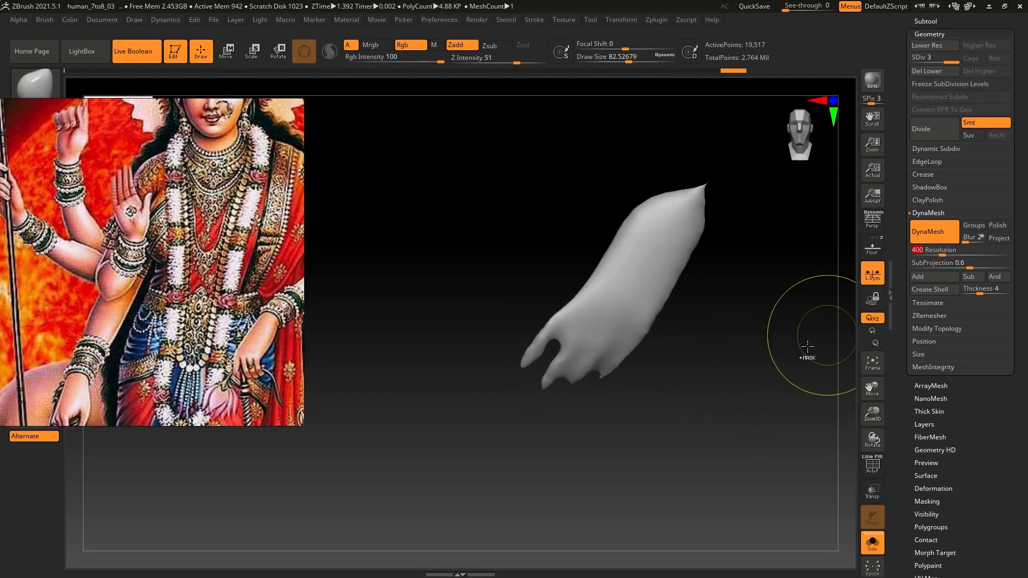
text(400)
key(Return)
ctrl+drag(808, 342, 750, 385)
key(shift)
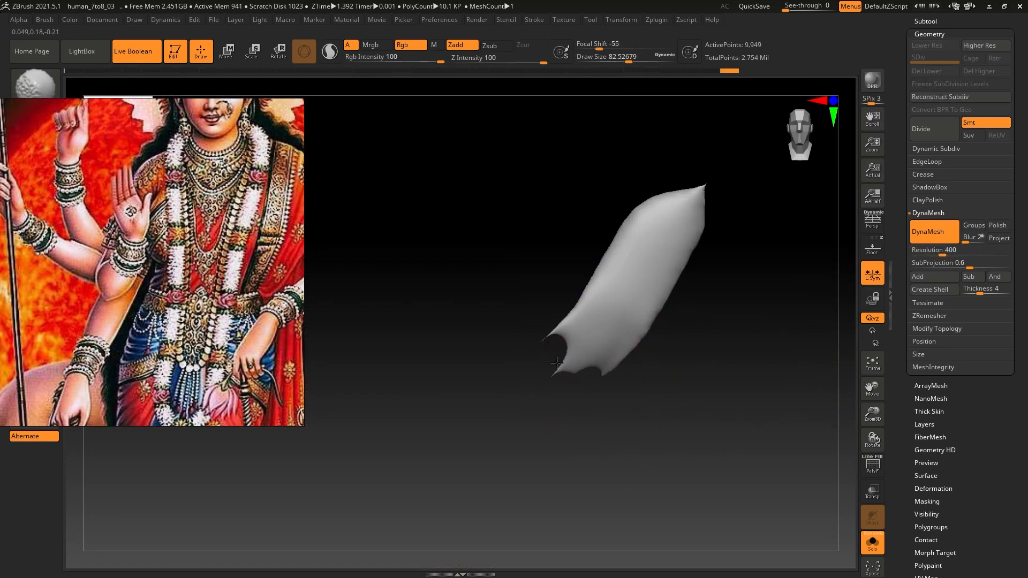
Step: Thicken the palm with the Inflat brush, filling out the finger end
key(b)
key(i)
key(n)
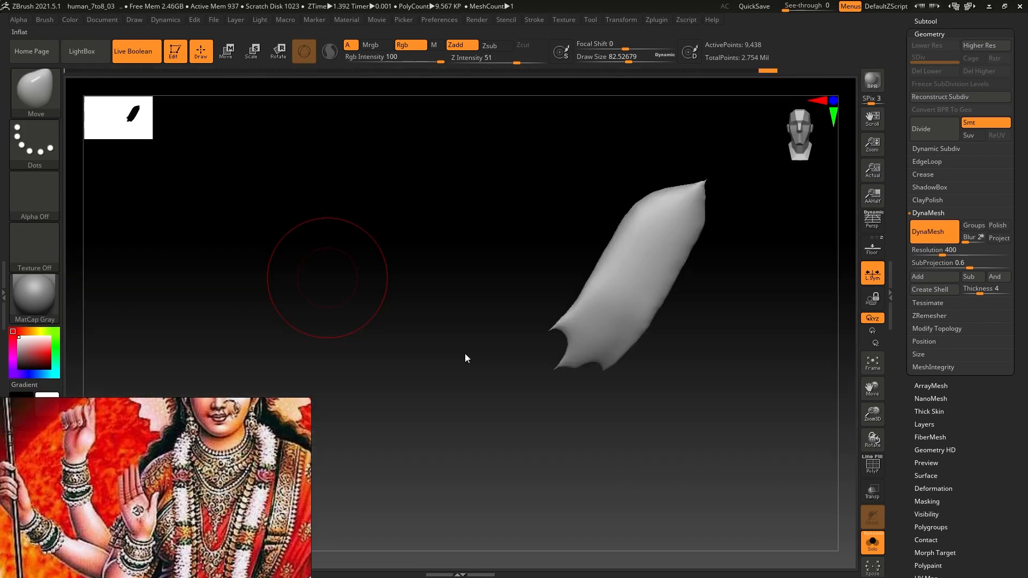
mouse_move(610, 328)
mouse_down()
mouse_move(648, 257)
mouse_move(585, 338)
mouse_move(567, 336)
mouse_up()
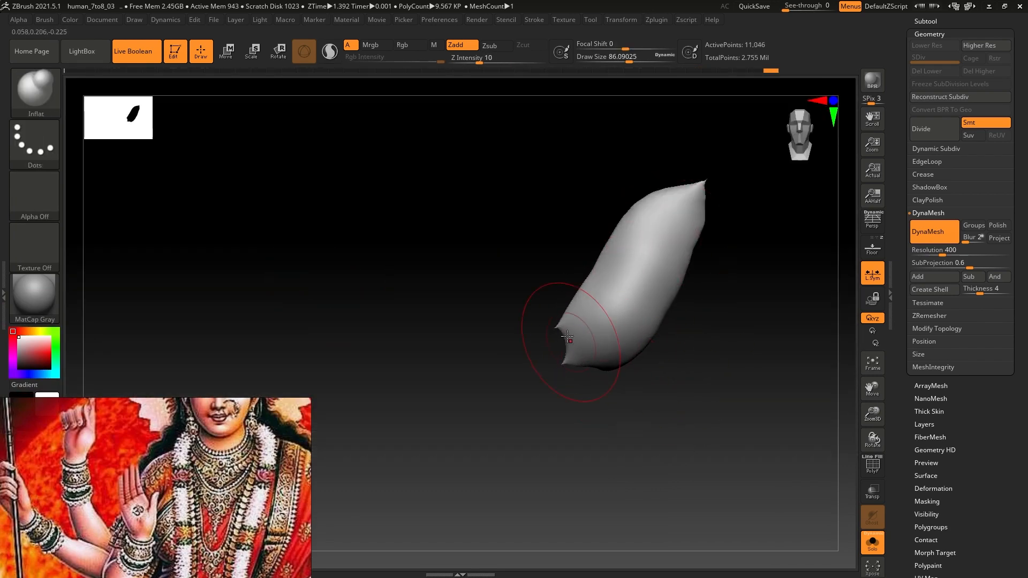
Step: Remesh the palm with DynaMesh and smooth its pointed corners at the finger and wrist ends
ctrl+drag(711, 390, 707, 438)
ctrl+drag(725, 282, 718, 358)
shift+drag(563, 332, 576, 354)
shift+drag(685, 211, 696, 201)
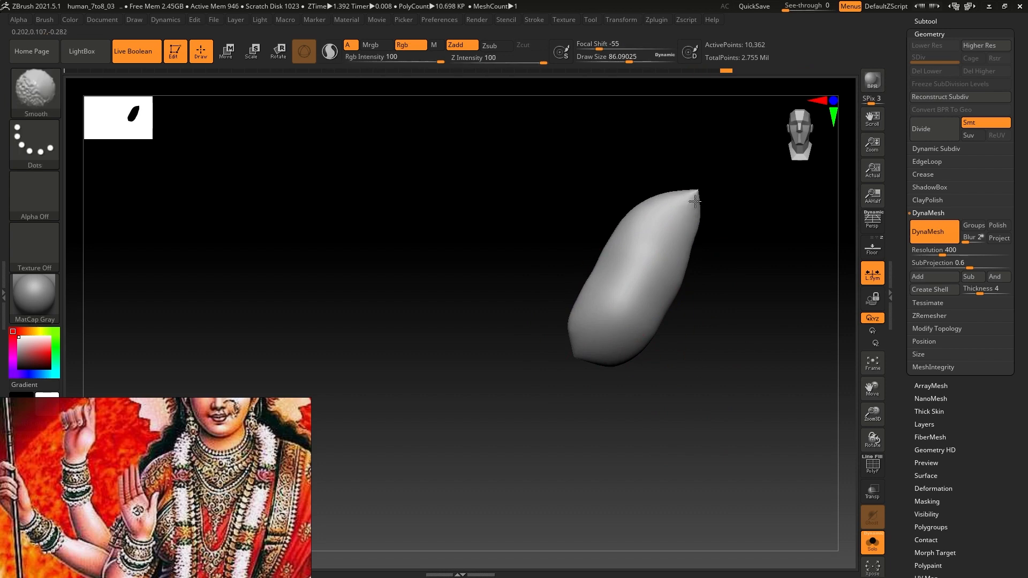
ctrl+drag(729, 241, 806, 298)
Step: Show the reference image and fit the palm's outline to the painted hand with the Move brush
click(872, 247)
key(b)
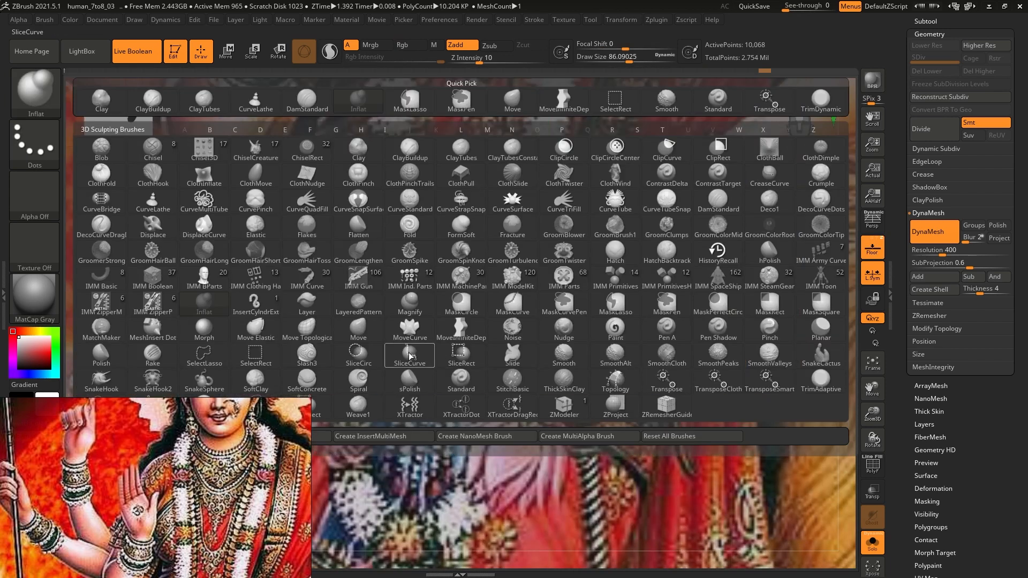
key(m)
key(v)
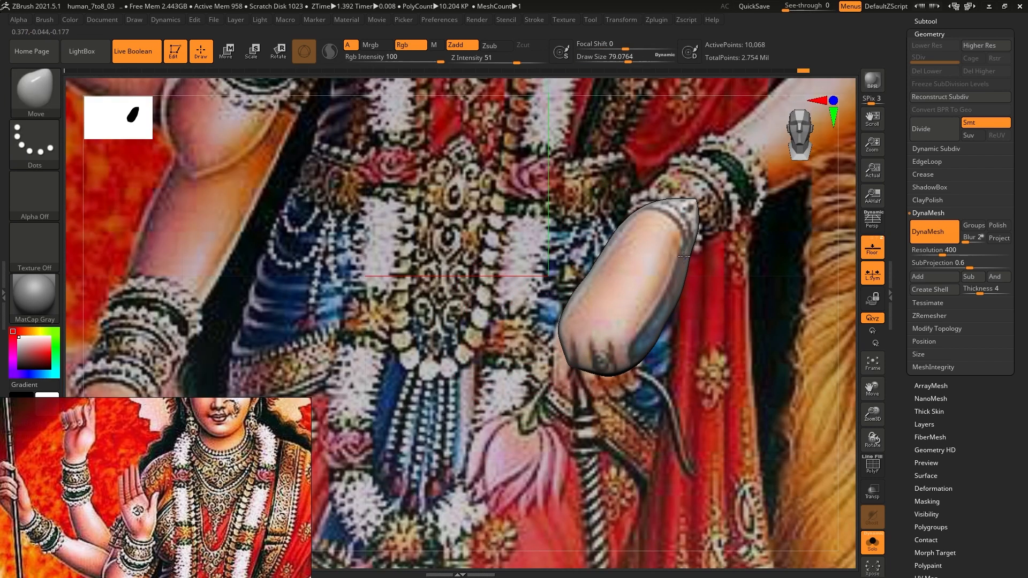
drag(634, 342, 626, 336)
shift+drag(656, 279, 624, 349)
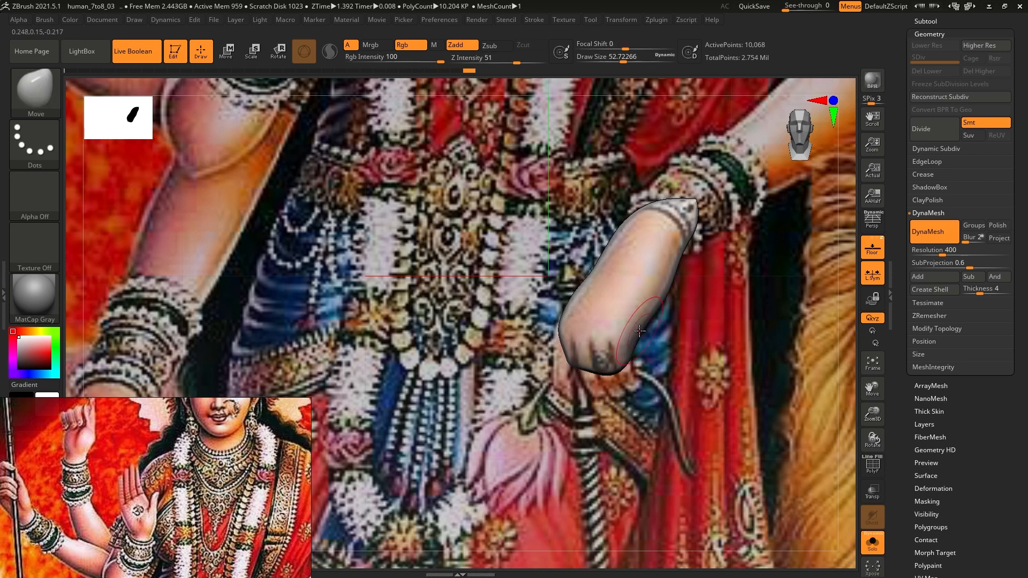
mouse_move(643, 207)
shift+mouse_down()
mouse_move(608, 273)
mouse_move(592, 340)
mouse_move(581, 339)
shift+mouse_up()
Step: Refine the palm's edge near the knuckles against the reference using a smaller Move brush
key(s)
alt+right_drag(581, 340, 577, 338)
key(s)
drag(571, 354, 562, 354)
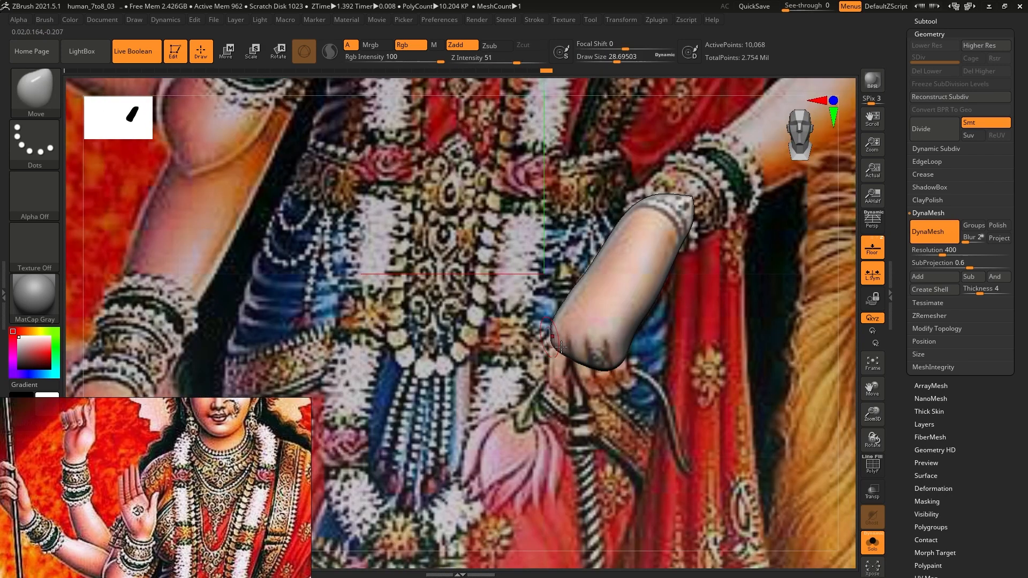
key(bracketright)
key(bracketright)
alt+right_drag(610, 362, 608, 365)
Step: Adjust the palm's knuckle edge through its full thickness with the MoveInfiniteDepth brush
key(b)
key(m)
key(i)
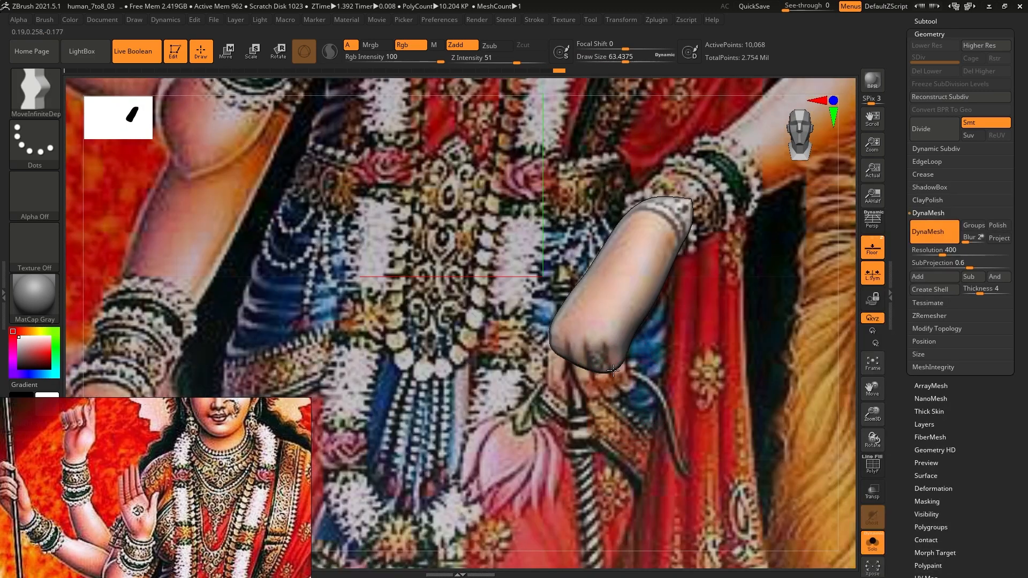
shift+drag(603, 374, 603, 370)
Step: Trim the palm straight across at the knuckles and reduce the brush size
ctrl+shift+drag(538, 354, 648, 354)
key(s)
drag(583, 346, 571, 353)
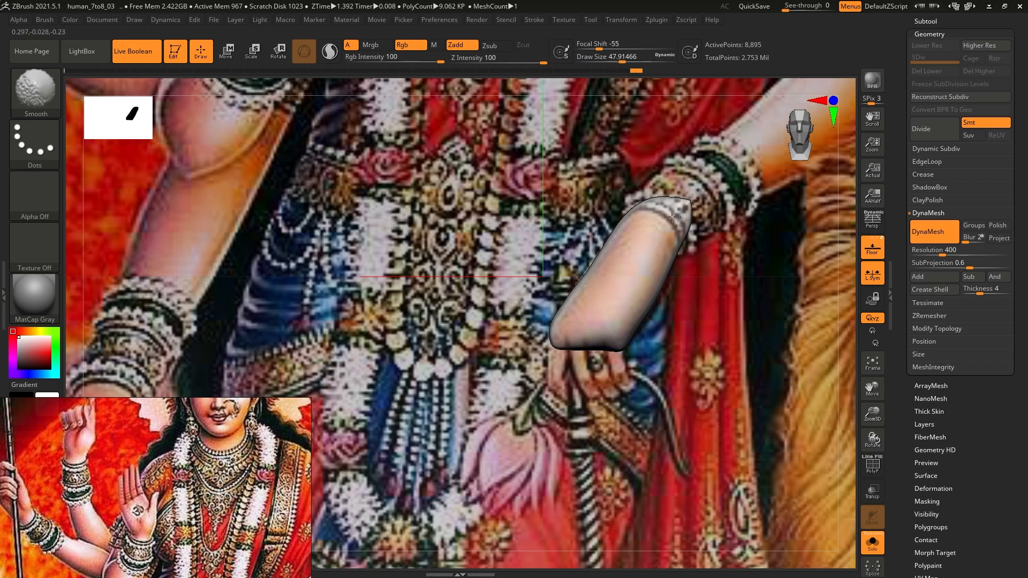
Step: Smooth the palm's edges from the knuckles to the wrist and remesh it with DynaMesh
mouse_move(673, 217)
shift+mouse_down()
mouse_move(602, 264)
mouse_move(555, 326)
shift+mouse_up()
shift+drag(652, 264, 670, 225)
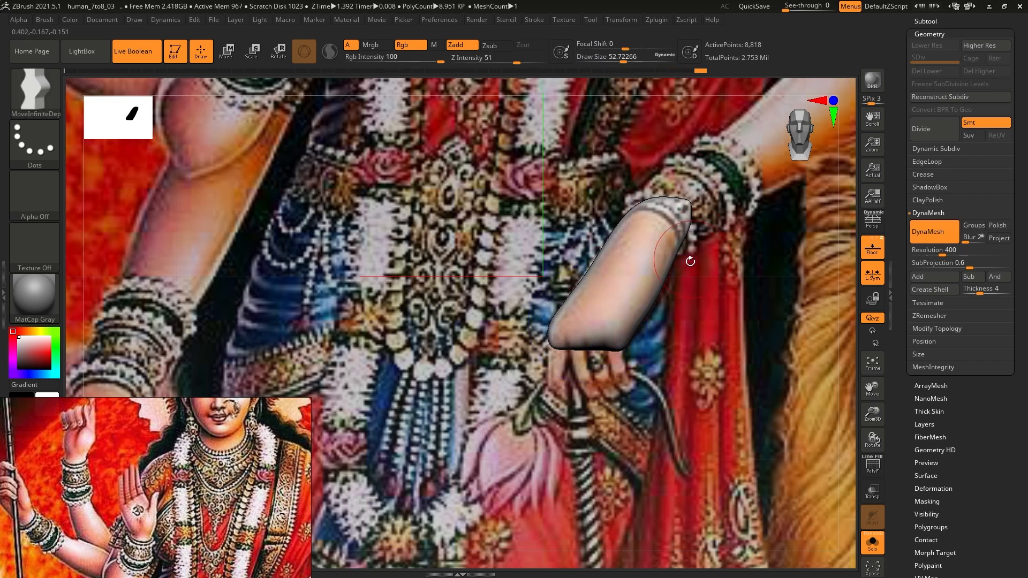
shift+drag(691, 262, 683, 206)
ctrl+drag(739, 241, 777, 262)
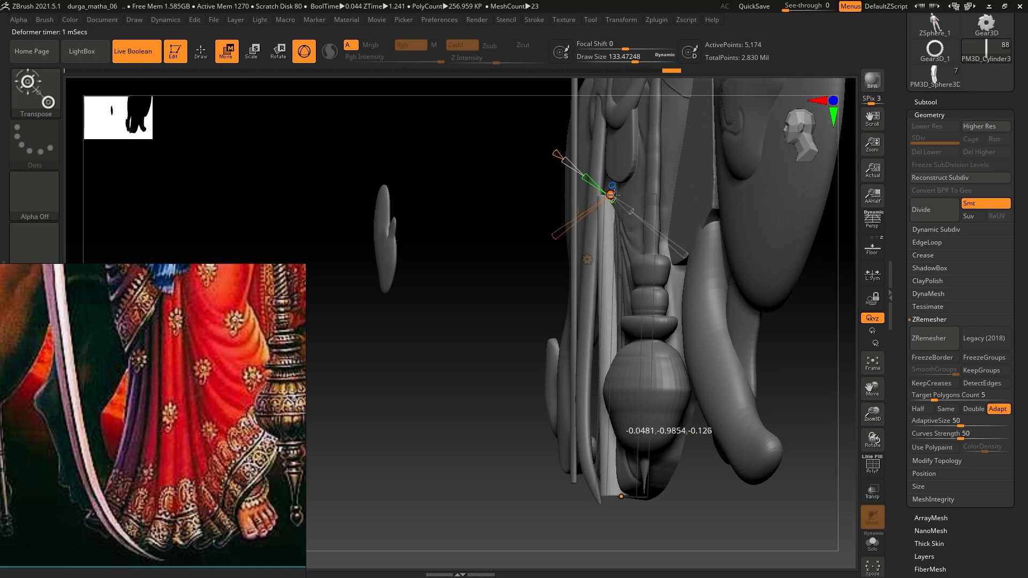
Step: Bend the upper end of the tapered cloth-fold cylinder in front of the skirt with the curve deformer
mouse_move(612, 194)
mouse_down()
mouse_move(636, 214)
mouse_move(628, 203)
mouse_up()
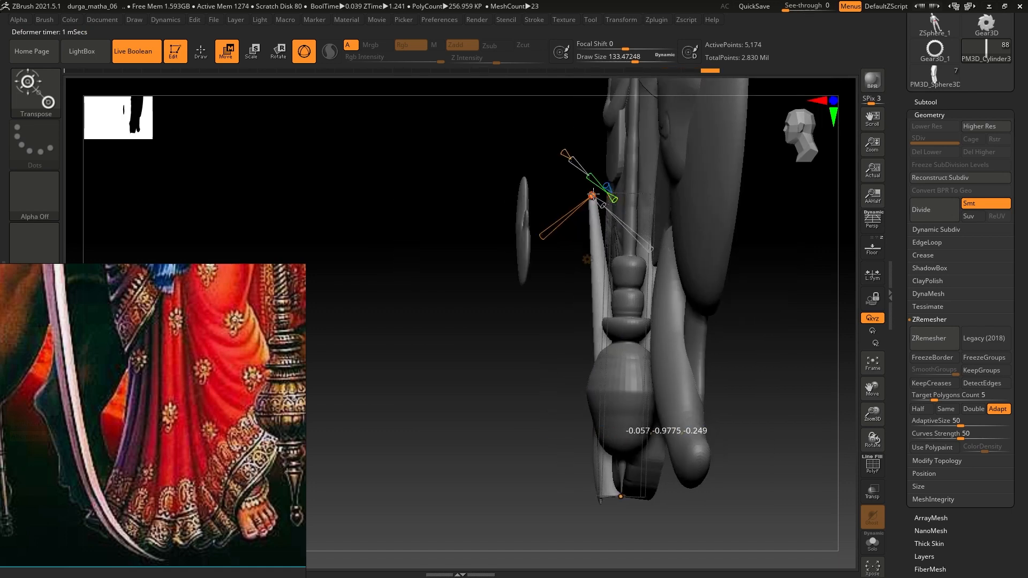
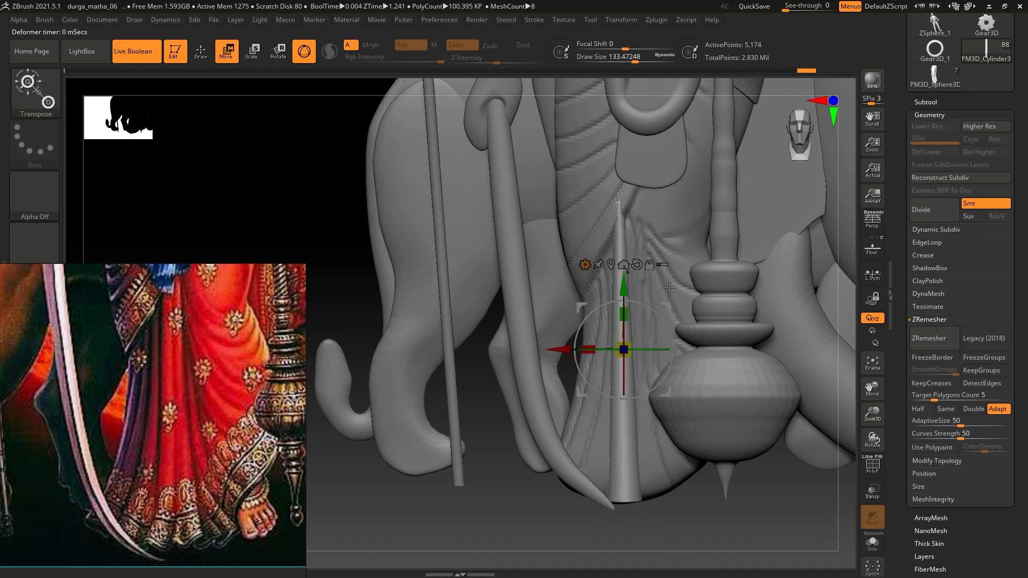
alt+right_drag(670, 288, 664, 252)
key(ctrl+z)
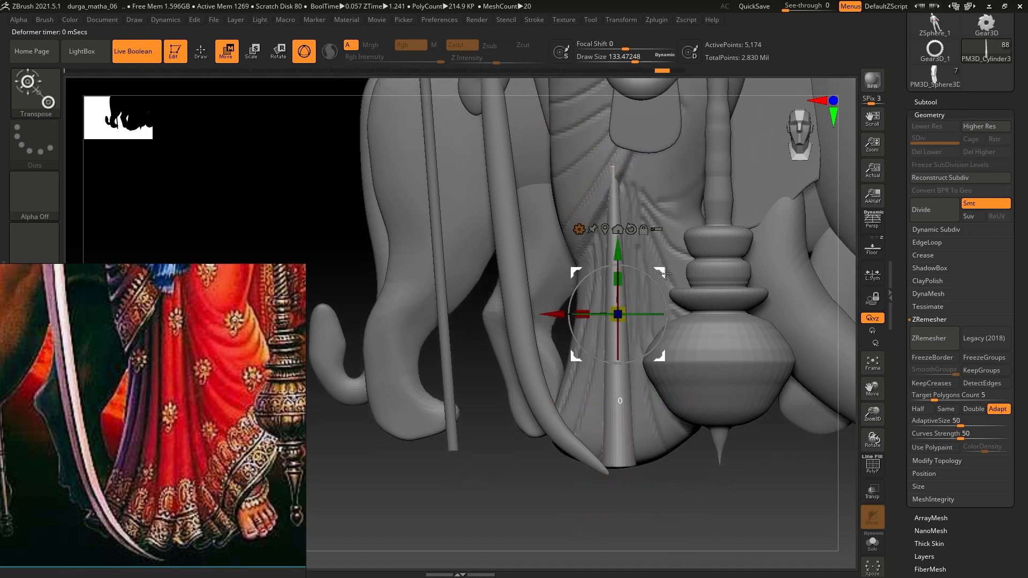
key(ctrl+shift+z)
Step: Bend the fold cylinder's lower end and middle to follow the skirt pleat in the reference image
drag(622, 467, 612, 470)
drag(622, 393, 618, 393)
drag(618, 318, 624, 321)
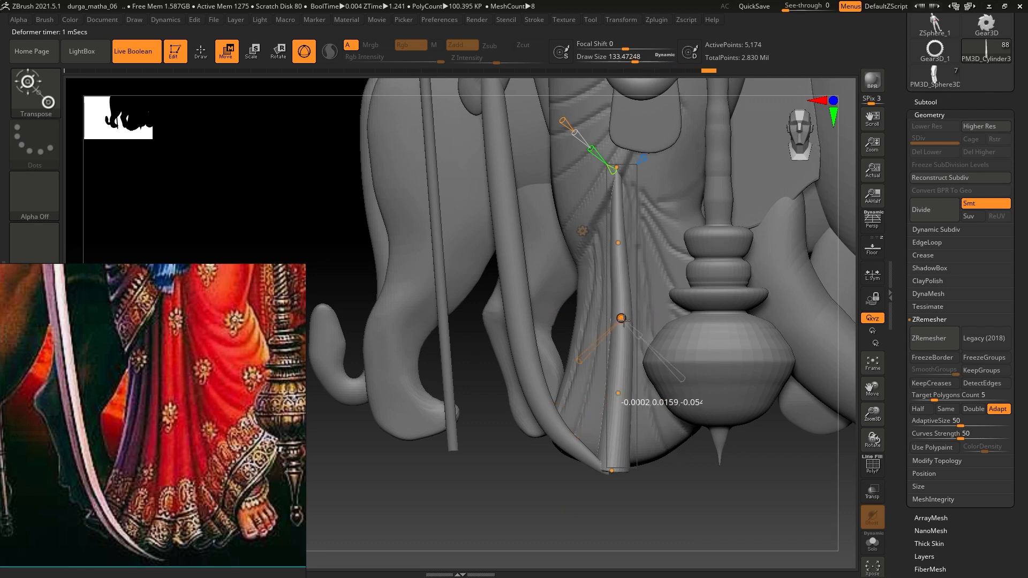
key(shift+p)
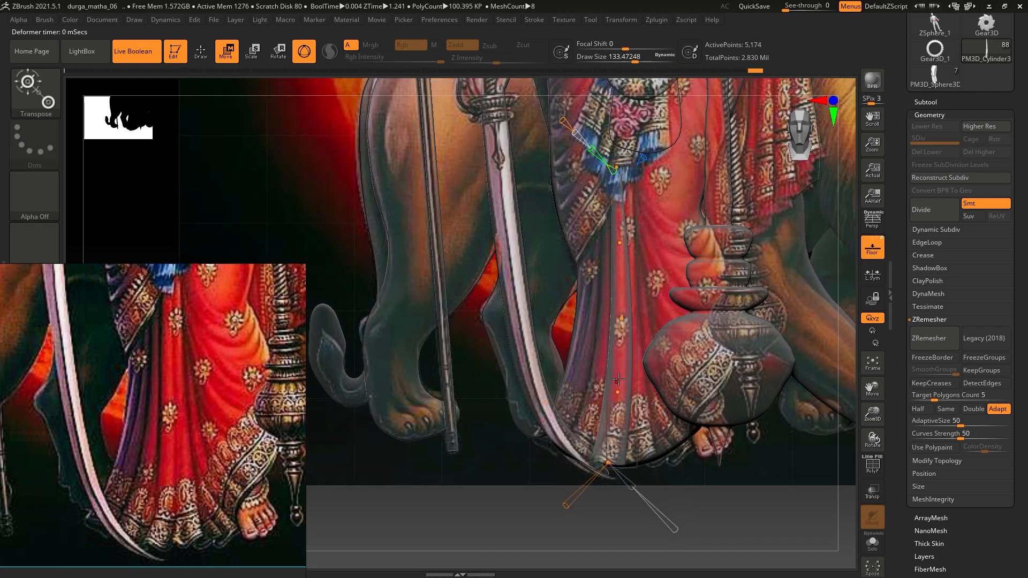
drag(623, 392, 616, 393)
drag(622, 319, 620, 318)
key(w)
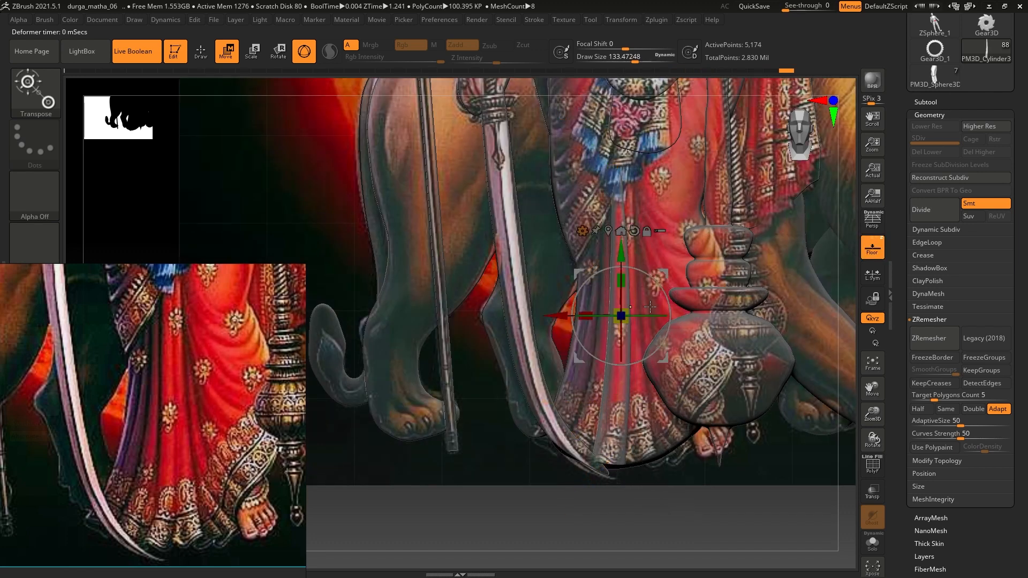
Step: Duplicate the fold cylinder and place the copy, tilted, along the neighbouring pleat toward the curved sword
key(ctrl+shift+d)
mouse_move(668, 273)
mouse_down()
mouse_move(642, 275)
mouse_move(642, 304)
mouse_move(653, 273)
mouse_up()
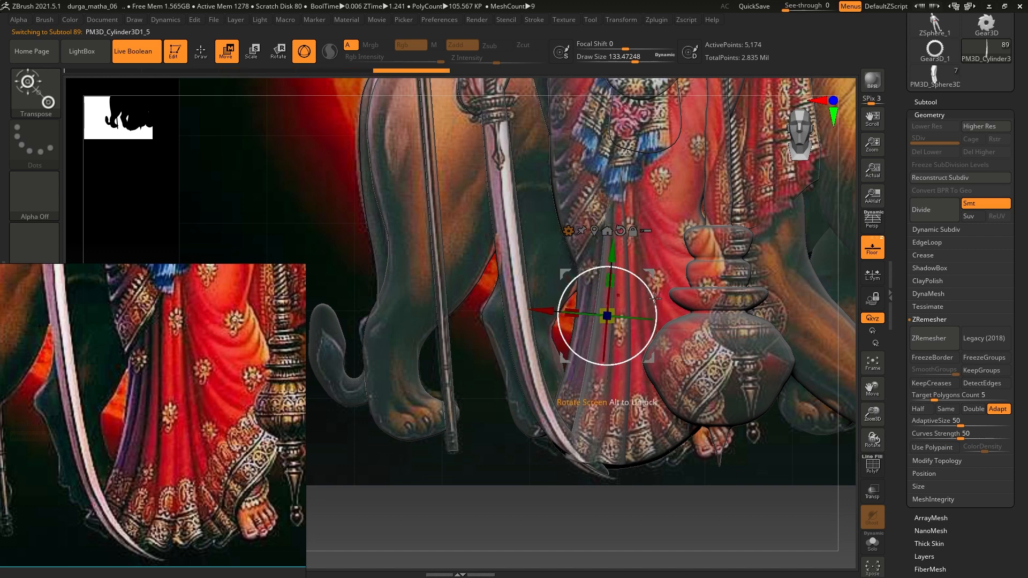
click(872, 247)
ctrl+right_drag(655, 316, 653, 274)
drag(653, 274, 652, 282)
right_drag(653, 281, 636, 327)
Step: Bend the copied fold's top, middle and hem end to follow the curved skirt surface
key(w)
drag(625, 140, 600, 152)
right_drag(611, 241, 603, 242)
drag(610, 272, 608, 275)
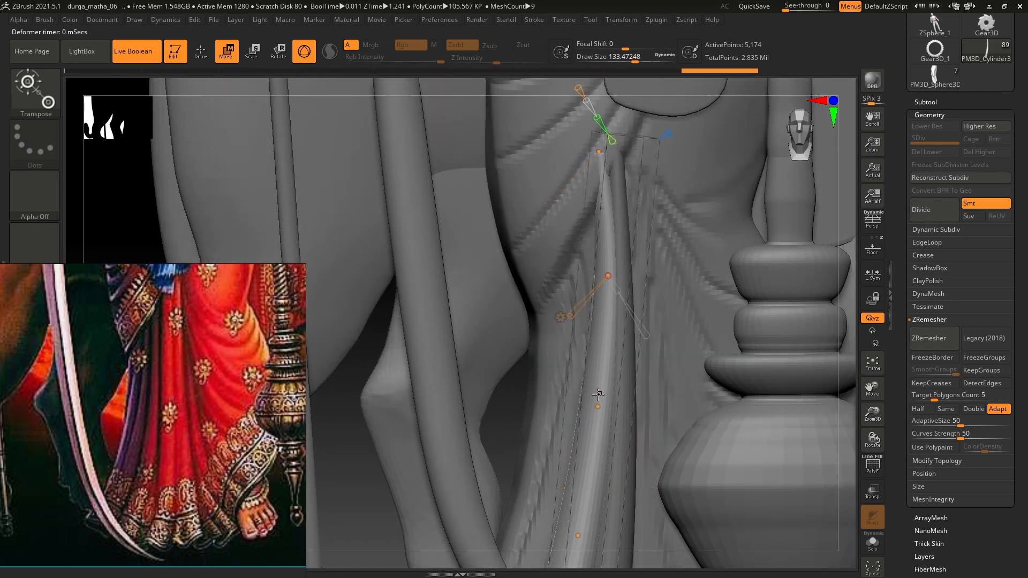
ctrl+right_drag(639, 358, 572, 482)
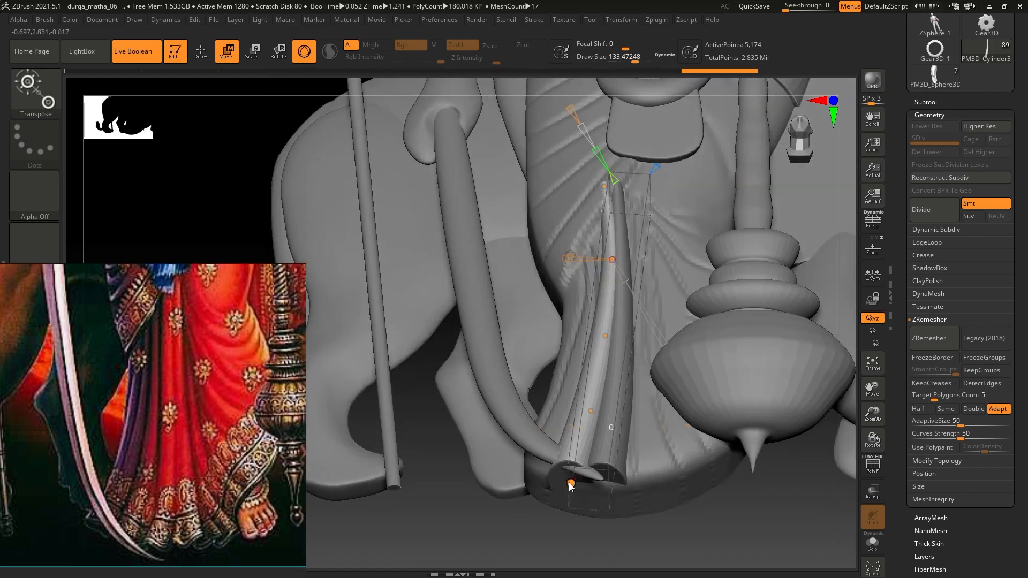
drag(572, 484, 569, 496)
right_drag(576, 472, 616, 337)
right_drag(644, 298, 683, 293)
Step: Duplicate the bent fold and place the copy, tilted further, toward the sword, checking it against the reference image
key(ctrl+shift+d)
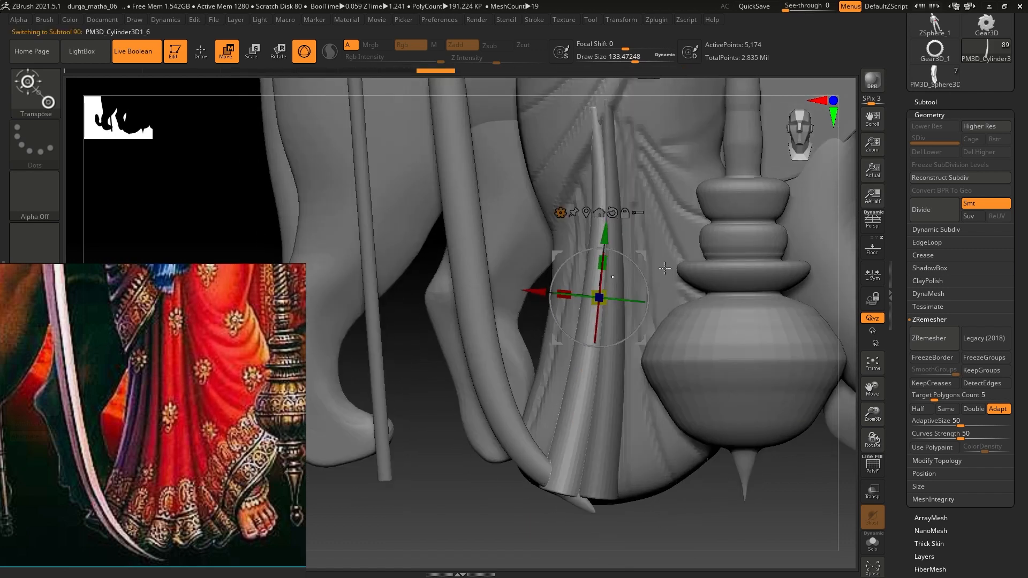
drag(642, 340, 620, 304)
key(shift+p)
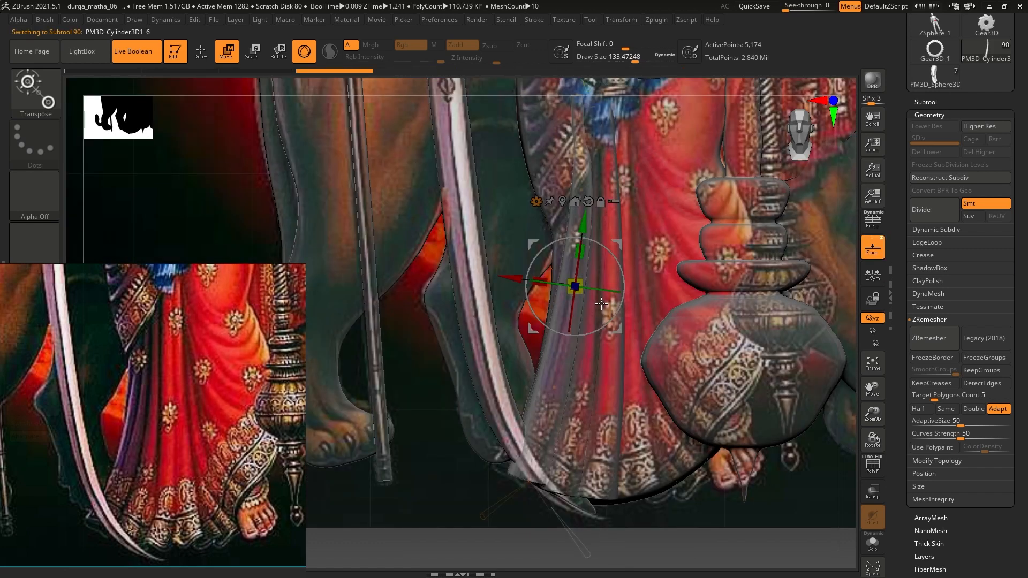
Step: Reposition the newest fold copy along the sword-side pleat of the reference image, checking it with the reference hidden
drag(617, 248, 621, 248)
drag(579, 287, 564, 286)
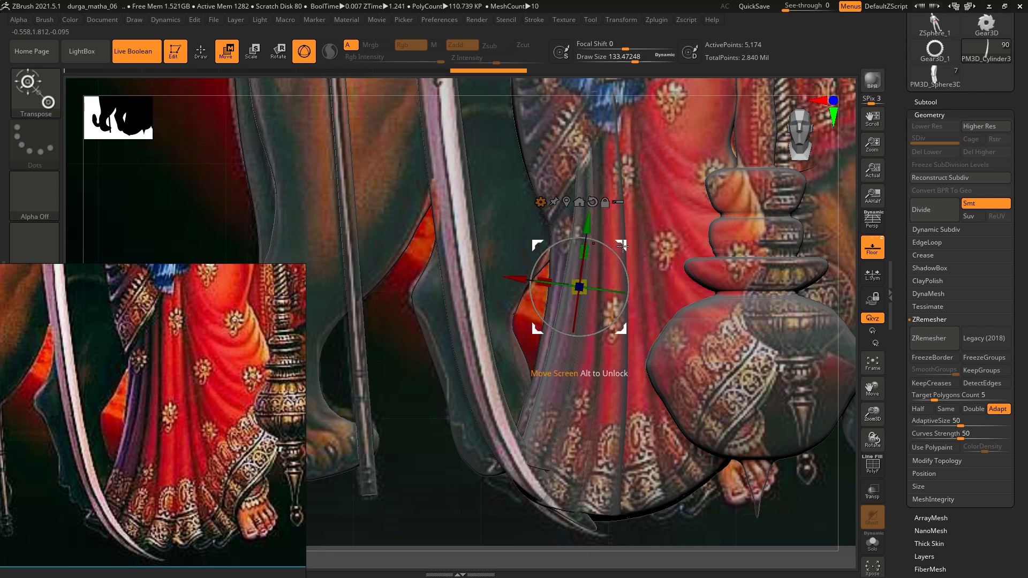
drag(588, 225, 619, 278)
key(shift+p)
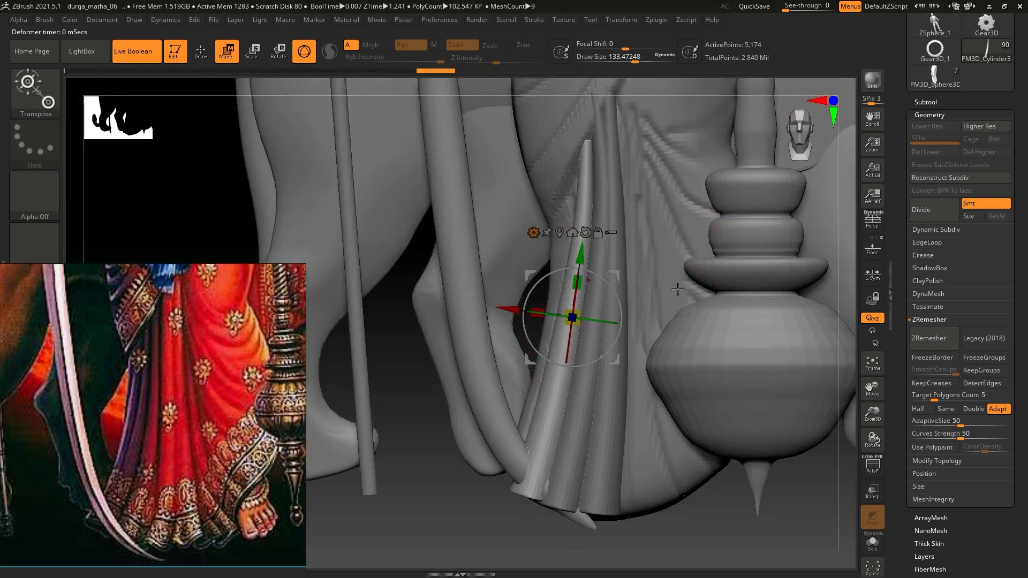
drag(589, 102, 575, 321)
Step: Duplicate the fold toward the curved sword, scale and tilt the copy, and bend it along the skirt's outer edge
ctrl+drag(620, 272, 587, 263)
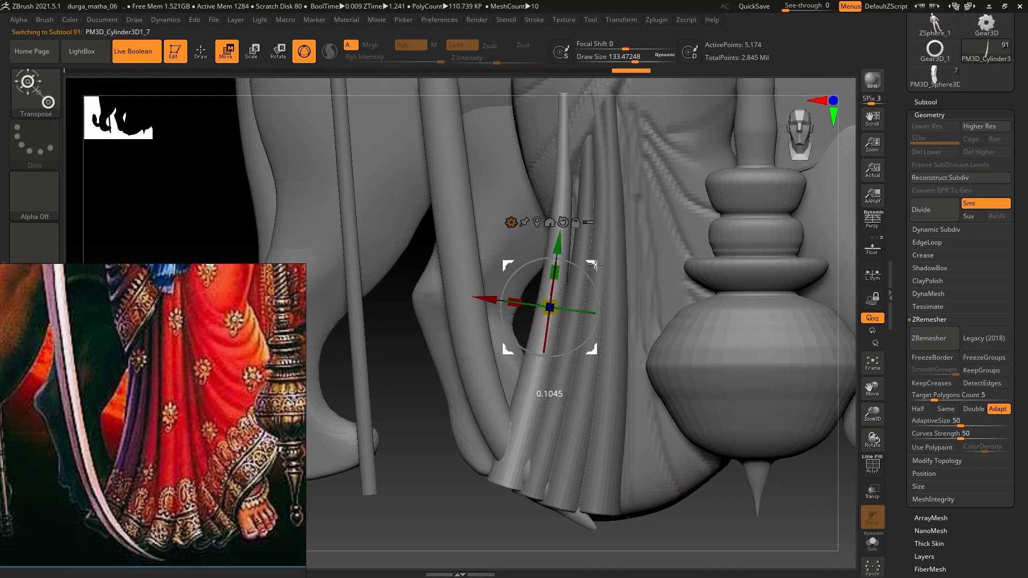
right_drag(562, 272, 613, 272)
mouse_move(599, 265)
mouse_down()
mouse_move(580, 288)
mouse_move(584, 276)
mouse_up()
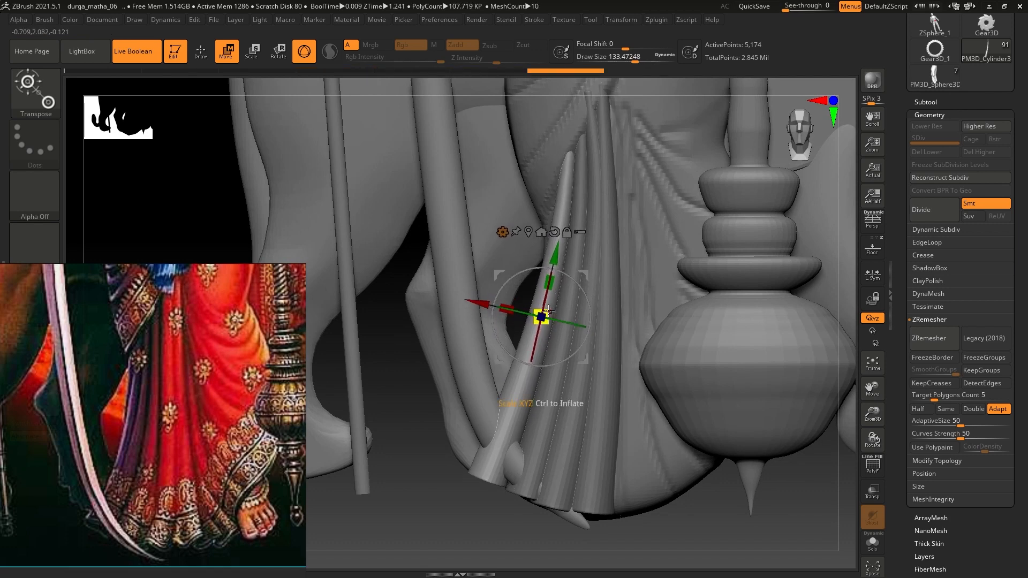
drag(542, 317, 536, 321)
right_drag(591, 272, 571, 312)
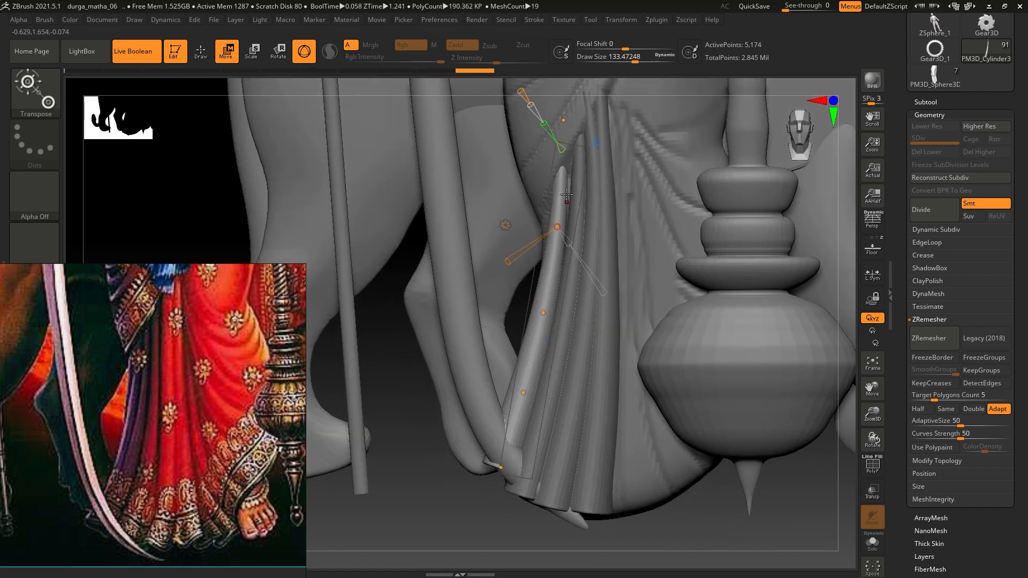
Step: Hide the curved sword subtool in front of the skirt folds
alt+click(571, 188)
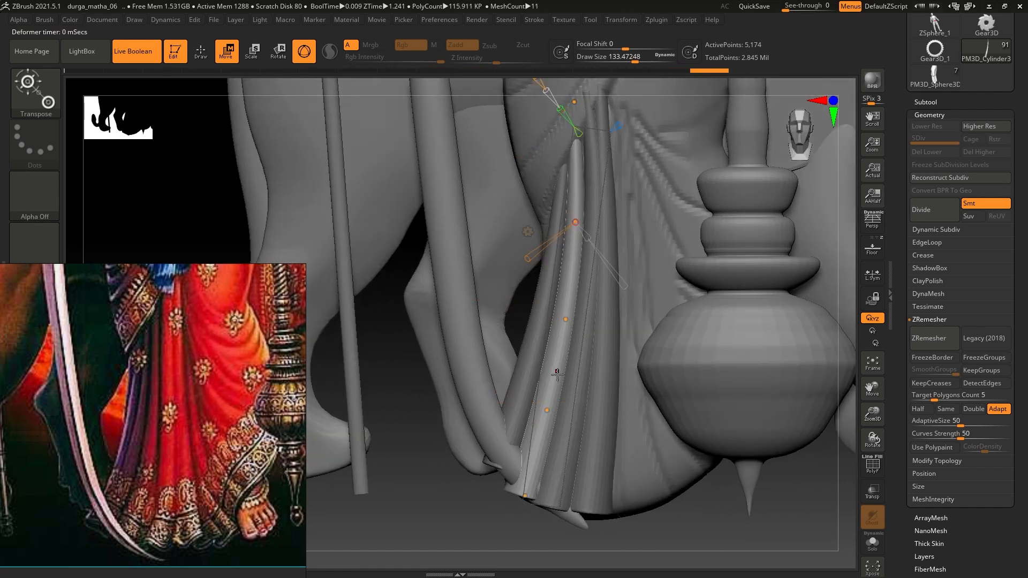
ctrl+right_drag(557, 375, 485, 299)
alt+click(504, 322)
click(926, 102)
click(1005, 124)
Step: Duplicate the fold at the middle of the skirt and shift the copy toward the mace
alt+click(531, 407)
ctrl+right_drag(528, 410, 498, 450)
alt+click(547, 409)
key(ctrl+shift+d)
drag(598, 290, 611, 292)
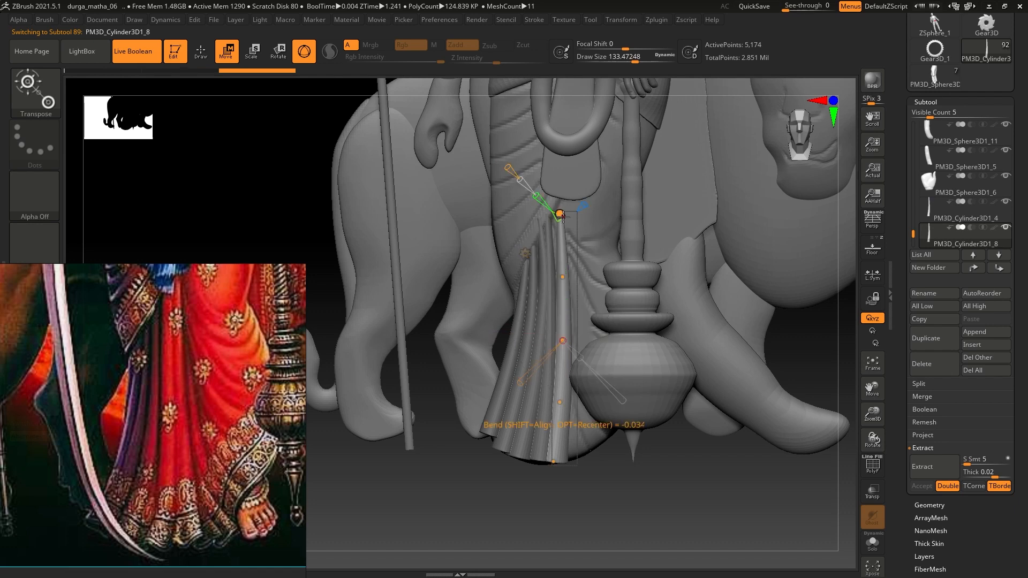
Step: Bend the copied fold's hem toward the mace and its top toward the waist so the pleats fan out
drag(553, 461, 574, 465)
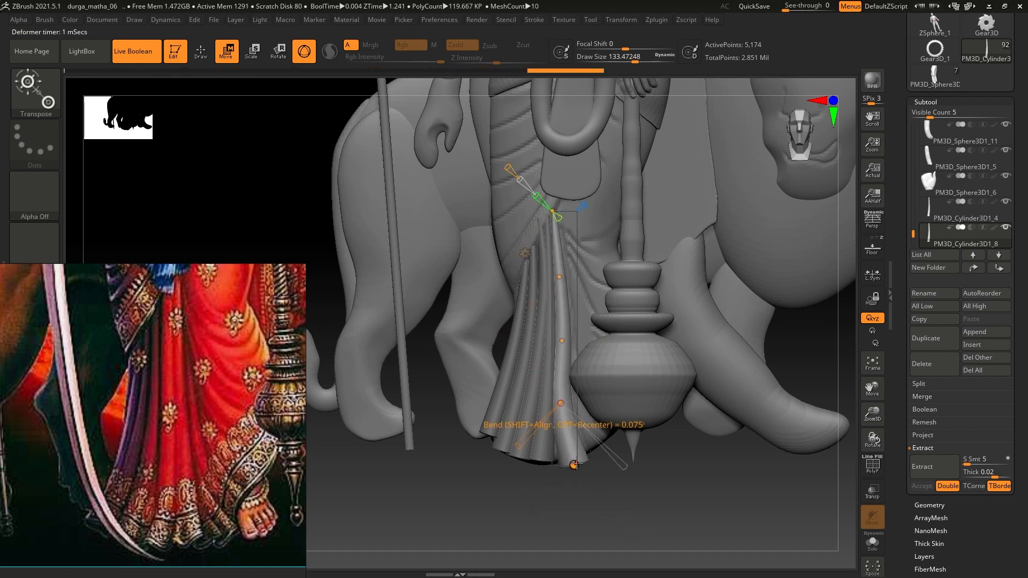
alt+click(545, 455)
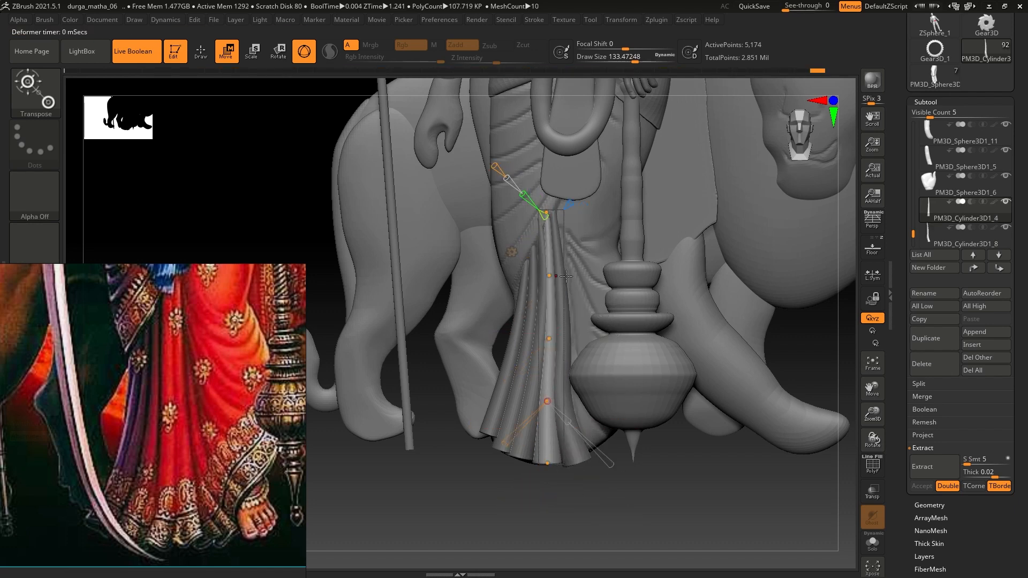
alt+click(566, 277)
drag(558, 214, 552, 208)
drag(563, 275, 560, 273)
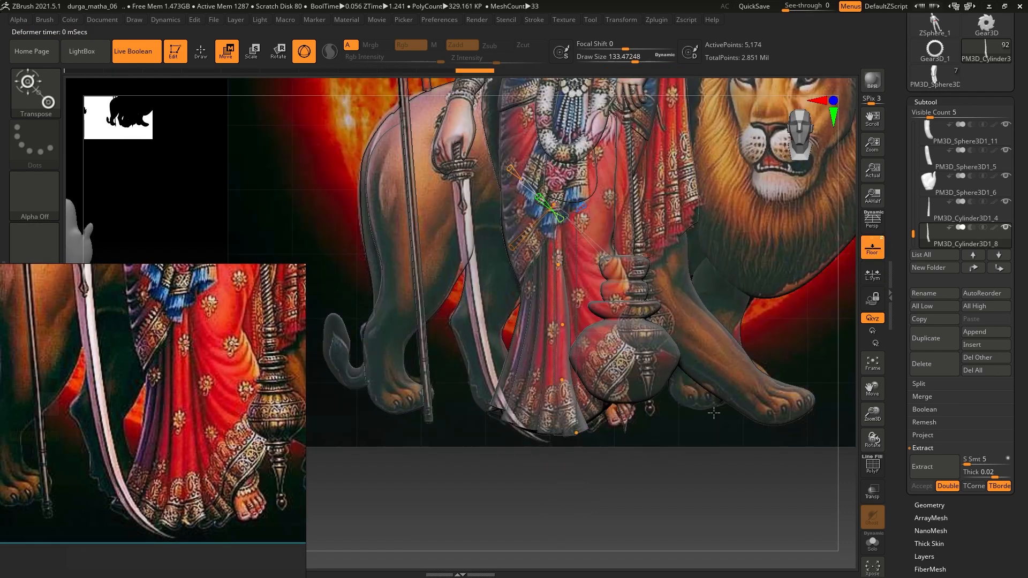
Step: Scale and reposition the mace to line up with the reference image
alt+click(669, 379)
key(r)
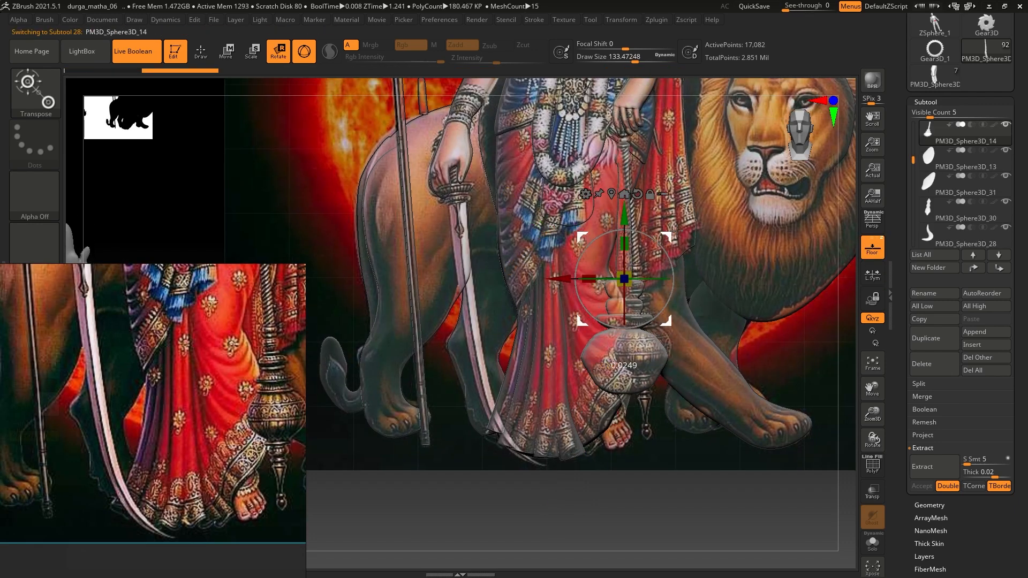
drag(689, 268, 630, 255)
drag(688, 225, 680, 272)
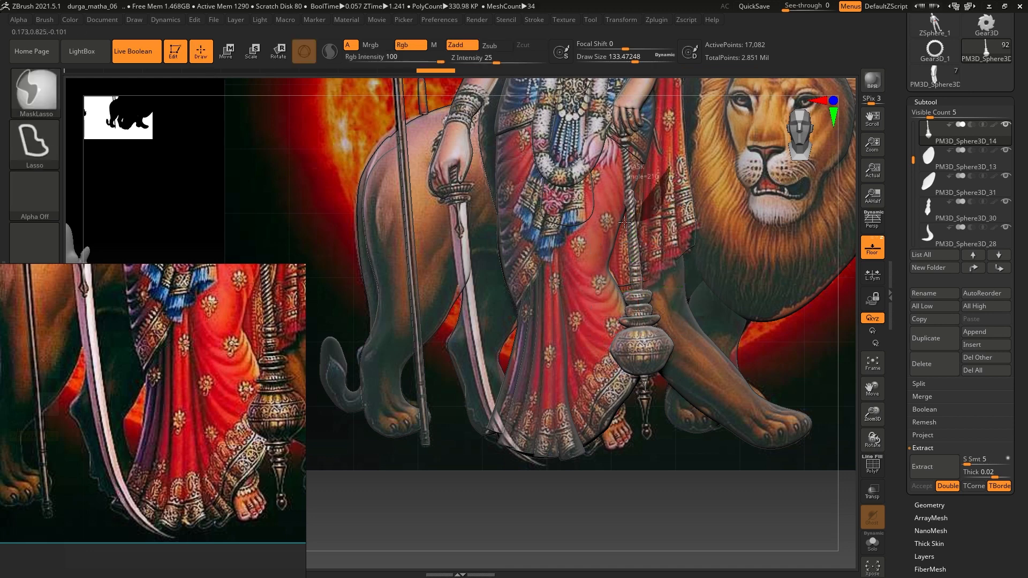
key(w)
drag(631, 229, 615, 145)
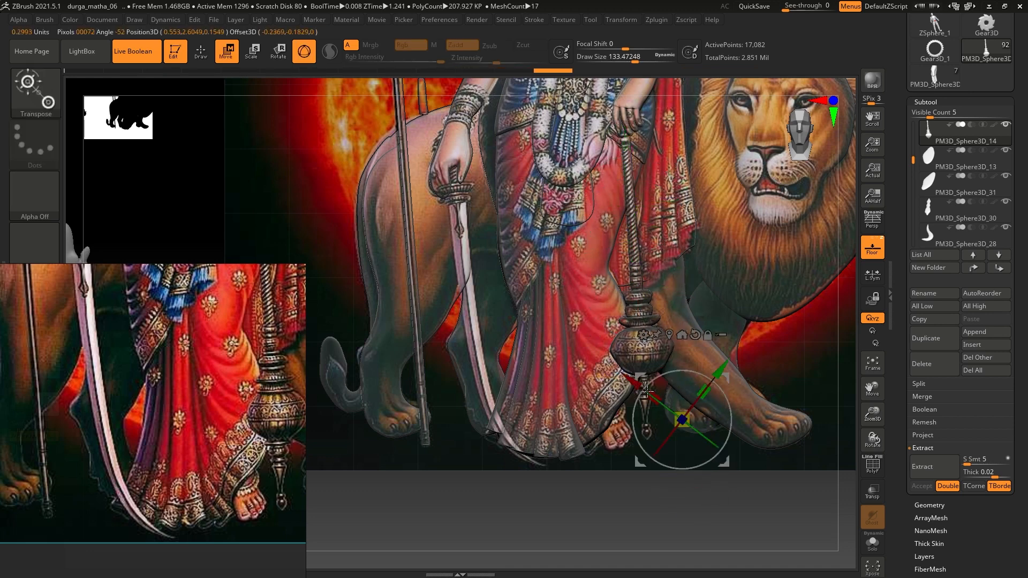
Step: Rotate and shift the mace's lower end onto the reference, and hide the reference image
key(q)
key(ctrl)
key(w)
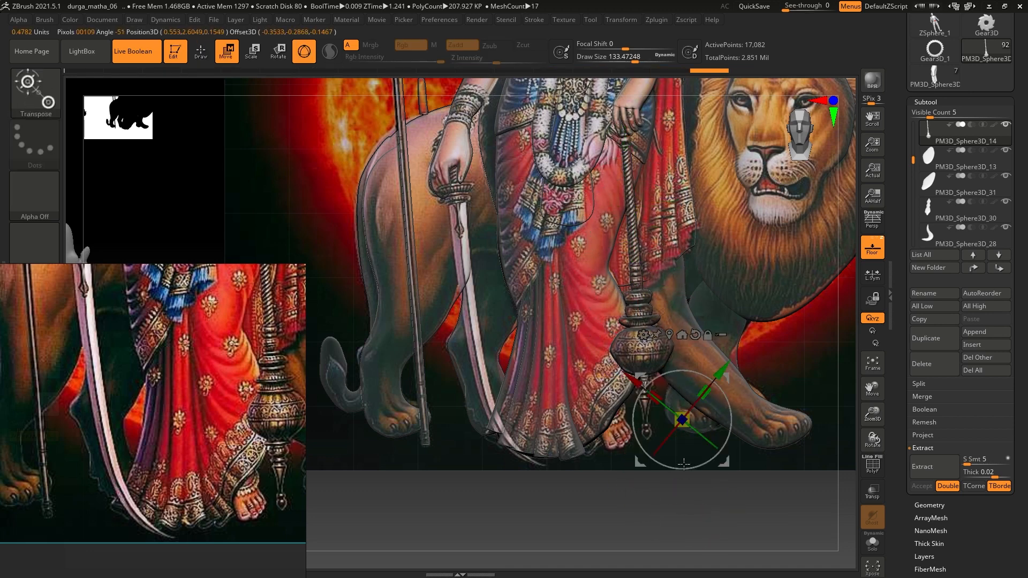
click(669, 332)
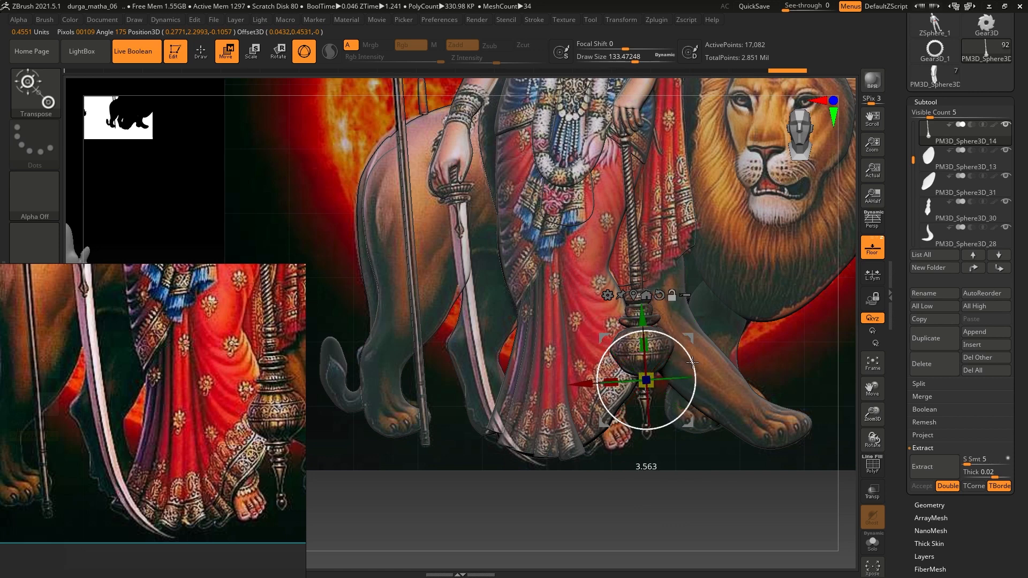
drag(646, 320, 638, 334)
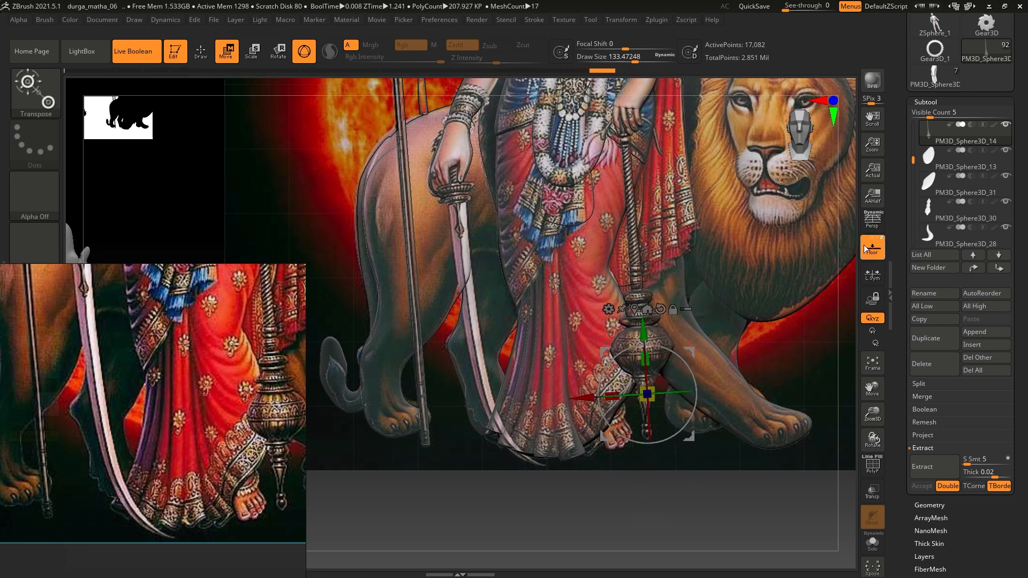
key(shift+p)
key(q)
mouse_move(626, 375)
ctrl+right_down()
mouse_move(616, 343)
mouse_move(615, 385)
mouse_move(557, 490)
mouse_move(554, 462)
mouse_move(574, 407)
mouse_move(566, 316)
ctrl+right_up()
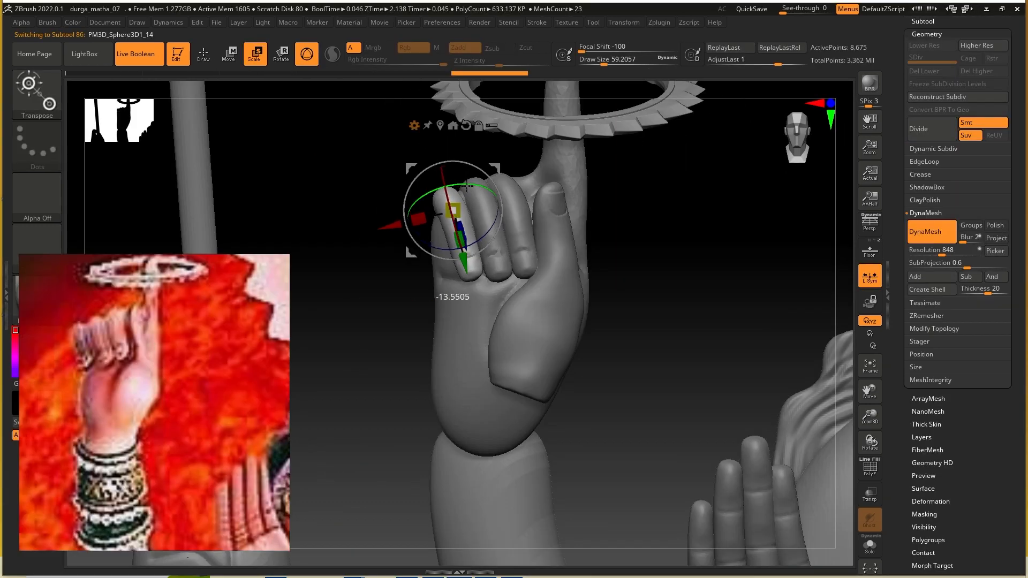
Step: Rotate and shift the three curled fingers of the discus-holding hand to match the reference image
mouse_move(485, 173)
mouse_down()
mouse_move(478, 186)
mouse_move(484, 170)
mouse_up()
drag(481, 213, 477, 226)
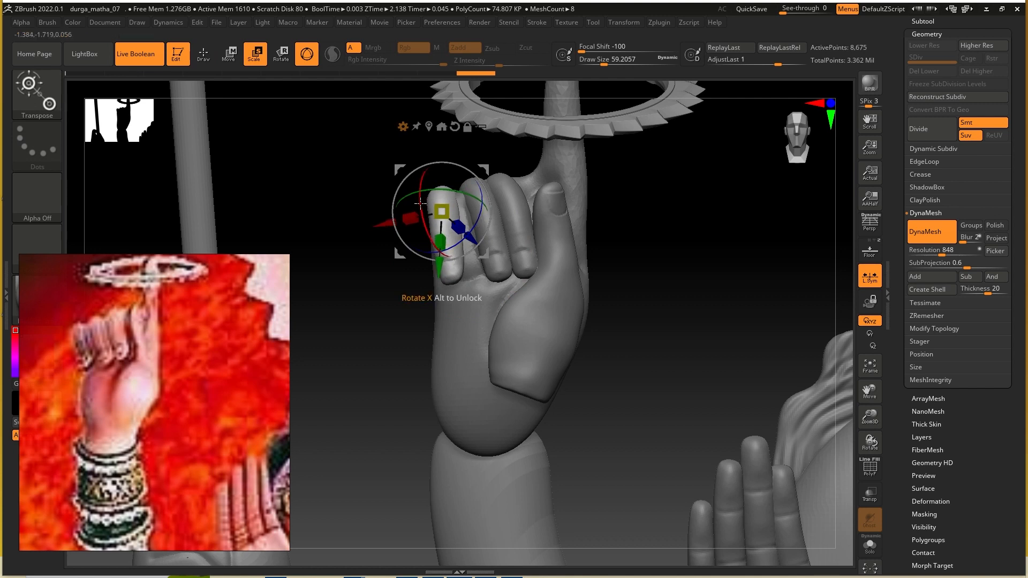
alt+click(490, 236)
mouse_move(524, 162)
mouse_down()
mouse_move(514, 182)
mouse_move(489, 181)
mouse_move(518, 157)
mouse_move(530, 178)
mouse_up()
alt+click(522, 233)
mouse_move(545, 167)
mouse_down()
mouse_move(551, 174)
mouse_move(533, 178)
mouse_up()
drag(558, 155, 550, 153)
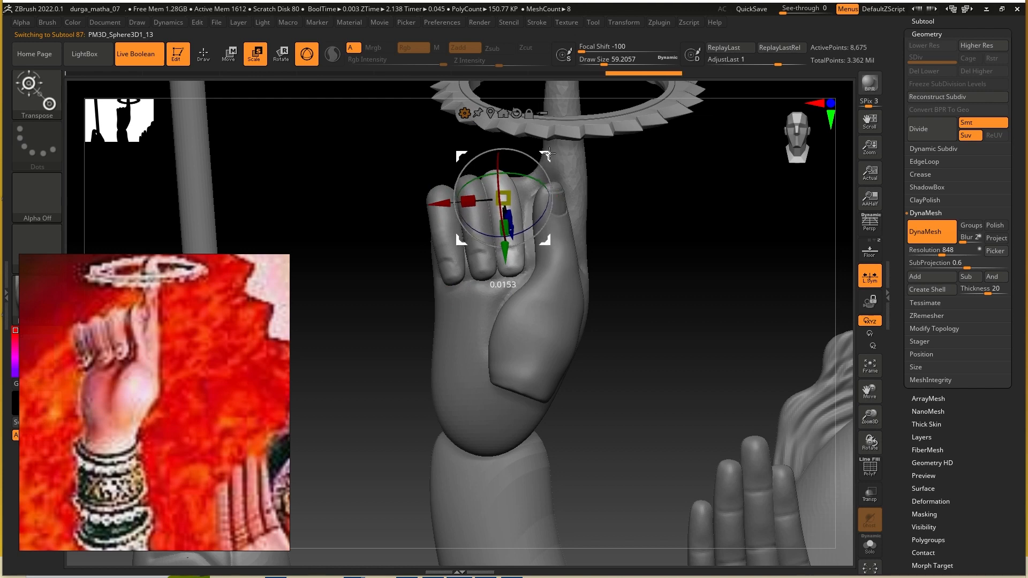
Step: Reshape and smooth the thumb's base on the discus-holding hand into a rounder mound
key(q)
alt+click(534, 348)
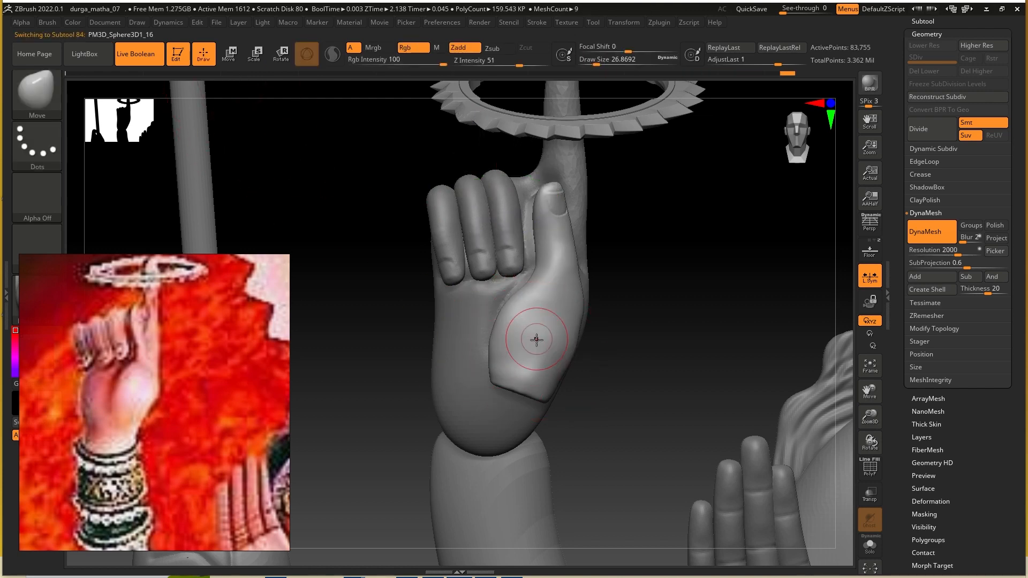
mouse_move(532, 348)
right_down()
mouse_move(521, 387)
mouse_move(538, 348)
right_up()
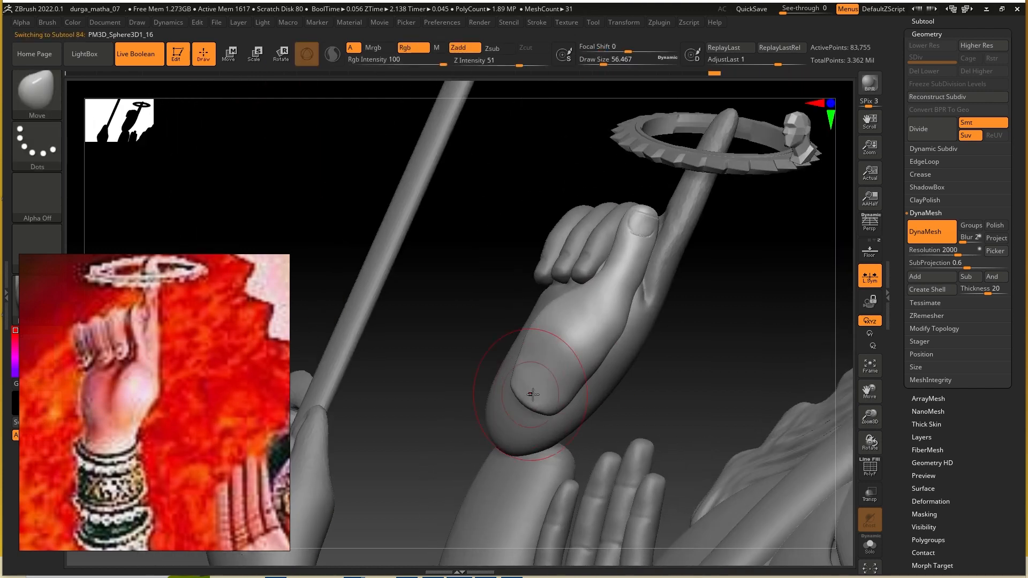
mouse_move(636, 303)
right_down()
mouse_move(584, 316)
mouse_move(492, 278)
right_up()
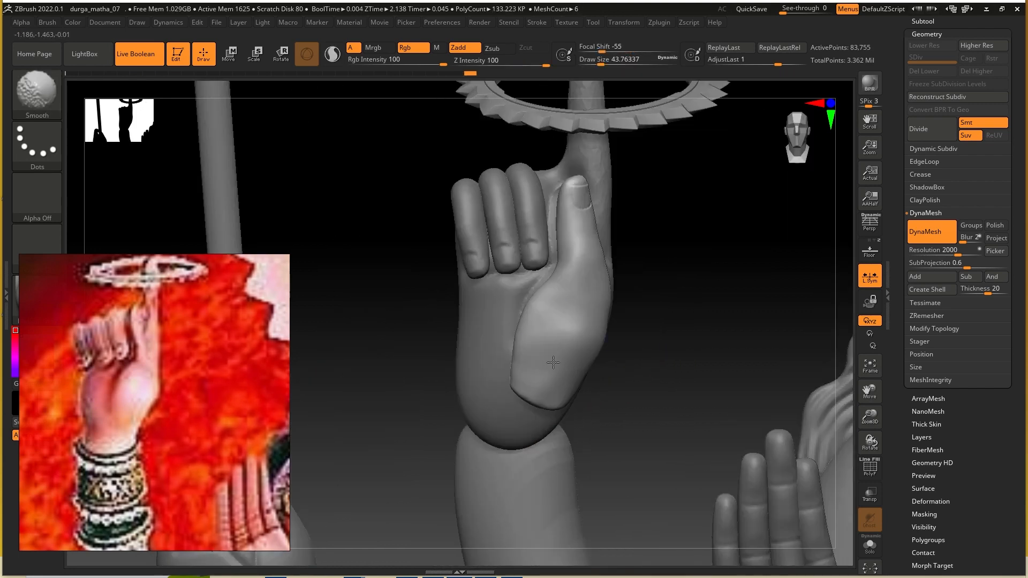
Step: Push the discus-holding hand's thumb closer to the curled fingers with the Move brush
alt+click(492, 278)
key(s)
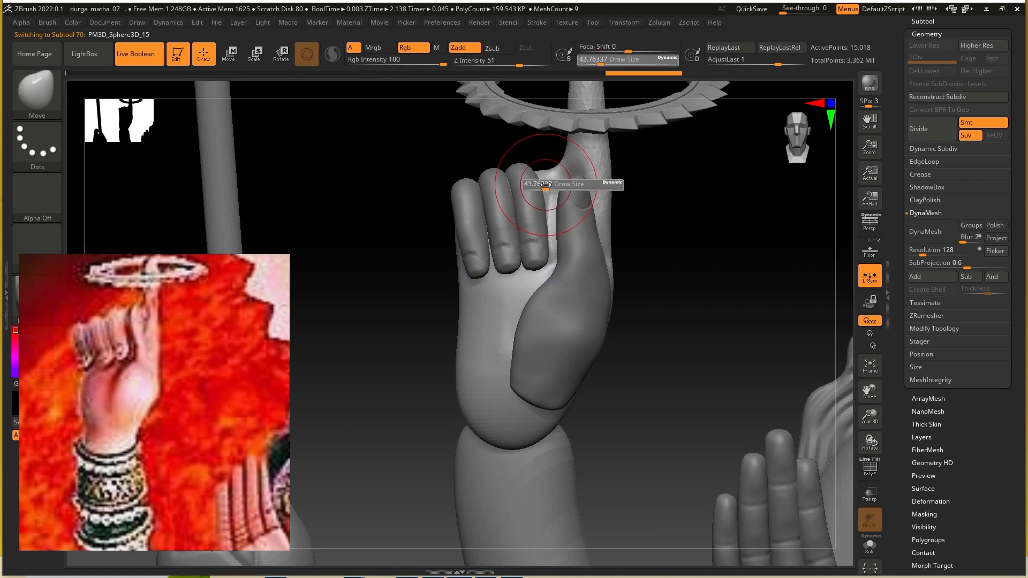
mouse_move(539, 179)
mouse_down()
mouse_move(544, 202)
mouse_move(577, 209)
mouse_up()
alt+click(574, 227)
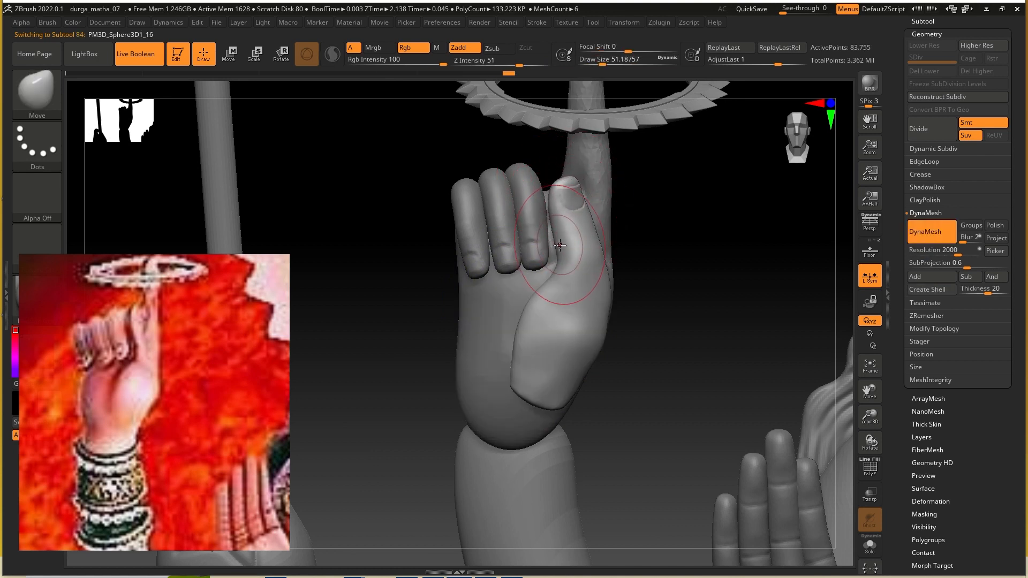
drag(564, 246, 556, 246)
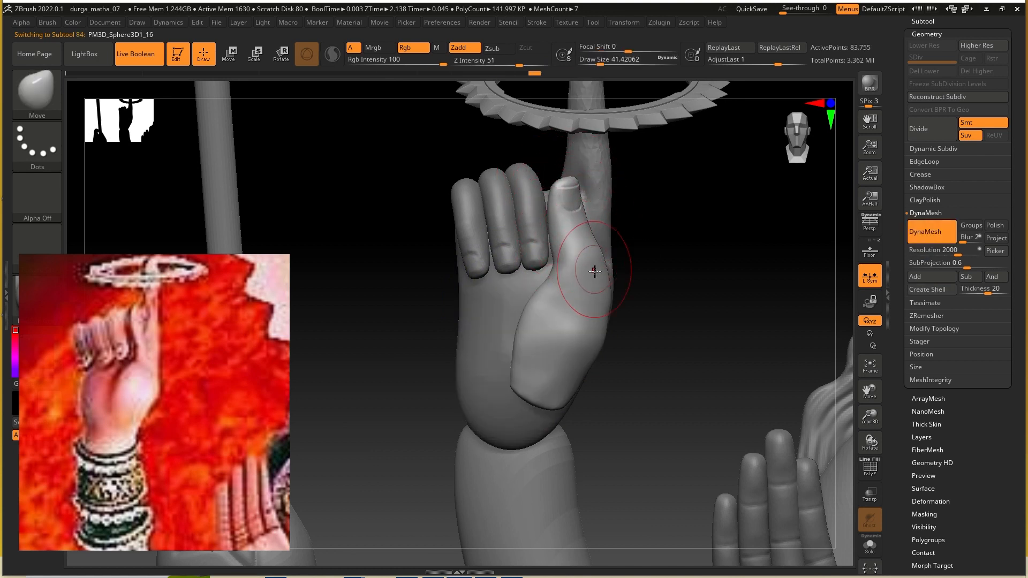
key([)
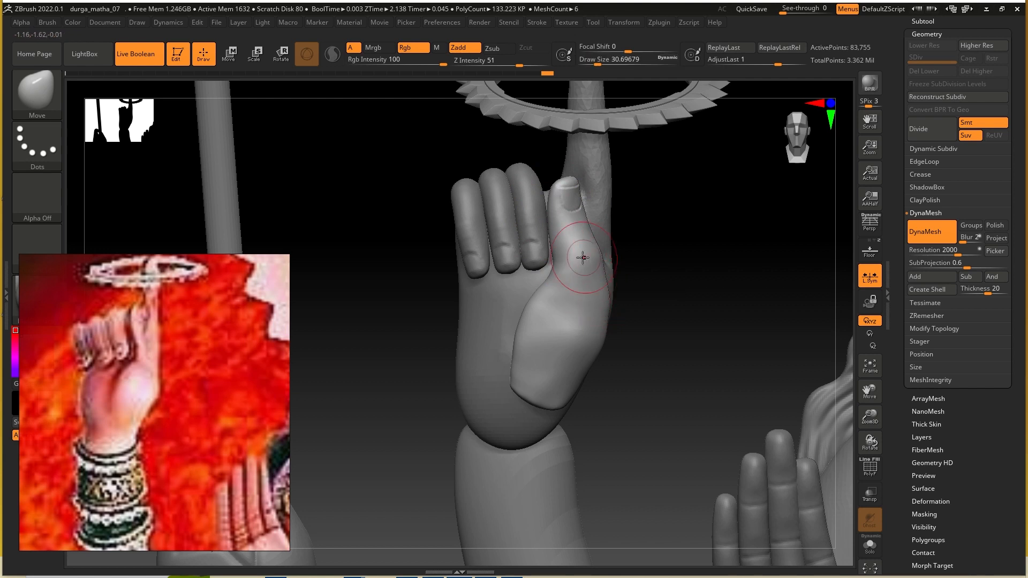
key(])
Step: Reshape the palm's outer edge with the Move brush and narrow it into a wrist that meets the forearm
alt+click(457, 267)
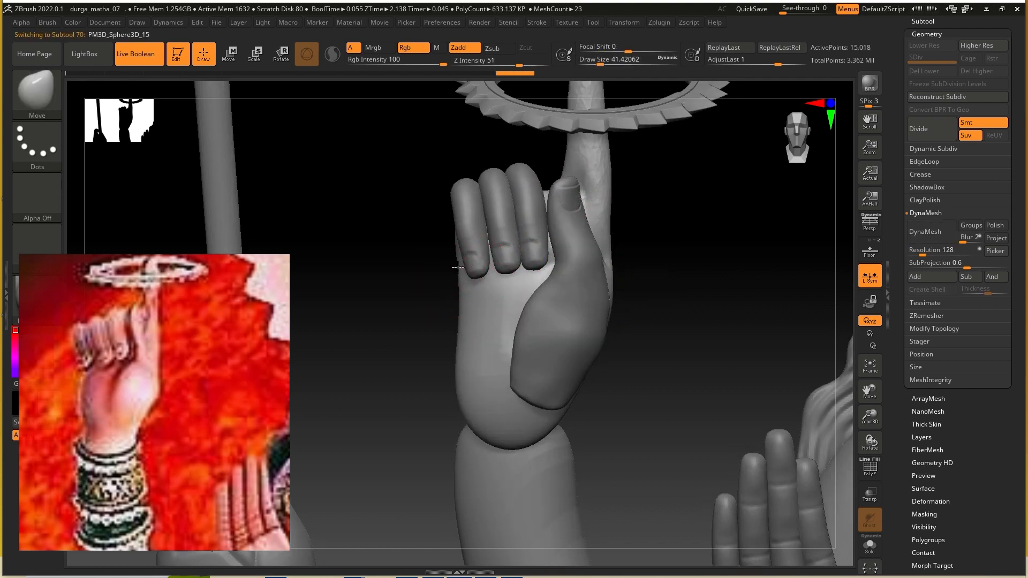
key(])
mouse_move(477, 431)
mouse_down()
mouse_move(486, 423)
mouse_move(556, 444)
mouse_move(492, 457)
mouse_up()
drag(465, 408, 474, 405)
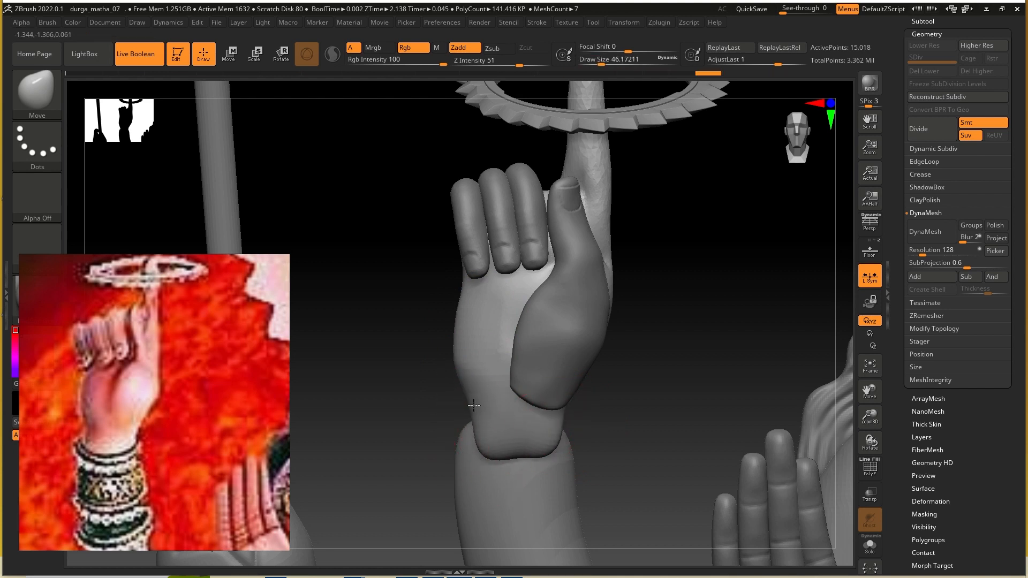
drag(458, 342, 464, 346)
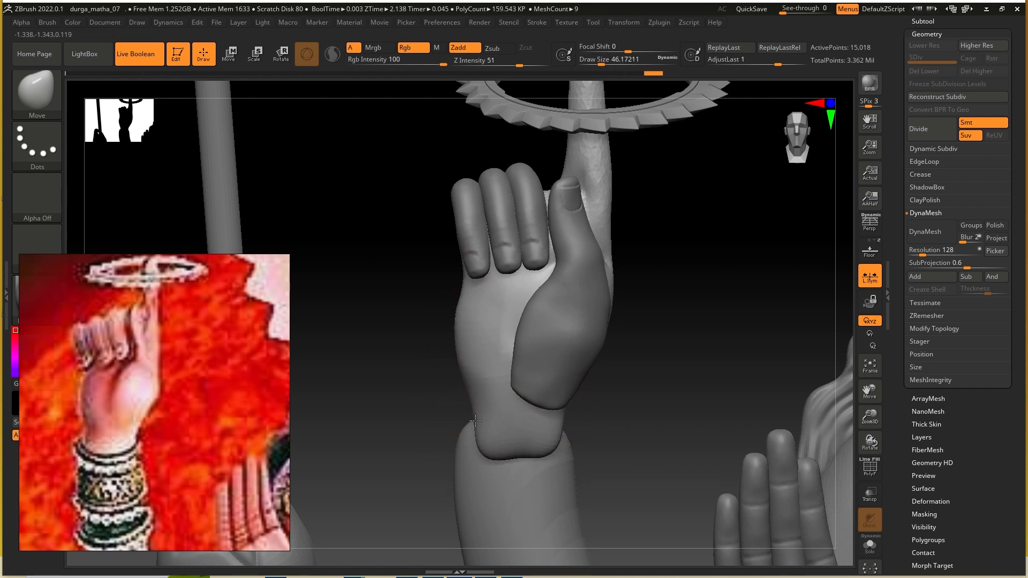
drag(481, 437, 468, 449)
alt+right_drag(528, 431, 536, 431)
drag(562, 441, 564, 445)
Step: Duplicate a curled finger from the discus-holding hand and move the copy, resized, to the trident-holding hand
ctrl+right_drag(564, 426, 501, 352)
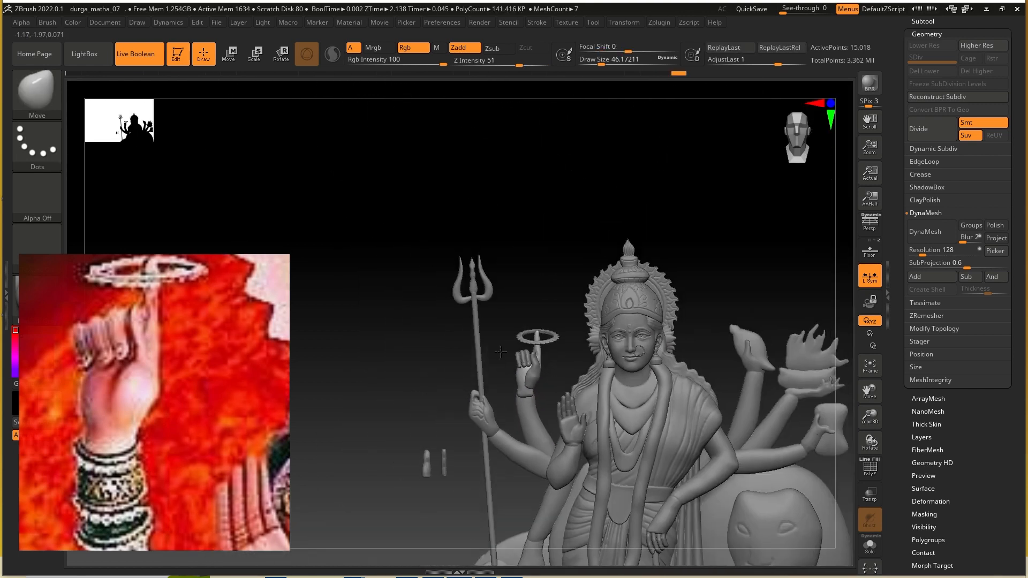
mouse_move(541, 383)
alt+right_down()
mouse_move(508, 312)
mouse_move(528, 382)
alt+right_up()
alt+right_drag(497, 293, 569, 236)
alt+click(336, 428)
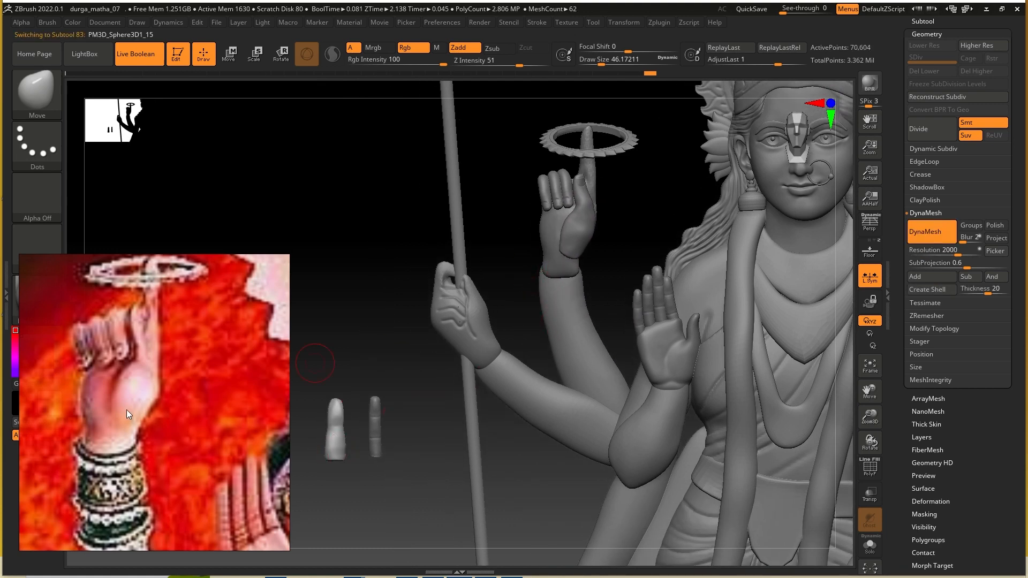
scroll(126, 410, down, 5)
key(w)
key(ctrl+shift+d)
drag(563, 184, 439, 300)
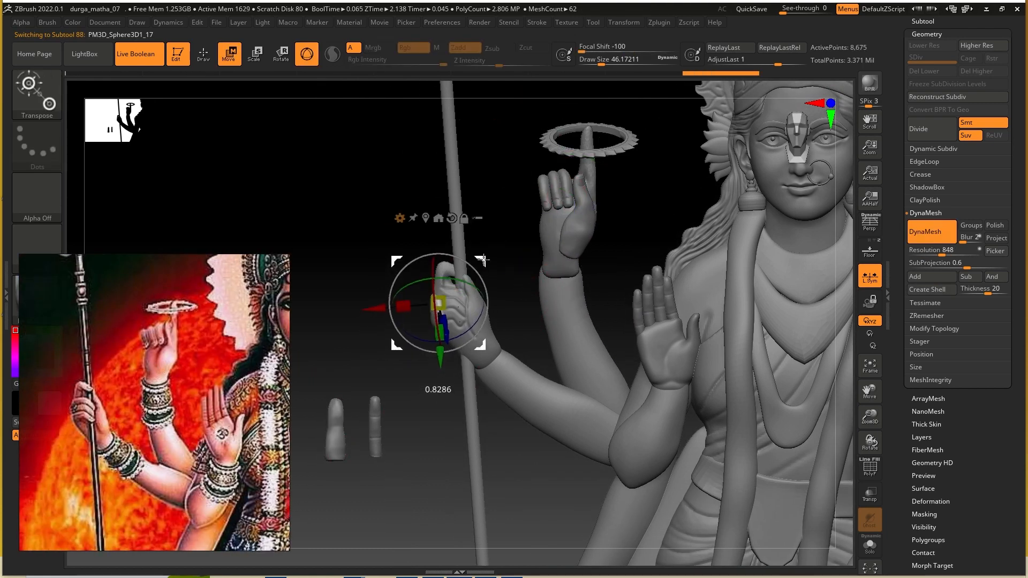
ctrl+right_drag(439, 300, 407, 317)
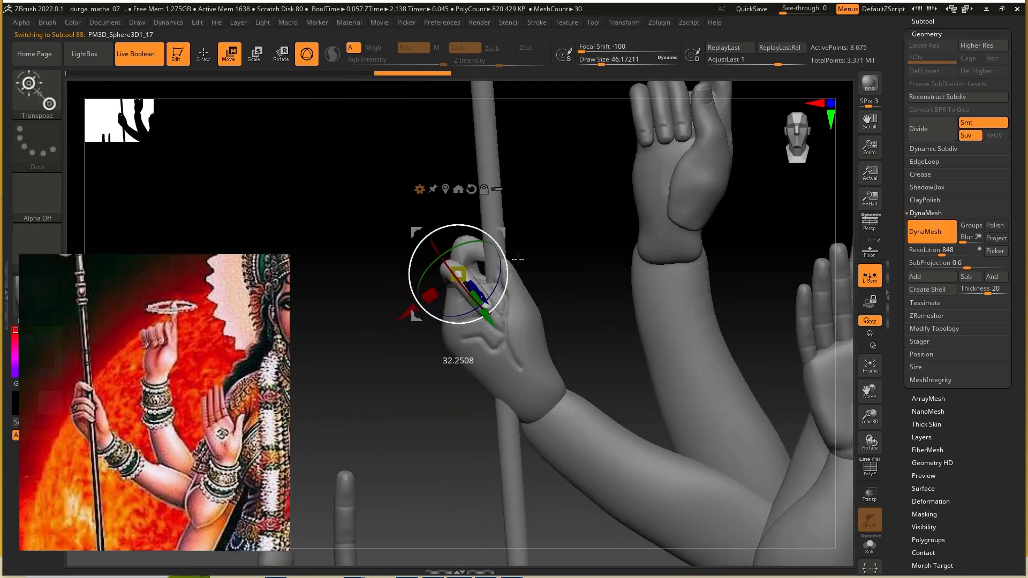
Step: Rotate and position the copied finger across the trident shaft as the hand's little finger, following the reference image
drag(485, 300, 508, 330)
right_drag(370, 375, 471, 375)
drag(421, 340, 410, 345)
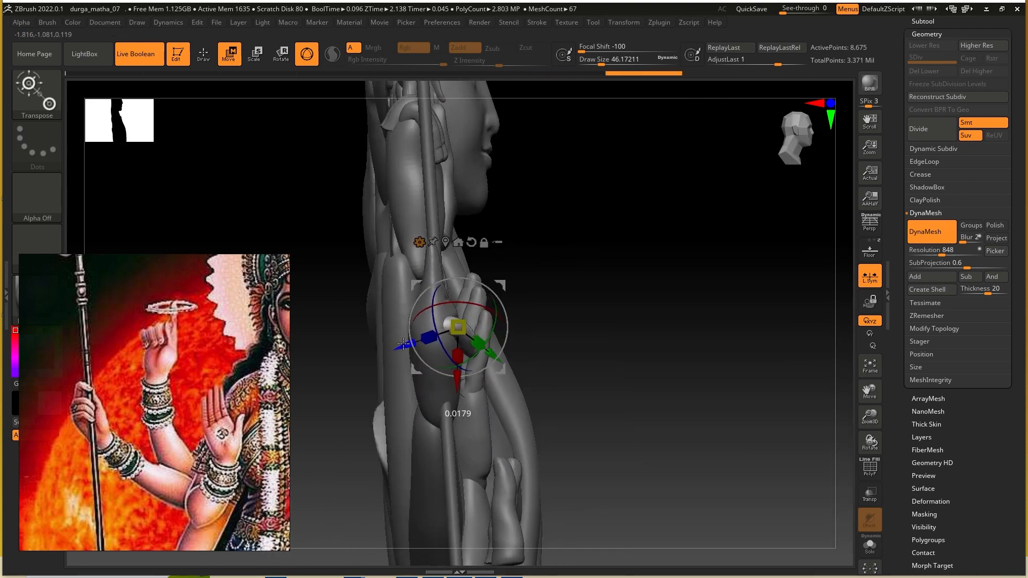
right_drag(471, 375, 370, 375)
drag(505, 319, 504, 327)
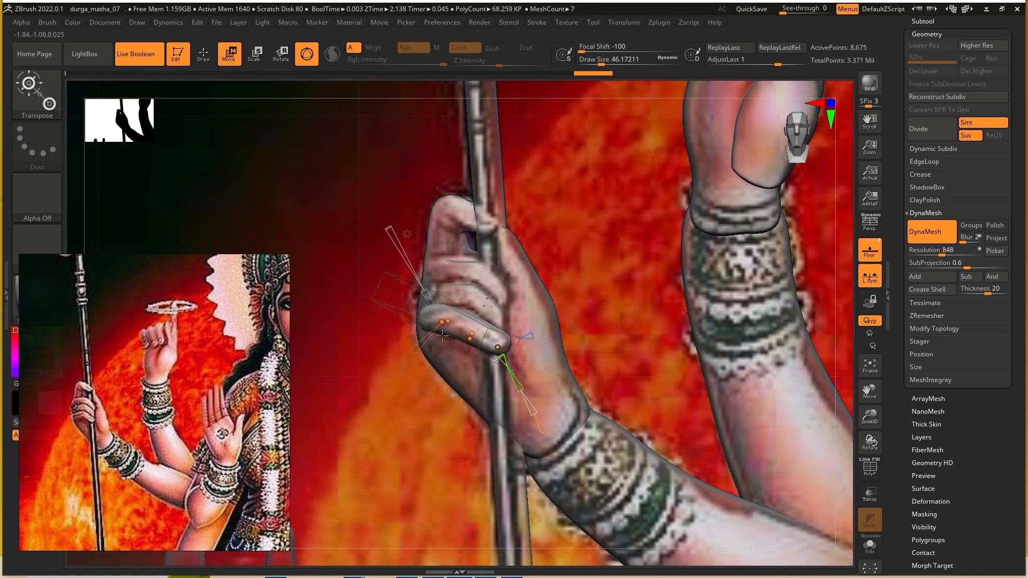
Step: Duplicate the little finger of the trident-holding hand and place the copies above it as the remaining curled fingers
key(w)
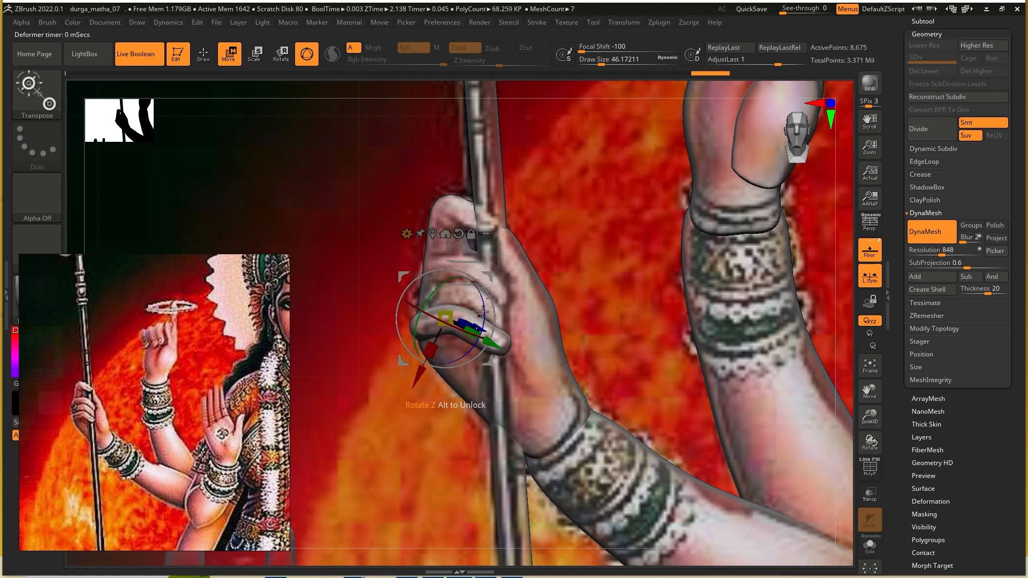
key(ctrl+shift+d)
drag(491, 273, 491, 250)
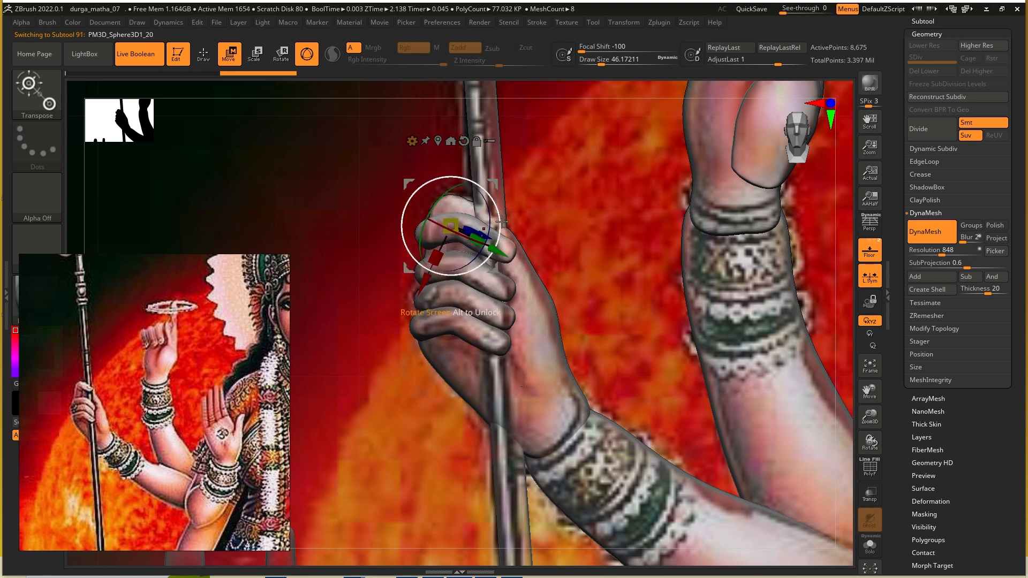
Step: Rotate and bend the top finger over the trident shaft to match the reference image, then hide the floor reference
mouse_move(461, 183)
mouse_down()
mouse_move(494, 183)
mouse_move(472, 194)
mouse_up()
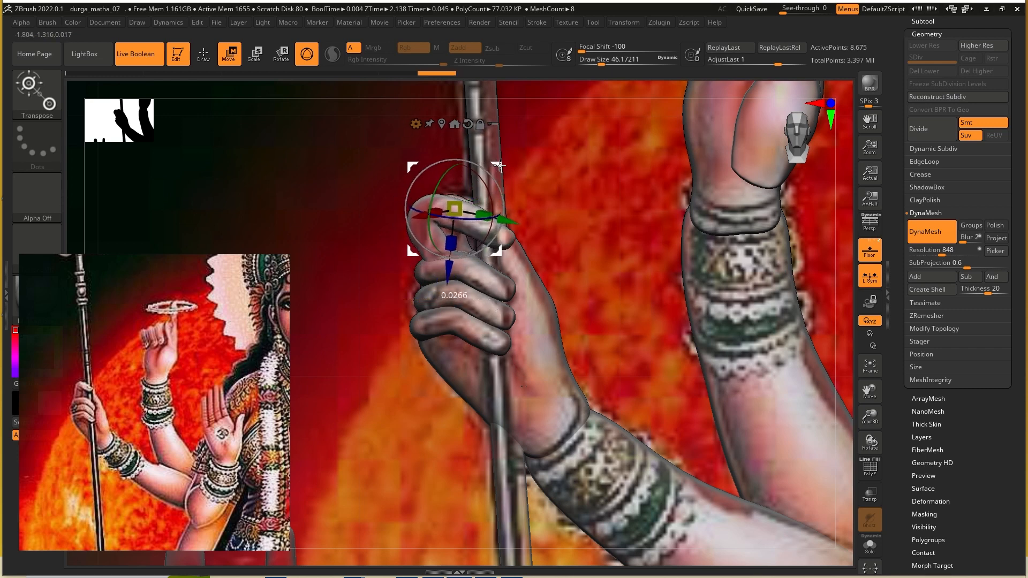
drag(455, 257, 464, 284)
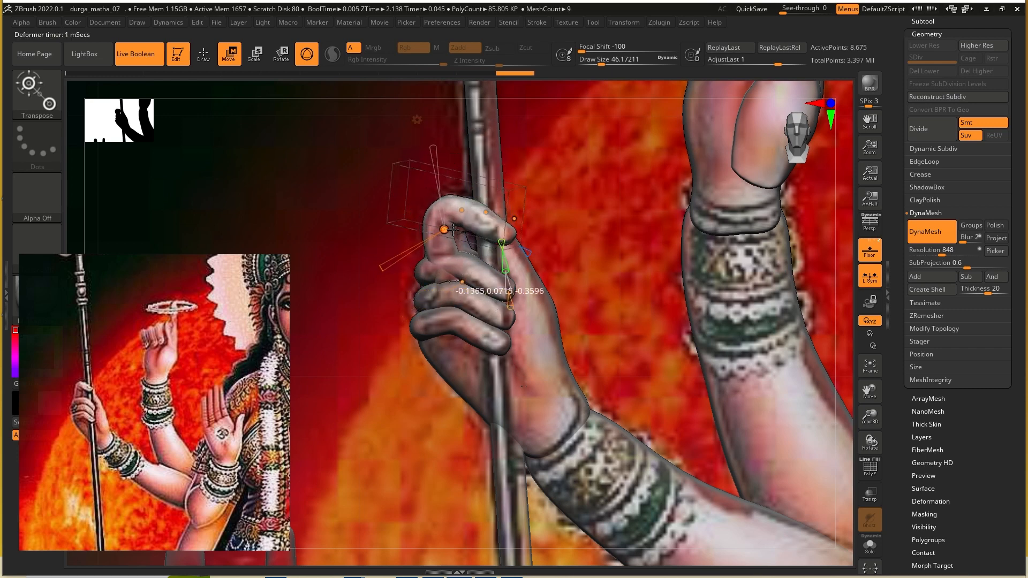
drag(453, 230, 513, 228)
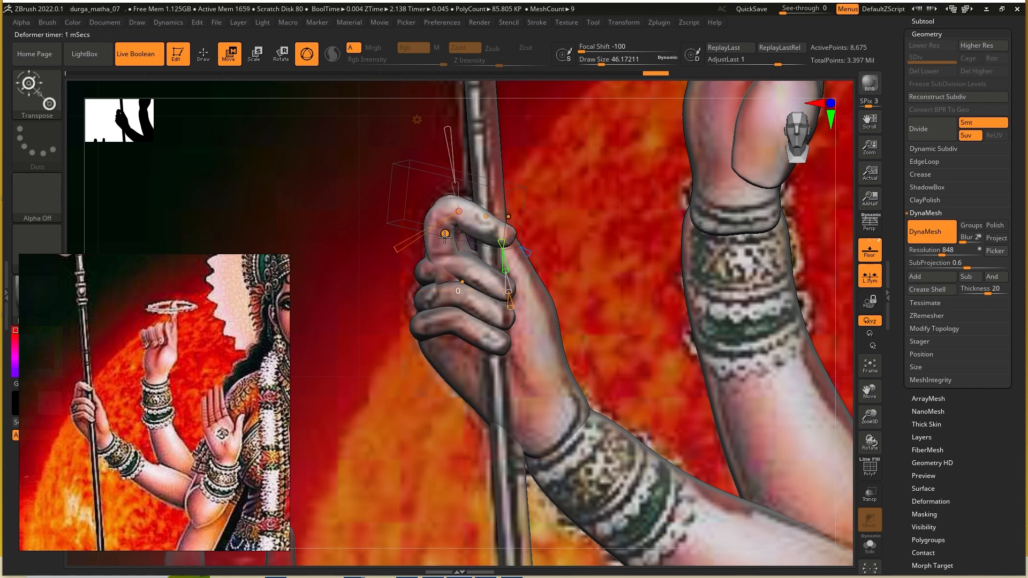
click(870, 250)
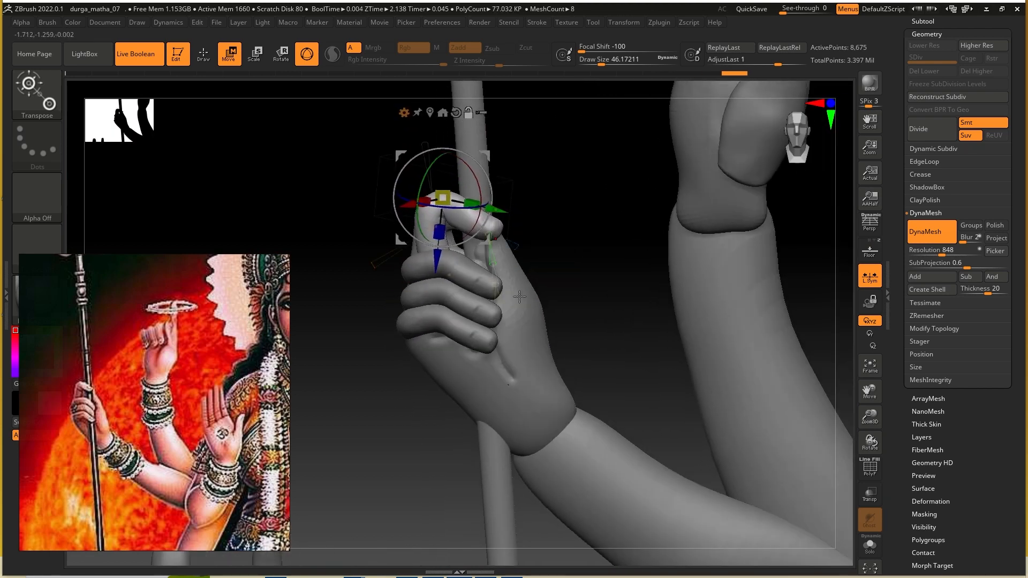
Step: Select the little finger of the trident-holding hand and bend its tip inward with the bend curve deformer
alt+click(454, 348)
drag(456, 328, 431, 362)
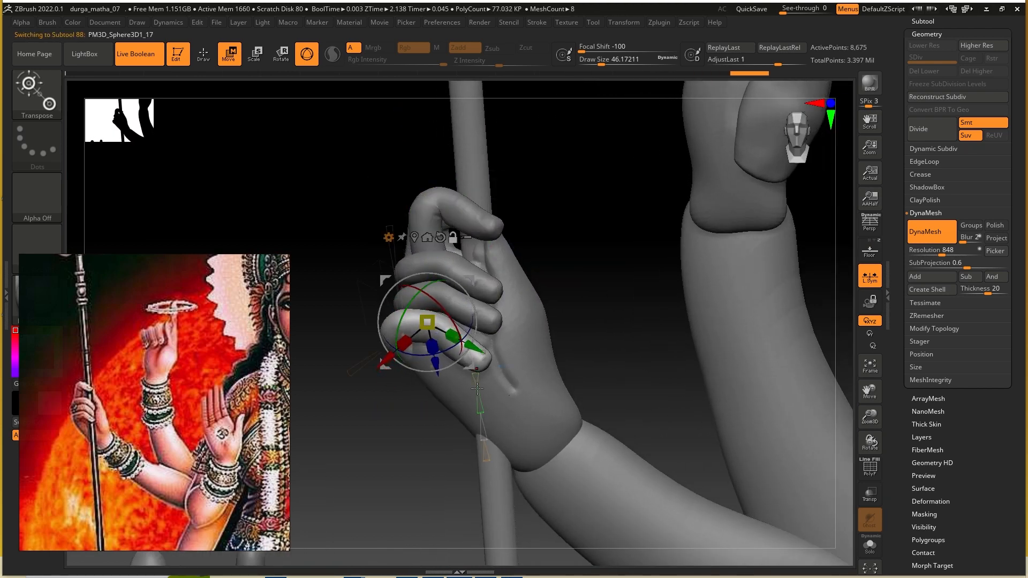
ctrl+right_drag(359, 321, 359, 361)
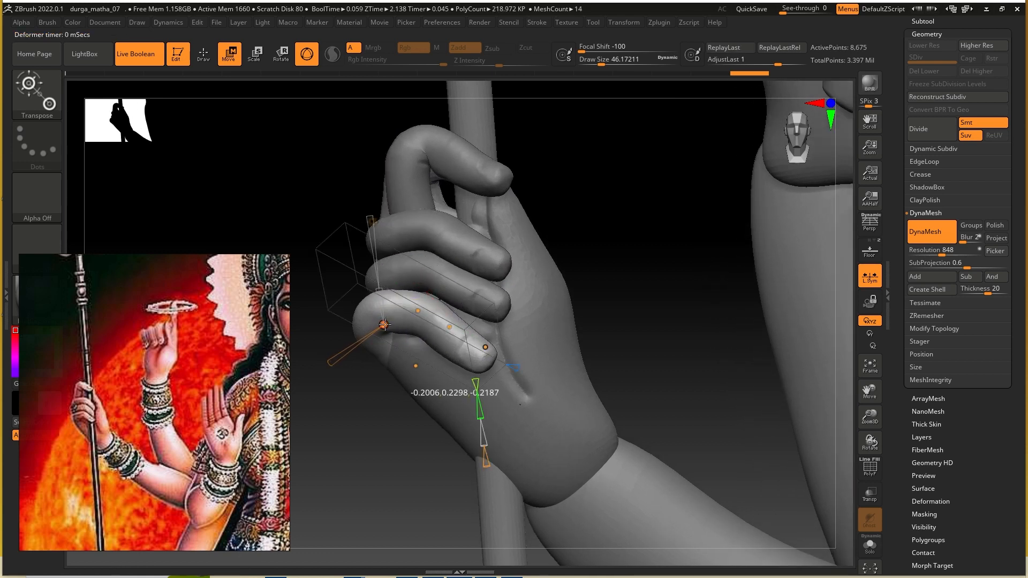
mouse_move(479, 349)
mouse_down()
mouse_move(420, 356)
mouse_move(426, 390)
mouse_move(484, 337)
mouse_up()
Step: Bend the tips of the ring and middle fingers inward toward the palm of the trident-holding hand
alt+click(450, 286)
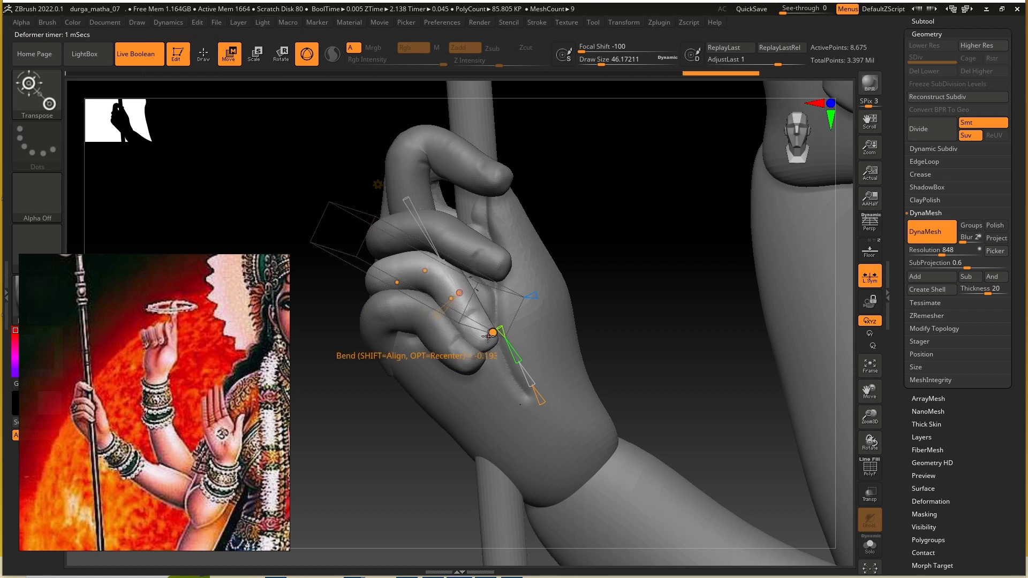
drag(500, 314, 471, 294)
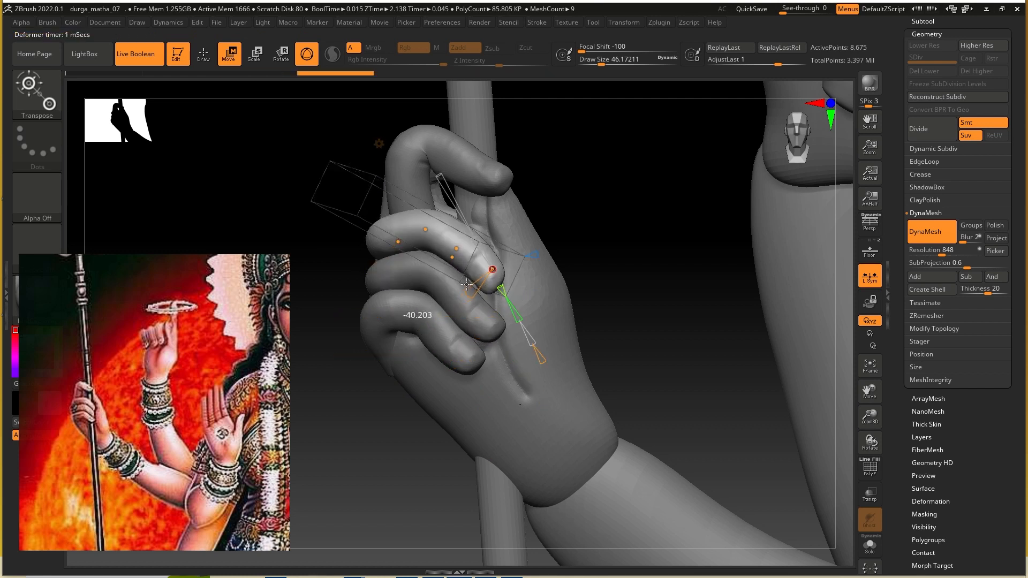
drag(458, 248, 430, 280)
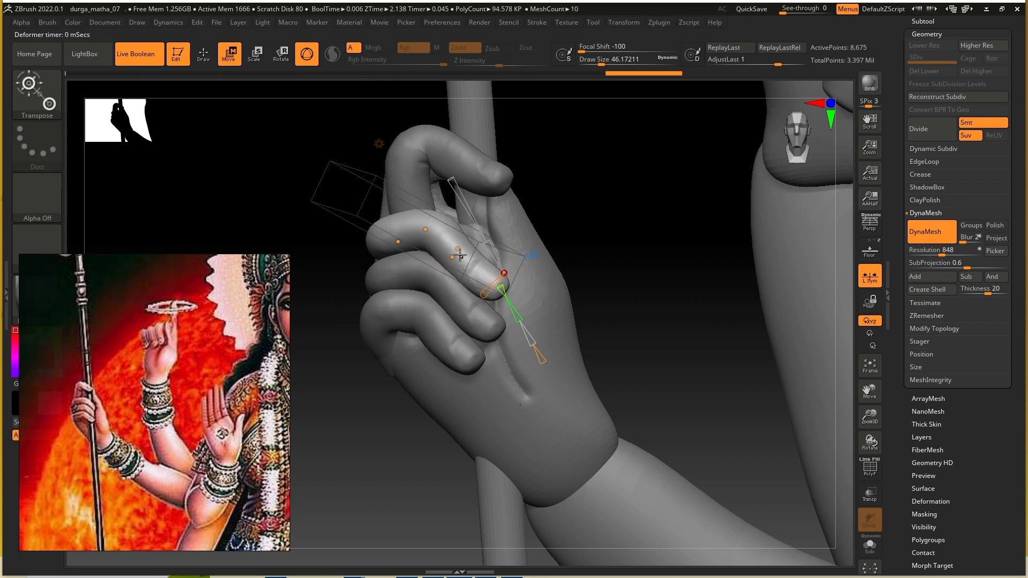
drag(505, 273, 503, 266)
Step: Adjust the middle finger's bend points from below so the finger wraps evenly around the shaft
right_drag(502, 266, 472, 240)
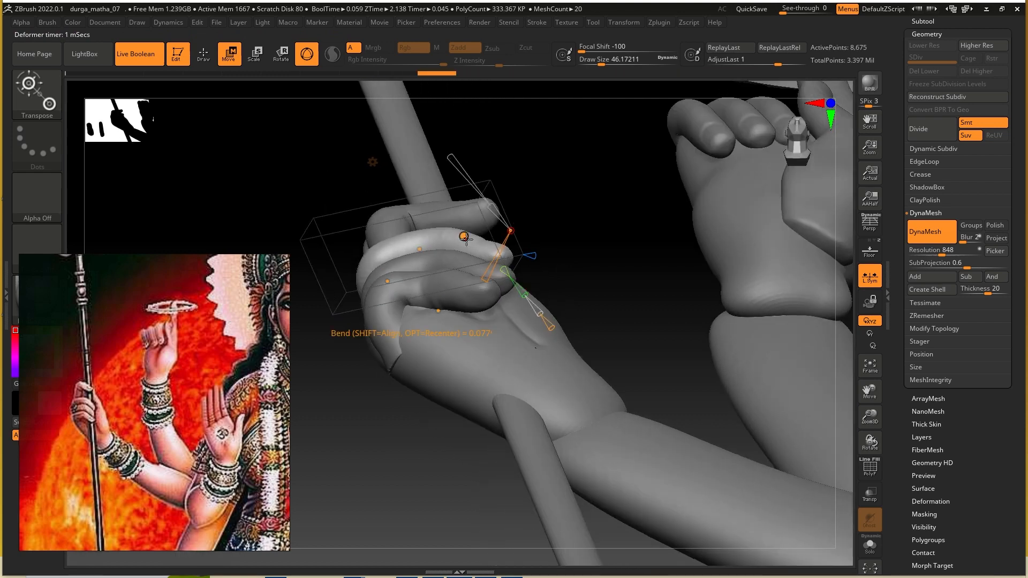
drag(514, 244, 512, 241)
drag(464, 242, 463, 249)
drag(419, 249, 423, 261)
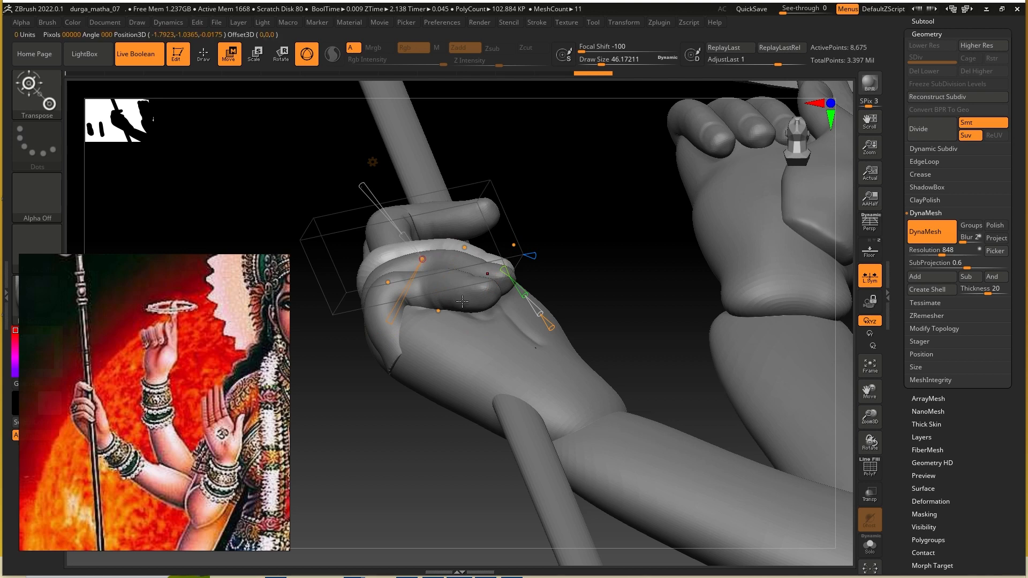
Step: Select a neighbouring lower finger and move its middle bend point to adjust its curl around the shaft
alt+click(488, 275)
mouse_move(488, 276)
right_down()
mouse_move(496, 270)
mouse_move(478, 290)
right_up()
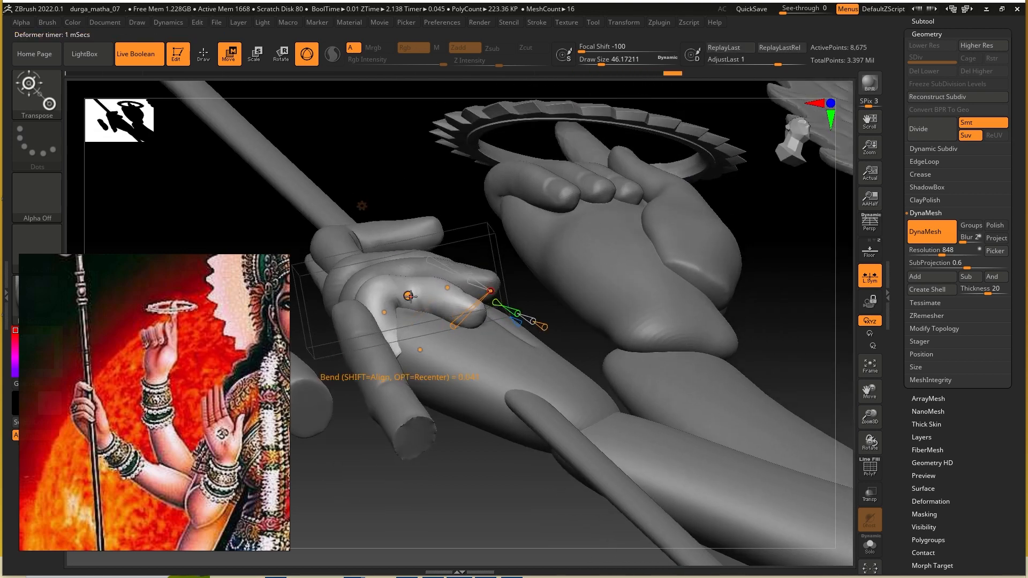
drag(410, 297, 434, 289)
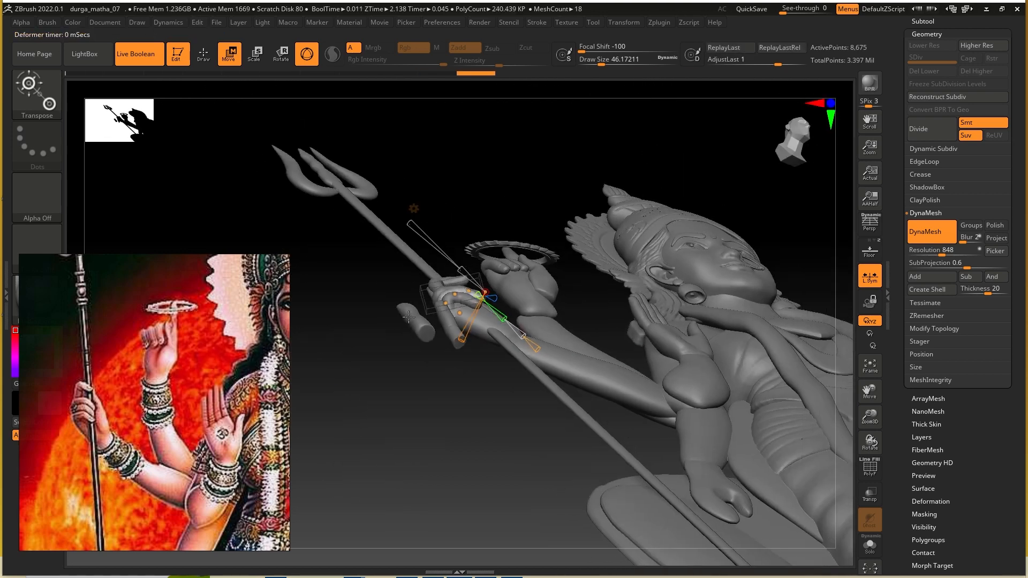
Step: Duplicate the spare straight finger beside the statue and move the copy to the palm of the trident-holding hand
right_drag(375, 369, 434, 343)
alt+click(361, 401)
ctrl+drag(403, 360, 539, 259)
ctrl+right_drag(522, 278, 523, 320)
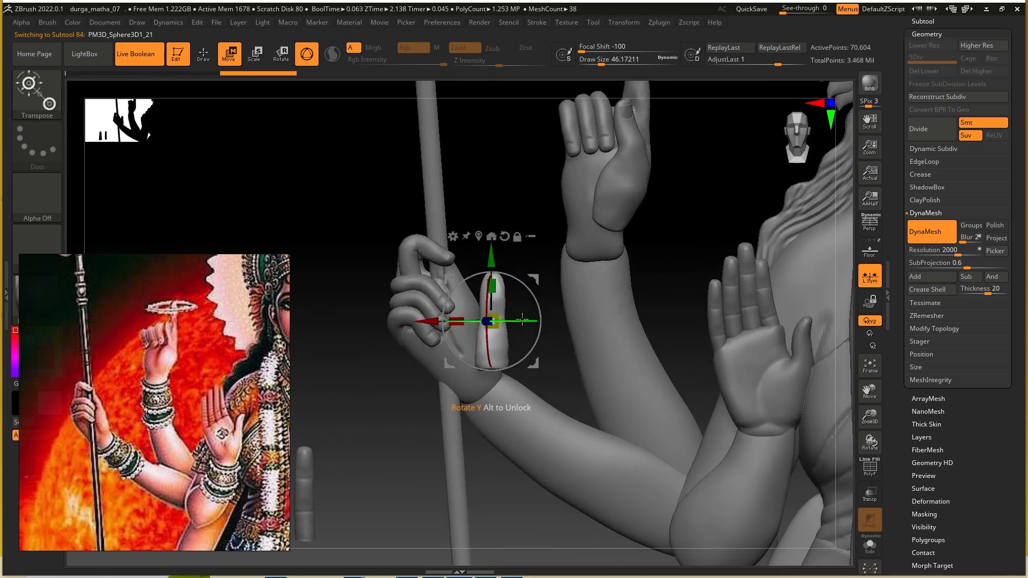
Step: Rotate and position the copied finger along the palm as the trident-holding hand's thumb
mouse_move(523, 275)
mouse_down()
mouse_move(509, 265)
mouse_move(513, 289)
mouse_move(513, 268)
mouse_move(482, 281)
mouse_move(605, 284)
mouse_move(518, 263)
mouse_up()
right_drag(519, 263, 557, 268)
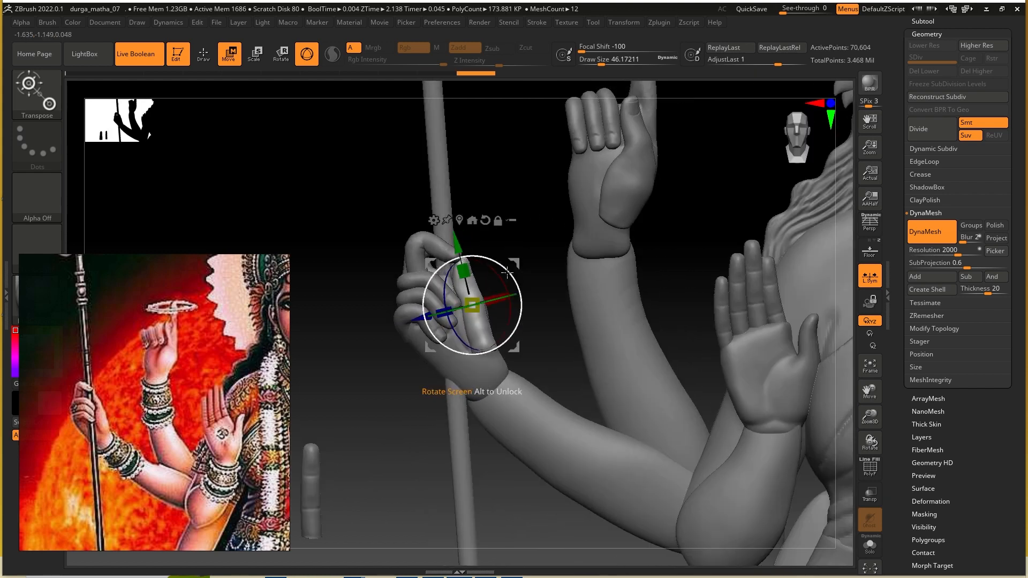
drag(515, 263, 512, 264)
ctrl+right_drag(511, 263, 414, 300)
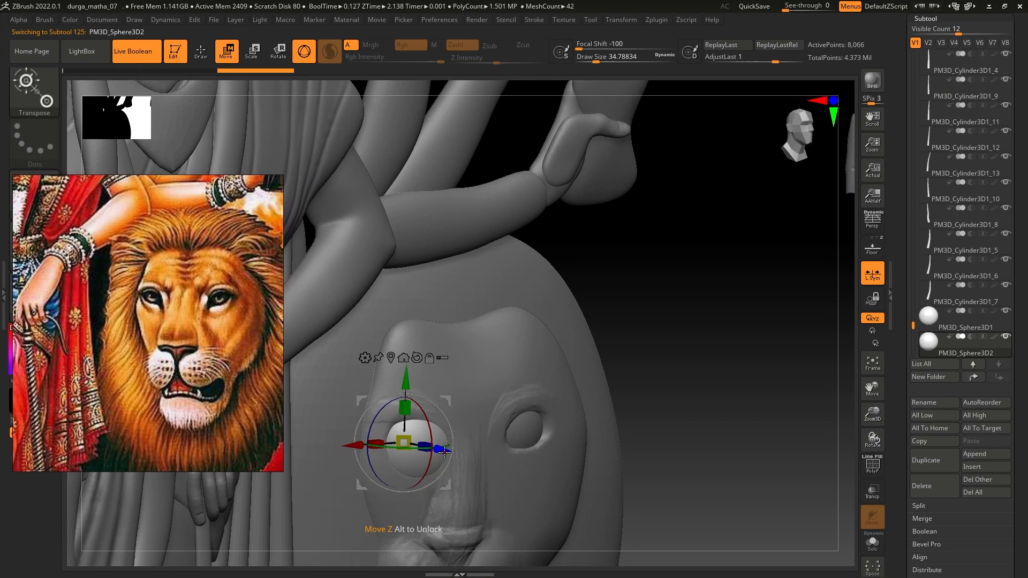
Step: Push the lion's right eyeball sphere back into its socket
drag(445, 453, 437, 451)
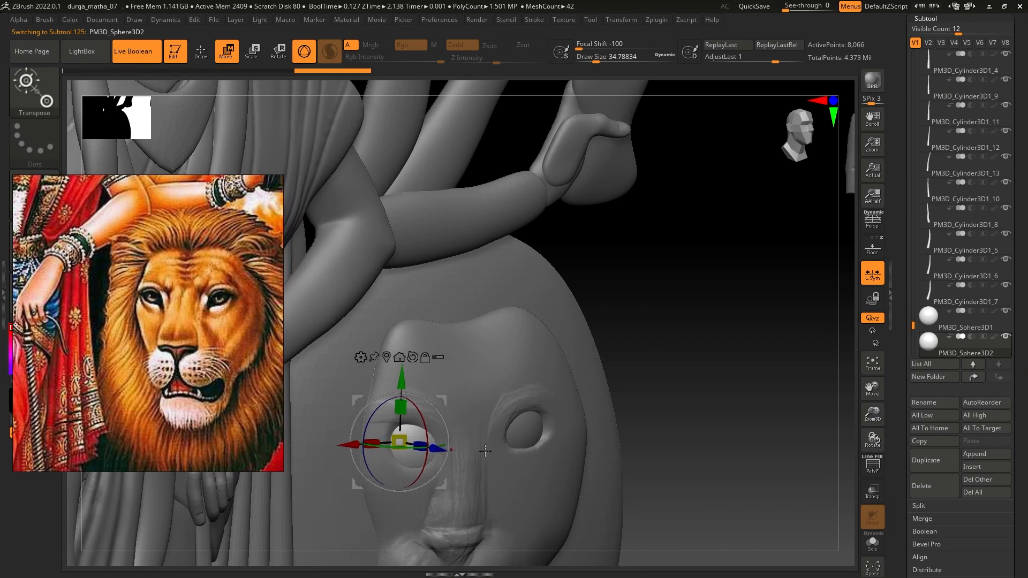
right_drag(530, 370, 492, 369)
Step: Build up the upper eyelid of the lion's left eye using the ClayBuildup brush at Z Intensity 5
alt+click(493, 370)
key(q)
mouse_move(530, 412)
ctrl+right_down()
mouse_move(535, 464)
mouse_move(486, 419)
ctrl+right_up()
click(471, 60)
key(s)
mouse_move(481, 411)
mouse_down()
mouse_move(494, 365)
mouse_move(594, 361)
mouse_up()
drag(480, 385, 581, 360)
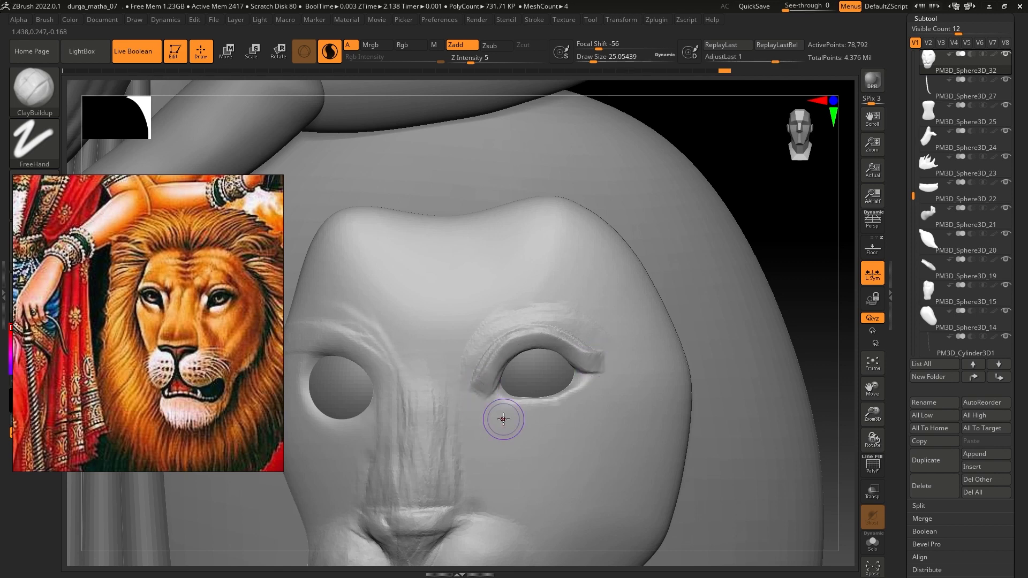
Step: Build up the lower eyelid and the fold beneath the lion's left eye with the ClayBuildup brush
mouse_move(504, 419)
mouse_down()
mouse_move(515, 408)
mouse_move(594, 404)
mouse_move(512, 428)
mouse_move(532, 421)
mouse_up()
click(463, 60)
alt+right_drag(594, 397, 589, 327)
key(s)
drag(562, 389, 567, 390)
Step: Set ClayBuildup's Z Intensity to 1, blend the skin around the lion's left eye and smooth the eyelid
click(459, 60)
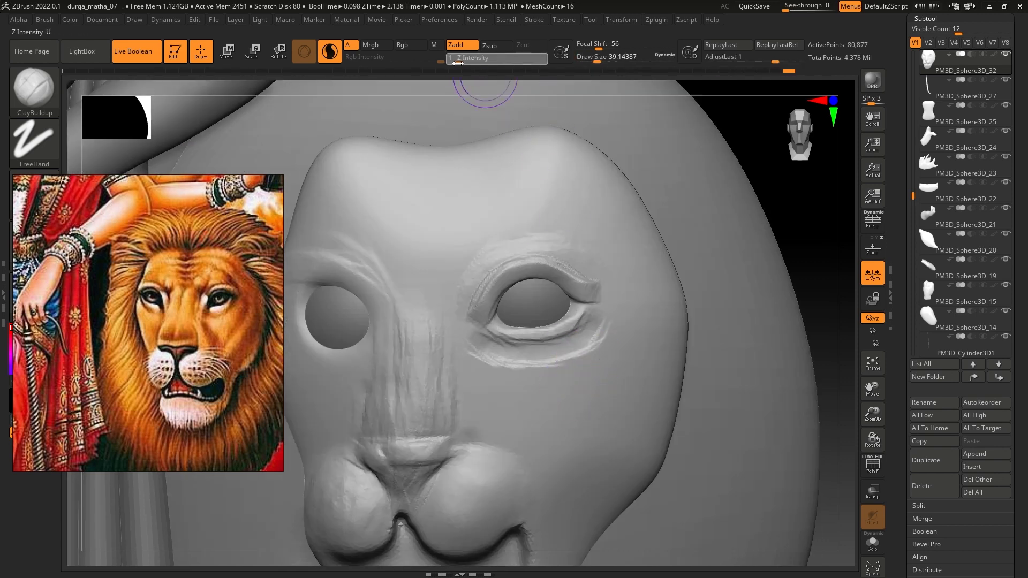
mouse_move(601, 352)
mouse_down()
mouse_move(548, 391)
mouse_move(627, 327)
mouse_up()
mouse_move(626, 327)
shift+mouse_down()
mouse_move(496, 372)
mouse_move(404, 347)
mouse_move(555, 240)
mouse_move(561, 255)
shift+mouse_up()
Step: Build up the skin at the inner corner of the lion's right eye with ClayBuildup, then select the DamStandard brush
alt+right_drag(560, 255, 659, 265)
key(s)
drag(506, 296, 476, 327)
click(461, 62)
drag(460, 63, 471, 63)
mouse_move(475, 324)
mouse_down()
mouse_move(402, 297)
mouse_move(481, 324)
mouse_up()
key(b)
click(363, 299)
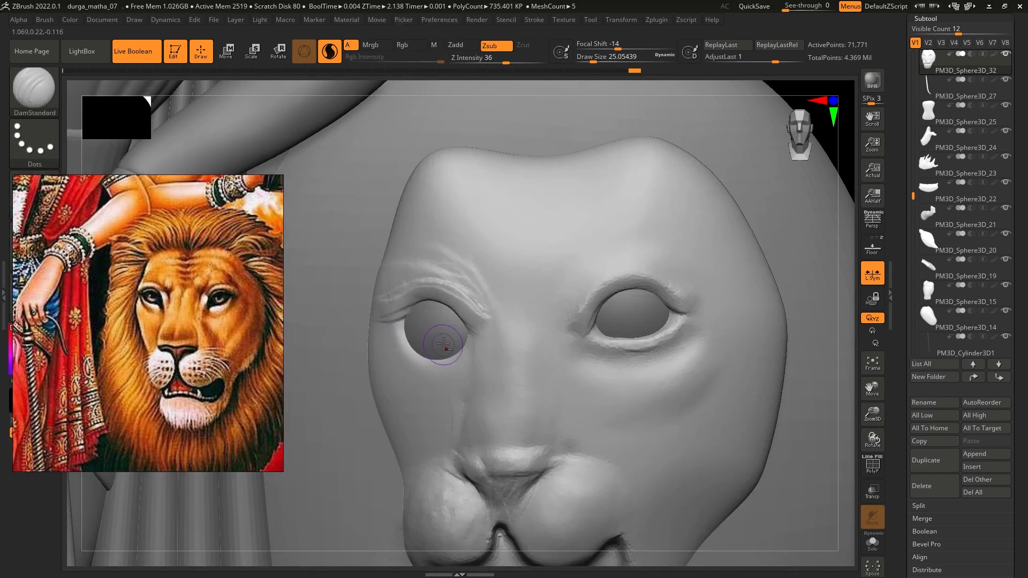
Step: Shift the lion's right eyeball outward and adjust its depth in the socket
alt+click(436, 337)
key(w)
mouse_move(509, 291)
mouse_down()
mouse_move(487, 287)
mouse_move(497, 289)
mouse_up()
right_drag(497, 289, 450, 316)
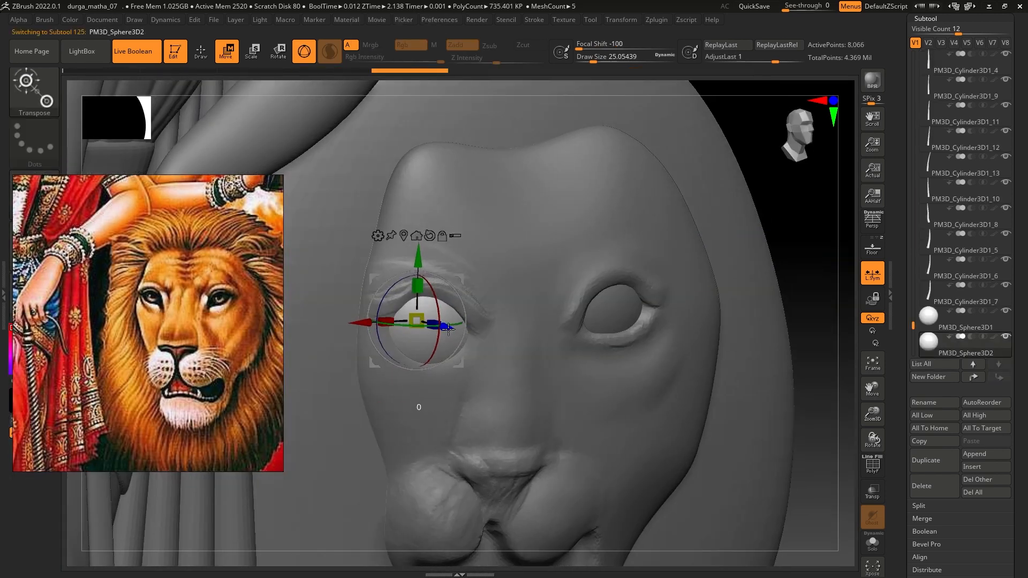
drag(450, 321, 457, 321)
shift+right_drag(456, 321, 506, 320)
Step: Carve the outer and inner corners of the lion's right eye opening with the DamStandard brush
click(39, 94)
click(348, 227)
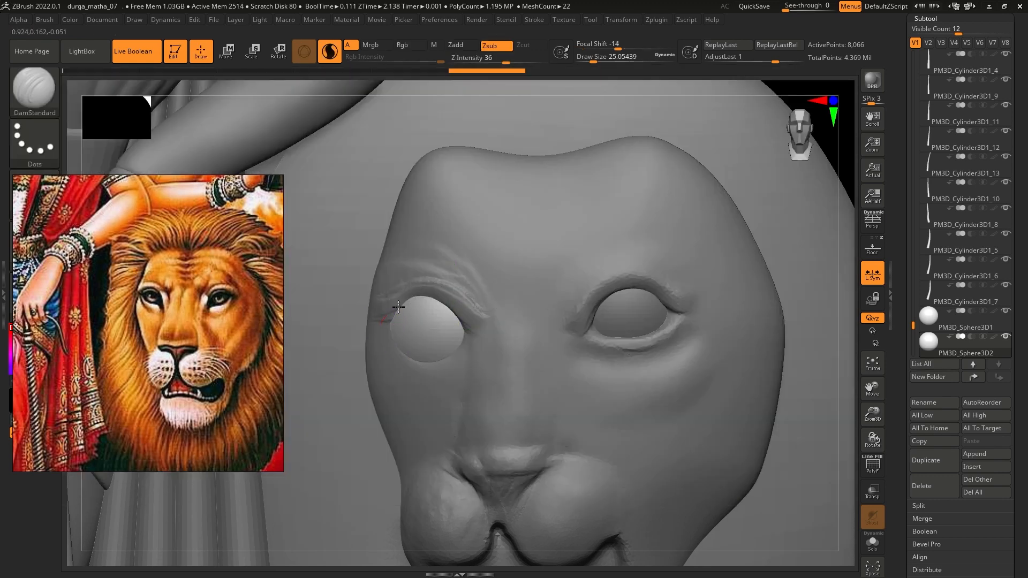
alt+click(454, 333)
alt+click(422, 325)
alt+click(396, 306)
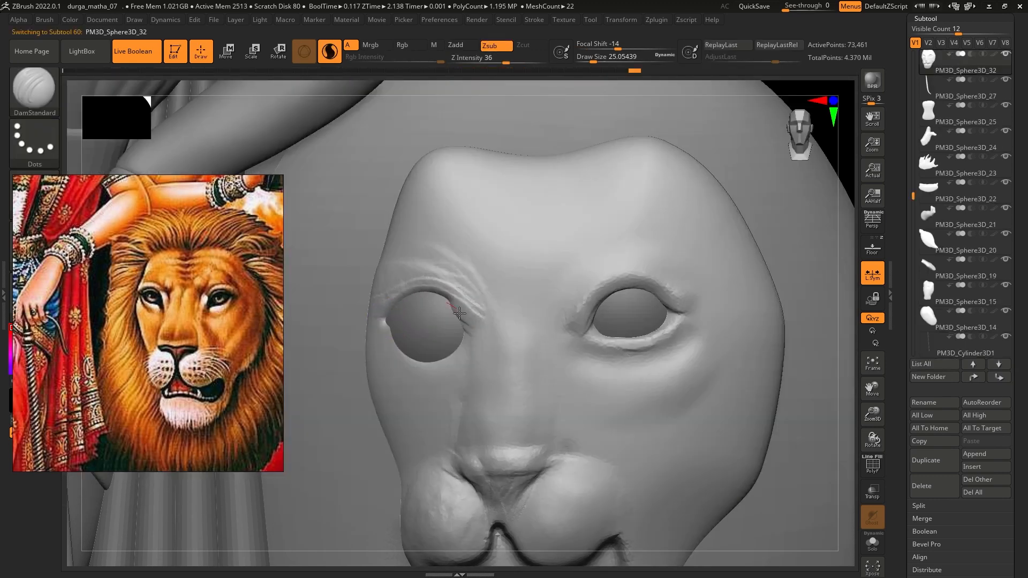
drag(476, 324, 479, 318)
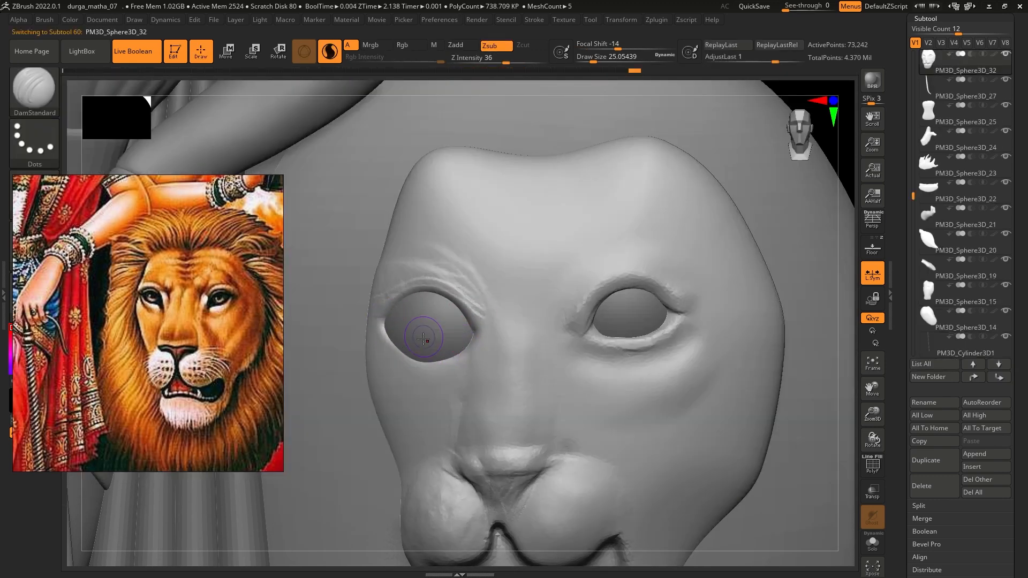
Step: Move the lion's right eyeball slightly deeper into its socket
alt+click(432, 328)
right_drag(476, 336, 432, 343)
key(w)
drag(441, 326, 435, 325)
right_drag(435, 325, 482, 328)
Step: Raise the lower eyelid of the lion's right eye over the eyeball with the Move brush
alt+click(482, 328)
key(b)
click(510, 358)
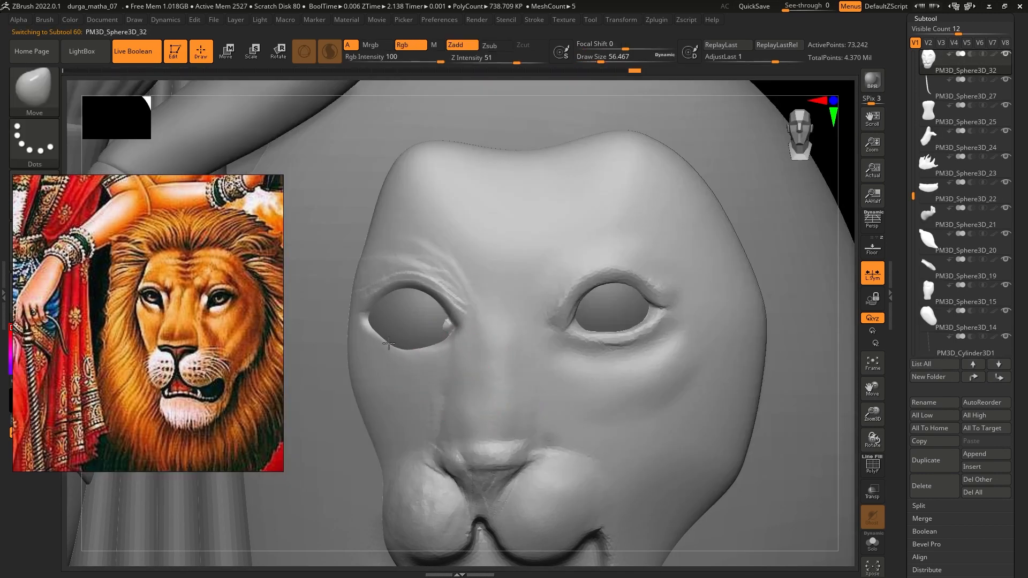
drag(389, 344, 407, 344)
mouse_move(424, 355)
right_down()
mouse_move(449, 346)
mouse_move(416, 369)
mouse_move(399, 359)
right_up()
drag(375, 336, 382, 327)
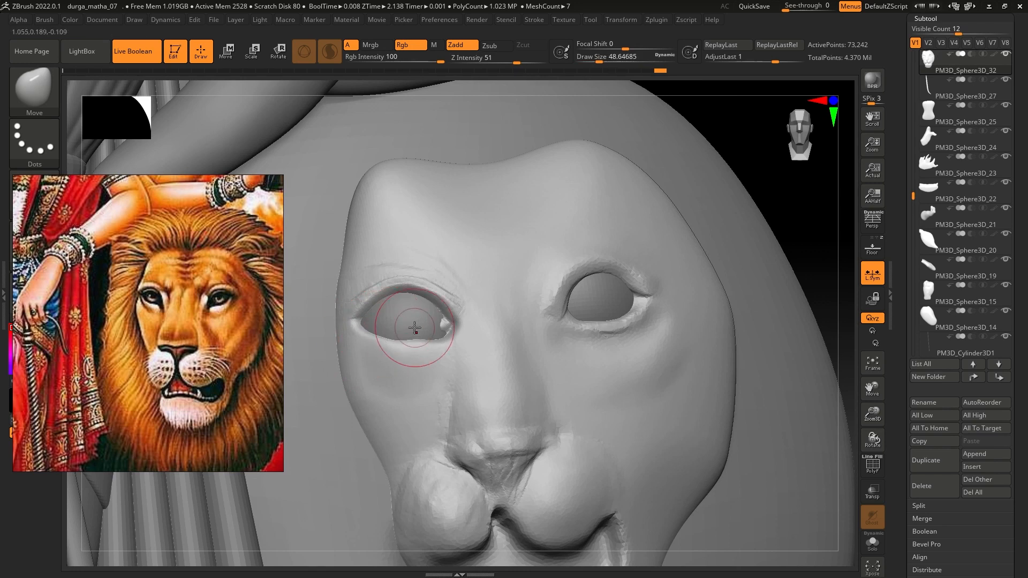
right_drag(416, 327, 435, 358)
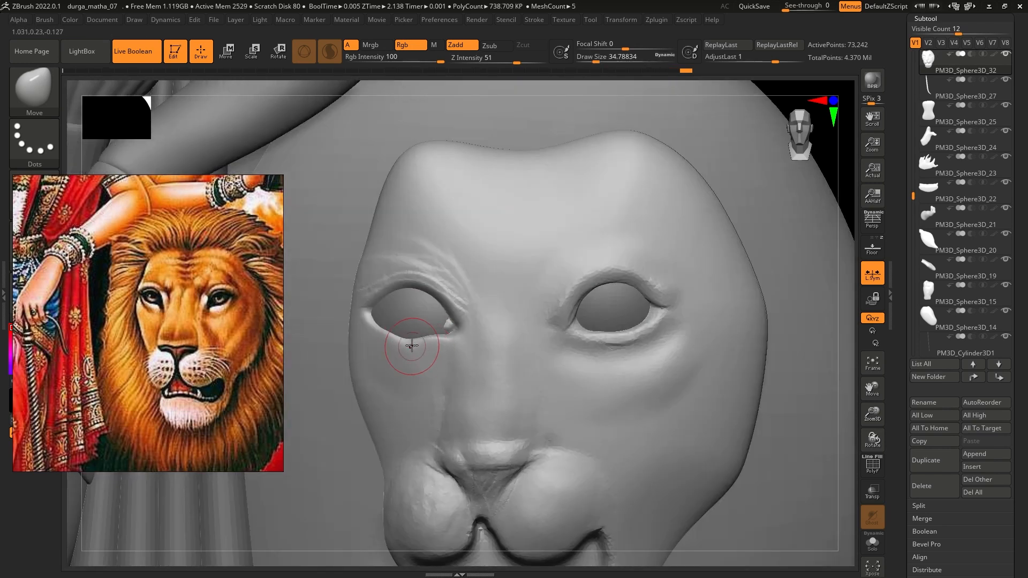
Step: Smooth the folds around the lion's right eye, then build up and soften an under-eye fold with ClayBuildup
shift+drag(439, 306, 378, 279)
mouse_move(449, 394)
shift+mouse_down()
mouse_move(381, 381)
mouse_move(452, 330)
shift+mouse_up()
drag(442, 366, 357, 331)
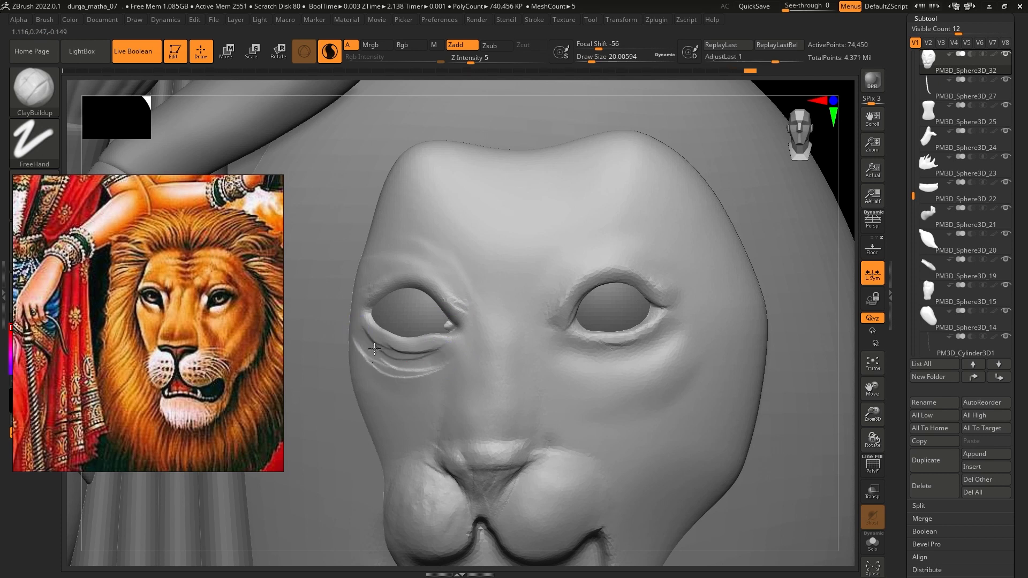
shift+drag(433, 360, 358, 347)
Step: Set ClayBuildup's Z Intensity to 1 and smooth the lion's right cheek toward the muzzle
click(459, 61)
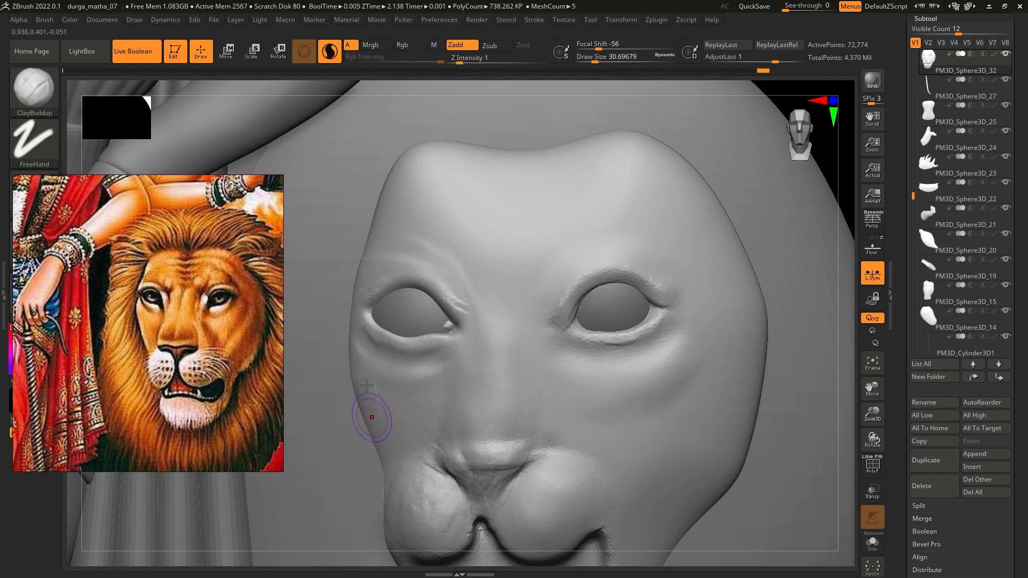
key(s)
click(400, 421)
mouse_move(400, 412)
shift+mouse_down()
mouse_move(450, 456)
mouse_move(479, 436)
mouse_move(488, 452)
shift+mouse_up()
Step: Build up the lion's nose tip and the sides of its bridge with ClayBuildup, then smooth the bridge
key(s)
click(463, 453)
key(s)
click(521, 452)
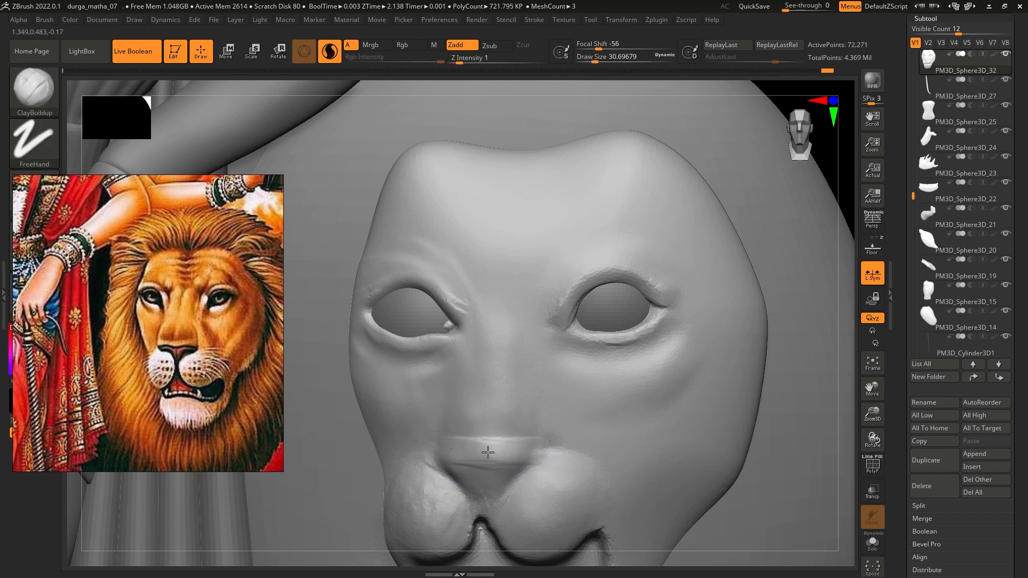
drag(480, 358, 455, 430)
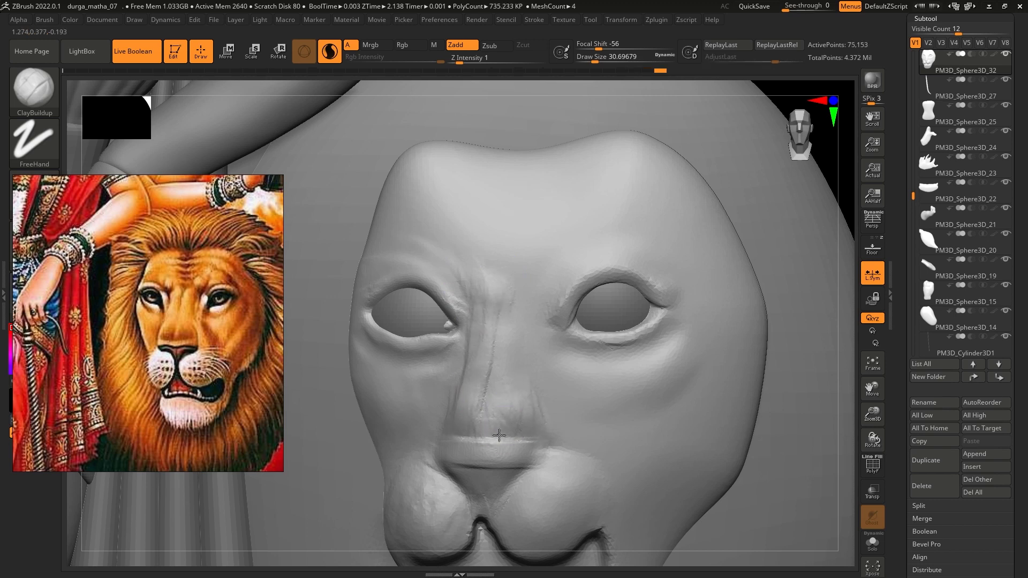
shift+drag(466, 414, 493, 307)
Step: Pull the lower corner of the lion's nose outward and downward with the Move brush to form the nostril wing
mouse_move(497, 440)
alt+right_down()
mouse_move(497, 369)
mouse_move(592, 407)
alt+right_up()
key(b)
click(470, 421)
key(s)
drag(475, 421, 460, 406)
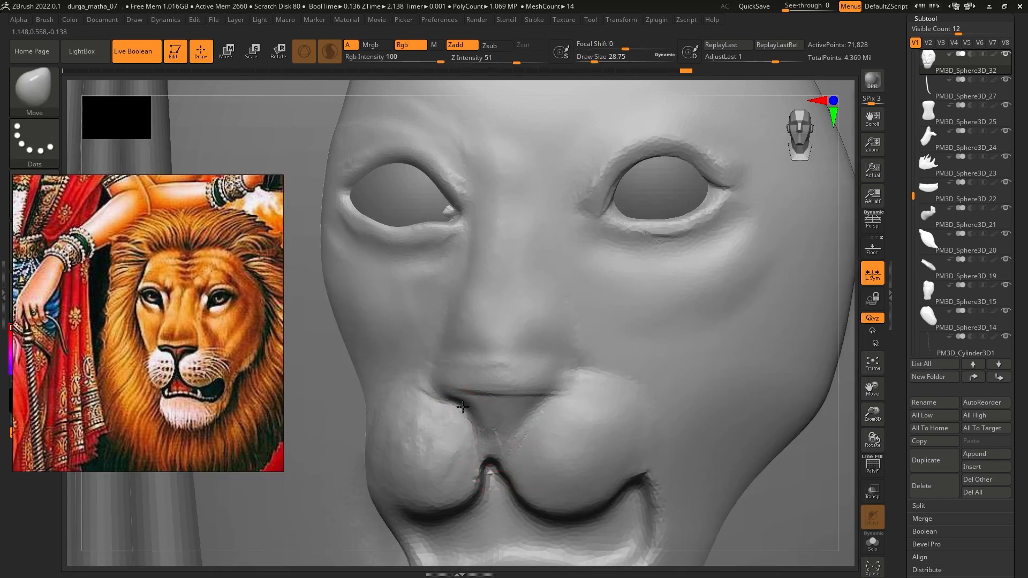
mouse_move(534, 417)
mouse_down()
mouse_move(563, 398)
mouse_move(568, 379)
mouse_up()
key(bracketright)
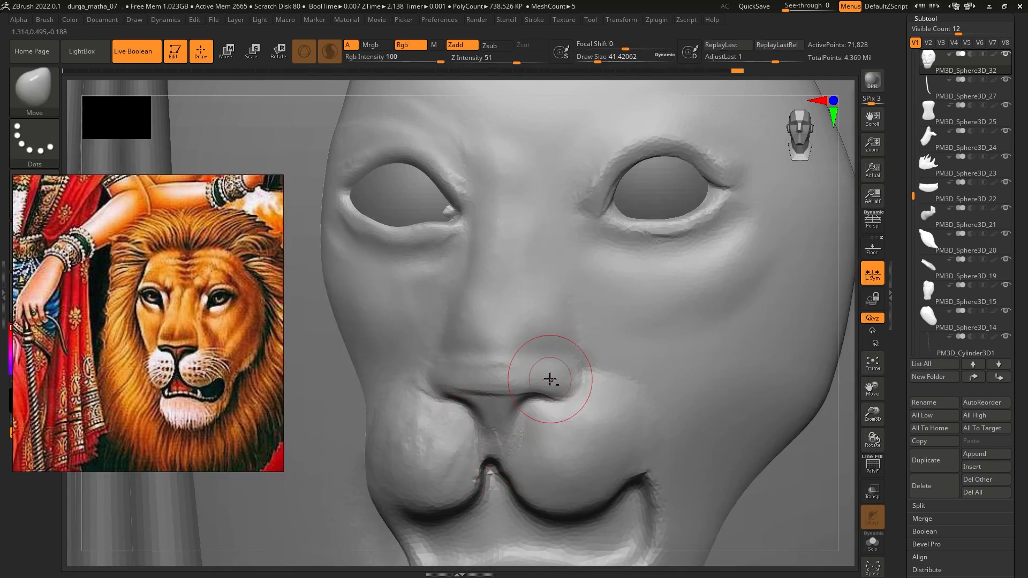
Step: Smooth the area below the lion's nose and its junction with the muzzle pad
ctrl+right_drag(550, 379, 508, 369)
mouse_move(505, 435)
shift+mouse_down()
mouse_move(499, 450)
mouse_move(514, 427)
shift+mouse_up()
key(s)
drag(530, 444, 607, 445)
alt+right_drag(575, 431, 569, 409)
shift+drag(546, 401, 571, 390)
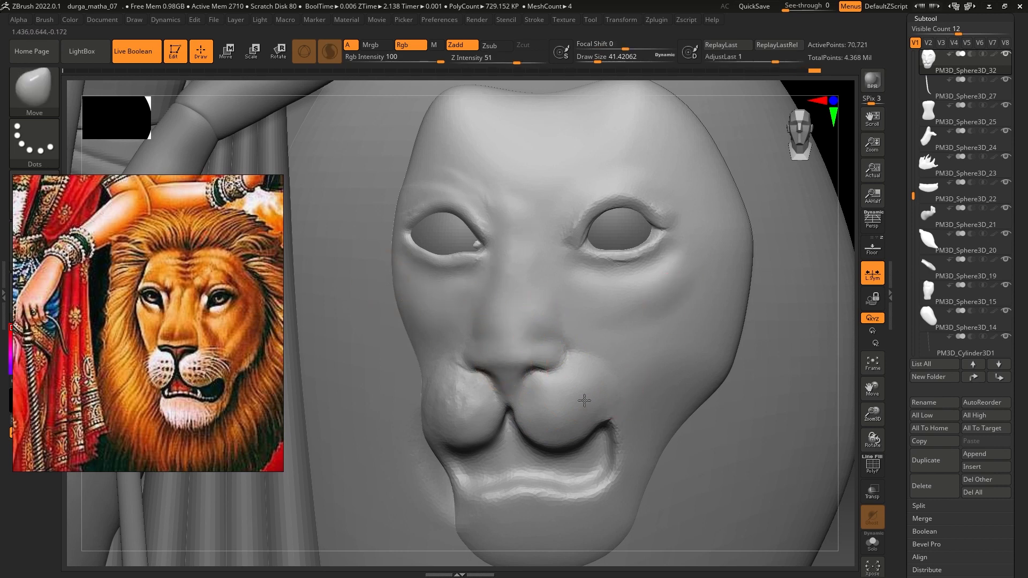
Step: Carve the nostril wing outlines and the creases between nose and muzzle pads with DamStandard at a Draw Size of about 13
ctrl+right_drag(541, 332, 582, 334)
ctrl+right_drag(516, 316, 518, 273)
ctrl+right_drag(557, 370, 559, 412)
mouse_move(471, 320)
ctrl+right_down()
mouse_move(477, 284)
mouse_move(480, 298)
mouse_move(613, 388)
ctrl+right_up()
key(b)
click(512, 293)
ctrl+right_drag(542, 375, 509, 391)
key(s)
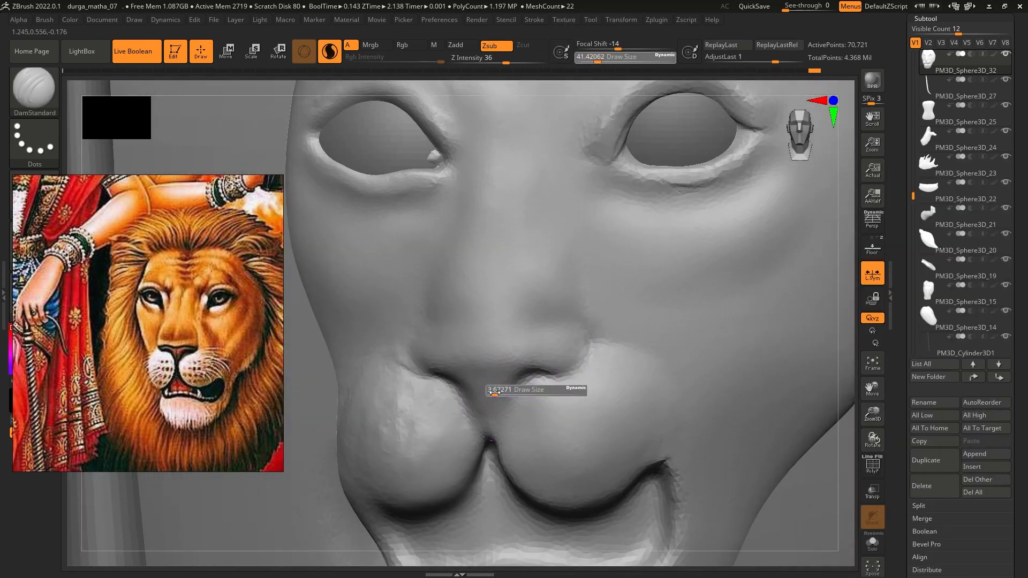
mouse_move(507, 391)
mouse_down()
mouse_move(460, 379)
mouse_move(493, 441)
mouse_up()
key(s)
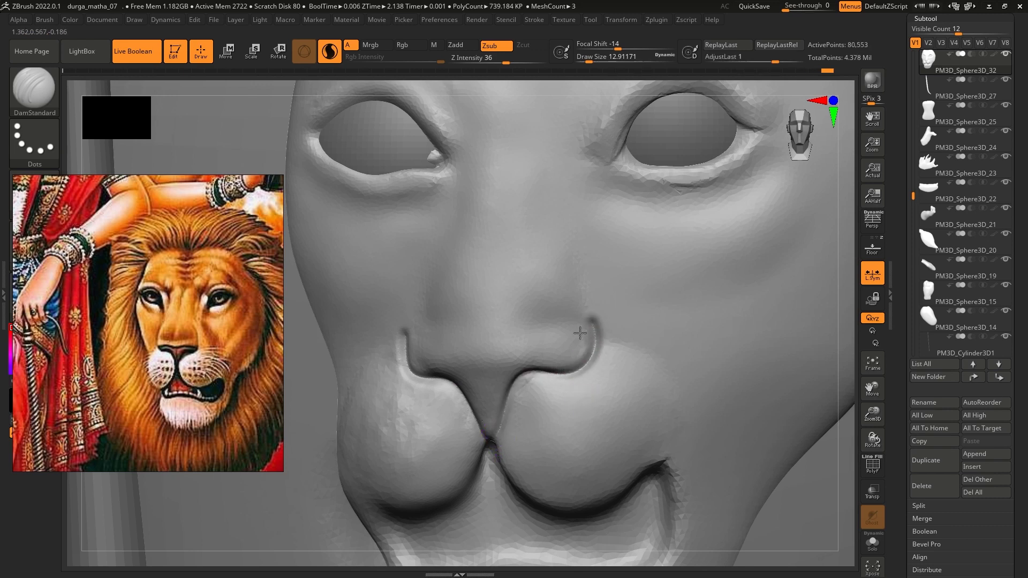
Step: Deepen the creases around the lion's mouth with DamStandard and undo the last stroke
alt+right_drag(580, 334, 579, 239)
key(s)
alt+right_drag(489, 431, 488, 413)
key(s)
drag(484, 413, 489, 413)
mouse_move(488, 348)
mouse_down()
mouse_move(480, 375)
mouse_move(387, 406)
mouse_move(413, 455)
mouse_move(554, 450)
mouse_move(654, 397)
mouse_move(660, 363)
mouse_move(506, 388)
mouse_move(545, 402)
mouse_move(643, 370)
mouse_move(659, 354)
mouse_move(584, 496)
mouse_move(415, 448)
mouse_up()
key(ctrl+z)
Step: Dot whisker holes across the muzzle pad on the open-mouth side with DamStandard at a Draw Size of about 17
mouse_move(550, 263)
ctrl+right_down()
mouse_move(615, 376)
mouse_move(521, 432)
ctrl+right_up()
key([)
click(457, 431)
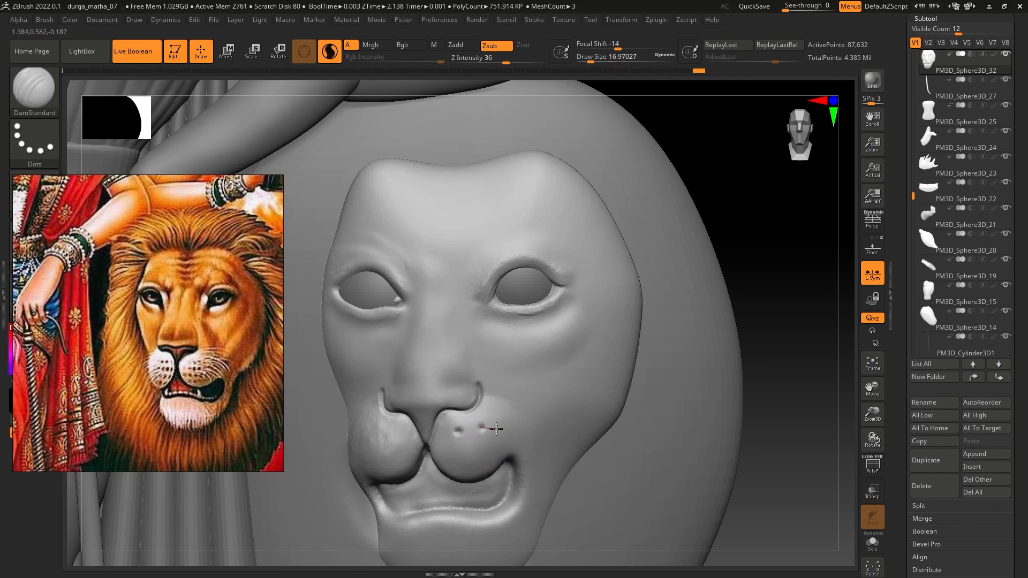
click(476, 450)
click(492, 468)
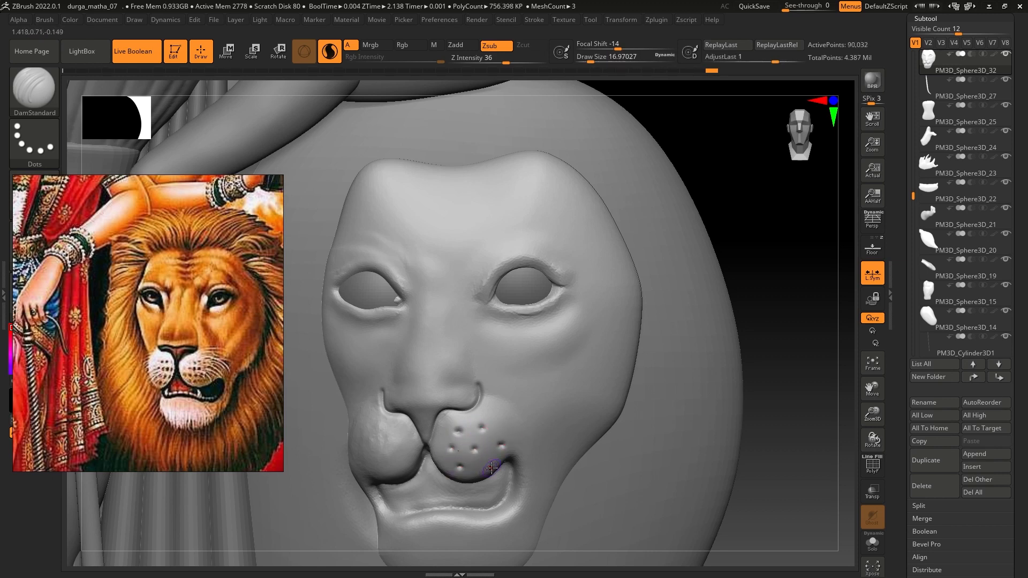
Step: Add matching whisker holes to the opposite muzzle pad with DamStandard at a Draw Size of about 10.5
right_drag(364, 432, 380, 436)
key(s)
mouse_move(382, 441)
mouse_down()
mouse_move(391, 454)
mouse_move(379, 432)
mouse_up()
ctrl+right_drag(381, 432, 407, 450)
key(s)
drag(433, 441, 421, 441)
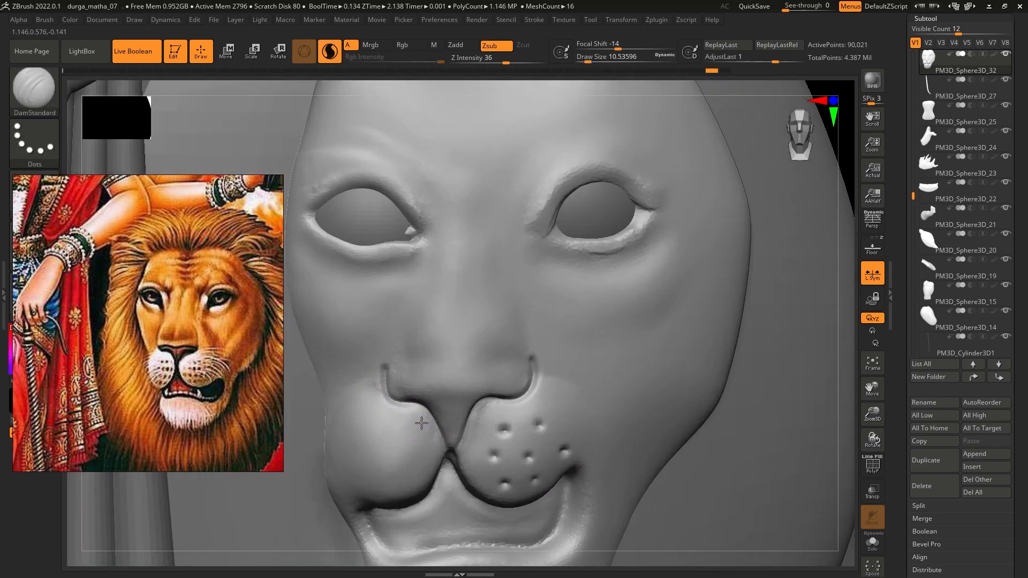
click(364, 443)
click(367, 471)
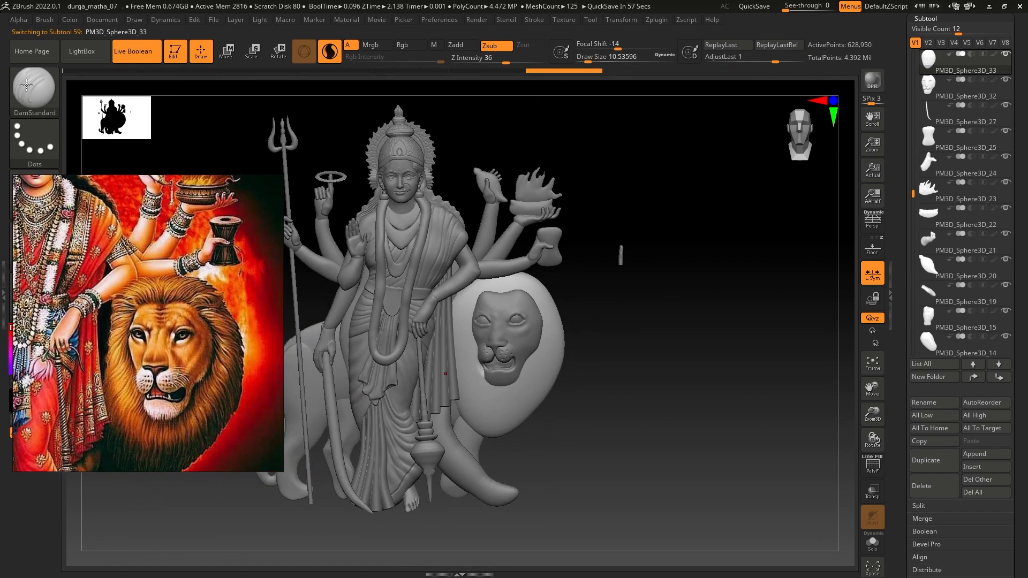
Step: Switch to the Standard brush and load Alpha 61 for sculpting the mane's hair
key(b)
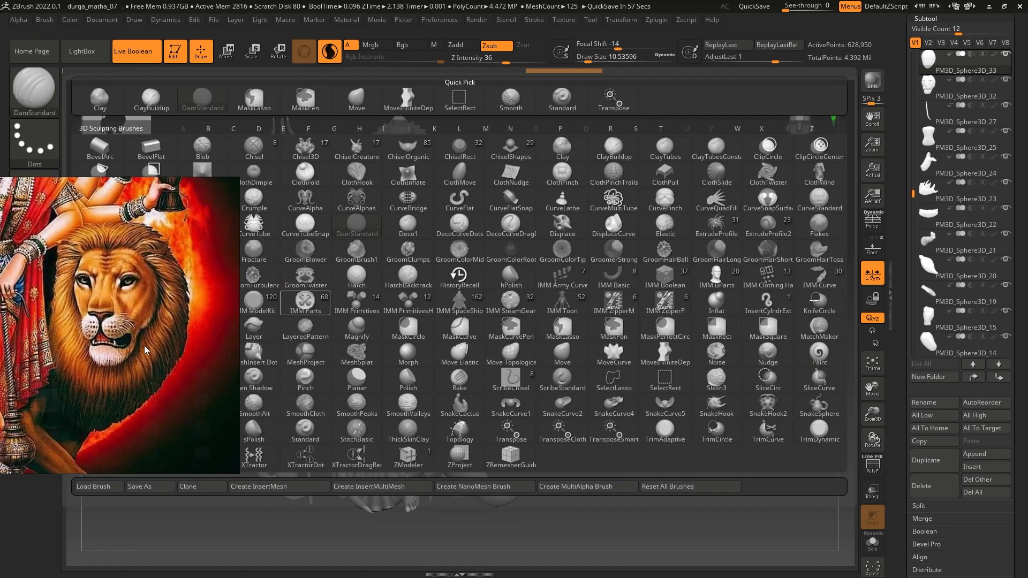
key(s)
key(t)
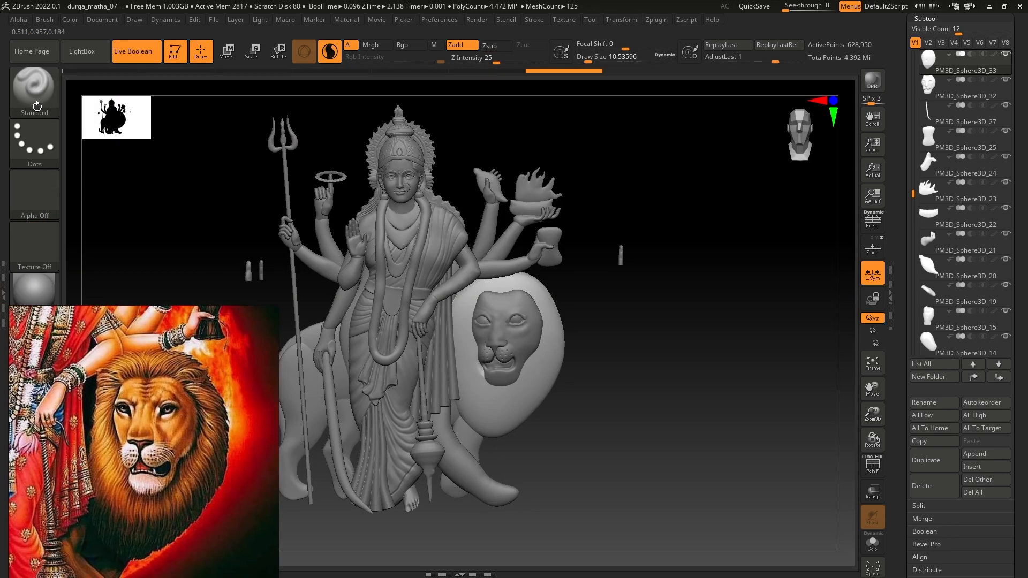
click(46, 193)
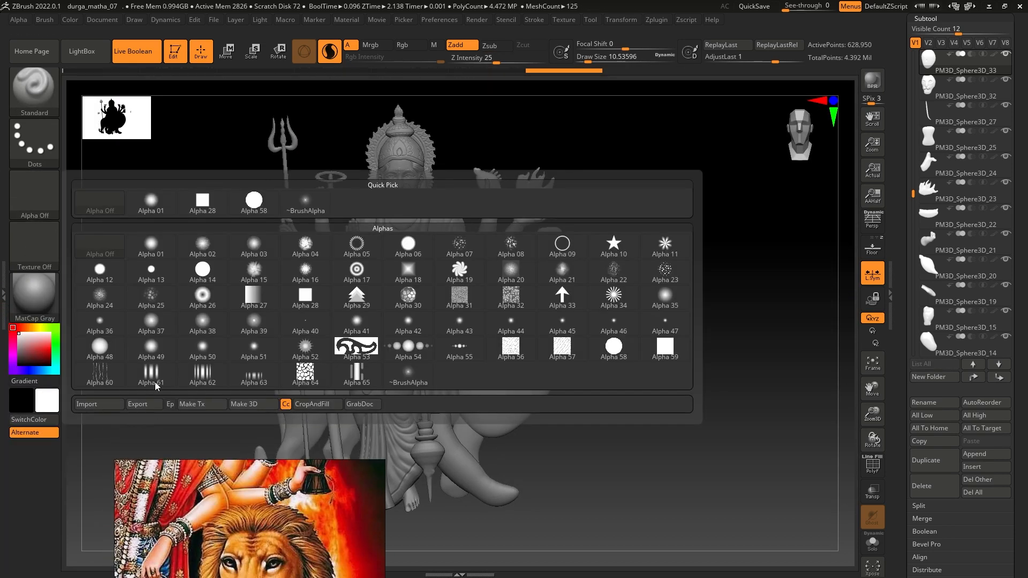
click(153, 371)
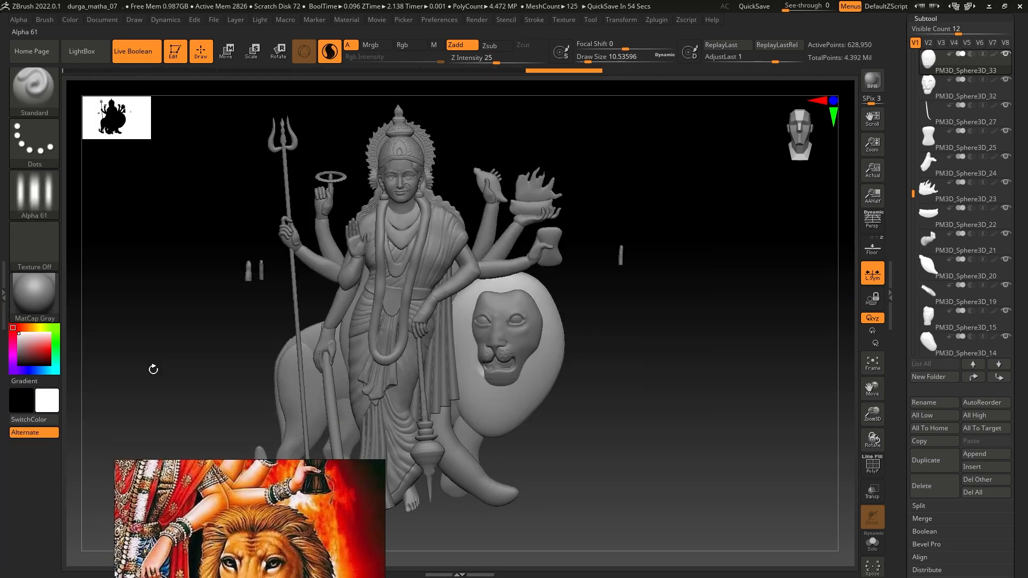
Step: Try a hair stroke on the mane beside the lion's jaw at a Draw Size of about 77
mouse_move(579, 388)
alt+mouse_down()
mouse_move(484, 347)
mouse_move(484, 358)
alt+mouse_up()
key(s)
drag(484, 358, 500, 358)
drag(494, 273, 523, 358)
key(ctrl+z)
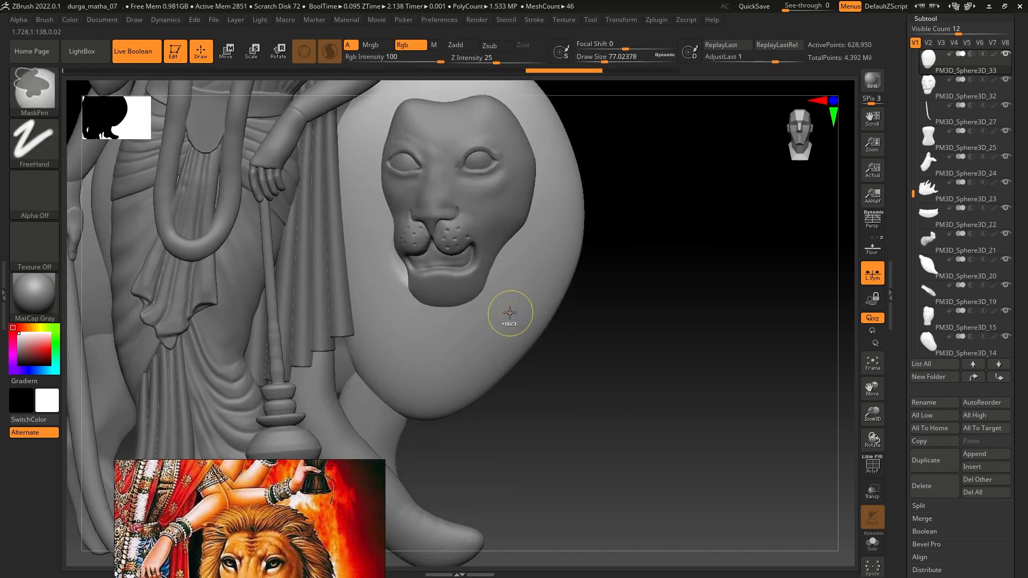
Step: Subdivide the mane, set its DynaMesh resolution to 1064 and remesh it
key(ctrl+d)
drag(1021, 460, 973, 291)
ctrl+drag(673, 325, 684, 439)
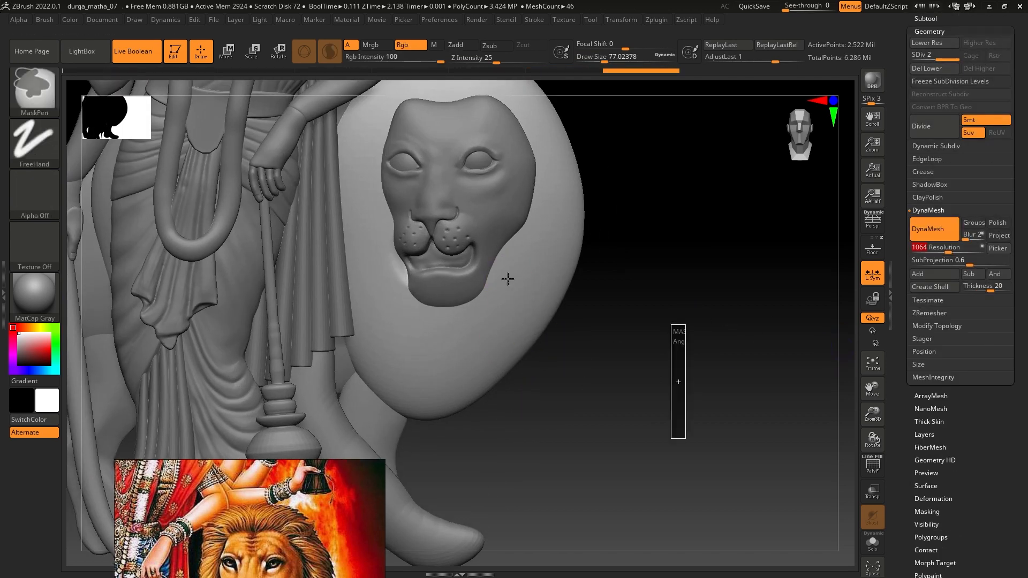
Step: Try a hair stroke on the remeshed mane and enlarge the reference painting around the lion's head
key(s)
drag(517, 280, 512, 280)
drag(506, 246, 522, 348)
right_drag(299, 530, 274, 377)
scroll(275, 377, up, 4)
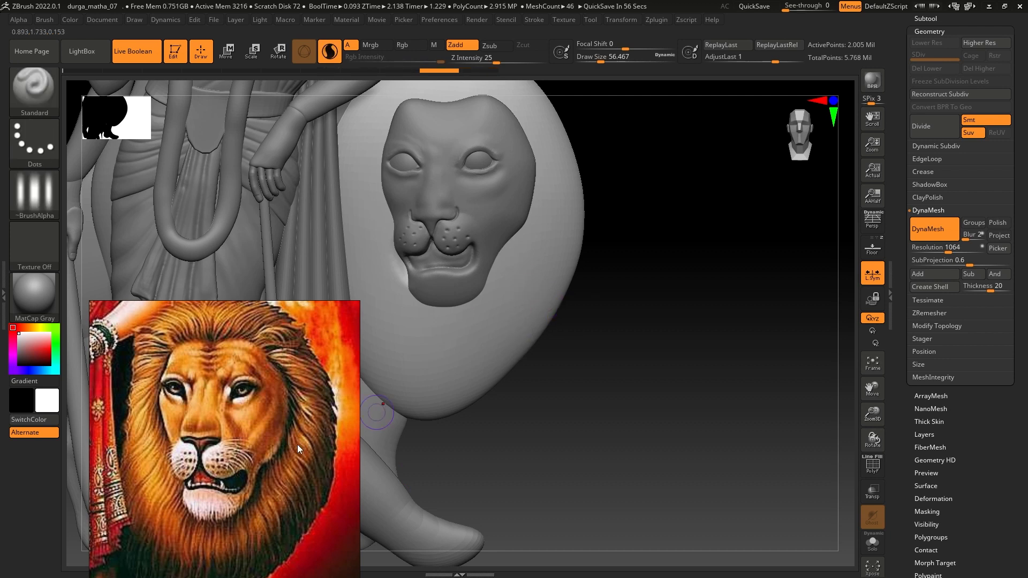
Step: Try sculpting three bands of hair beside and below the lion's chin with Alpha 61, then undo them
drag(522, 230, 533, 341)
drag(498, 268, 494, 369)
drag(467, 322, 457, 397)
key(ctrl+z)
key(ctrl+z)
key(ctrl+z)
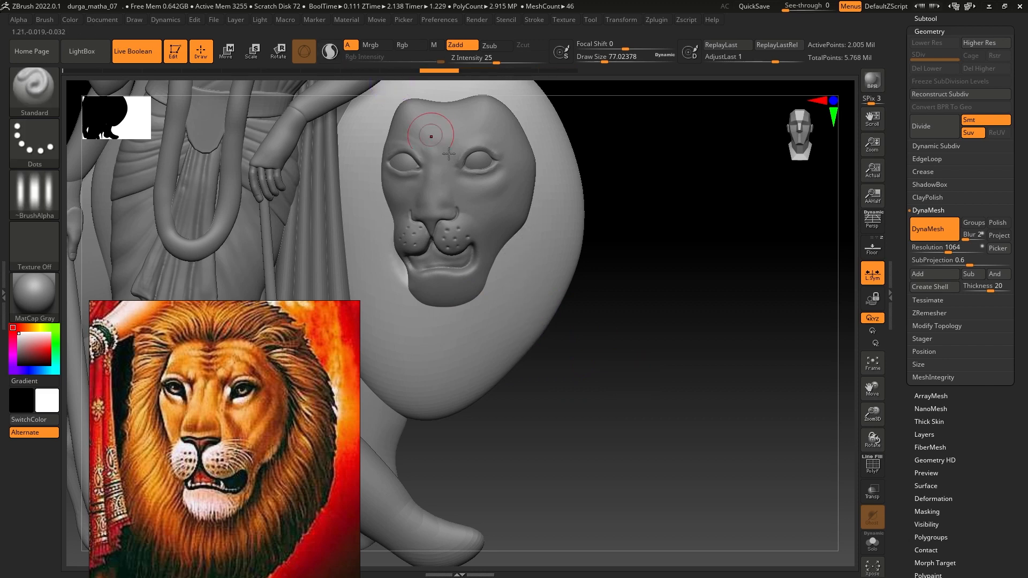
Step: Restore an undone mane stroke, try extending the hair beside the lion's chin, then undo these strokes
key(ctrl+shift+z)
drag(501, 312, 515, 356)
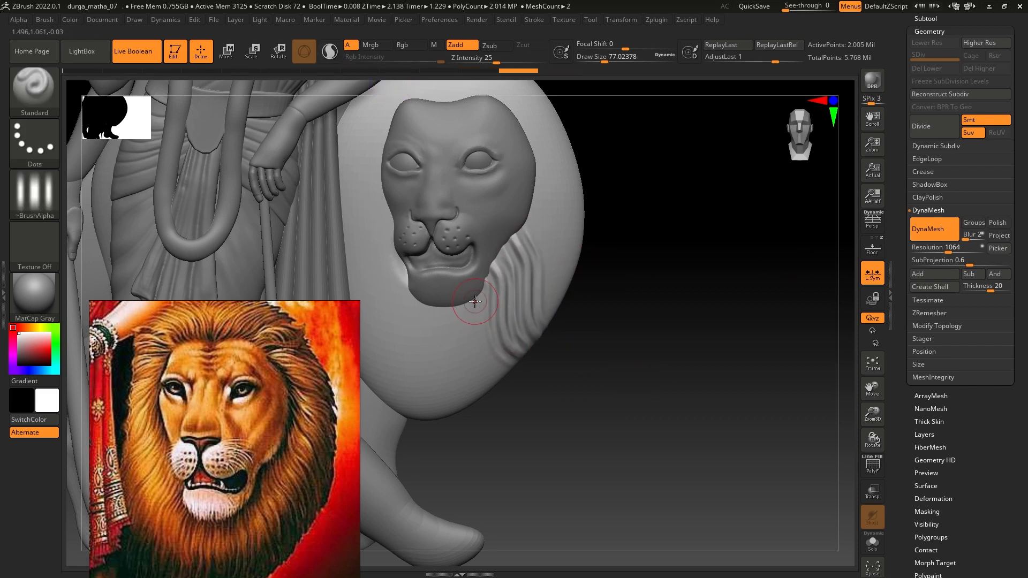
drag(481, 396, 482, 397)
key(ctrl+z)
key(ctrl+z)
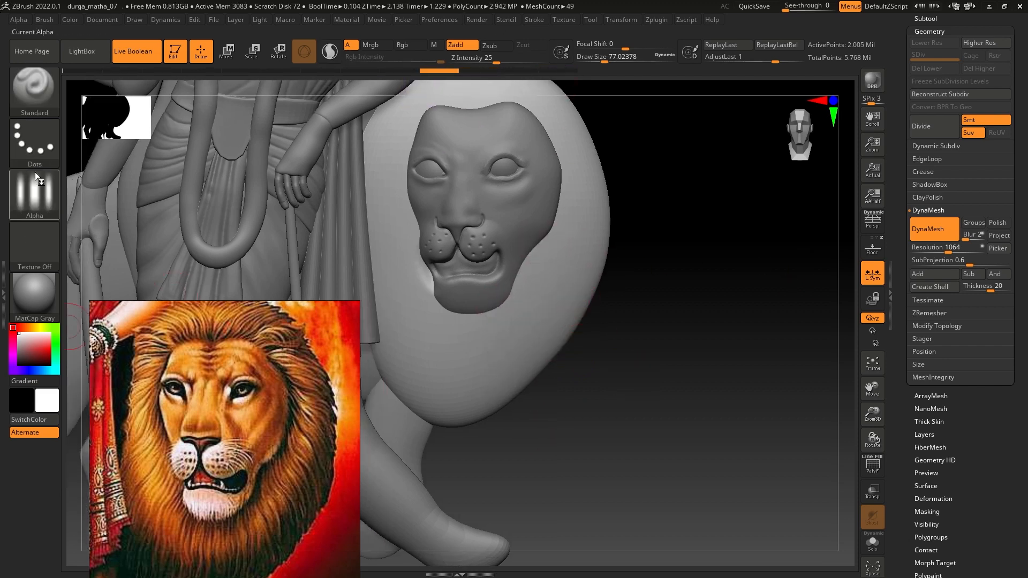
Step: Replace the brush alpha with Alpha 62 and open the stroke's Lazy Mouse settings
click(35, 177)
drag(279, 316, 283, 455)
click(173, 378)
click(533, 19)
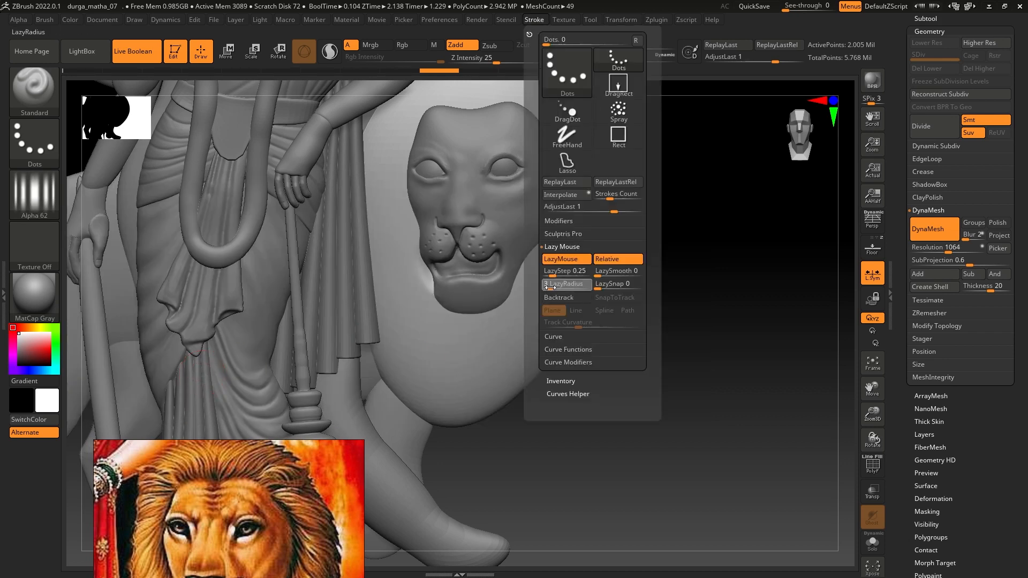
Step: Try sculpting mane strands from the lion's cheek around below the chin with Alpha 62, then undo the strokes
drag(561, 206, 598, 284)
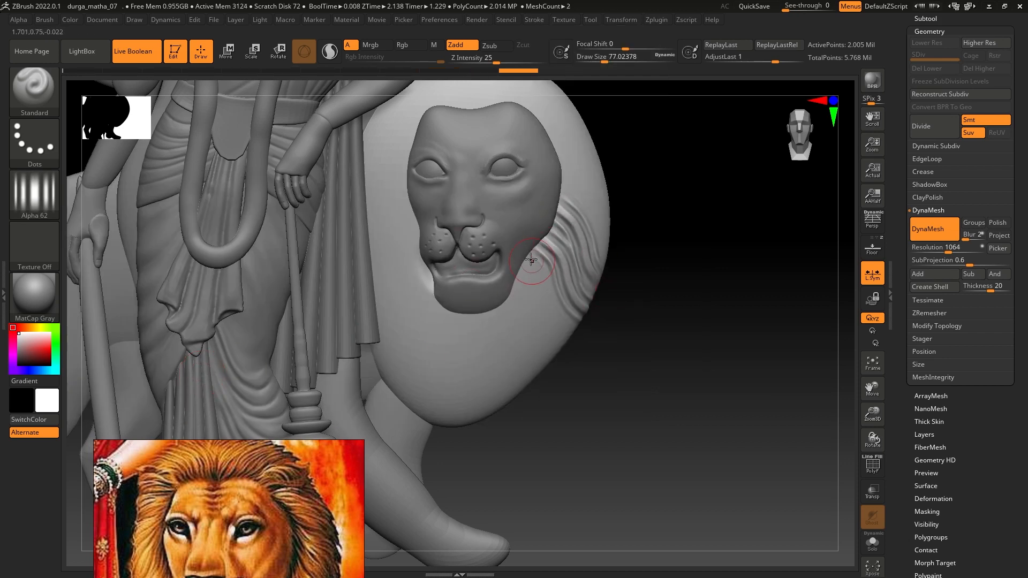
drag(531, 258, 572, 340)
drag(527, 305, 511, 369)
mouse_move(495, 306)
mouse_down()
mouse_move(504, 407)
mouse_move(467, 378)
mouse_move(461, 420)
mouse_up()
drag(450, 324, 431, 429)
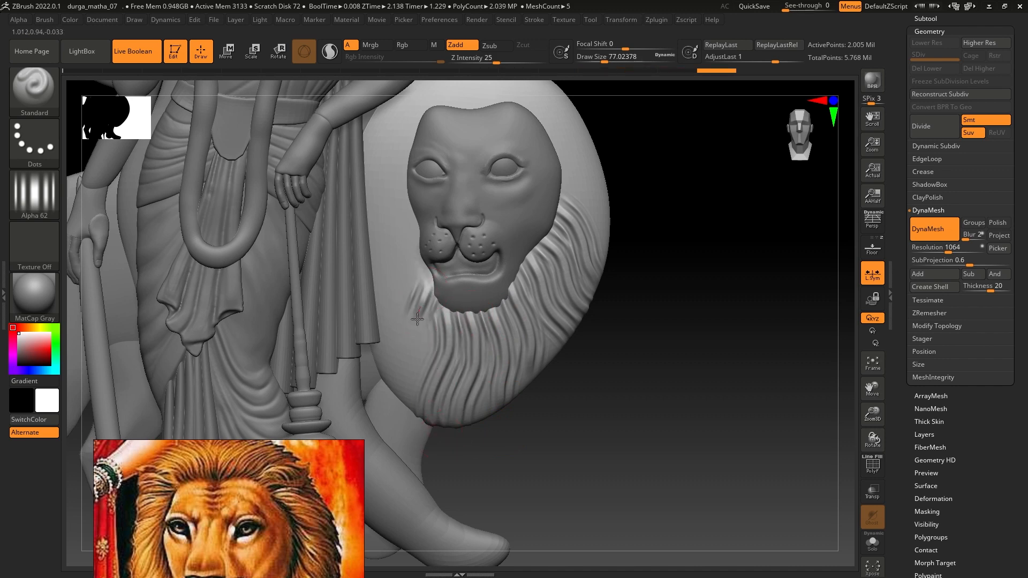
key(ctrl+z)
key(ctrl+z)
key(ctrl+z)
key(ctrl+z)
key(ctrl+z)
key(ctrl+z)
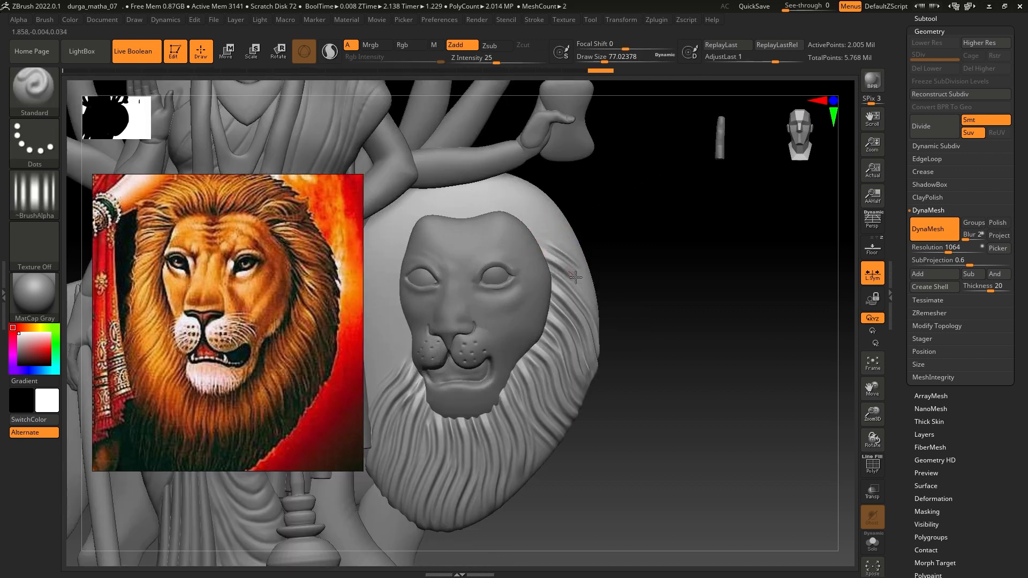
Step: Sculpt mane strands beside the lion's cheek and try more above the forehead, undoing the unwanted strokes
drag(575, 277, 594, 297)
drag(529, 225, 588, 272)
key(ctrl+z)
mouse_move(494, 205)
mouse_down()
mouse_move(535, 191)
mouse_move(496, 211)
mouse_up()
key(ctrl+z)
Step: Isolate the mane and sculpt hair strands over its crown and upper side at a Draw Size of about 54
key(s)
mouse_move(487, 207)
mouse_down()
mouse_move(542, 193)
mouse_move(529, 181)
mouse_up()
key(alt+s)
alt+right_drag(451, 230, 526, 230)
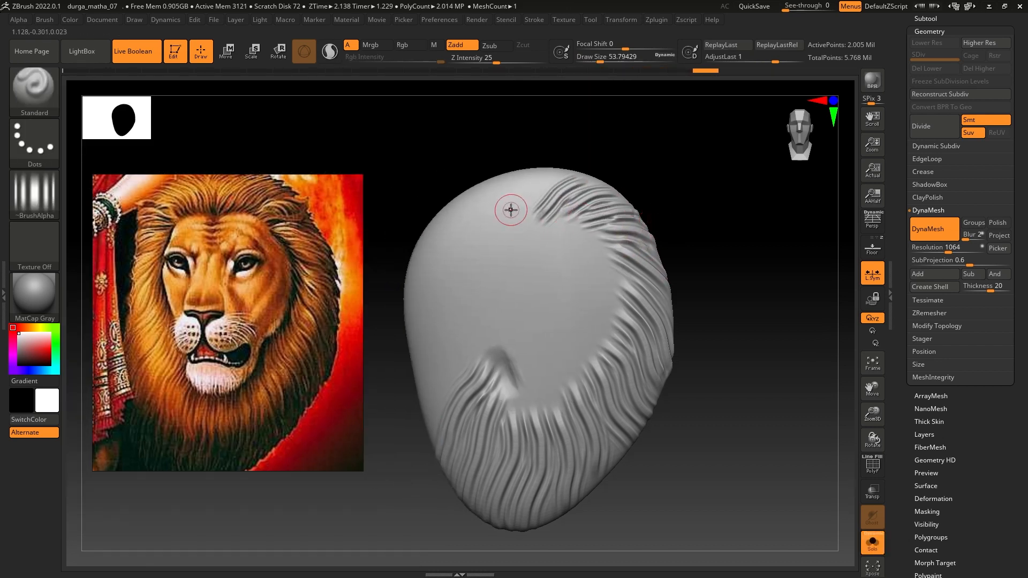
mouse_move(492, 206)
mouse_down()
mouse_move(483, 186)
mouse_move(447, 211)
mouse_up()
drag(455, 256, 424, 235)
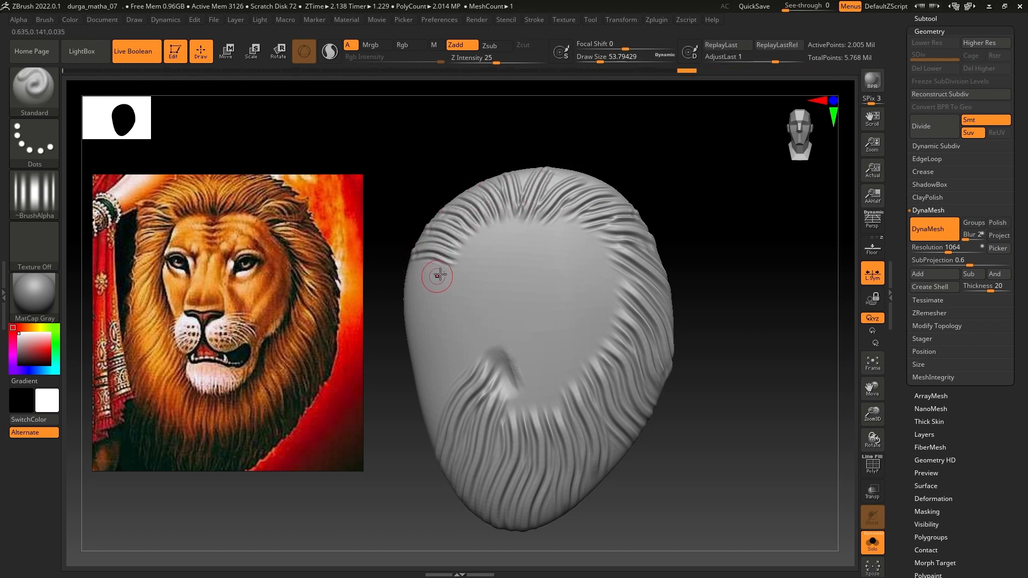
Step: Continue the hair strands down the mane's remaining bare side to the jaw, then leave Solo mode
drag(438, 273, 409, 263)
drag(452, 304, 413, 294)
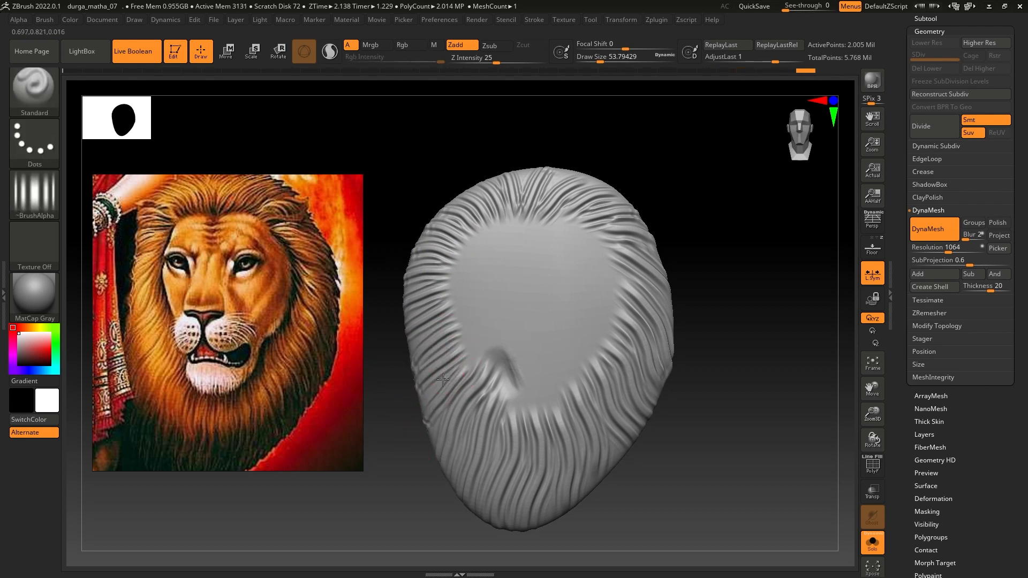
click(872, 544)
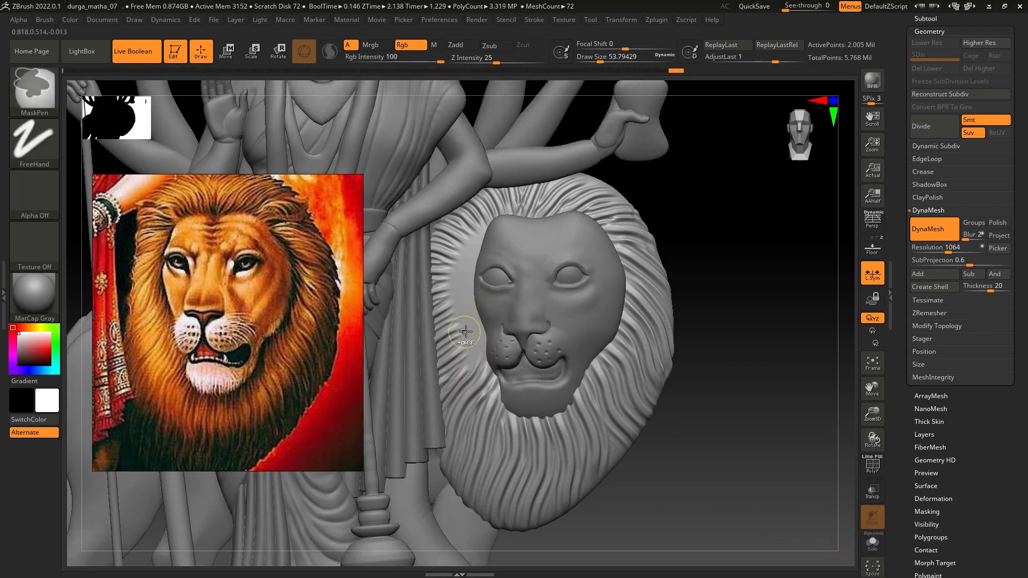
Step: Overlay the reference painting on the statue and adjust the mane's outline beside Durga's hand with Move at about 223 Draw Size
alt+right_drag(464, 330, 431, 315)
scroll(260, 326, down, 2)
middle_drag(260, 325, 274, 329)
click(872, 247)
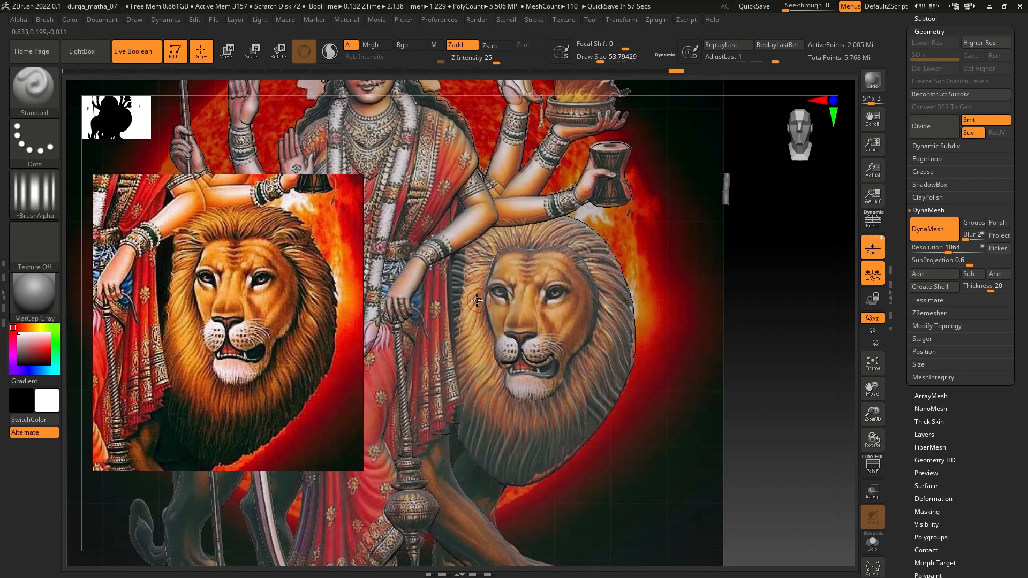
key(s)
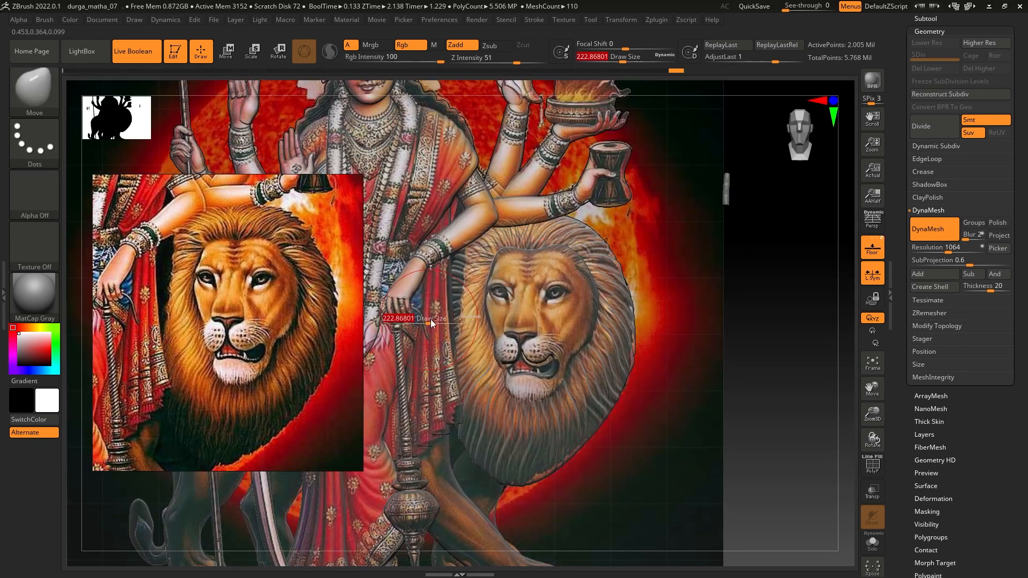
drag(431, 319, 478, 347)
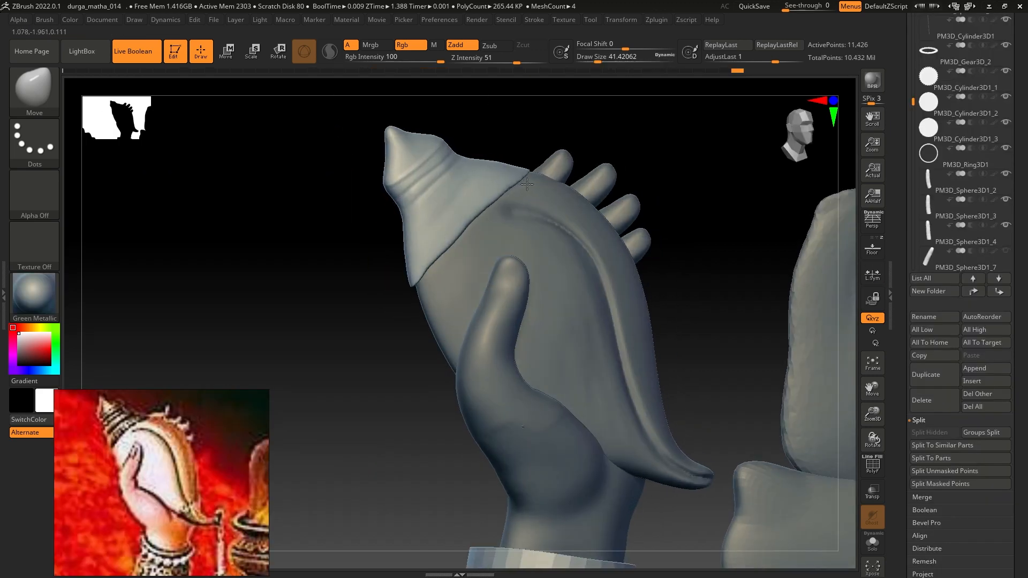
Step: Pull the conch cap's rim outward toward the fingers with the Move brush and smooth both ends of the rim
right_drag(527, 184, 506, 185)
drag(527, 180, 553, 170)
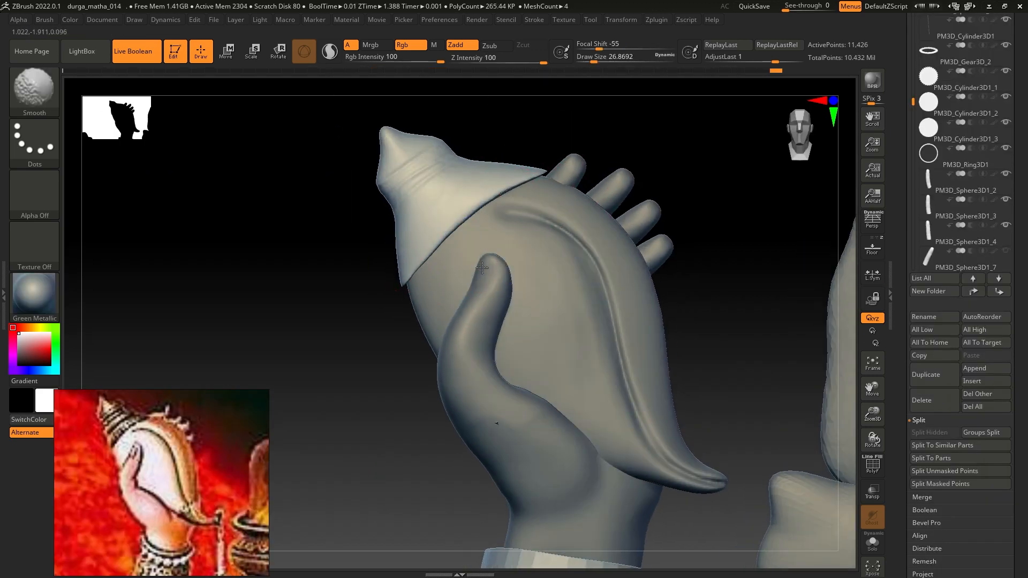
shift+drag(544, 175, 528, 181)
shift+drag(407, 279, 422, 262)
Step: Refine the conch cap's rim, spiral tip and side contours with the Move brush and light smoothing
drag(500, 213, 493, 205)
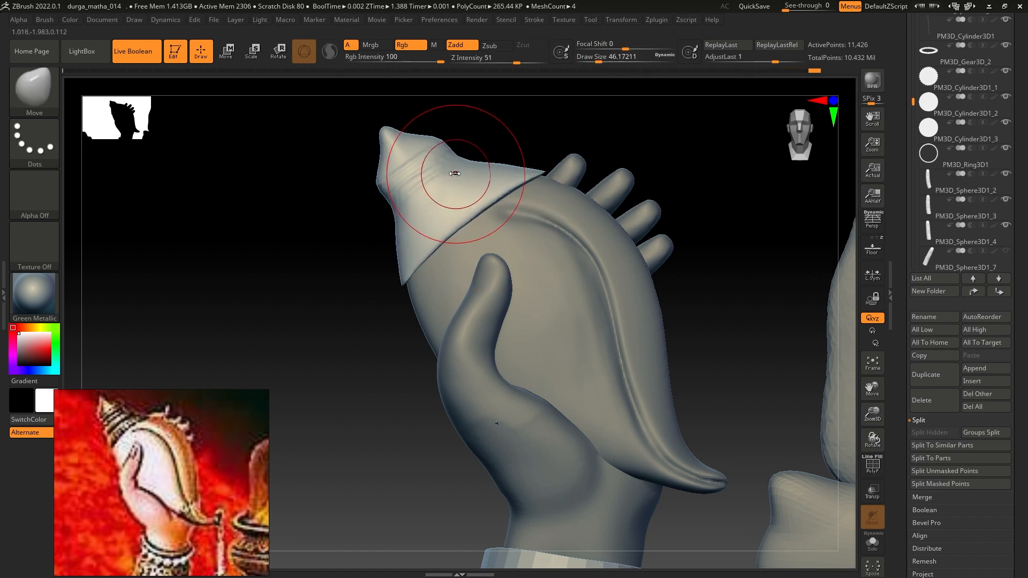
drag(428, 152, 437, 142)
drag(379, 172, 384, 170)
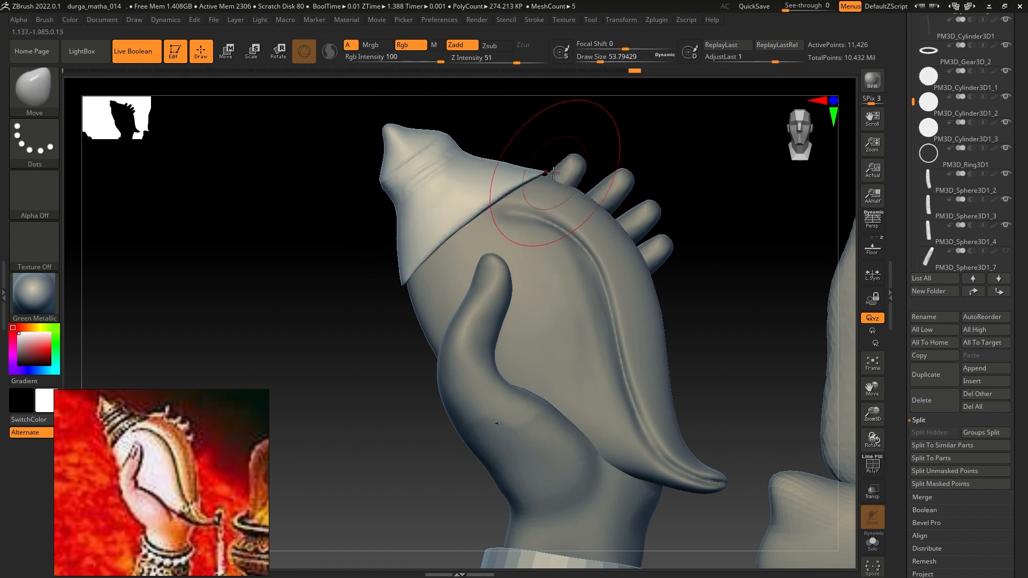
key(s)
drag(515, 168, 512, 169)
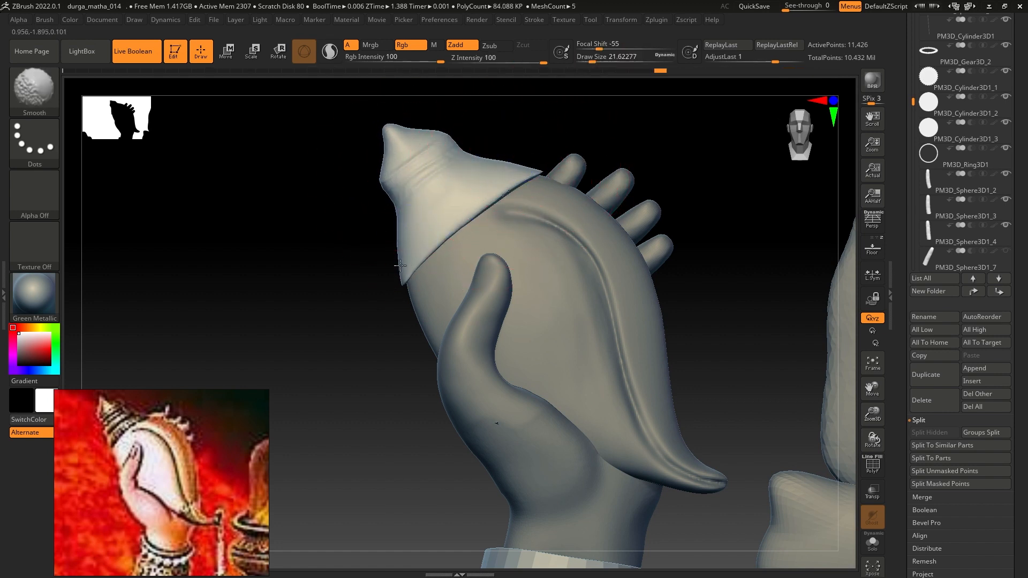
key(s)
drag(459, 231, 467, 231)
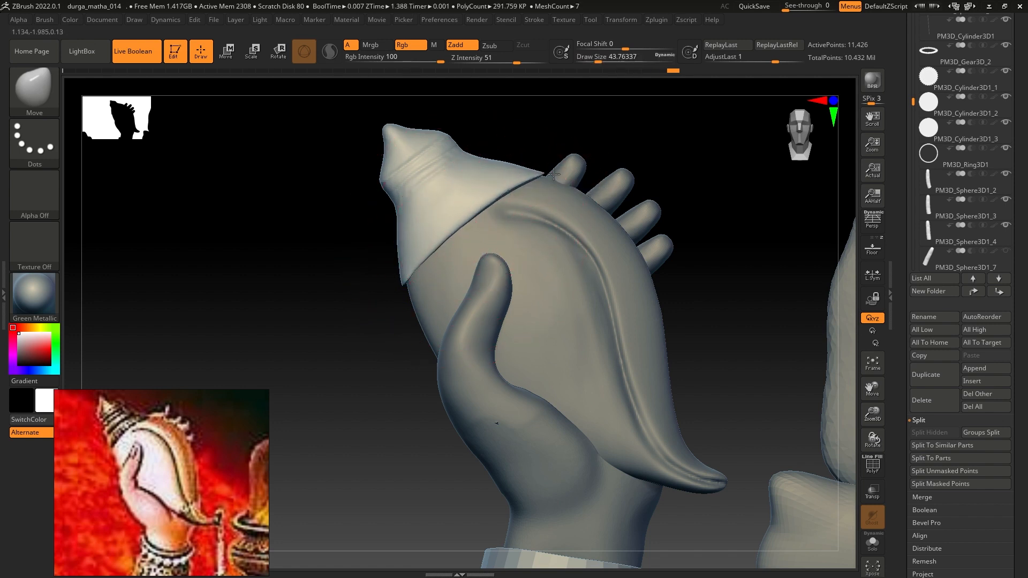
Step: Nudge the conch cap's side contour with the Move brush and smooth the palm of the hand holding the conch
right_drag(432, 271, 429, 256)
key(s)
drag(428, 256, 431, 256)
right_drag(431, 256, 434, 284)
alt+click(538, 333)
alt+click(469, 356)
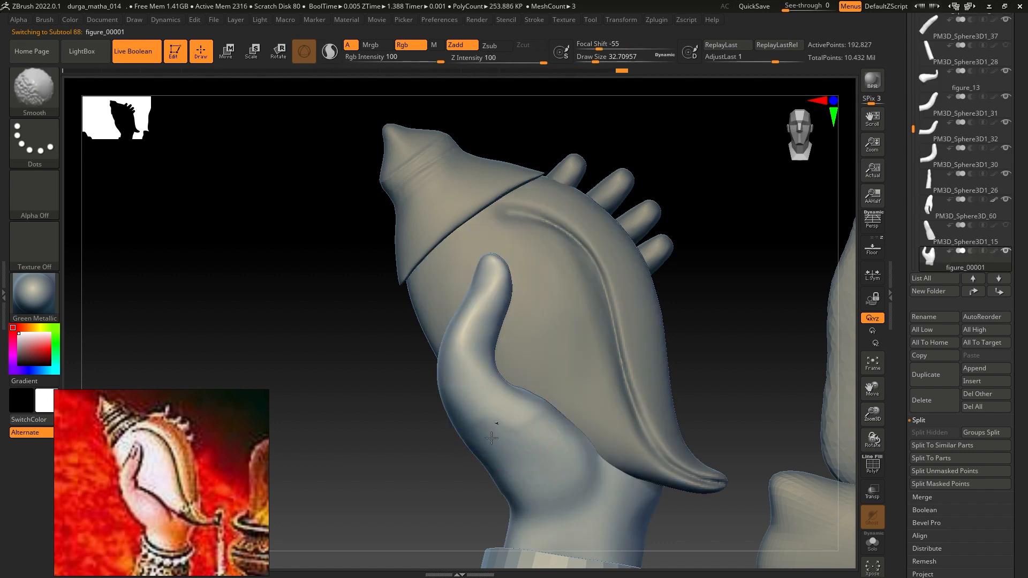
alt+right_drag(519, 446, 508, 409)
drag(485, 426, 468, 434)
Step: Reselect the conch cap and adjust its upper contour near the spiral with Move at about 18 Draw Size
ctrl+right_drag(479, 411, 511, 373)
ctrl+right_drag(592, 321, 538, 300)
alt+click(516, 206)
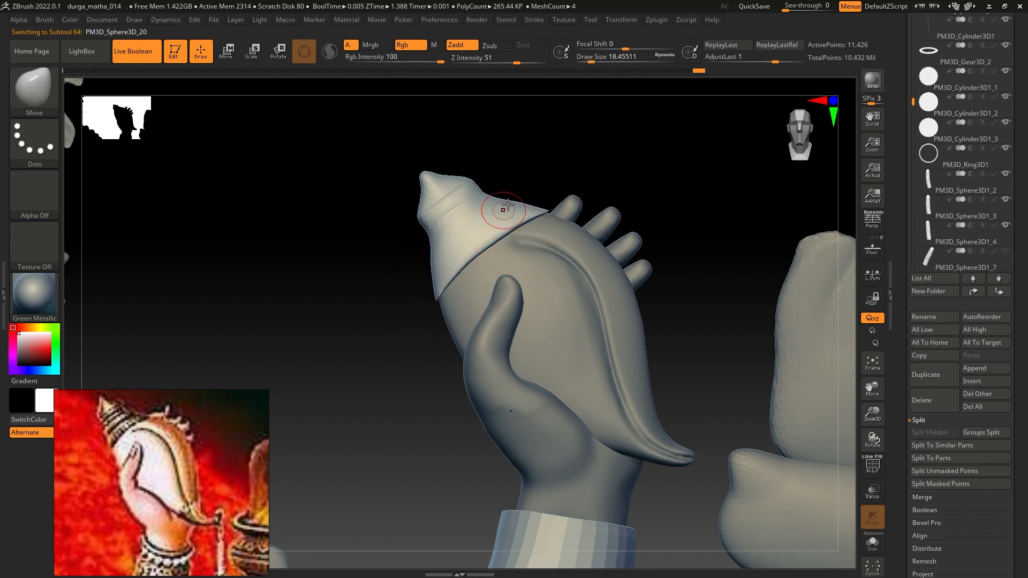
key(s)
drag(508, 205, 516, 201)
Step: Engrave a groove around the base of the conch's spiral tip with DamStandard at about 6.6 Draw Size, remesh and smooth below it
mouse_move(443, 196)
alt+right_down()
mouse_move(482, 313)
mouse_move(478, 296)
alt+right_up()
key(b)
key(d)
key(s)
key(s)
drag(460, 311, 432, 304)
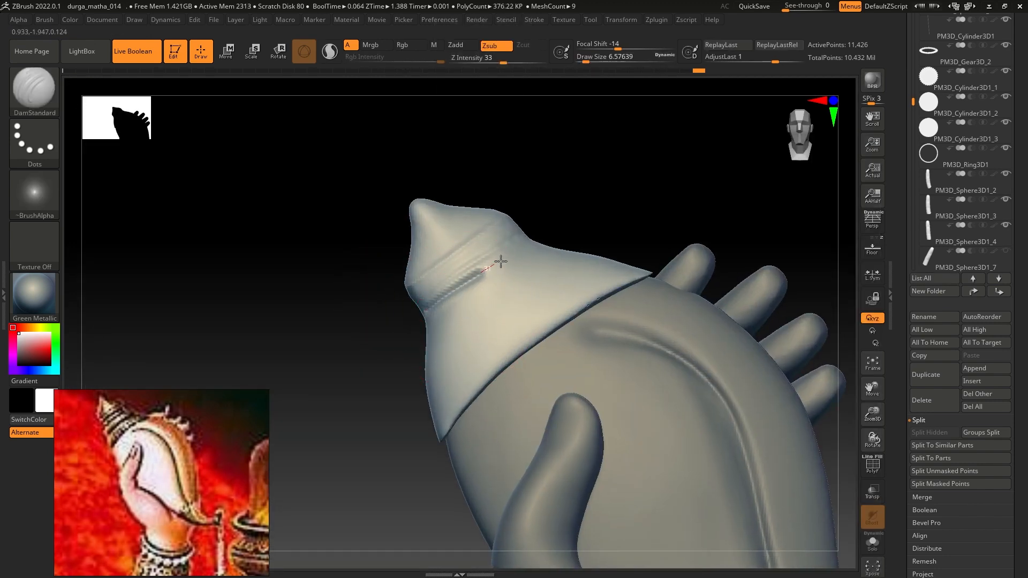
drag(501, 261, 524, 248)
key(shift)
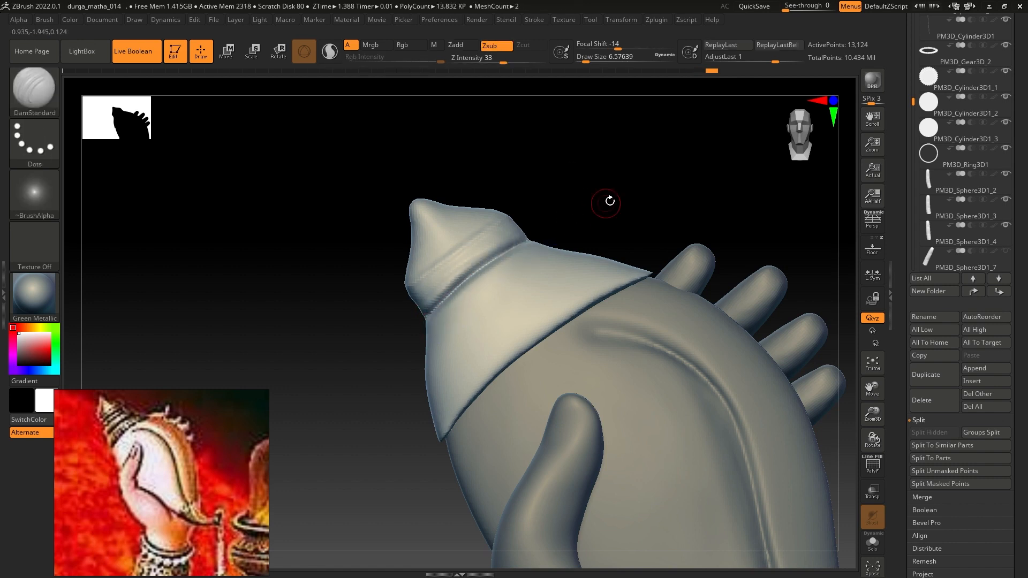
shift+drag(459, 328, 450, 307)
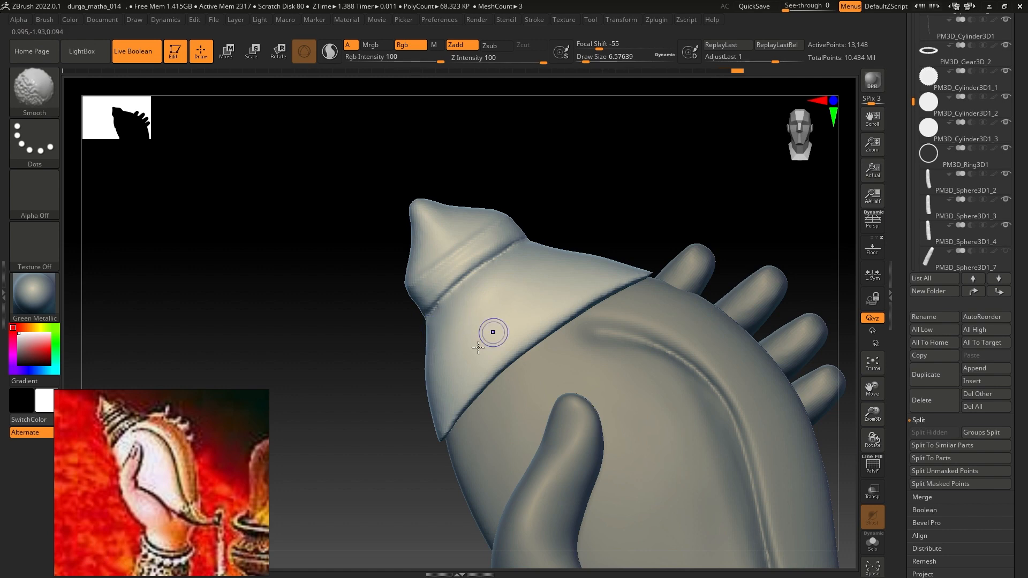
right_drag(478, 348, 599, 348)
Step: Mask the conch body to separate its pointed lower tip, splitting off the unmasked points as their own subtool
alt+right_drag(730, 443, 525, 325)
ctrl+right_drag(495, 268, 594, 379)
alt+right_drag(594, 379, 533, 304)
alt+click(482, 316)
alt+right_drag(522, 368, 513, 367)
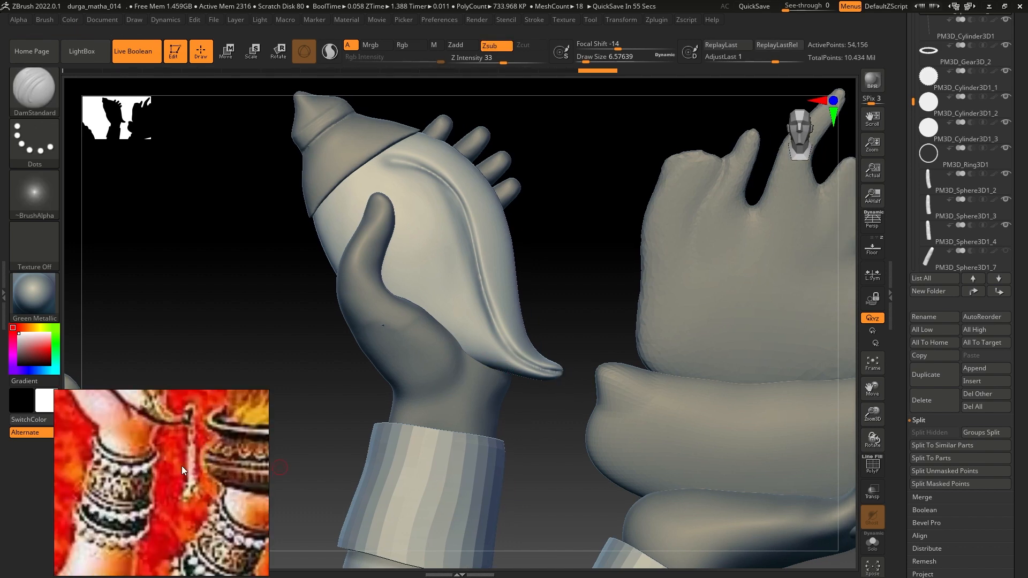
ctrl+drag(504, 335, 568, 346)
ctrl+right_drag(534, 379, 488, 322)
click(937, 471)
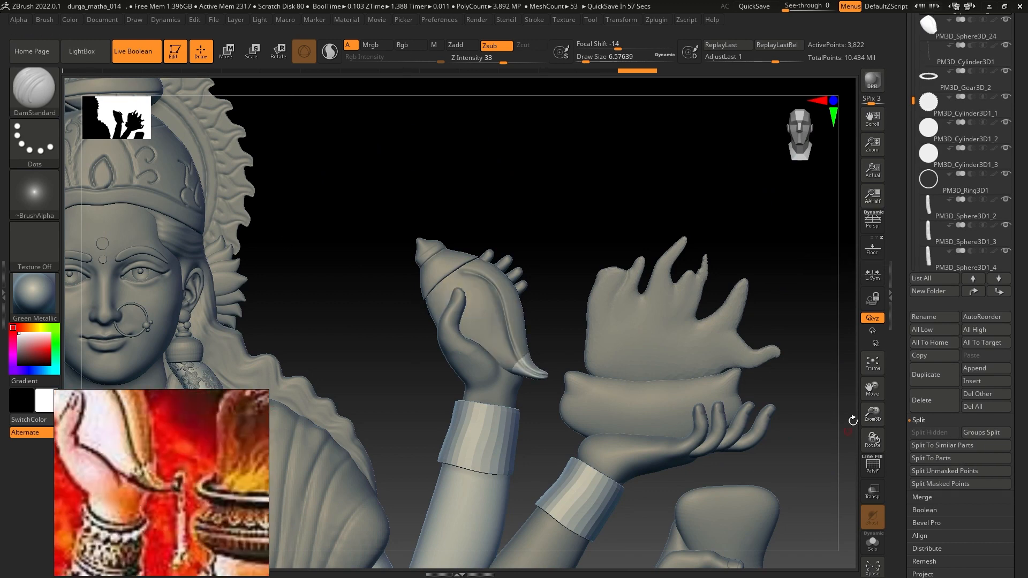
ctrl+drag(572, 246, 592, 268)
alt+click(509, 316)
mouse_move(533, 344)
alt+right_down()
mouse_move(529, 253)
mouse_move(539, 310)
alt+right_up()
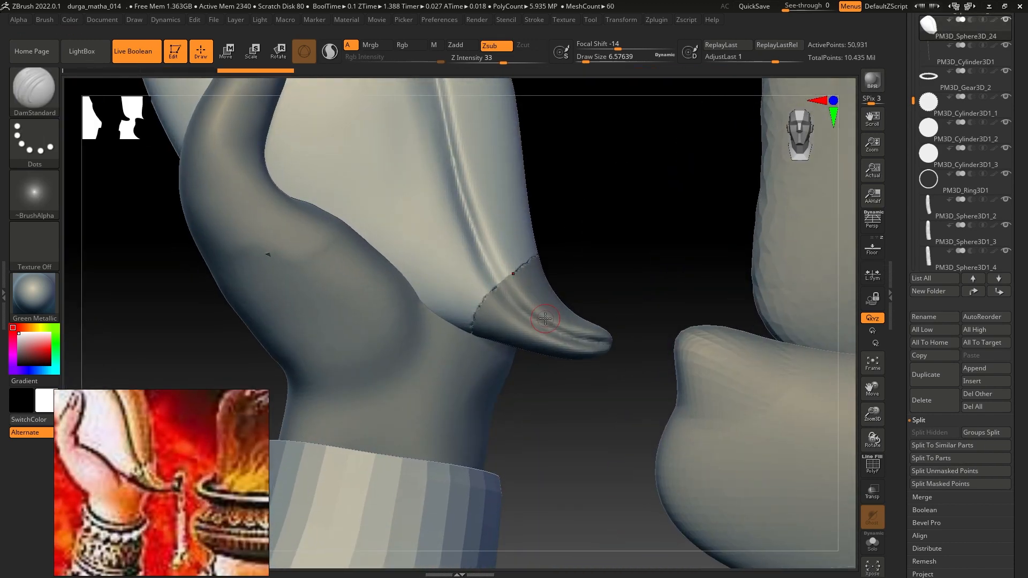
Step: Smooth the separated conch tip and its cut edge at about 16 Draw Size
alt+click(531, 308)
key(s)
shift+drag(541, 318, 593, 350)
mouse_move(501, 321)
shift+mouse_down()
mouse_move(499, 297)
mouse_move(563, 339)
shift+mouse_up()
alt+click(484, 296)
key(s)
alt+click(526, 322)
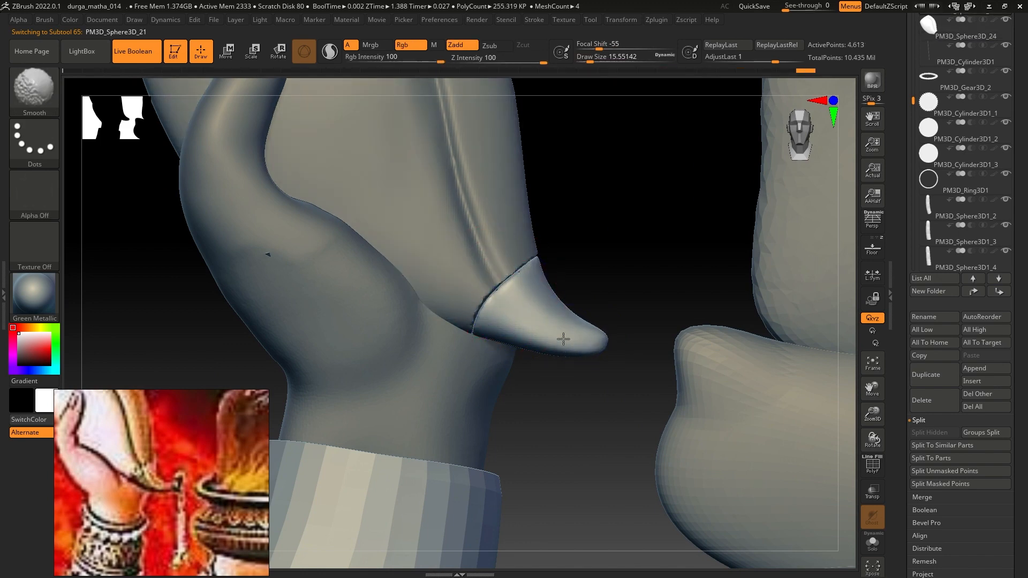
Step: Flare both corners of the conch tip's rim beyond the shell with the Move brush at about 23 Draw Size
mouse_move(590, 347)
right_down()
mouse_move(512, 299)
mouse_move(538, 291)
mouse_move(509, 292)
mouse_move(519, 290)
mouse_move(513, 251)
right_up()
alt+click(472, 343)
alt+click(523, 289)
key(bracketleft)
key(bracketleft)
key(b)
key(m)
key(v)
mouse_move(512, 299)
mouse_down()
mouse_move(516, 289)
mouse_move(471, 347)
mouse_up()
key(s)
right_drag(517, 278, 555, 275)
drag(462, 327, 450, 338)
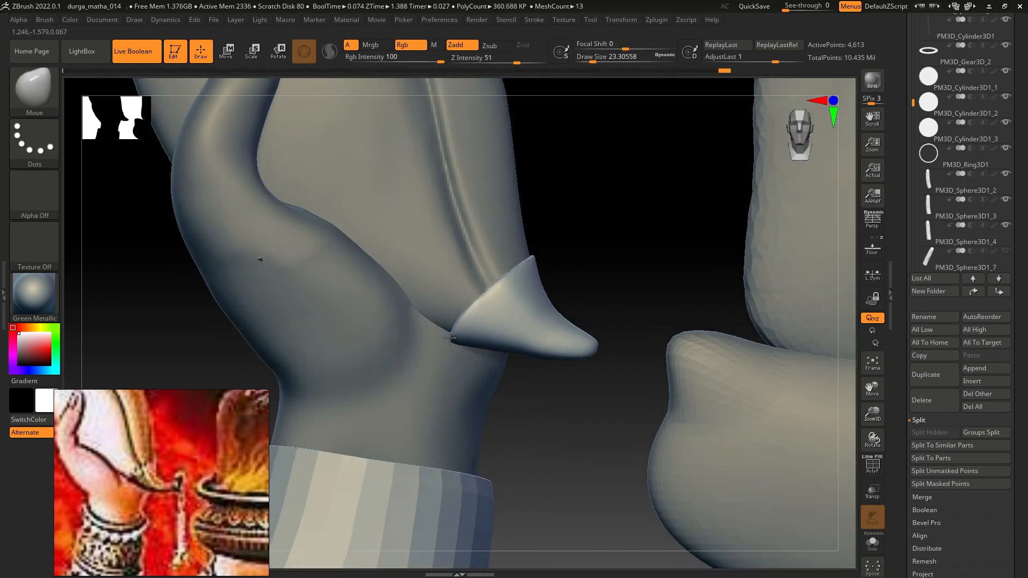
Step: Smooth the conch tip cap and refine its contour with the Move brush at about 5 Draw Size
shift+drag(516, 349, 498, 300)
alt+right_drag(461, 260, 467, 288)
key(s)
mouse_move(513, 325)
mouse_down()
mouse_move(505, 325)
mouse_move(521, 287)
mouse_up()
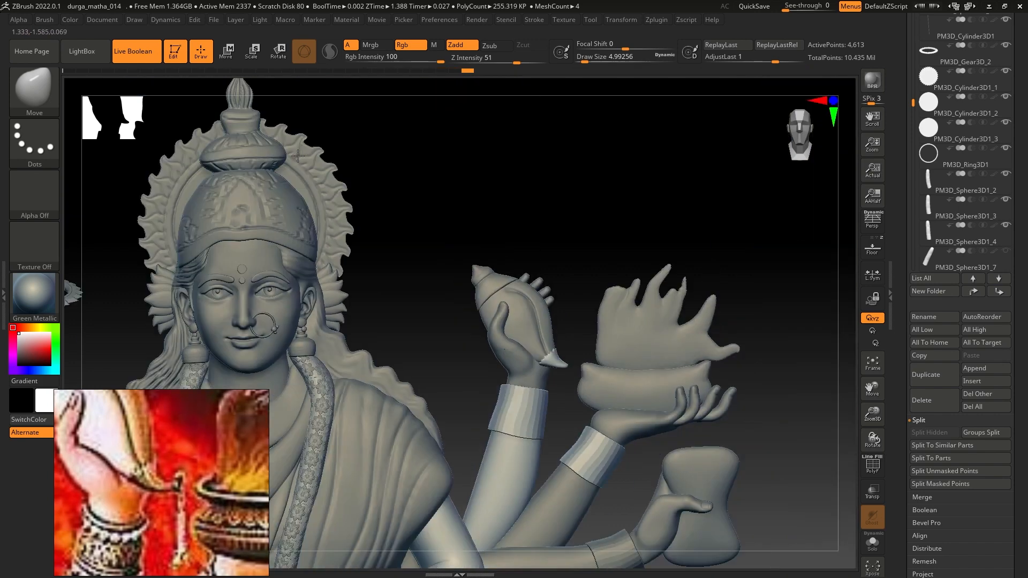
Step: Show the reference painting behind the fire bowl and isolate the bowl in Solo mode
alt+right_drag(477, 292, 477, 274)
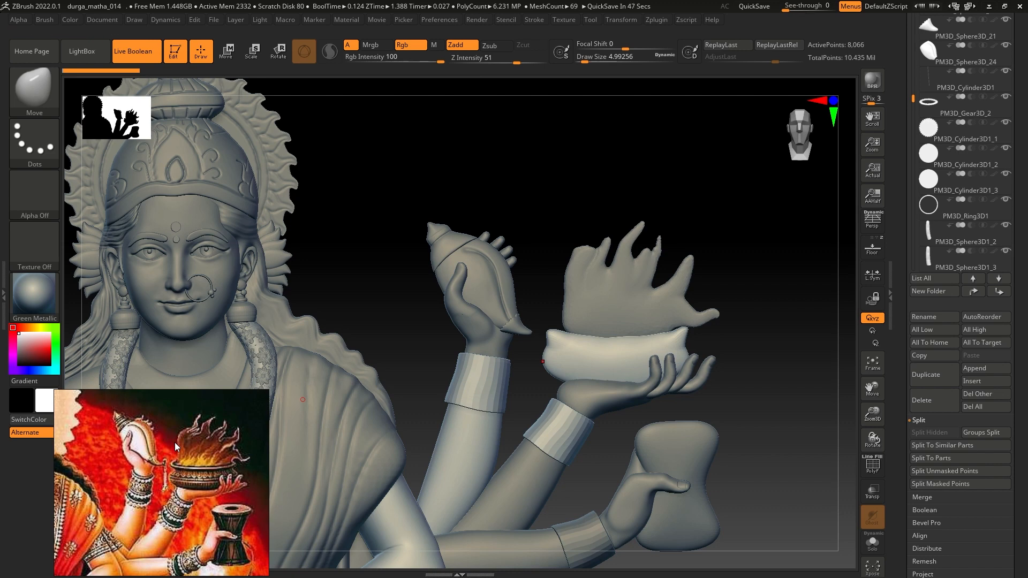
click(873, 248)
ctrl+right_drag(793, 321, 793, 375)
click(873, 542)
ctrl+right_drag(696, 353, 697, 375)
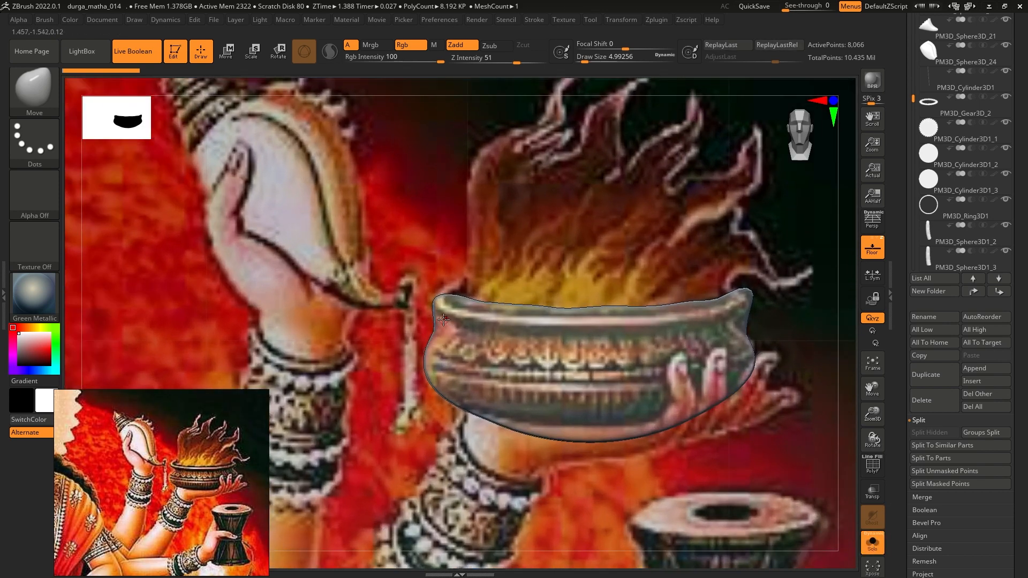
Step: Choose the MoveInfiniteDepth brush and remesh the bowl with DynaMesh at resolution 528
key(b)
key(m)
key(i)
ctrl+right_drag(478, 324, 478, 343)
mouse_move(909, 375)
mouse_down()
mouse_move(909, 223)
mouse_move(938, 247)
mouse_up()
click(931, 464)
click(928, 227)
key(ctrl+z)
click(930, 228)
Step: Curl both ends of the bowl's rim inward to match the reference using MoveInfiniteDepth
key(s)
mouse_move(441, 312)
mouse_down()
mouse_move(467, 275)
mouse_move(457, 291)
mouse_move(473, 289)
mouse_up()
key(s)
key(s)
drag(470, 287, 434, 283)
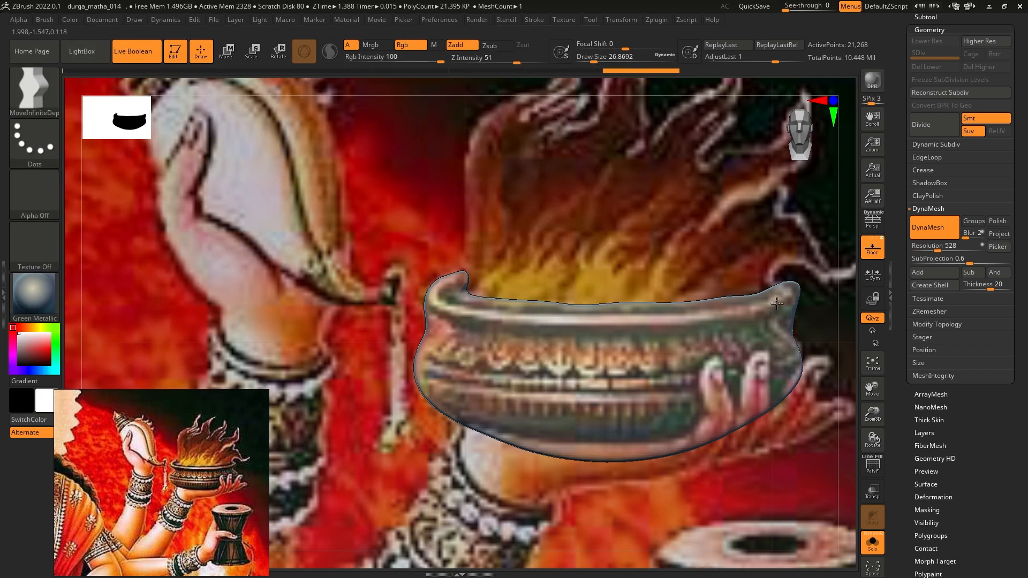
drag(772, 280, 768, 277)
drag(792, 289, 789, 289)
Step: Pull in the bowl's neck on both sides below the rim and smooth its rounded underside to follow the painting
key(s)
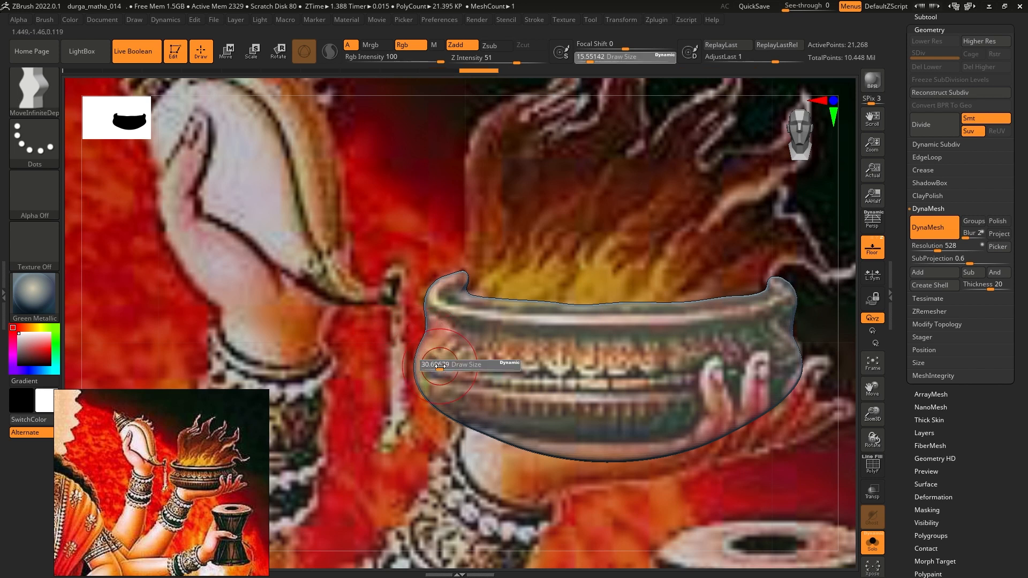
drag(431, 363, 437, 332)
key(s)
drag(427, 361, 422, 364)
key(s)
drag(788, 332, 797, 358)
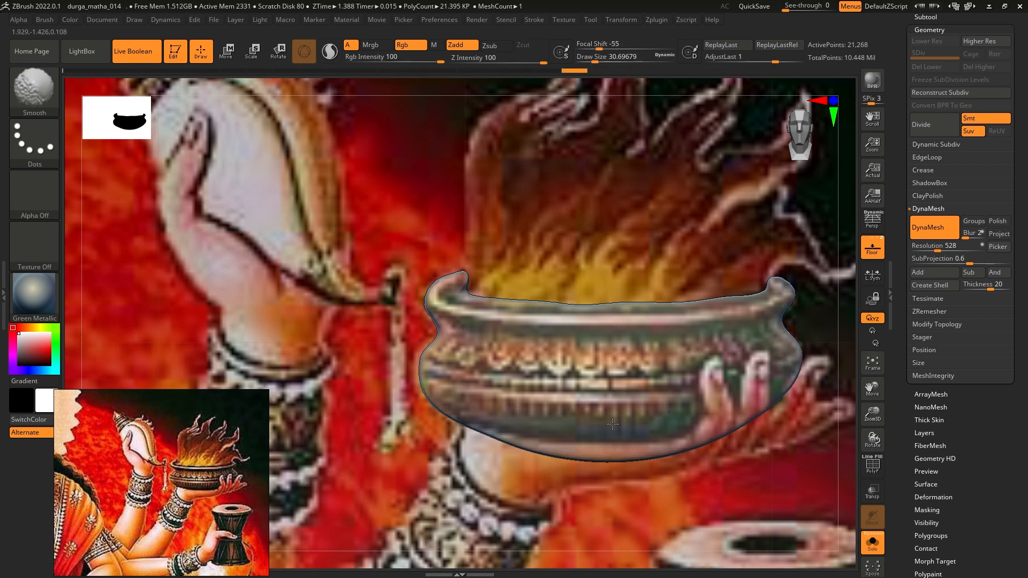
mouse_move(515, 449)
shift+mouse_down()
mouse_move(565, 454)
mouse_move(485, 443)
shift+mouse_up()
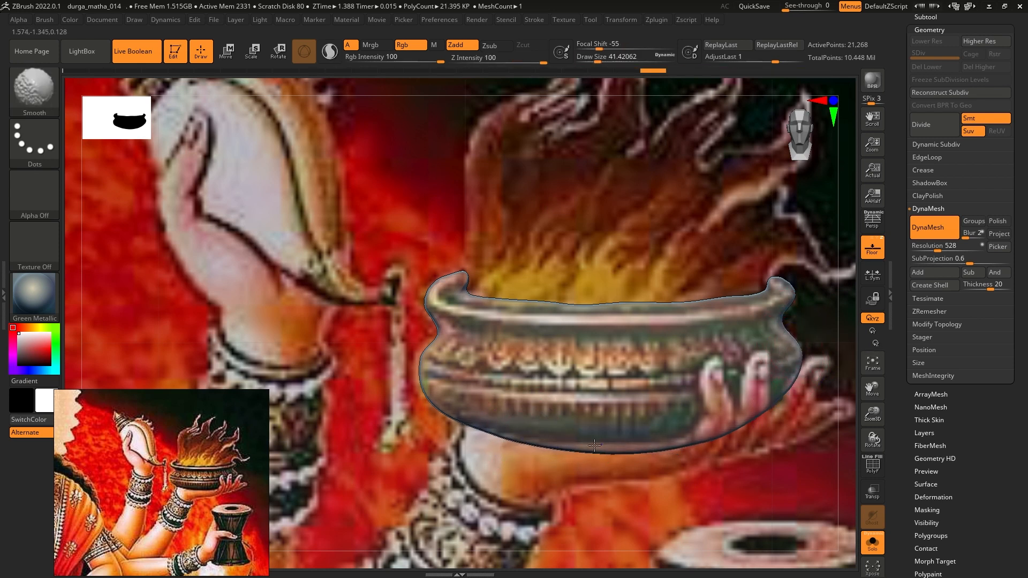
shift+drag(594, 446, 723, 428)
Step: Refine the bowl's upper edge between the curled rim ends with MoveInfiniteDepth and smooth its middle stretch
drag(458, 294, 451, 295)
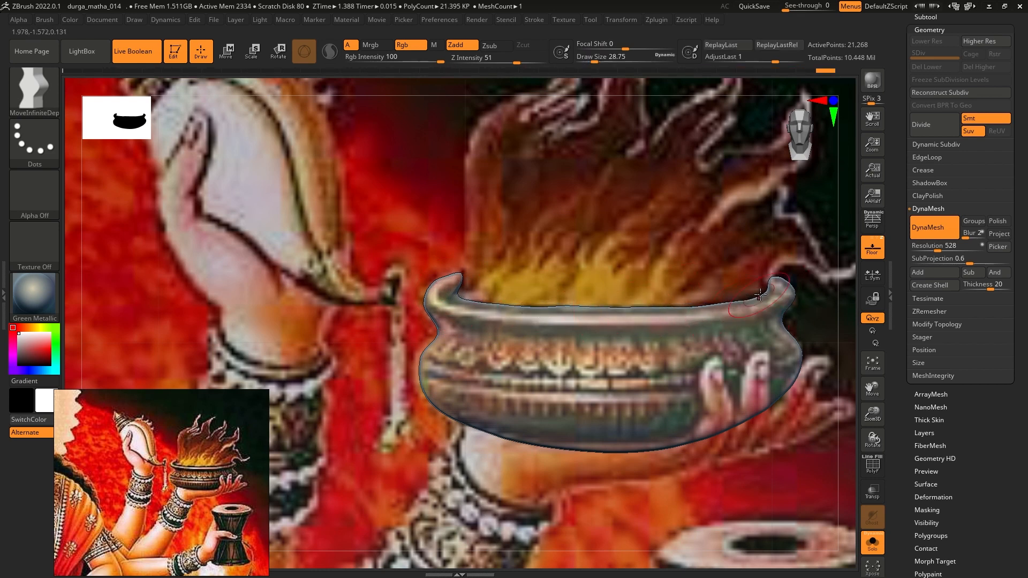
key(s)
drag(776, 294, 718, 309)
key(s)
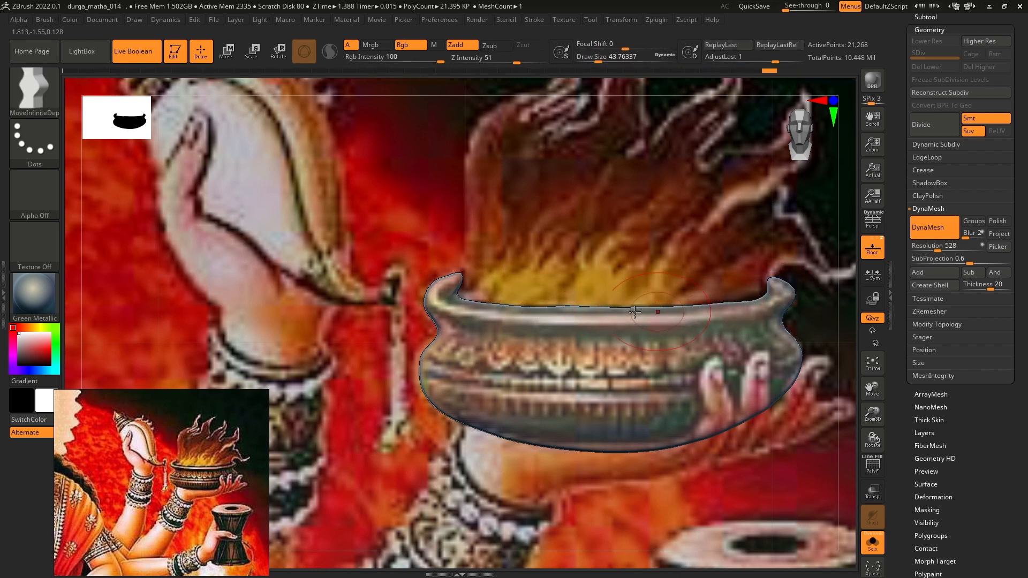
shift+drag(600, 312, 509, 313)
shift+drag(597, 312, 546, 313)
key(s)
drag(543, 313, 550, 311)
drag(627, 317, 627, 315)
Step: Sculpt a horizontal groove beneath the bowl's rim with ClayBuildup at Z Intensity 4, hide the reference and update the DynaMesh
click(864, 242)
ctrl+right_drag(535, 263, 849, 258)
click(867, 247)
mouse_move(467, 261)
alt+right_down()
mouse_move(443, 336)
mouse_move(471, 345)
alt+right_up()
key(b)
click(611, 217)
key(s)
drag(548, 336, 531, 336)
alt+right_drag(656, 323, 578, 343)
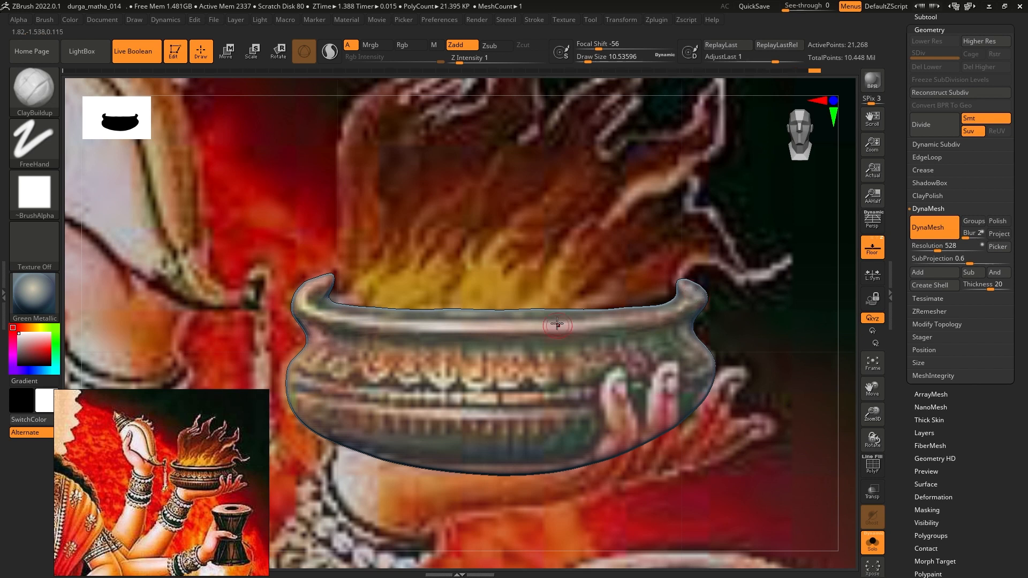
key(shift+p)
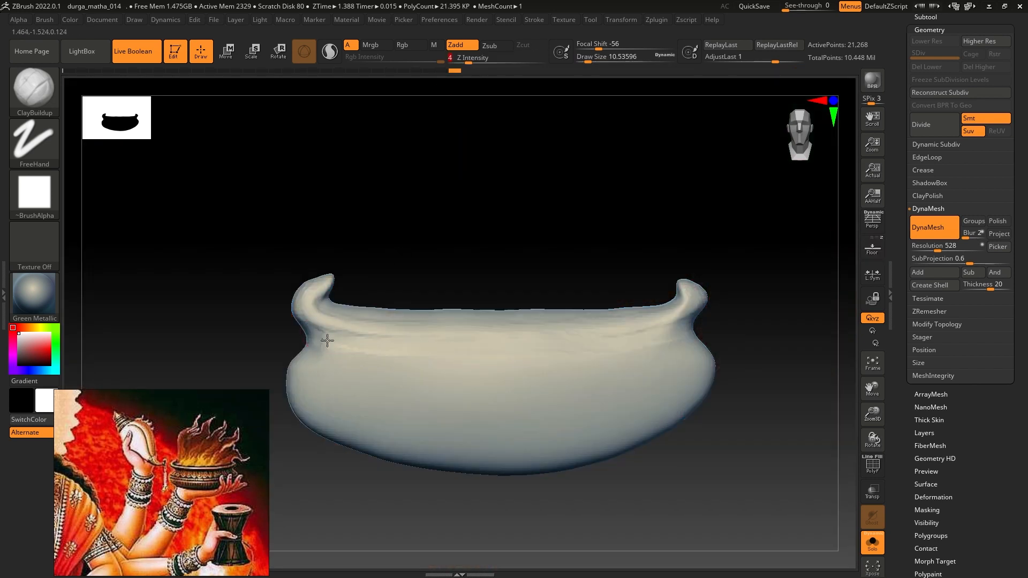
mouse_move(693, 328)
mouse_down()
mouse_move(400, 342)
mouse_move(513, 352)
mouse_up()
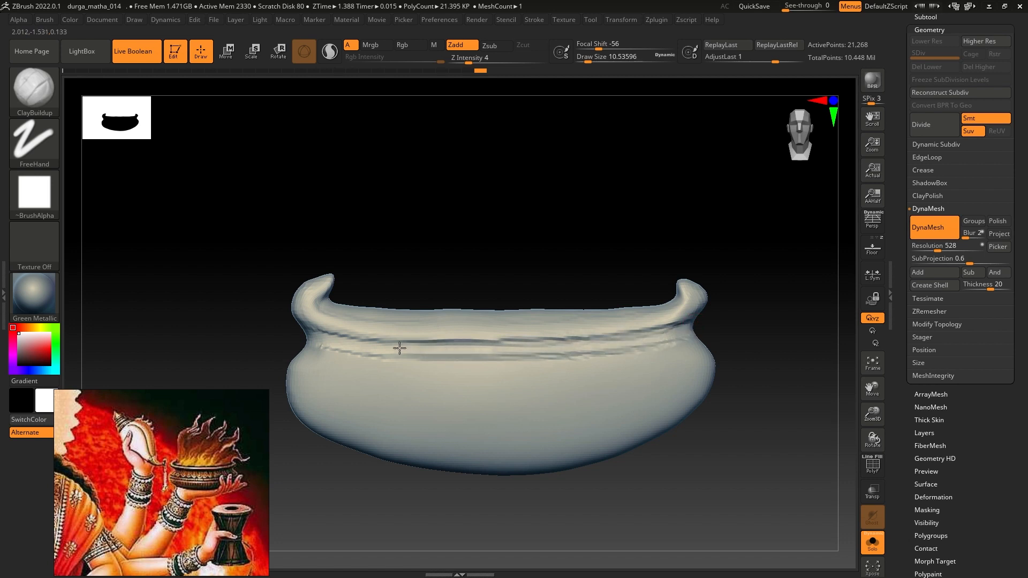
drag(577, 350, 656, 341)
ctrl+drag(756, 337, 772, 357)
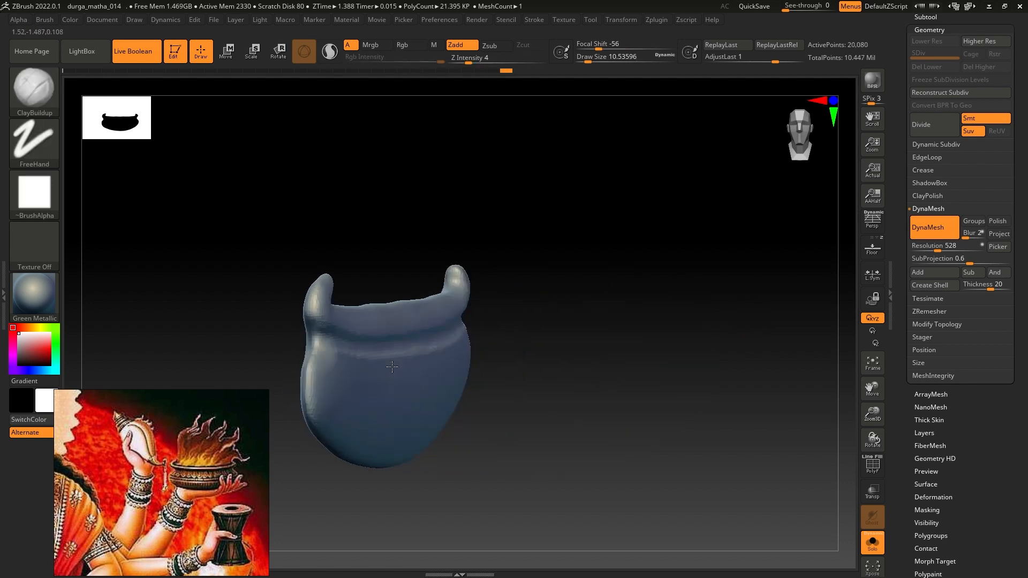
Step: Deepen the groove and define the bowl's rim with ClayBuildup at about 16 Draw Size, then smooth the bowl's body
mouse_move(315, 349)
mouse_down()
mouse_move(601, 349)
mouse_move(316, 336)
mouse_up()
mouse_move(334, 351)
mouse_down()
mouse_move(391, 360)
mouse_move(336, 364)
mouse_move(427, 329)
mouse_move(651, 321)
mouse_up()
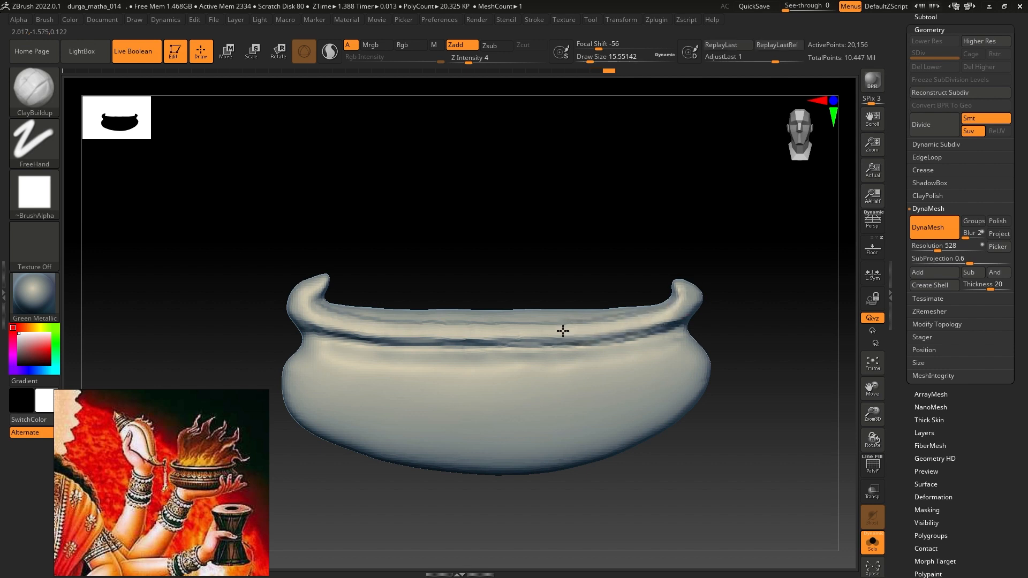
drag(372, 326, 676, 314)
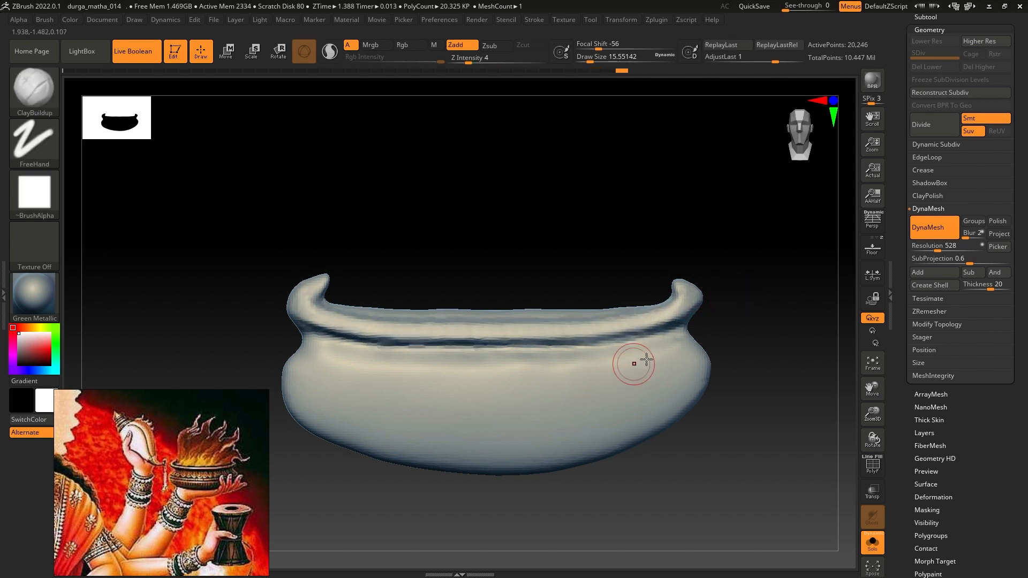
shift+drag(696, 357, 571, 381)
mouse_move(304, 374)
shift+mouse_down()
mouse_move(586, 450)
mouse_move(682, 387)
shift+mouse_up()
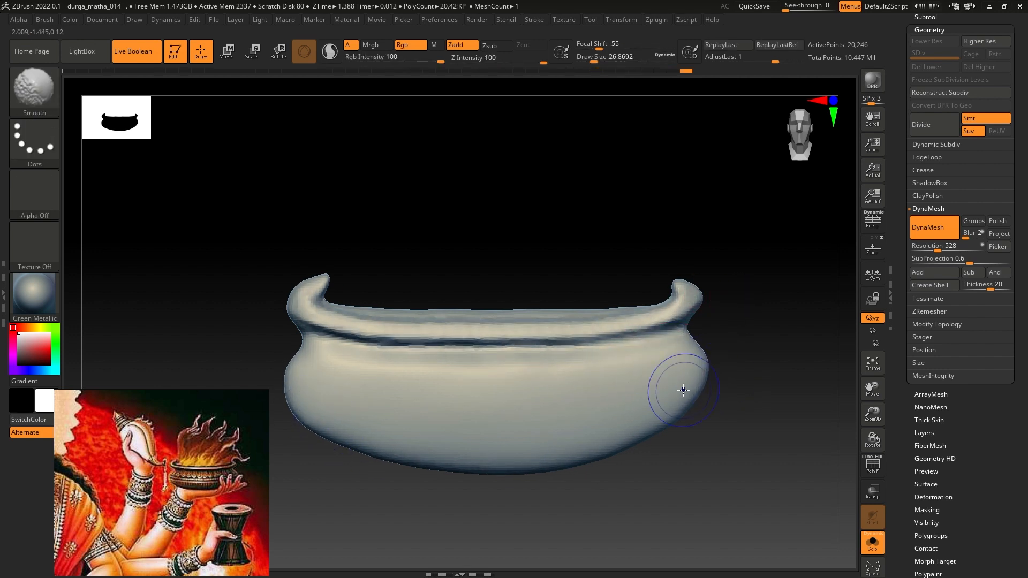
Step: Leave Solo mode and shift the bowl and the flames along the Z axis over the supporting hand
click(872, 543)
mouse_move(664, 423)
ctrl+right_down()
mouse_move(581, 400)
mouse_move(567, 324)
mouse_move(621, 337)
mouse_move(615, 359)
ctrl+right_up()
key(w)
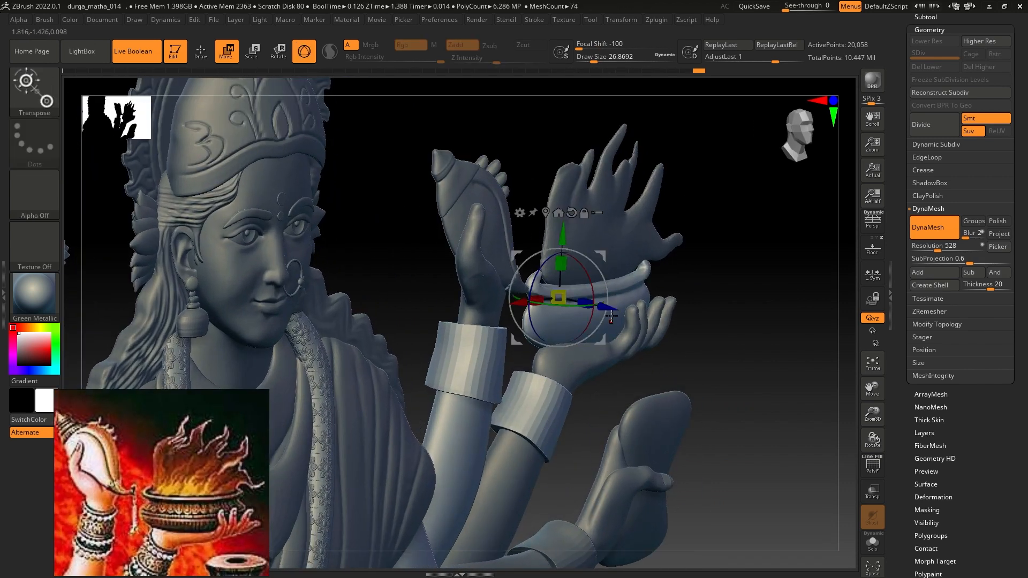
drag(592, 302, 583, 300)
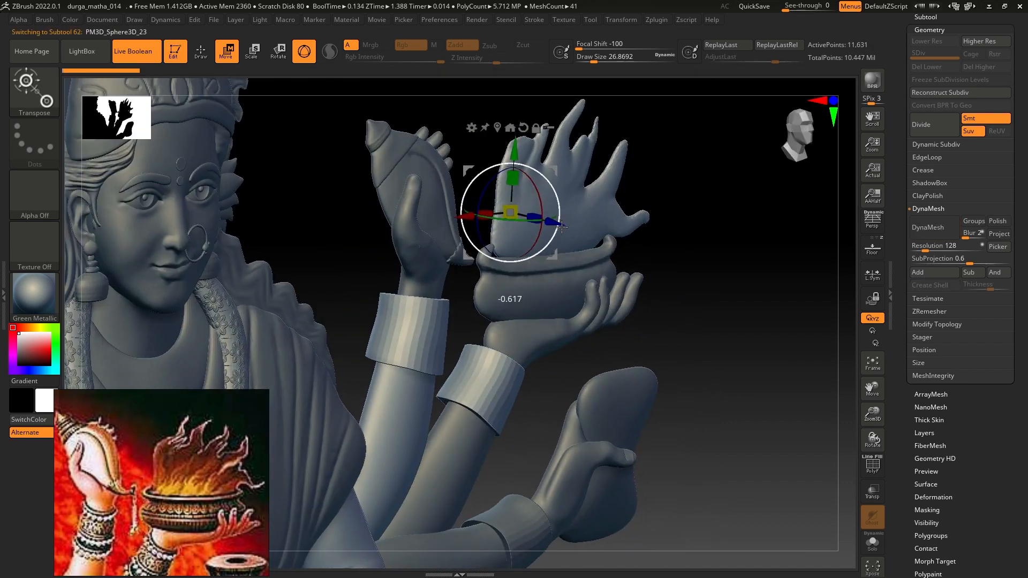
drag(542, 216, 535, 217)
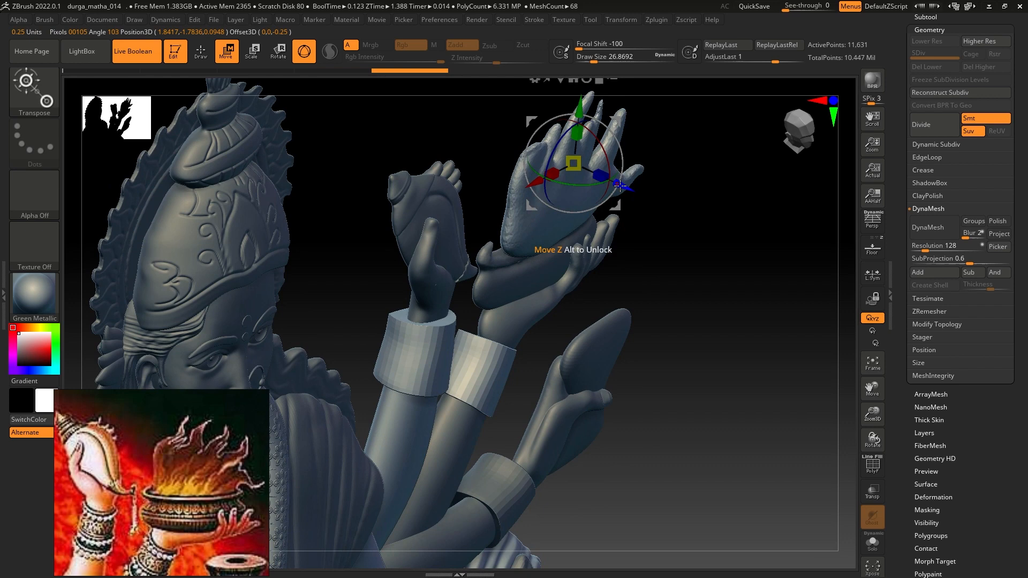
drag(624, 196, 610, 189)
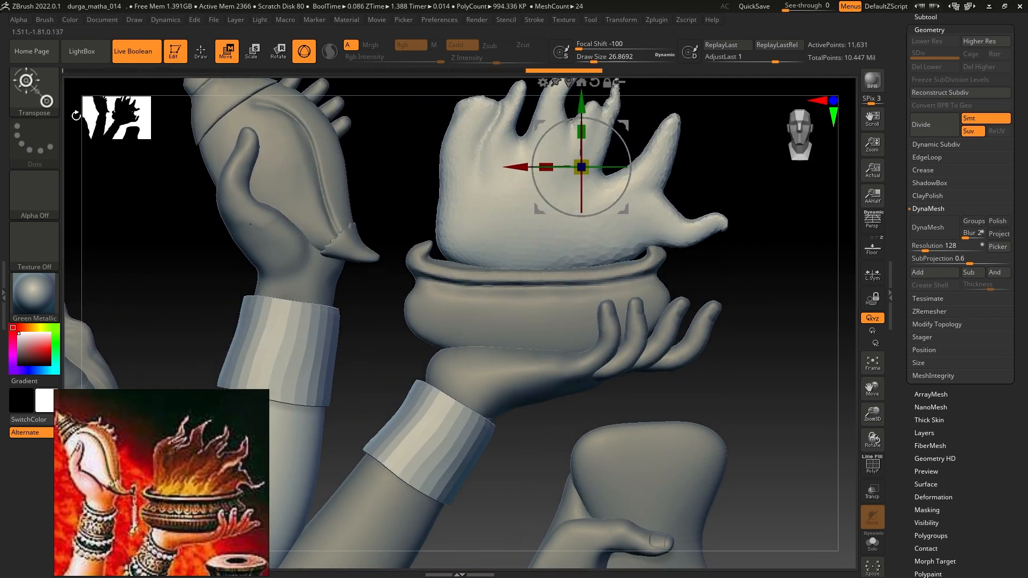
Step: Widen and lower the base of the flames to meet the bowl's rim using MoveInfiniteDepth
key(b)
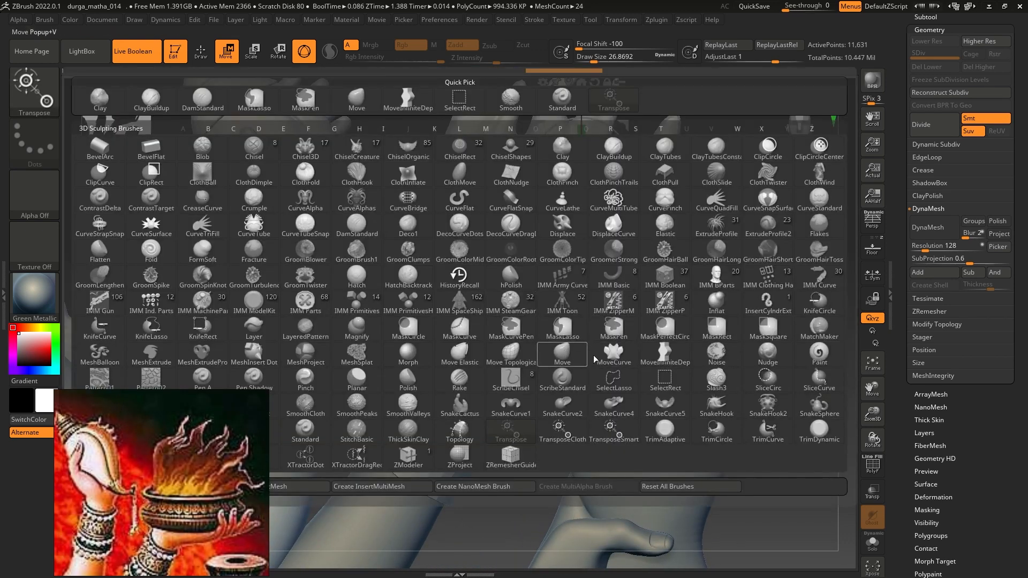
key(m)
key(i)
key(s)
mouse_move(445, 249)
mouse_down()
mouse_move(436, 257)
mouse_move(455, 276)
mouse_move(636, 262)
mouse_up()
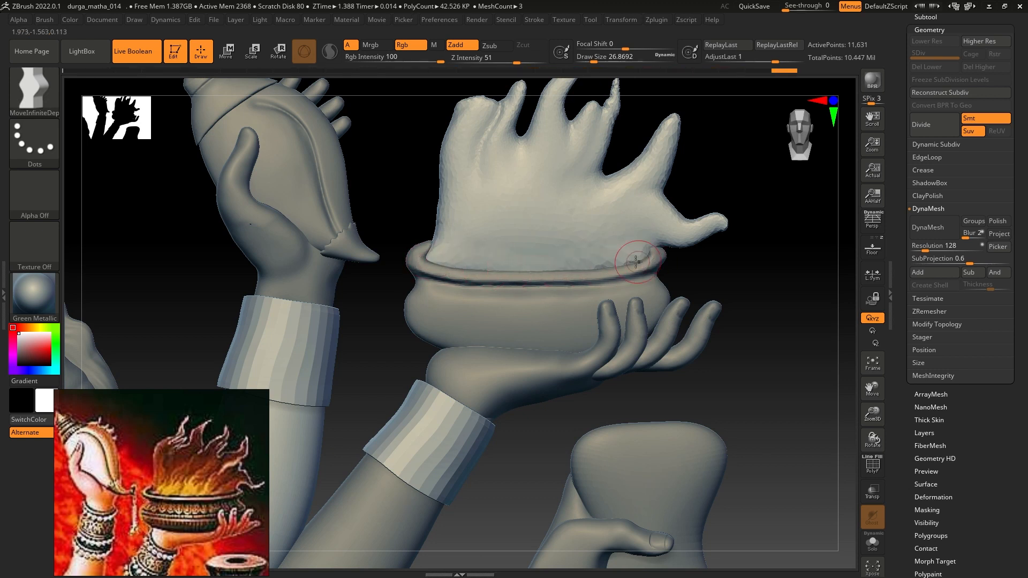
key(s)
mouse_move(560, 285)
mouse_down()
mouse_move(575, 278)
mouse_move(551, 268)
mouse_move(596, 272)
mouse_move(546, 268)
mouse_up()
click(528, 285)
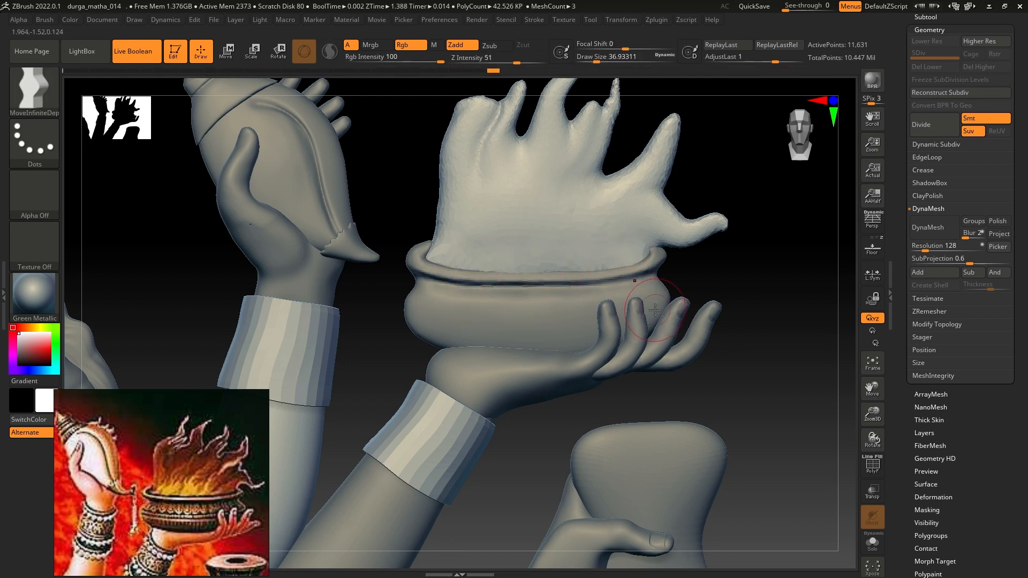
Step: Smooth the flames' outer left shoulder and stretch the first flame tongue into a taller, curved tip with MoveInfiniteDepth
ctrl+right_drag(655, 310, 672, 412)
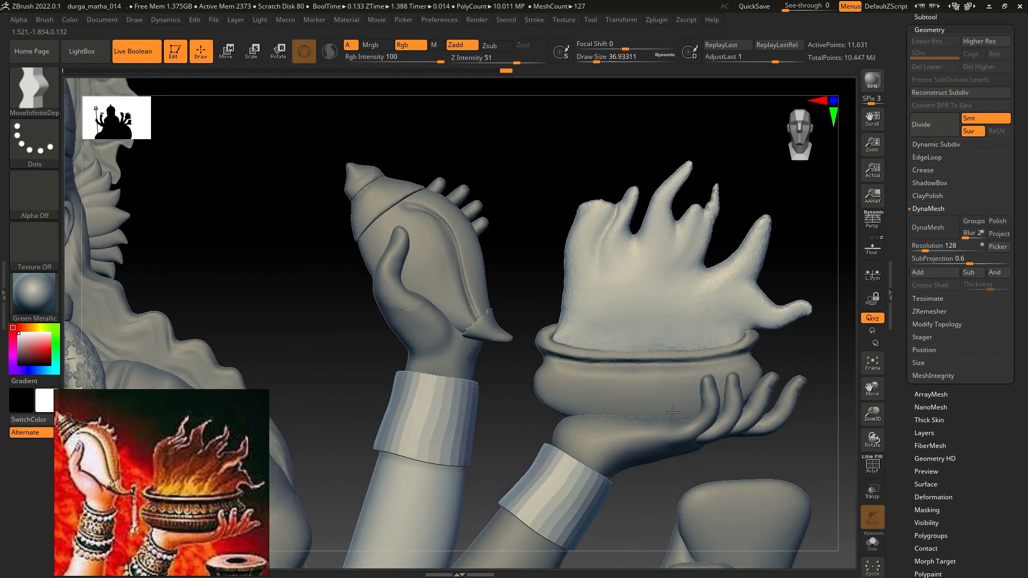
key(bracketleft)
key(bracketleft)
shift+drag(585, 210, 580, 226)
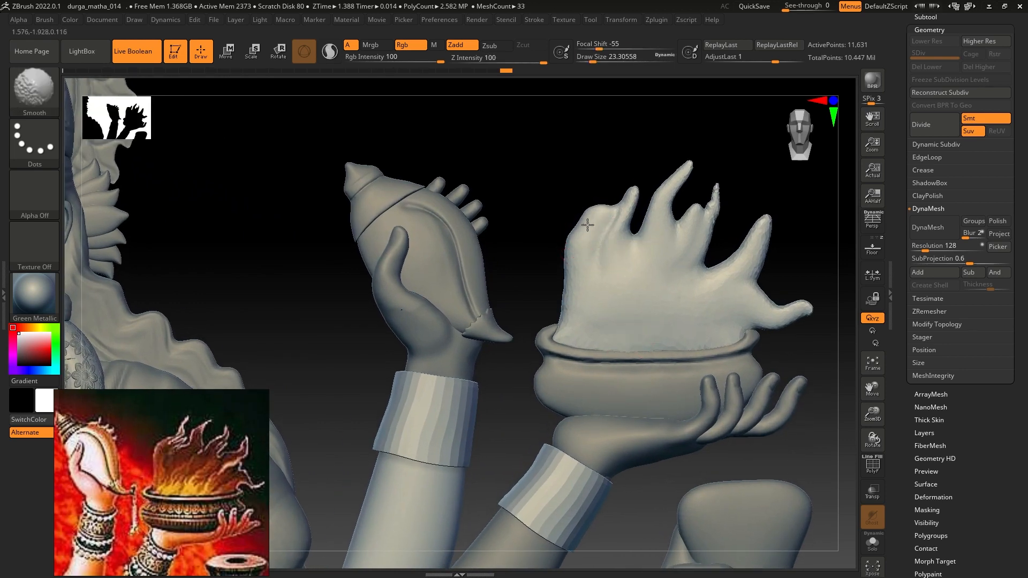
drag(636, 190, 642, 171)
key(s)
drag(586, 232, 587, 232)
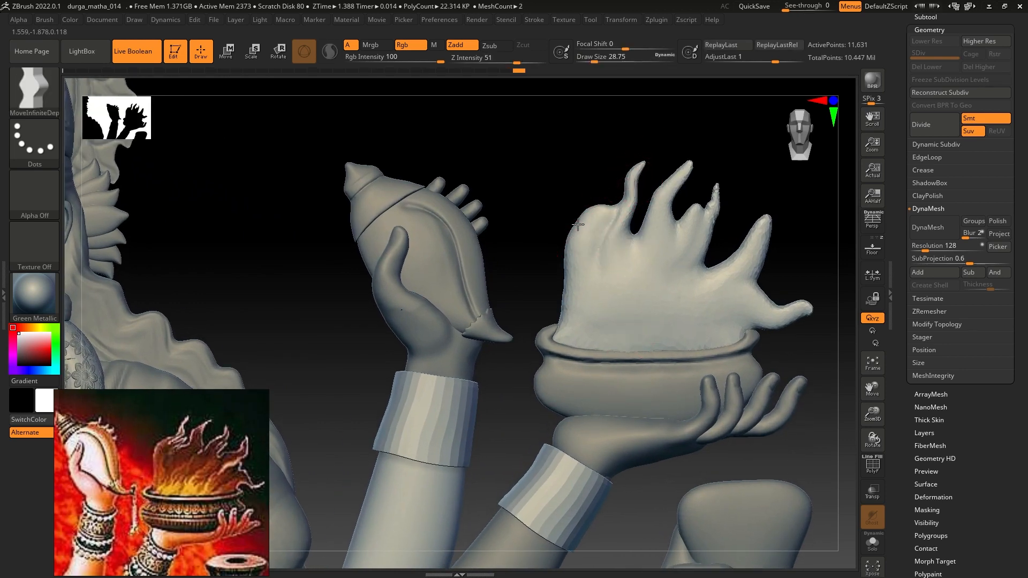
key(s)
drag(571, 287, 564, 257)
Step: Show the reference painting and fit the flames' left contour and first tongue tip to it with MoveInfiniteDepth
key(shift+p)
key(s)
drag(570, 239, 565, 234)
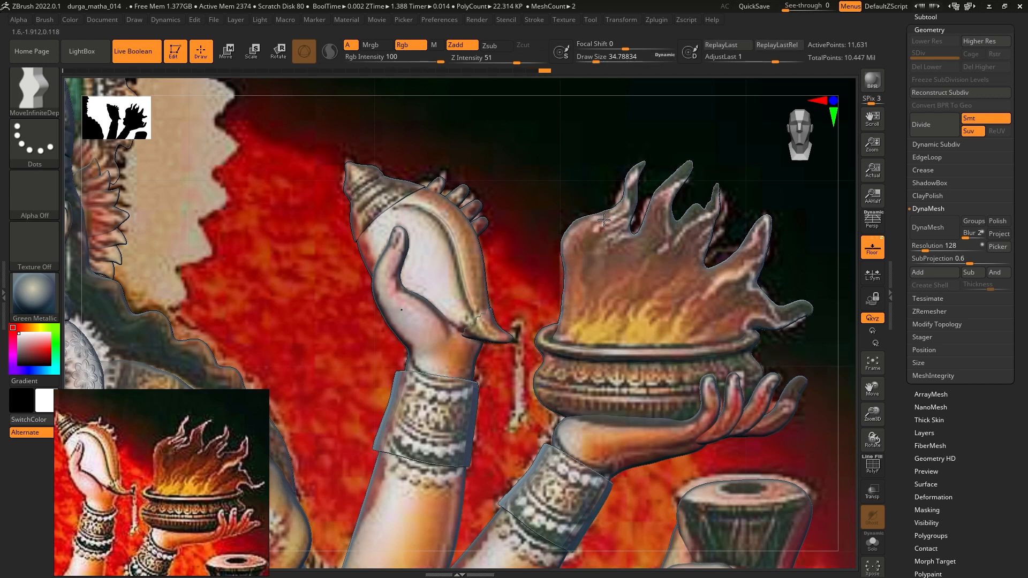
drag(637, 173, 629, 181)
key(s)
key(s)
drag(582, 273, 565, 280)
drag(570, 271, 565, 270)
key(s)
Step: Match the middle flame tongues and the gaps between them to the painted flames, adjusting the brush size
drag(652, 207, 648, 207)
mouse_move(653, 209)
mouse_down()
mouse_move(673, 200)
mouse_move(658, 214)
mouse_move(711, 211)
mouse_move(702, 229)
mouse_move(715, 227)
mouse_move(721, 200)
mouse_up()
key(s)
key(s)
key(s)
key(s)
drag(717, 196, 720, 198)
key(s)
drag(707, 238, 712, 238)
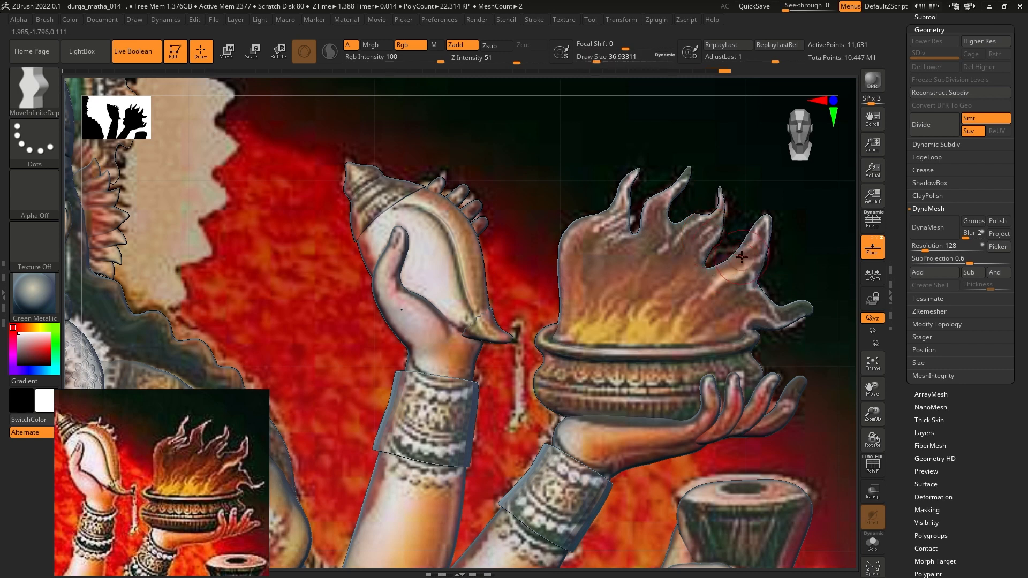
Step: Reshape the two rightmost flame tongues and the notch between them to follow the painting's outline
ctrl+drag(725, 196, 629, 99)
mouse_move(741, 268)
mouse_down()
mouse_move(729, 255)
mouse_move(754, 278)
mouse_up()
key(s)
mouse_move(754, 278)
mouse_down()
mouse_move(746, 271)
mouse_move(787, 315)
mouse_move(790, 327)
mouse_move(776, 330)
mouse_move(802, 319)
mouse_up()
key(ctrl+shift+z)
key(s)
key(s)
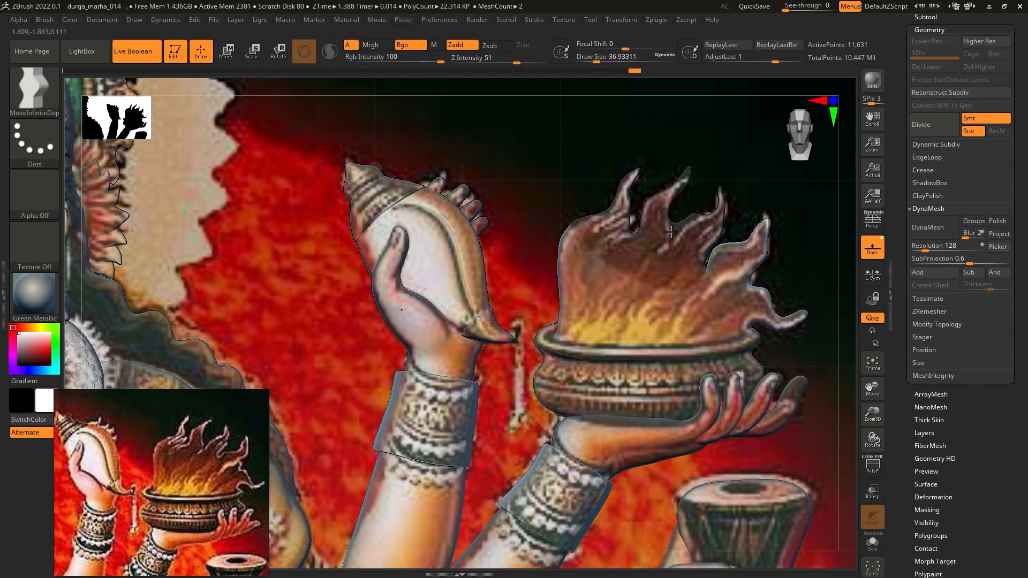
Step: Refine the third flame tongue's tip and neighbouring gap against the painting with MoveInfiniteDepth, then hide the reference
mouse_move(679, 222)
mouse_down()
mouse_move(683, 244)
mouse_move(685, 221)
mouse_move(719, 222)
mouse_up()
key(s)
key(s)
key(s)
drag(722, 222, 727, 213)
key(s)
drag(718, 200, 719, 205)
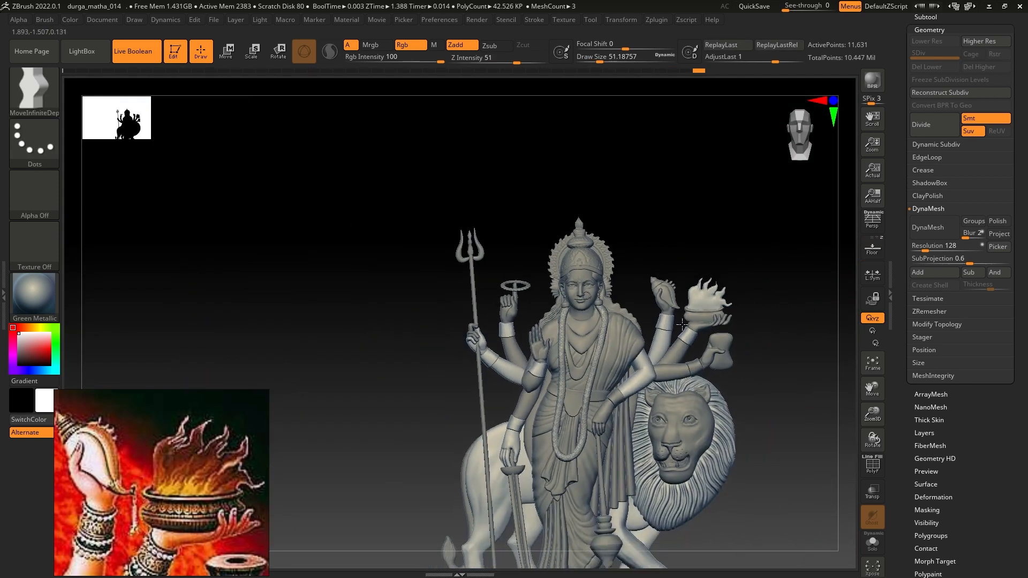
Step: Rebuild the flames with DynaMesh at Resolution 464 and switch to the ClayBuildup brush
ctrl+right_drag(560, 279, 572, 294)
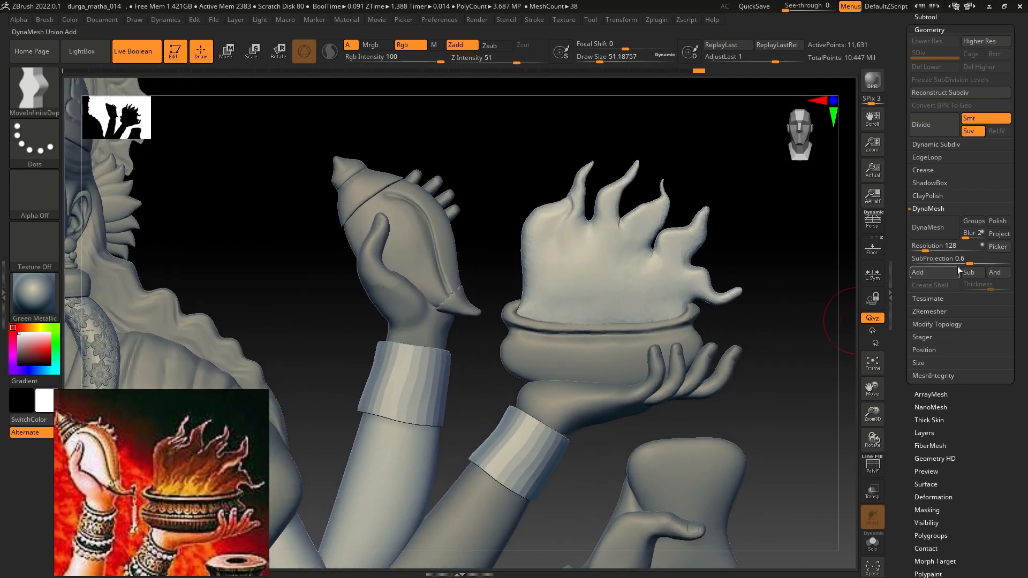
click(937, 249)
click(935, 227)
key(b)
click(515, 156)
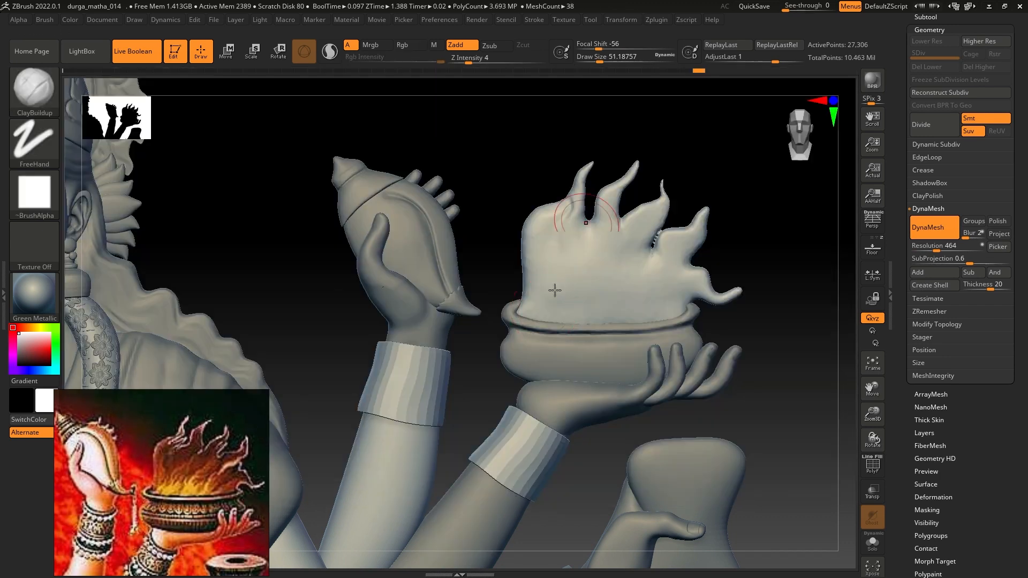
Step: Sculpt flowing vertical streaks across the flames with ClayBuildup at Z Intensity 2 and about 13 Draw Size
ctrl+right_drag(555, 291, 566, 298)
key(s)
drag(566, 298, 546, 300)
key(bracketleft)
key(s)
click(462, 59)
key(s)
mouse_move(539, 312)
mouse_down()
mouse_move(546, 322)
mouse_move(643, 161)
mouse_up()
drag(632, 286, 666, 208)
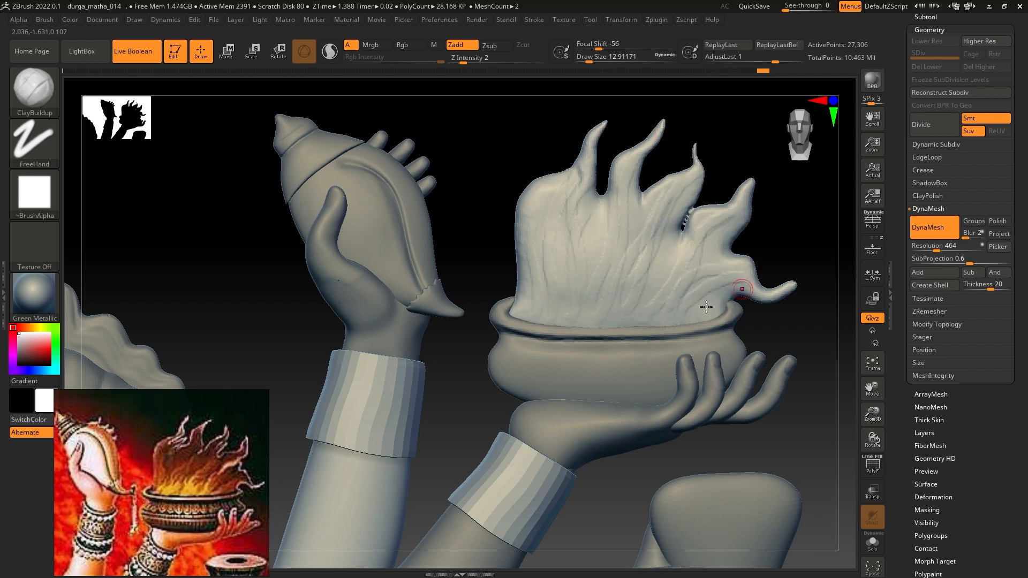
Step: Select the bowl and sculpt slanted vertical flutes around its body with ClayBuildup at about 22 Draw Size
mouse_move(679, 350)
ctrl+right_down()
mouse_move(616, 332)
mouse_move(569, 367)
ctrl+right_up()
alt+click(570, 367)
key(s)
drag(570, 367, 584, 370)
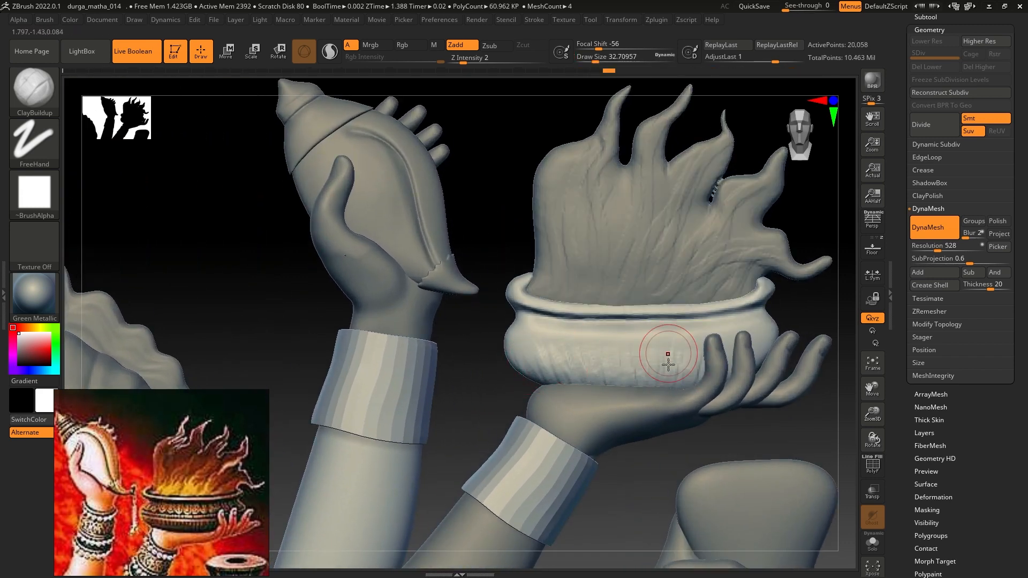
key(s)
click(662, 363)
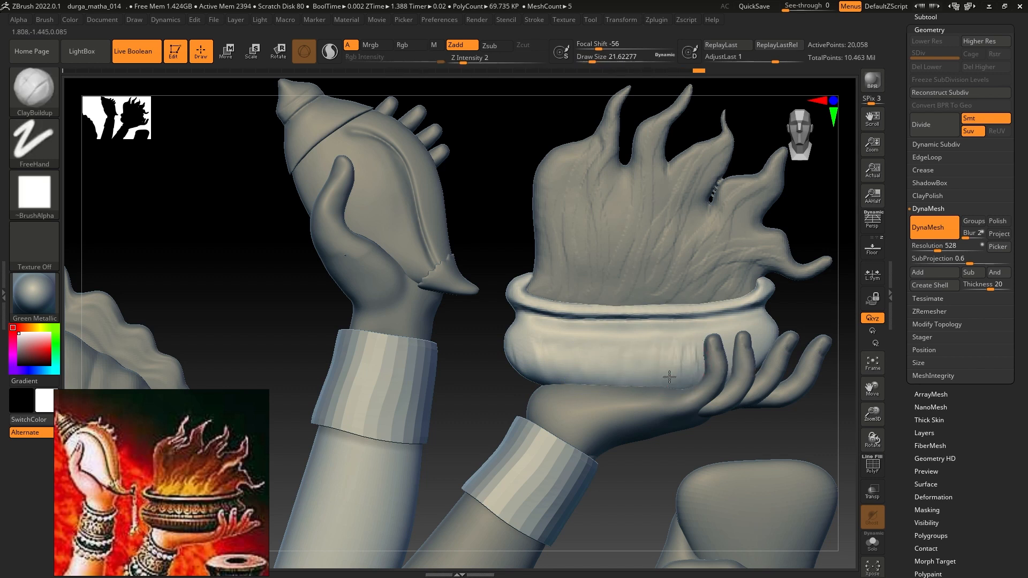
drag(570, 337, 564, 375)
drag(526, 333, 539, 378)
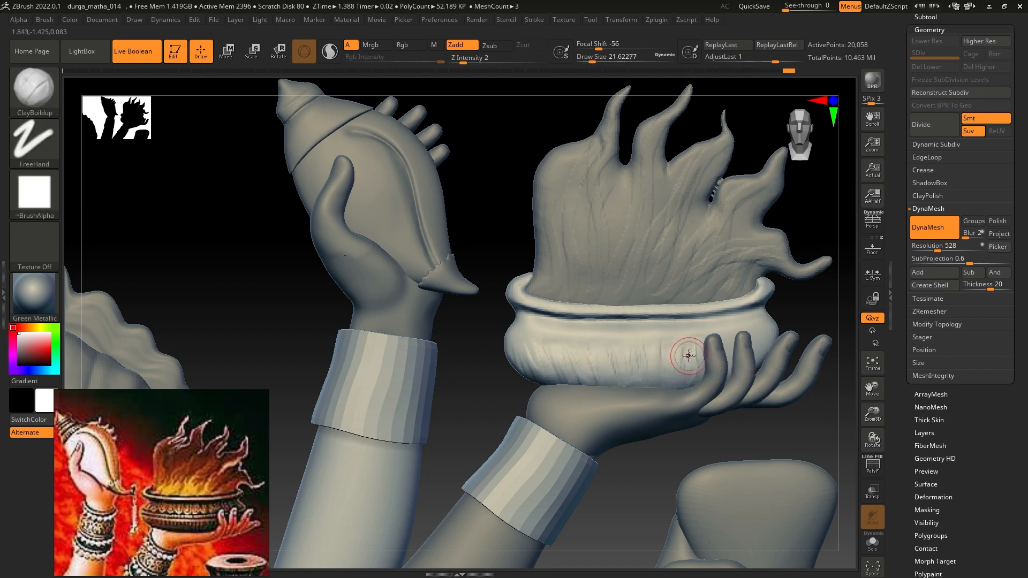
Step: Step back through the most recent fluting strokes on the bowl's body
key(ctrl+shift+z)
key(ctrl+shift+z)
key(ctrl+z)
key(ctrl+z)
key(ctrl+z)
key(ctrl+z)
key(ctrl+z)
key(ctrl+z)
key(ctrl+z)
key(ctrl+z)
key(ctrl+z)
key(ctrl+z)
key(ctrl+z)
key(ctrl+z)
key(ctrl+z)
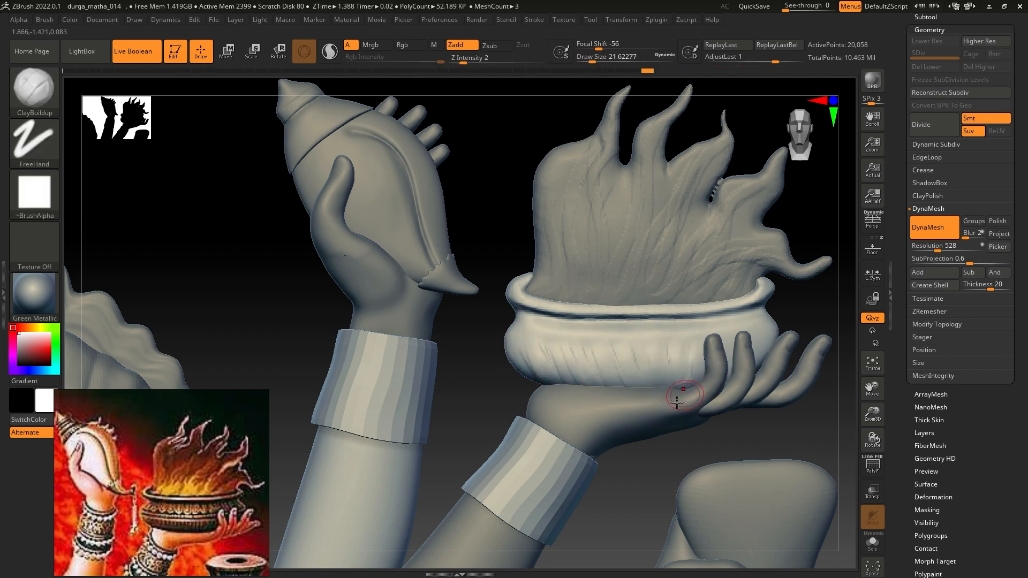
Step: Build up the bowl's rim and the band beneath it with ClayBuildup at about 16 Draw Size
ctrl+right_drag(677, 403, 630, 347)
mouse_move(524, 318)
ctrl+right_down()
mouse_move(676, 347)
mouse_move(649, 319)
ctrl+right_up()
key(s)
click(609, 318)
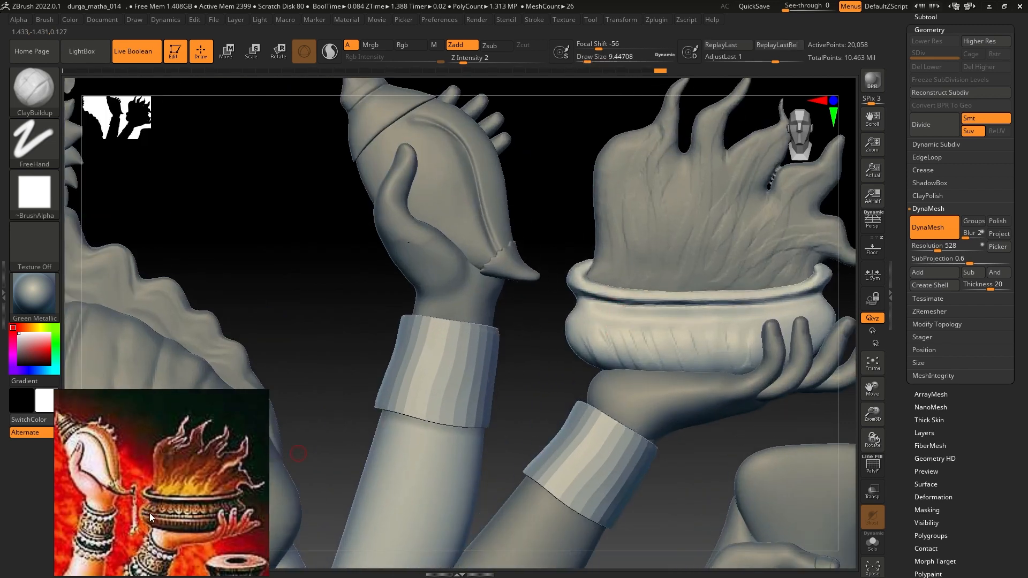
key(s)
click(637, 335)
drag(588, 286, 748, 293)
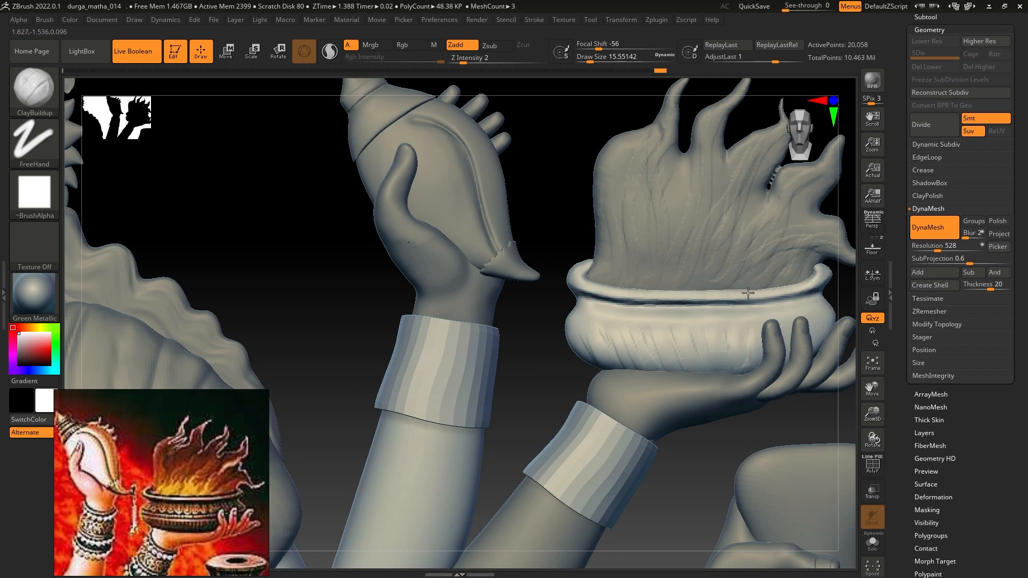
drag(596, 299, 792, 294)
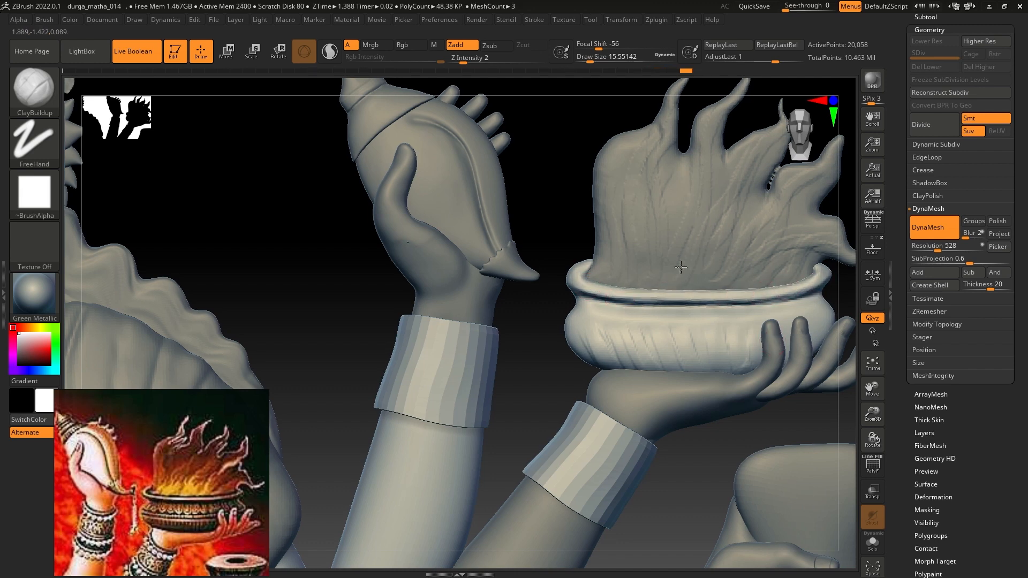
Step: Frame the mace and divide its head to subdivision level 2 in the Geometry settings
key(f)
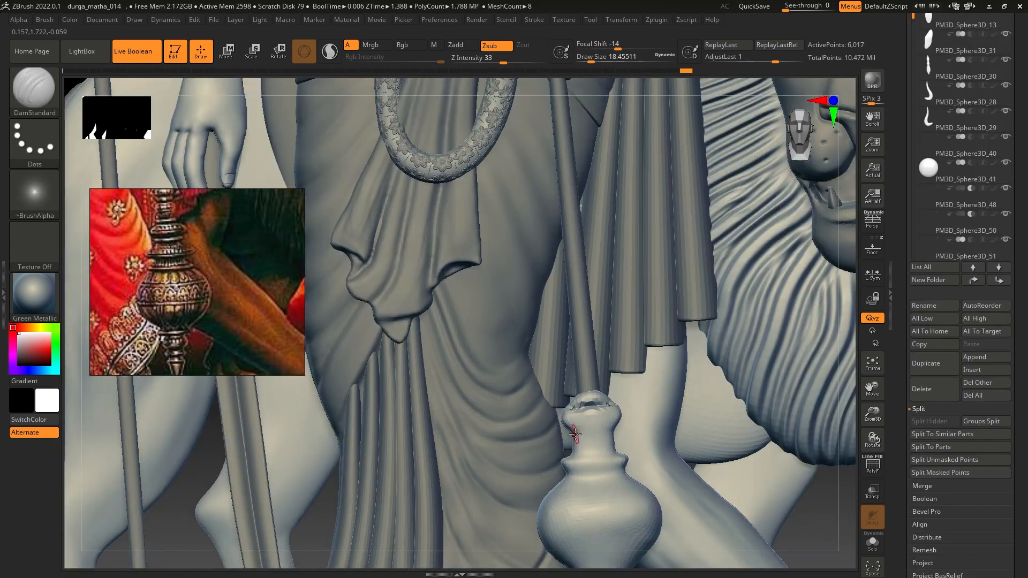
key(f)
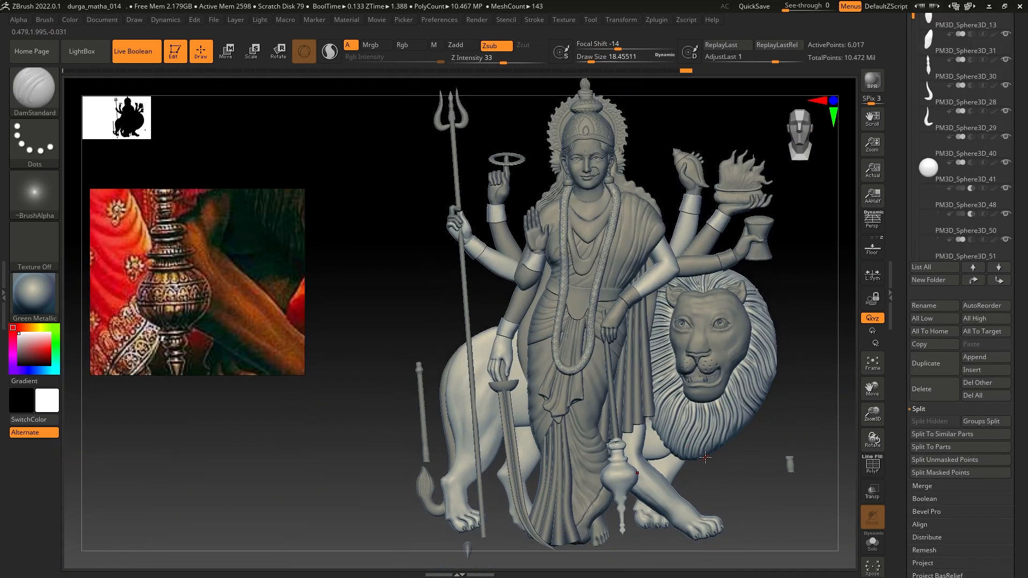
drag(1003, 501, 1007, 446)
click(930, 496)
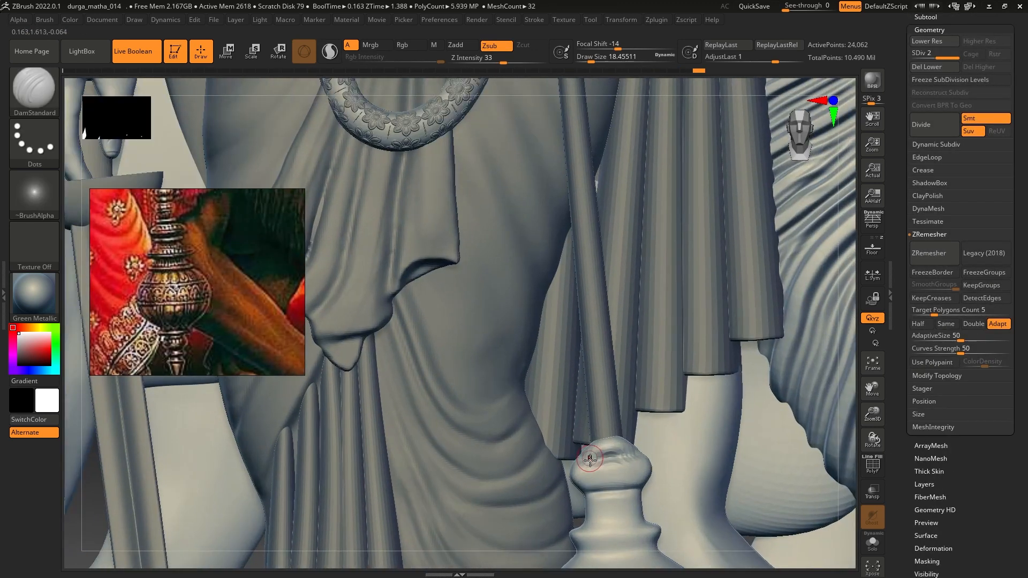
Step: Reshape the mace head's upper cap around the shaft with MoveInfiniteDepth at about 12 Draw Size
key(b)
click(746, 429)
key(s)
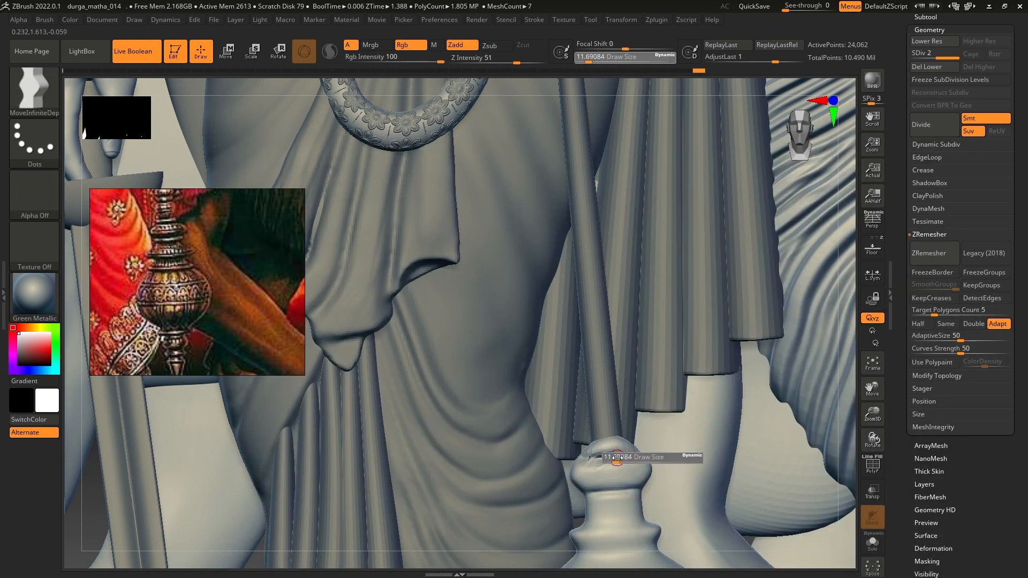
click(619, 457)
drag(636, 451, 608, 443)
right_drag(540, 344, 537, 343)
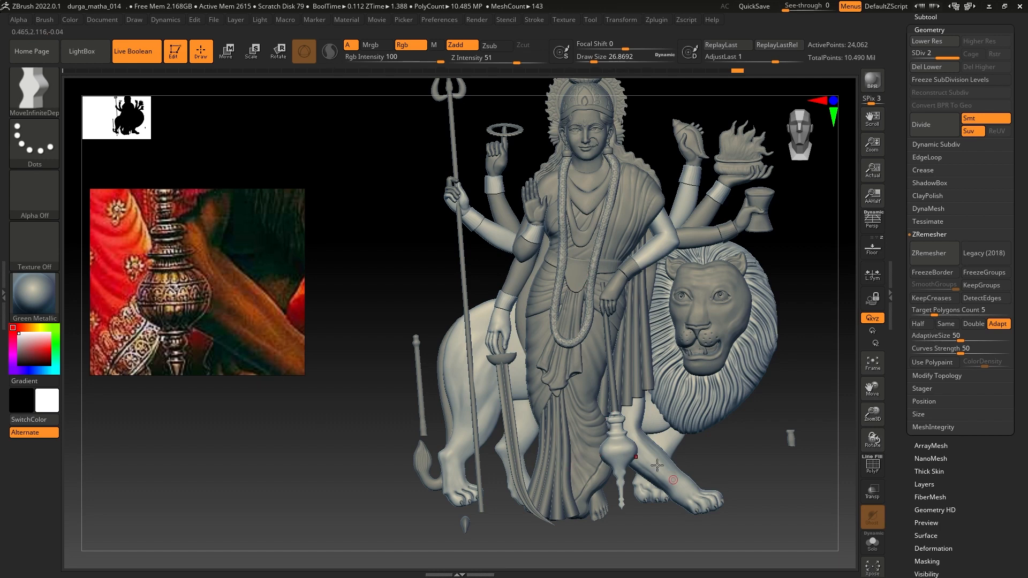
Step: Show the reference painting and adjust the mace head and its lower spike to it with MoveInfiniteDepth at up to about 250 Draw Size
ctrl+right_drag(626, 441, 634, 464)
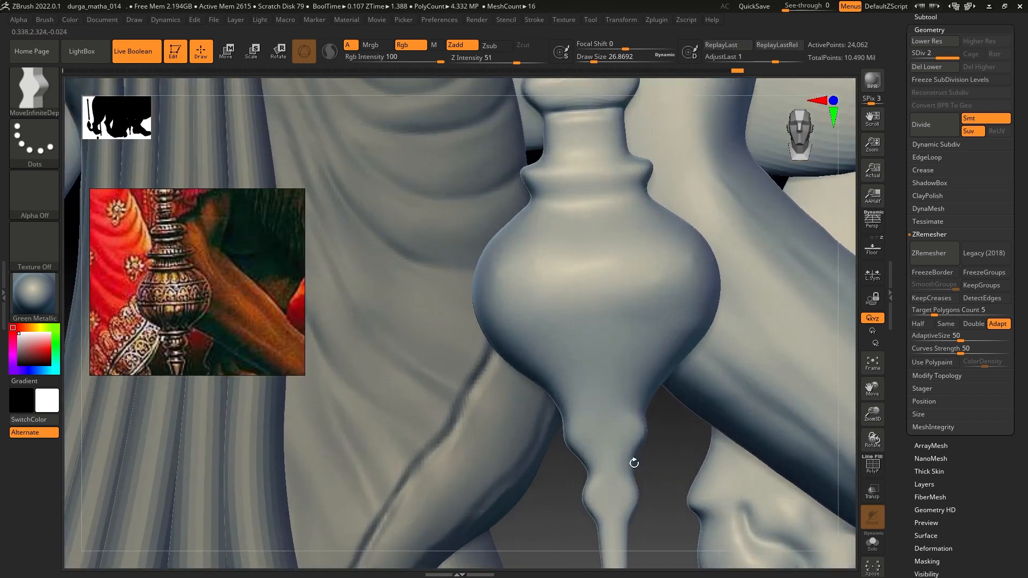
click(33, 91)
click(581, 149)
key(shift+p)
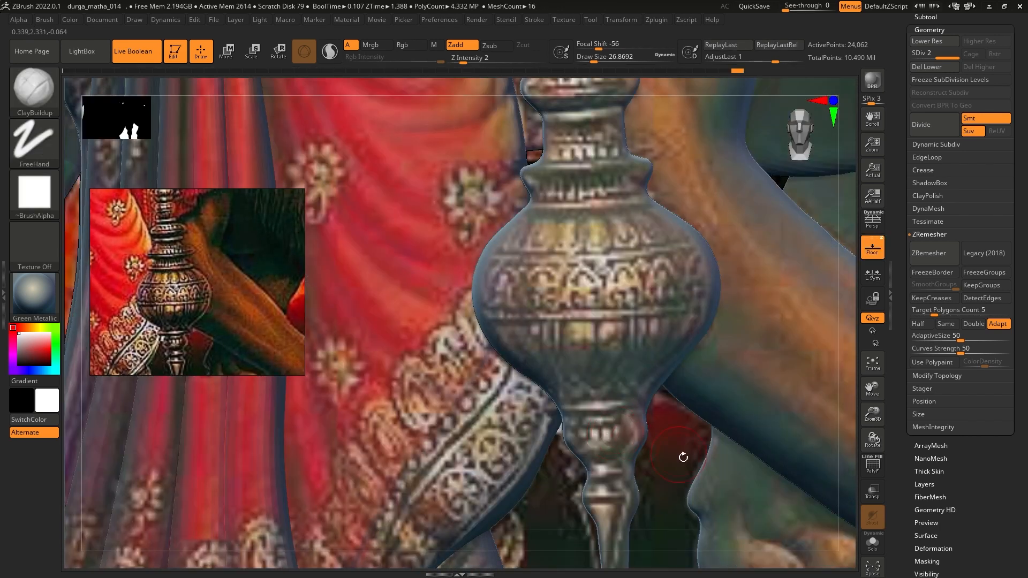
ctrl+right_drag(683, 457, 683, 429)
key(b)
click(834, 421)
key(s)
drag(684, 472, 679, 472)
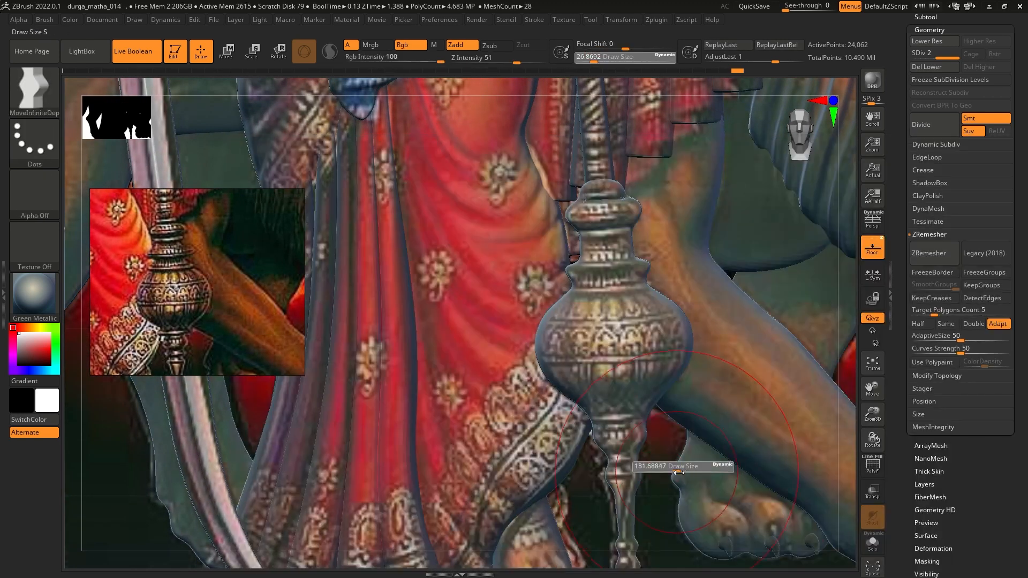
alt+right_drag(679, 473, 676, 407)
drag(635, 439, 625, 450)
key(s)
click(643, 358)
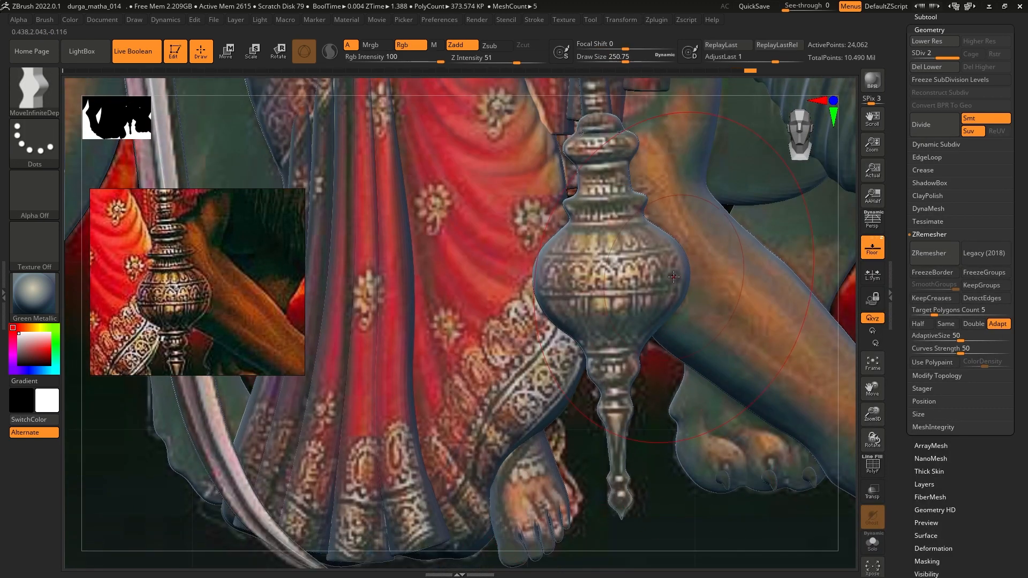
drag(674, 277, 669, 277)
key(s)
Step: Hide the reference and sculpt raised rings on the mace's lower spike with ClayBuildup at Z Intensity 2
key(b)
click(607, 150)
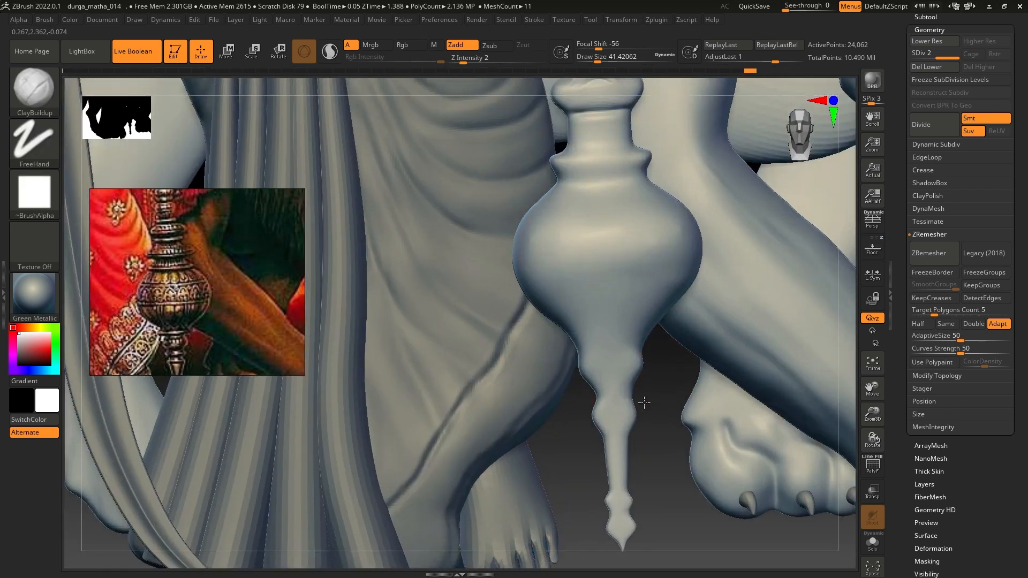
ctrl+right_drag(641, 404, 594, 368)
mouse_move(595, 368)
mouse_down()
mouse_move(634, 358)
mouse_move(597, 364)
mouse_up()
shift+drag(597, 364, 619, 358)
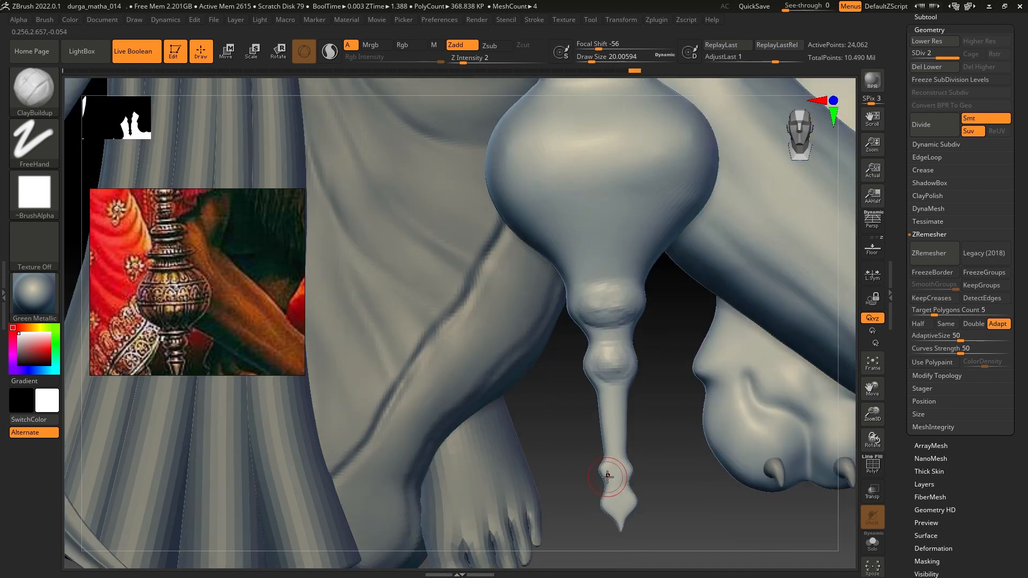
Step: Smooth the spike's rings and tip and the mace's round body, enlarging the Smooth brush to about 33
key(shift)
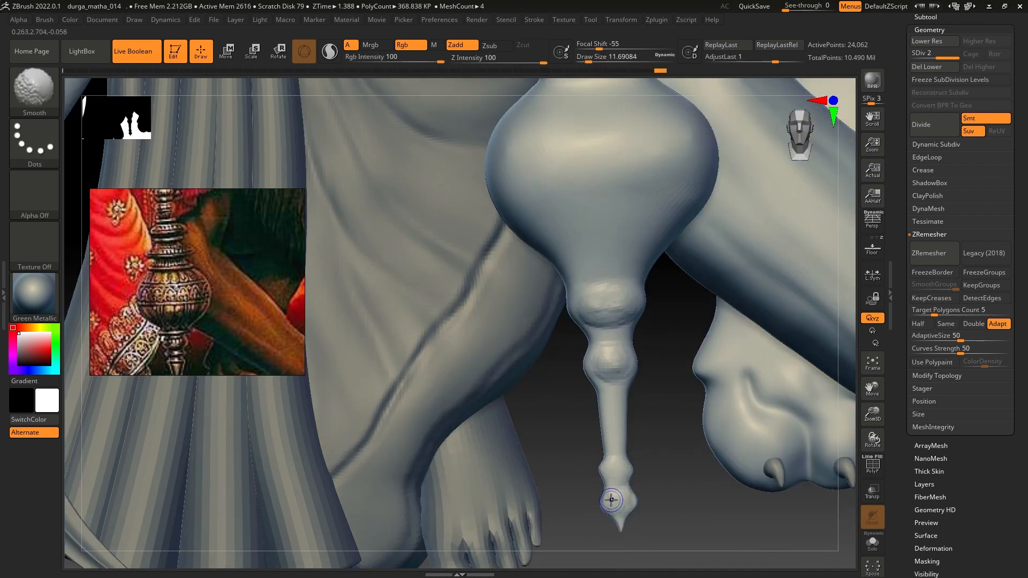
key(])
mouse_move(612, 375)
shift+mouse_down()
mouse_move(618, 299)
mouse_move(603, 303)
shift+mouse_up()
shift+drag(602, 303, 589, 311)
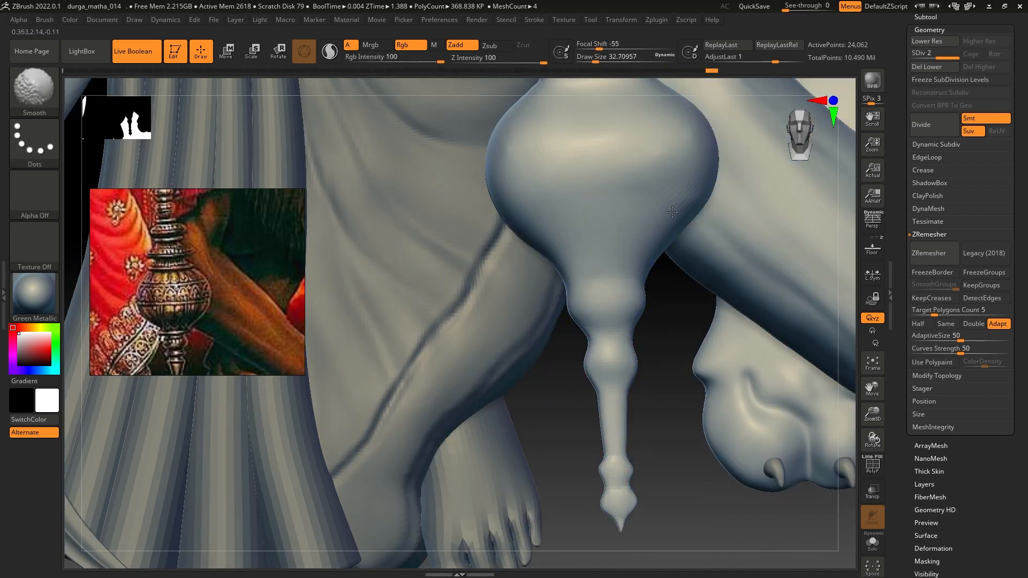
key(])
mouse_move(660, 195)
shift+mouse_down()
mouse_move(664, 161)
mouse_move(686, 168)
shift+mouse_up()
Step: Select the spare thin rod beside the lion's tail and delete its subtool
mouse_move(686, 168)
ctrl+right_down()
mouse_move(659, 177)
mouse_move(645, 278)
mouse_move(611, 359)
ctrl+right_up()
alt+click(447, 357)
key(w)
drag(447, 358, 397, 375)
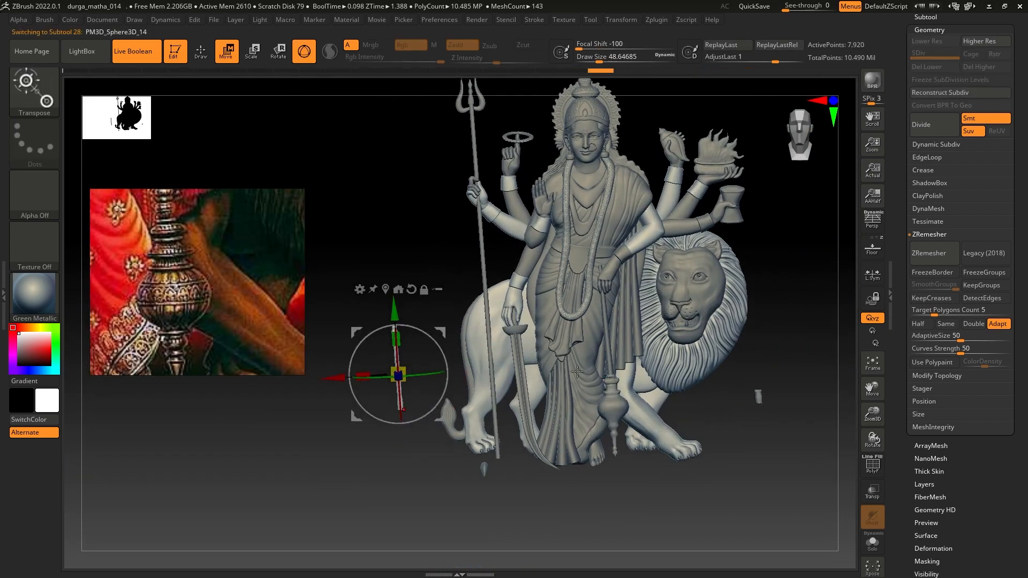
drag(1008, 165, 1008, 301)
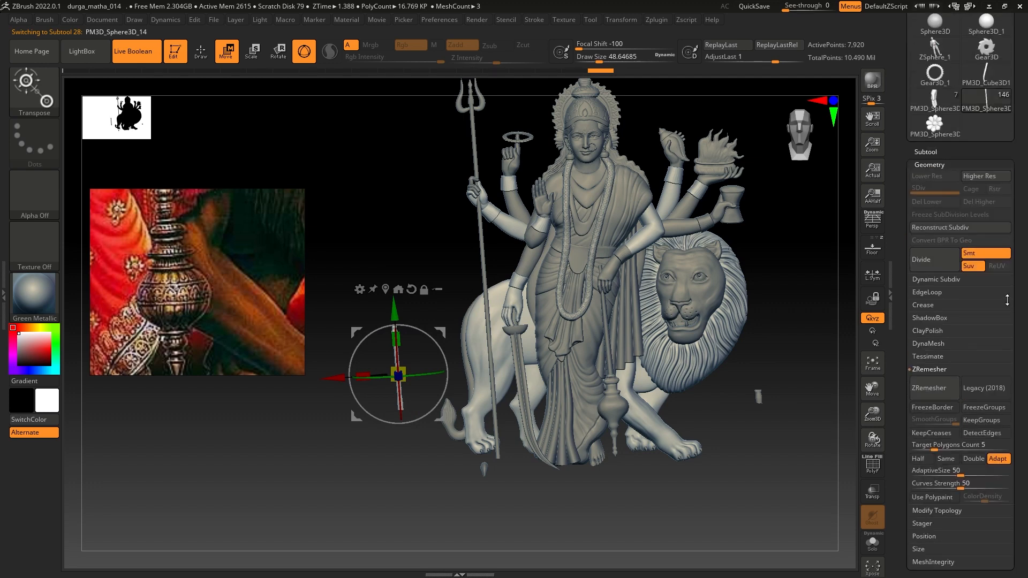
click(926, 152)
click(933, 485)
click(837, 512)
Step: Examine the trident shaft's ringed collar up close in the floating reference picture
alt+right_drag(480, 199, 487, 233)
scroll(202, 264, down, 3)
middle_drag(134, 199, 206, 247)
scroll(230, 294, up, 3)
scroll(230, 294, down, 1)
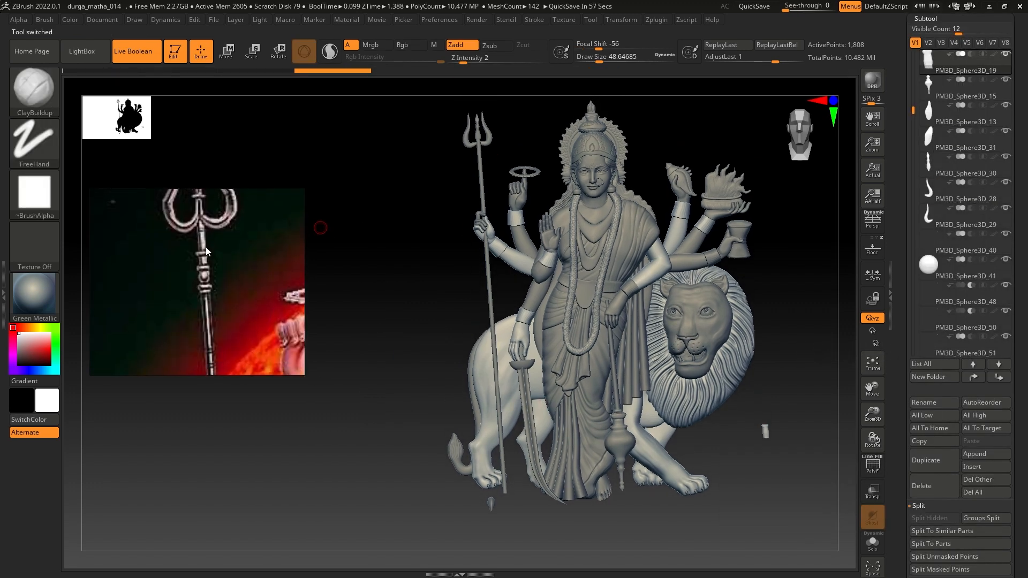
scroll(206, 246, up, 1)
scroll(202, 302, up, 2)
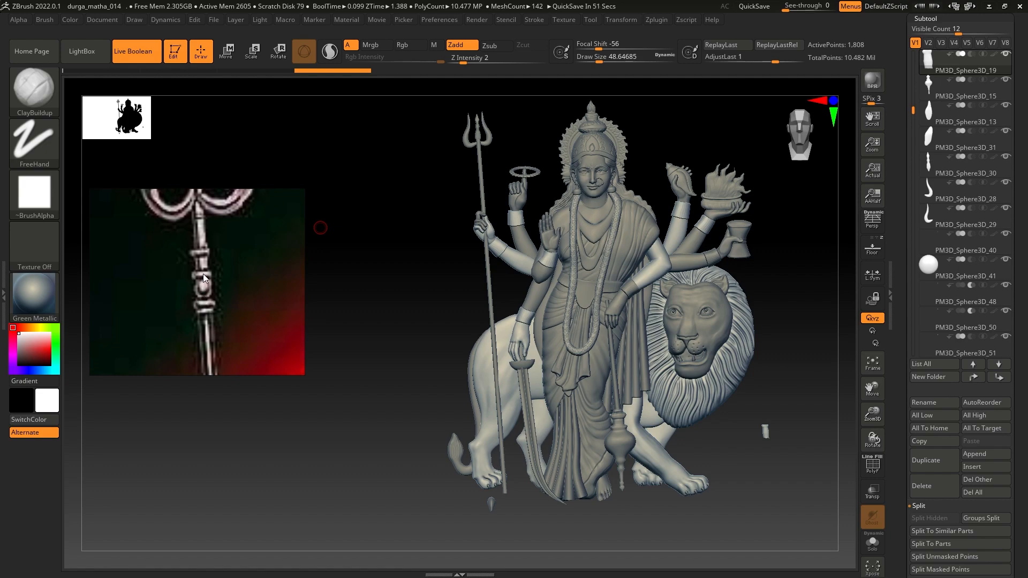